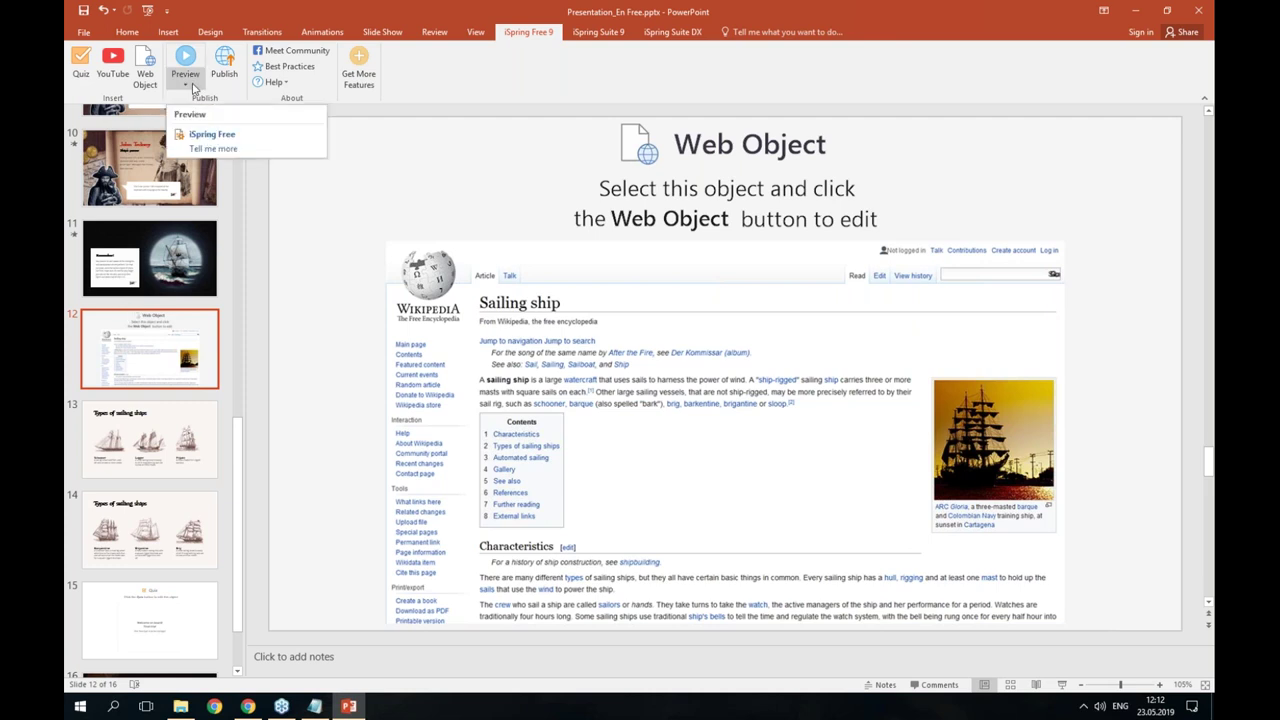
- Preview the Sailing ship web page slide and scroll through it
left_click(193, 88)
left_click(232, 118)
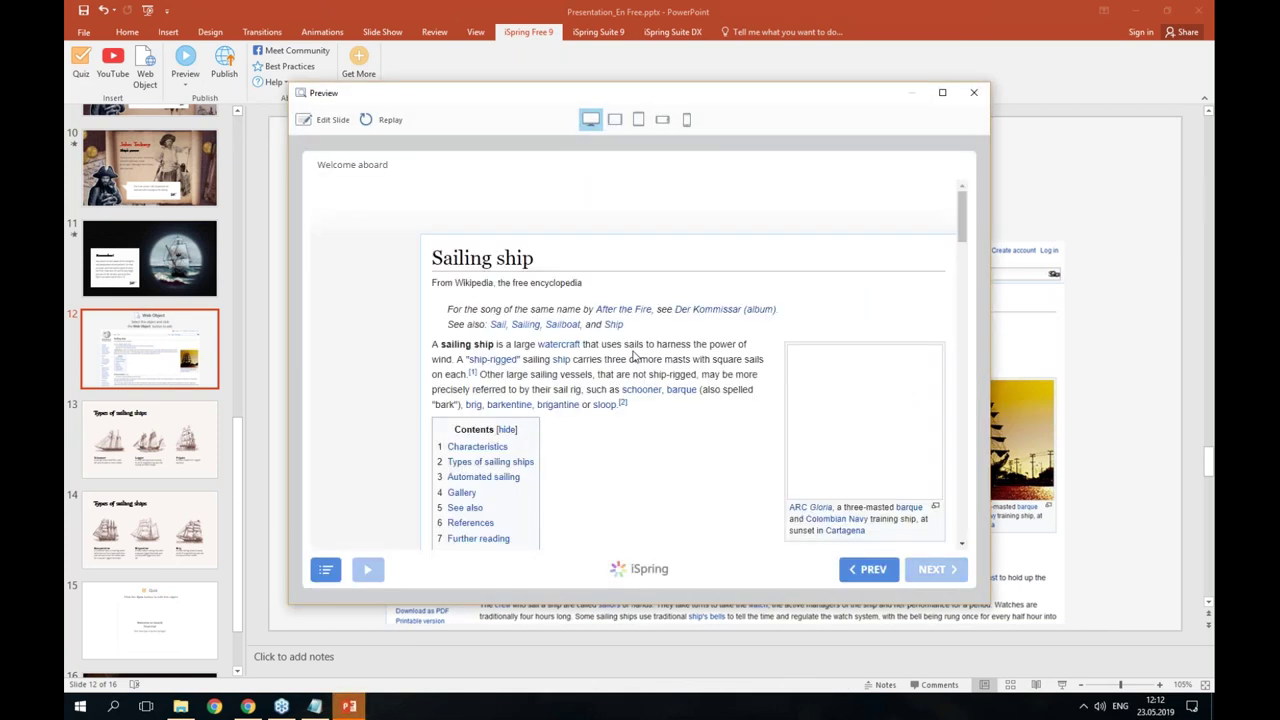
scroll(611, 405, "down", 1)
scroll(611, 405, "down", 10)
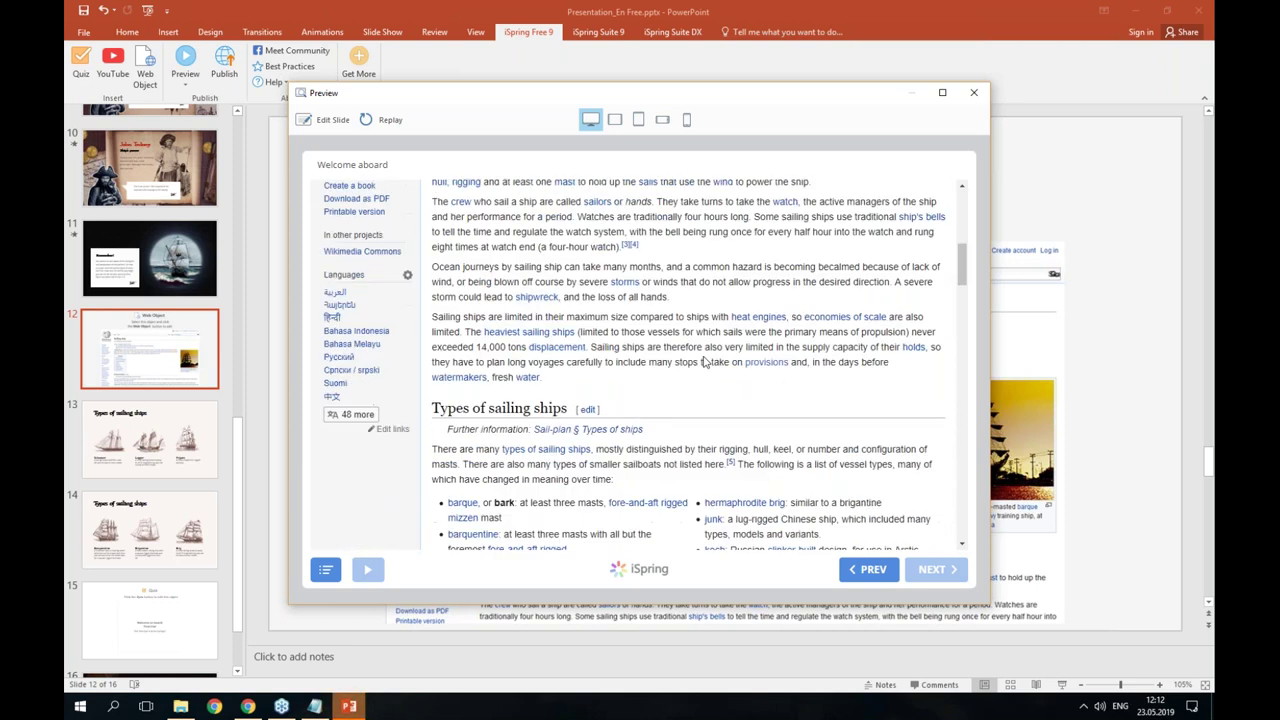
scroll(708, 377, "down", 15)
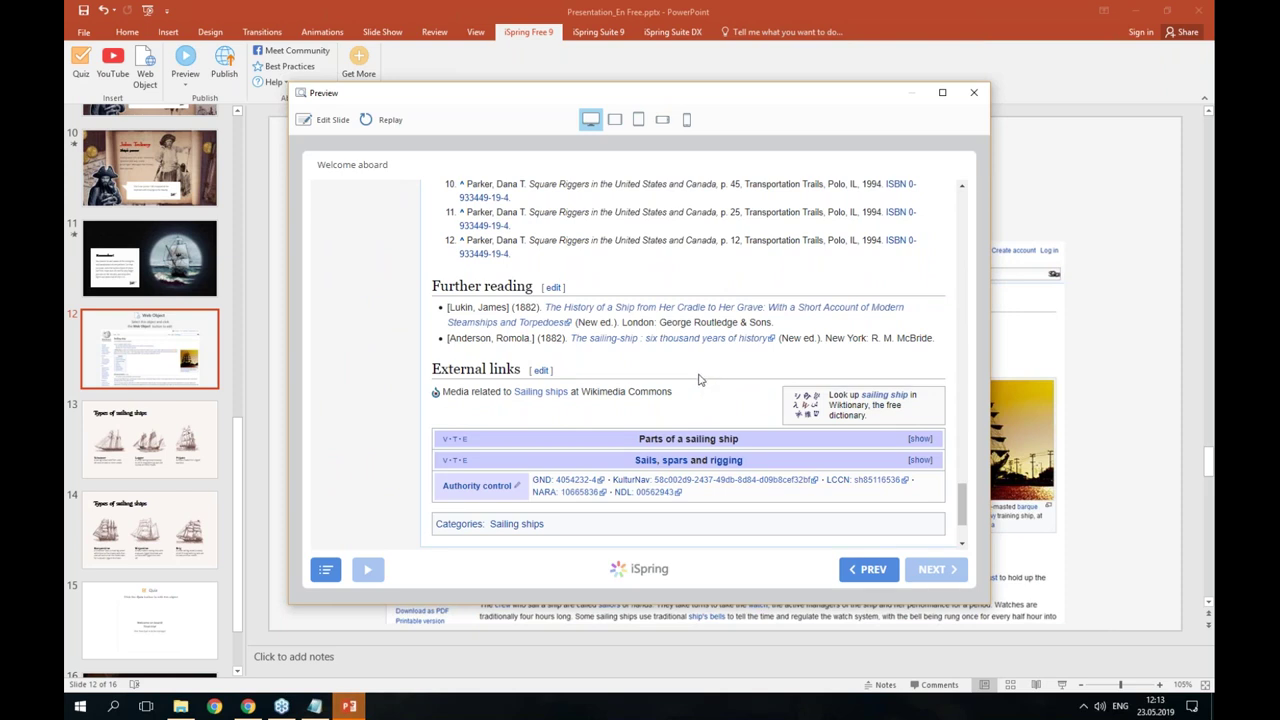
- Close the preview and bring up quiz slide 15 in the thumbnail pane
left_click(971, 97)
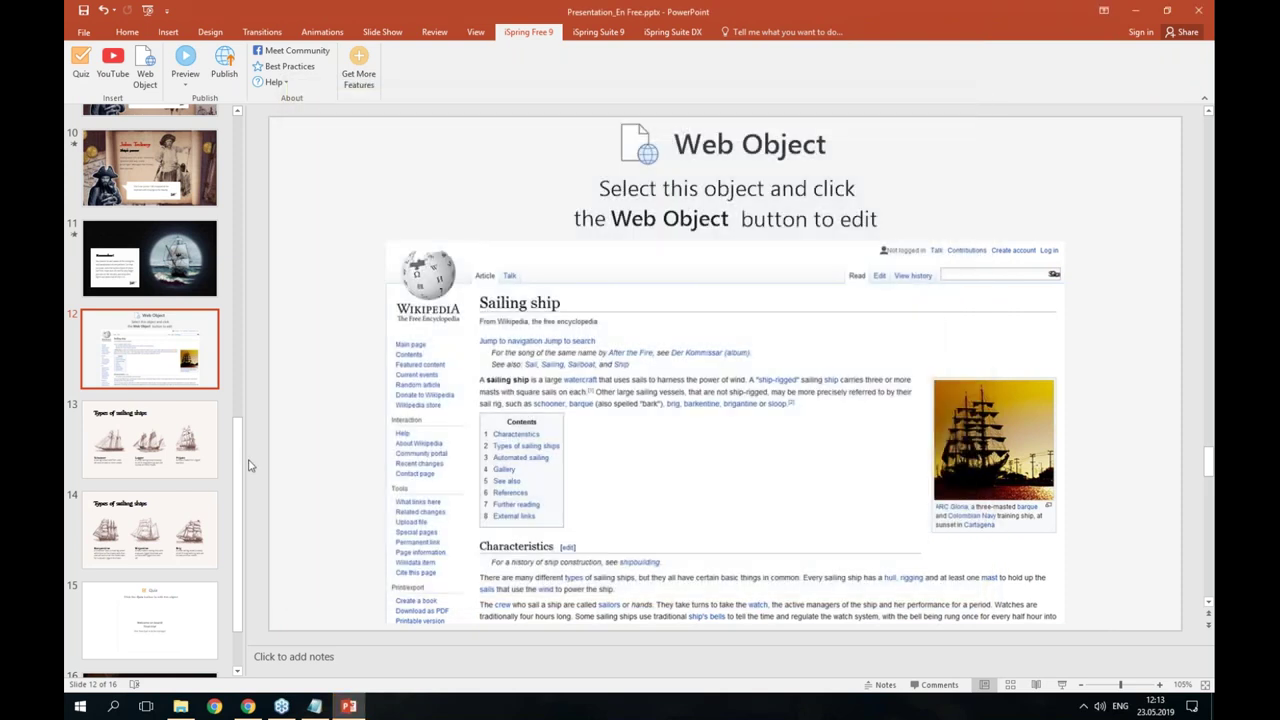
left_click_drag(244, 457, 245, 508)
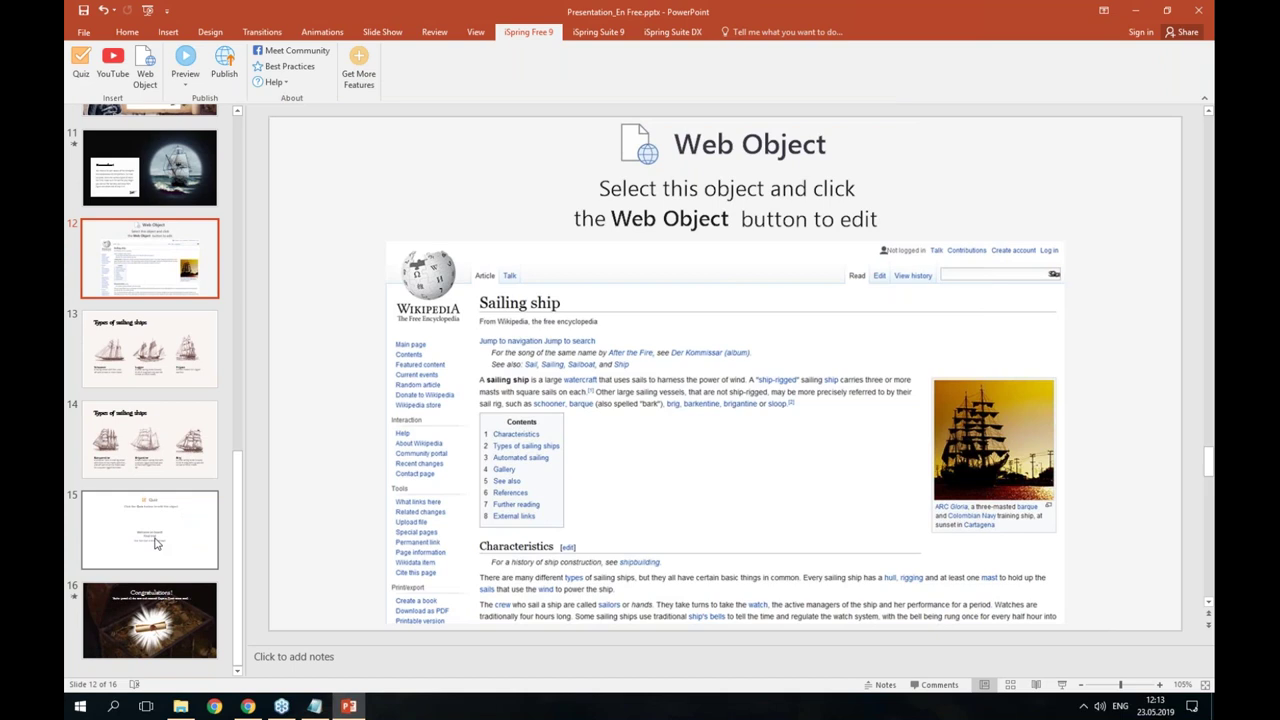
left_click_drag(241, 533, 240, 484)
- Insert a new blank slide after slide 14, Types of sailing ships
left_click(189, 543)
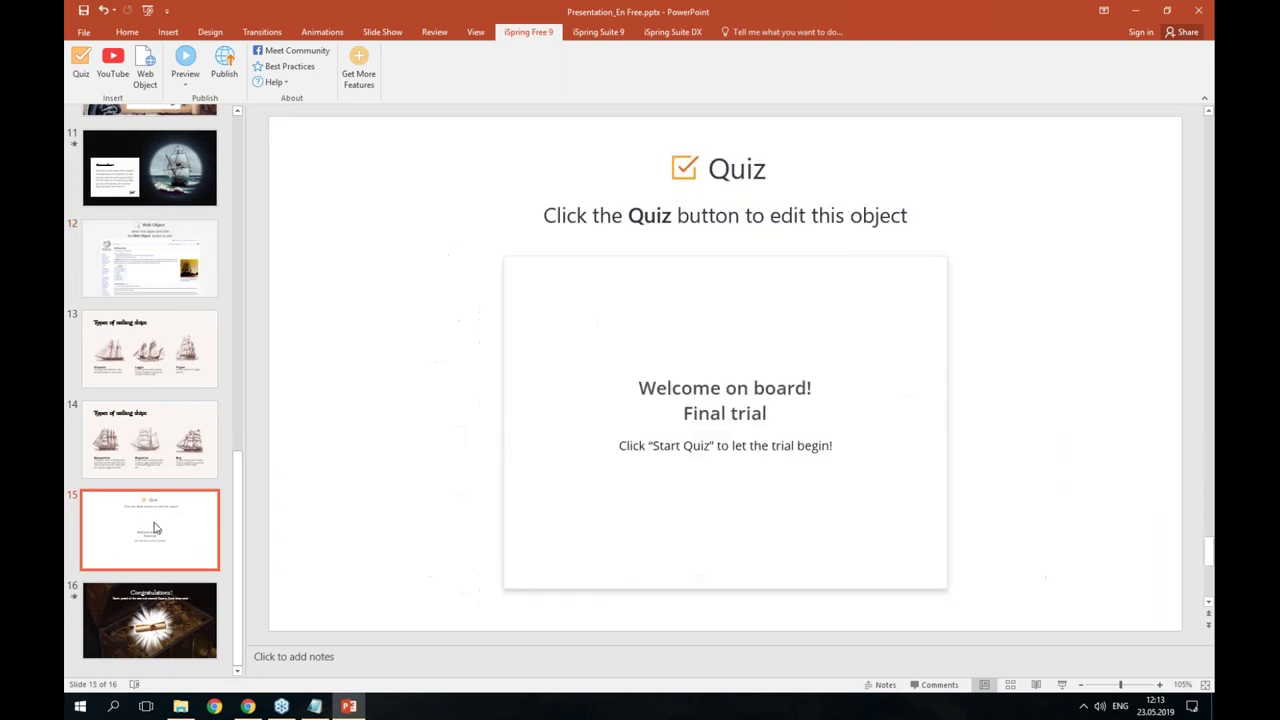
left_click(178, 479)
key("ctrl+m")
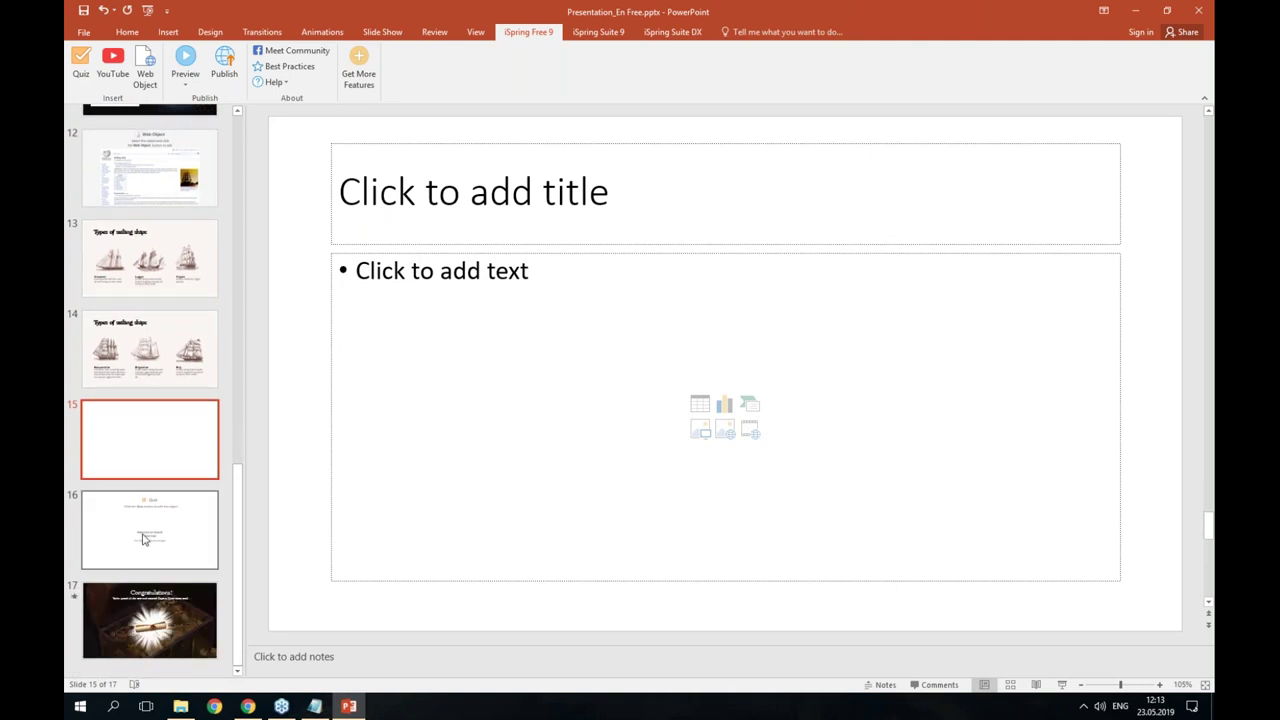
- Delete the old Quiz slide and launch the quiz maker from blank slide 15
left_click(143, 539)
key("Delete")
left_click(181, 546)
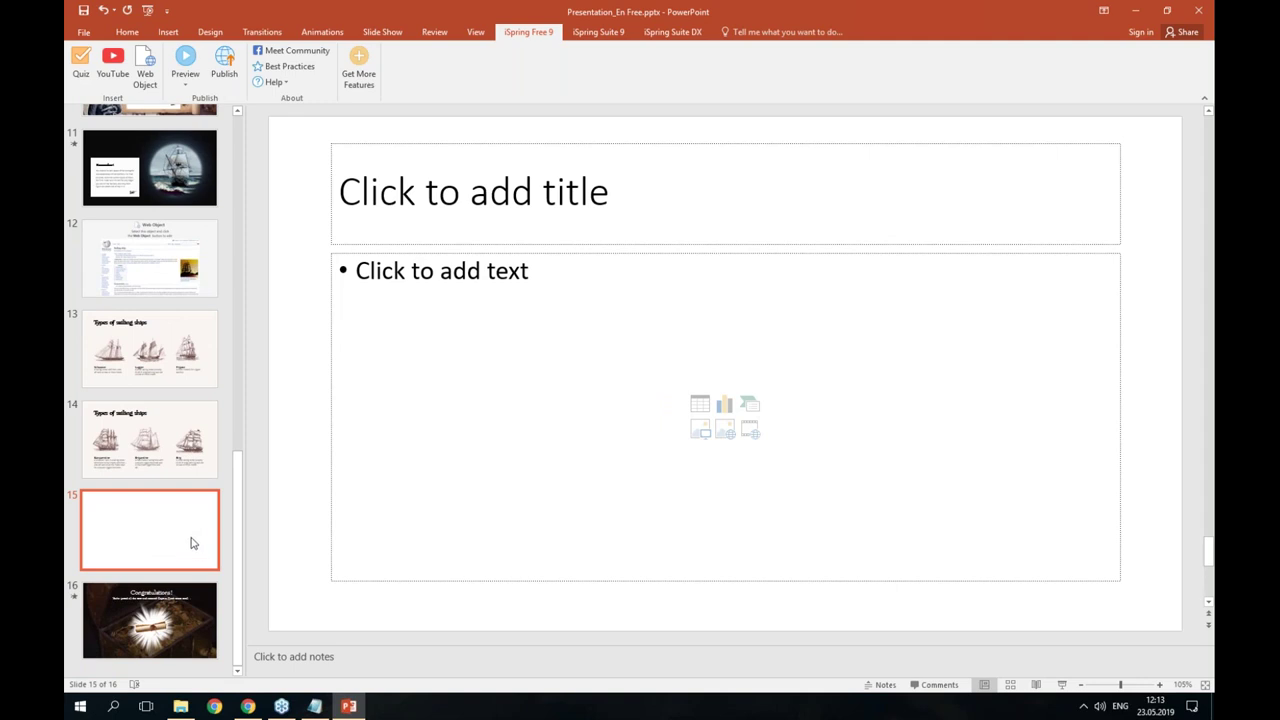
left_click(80, 70)
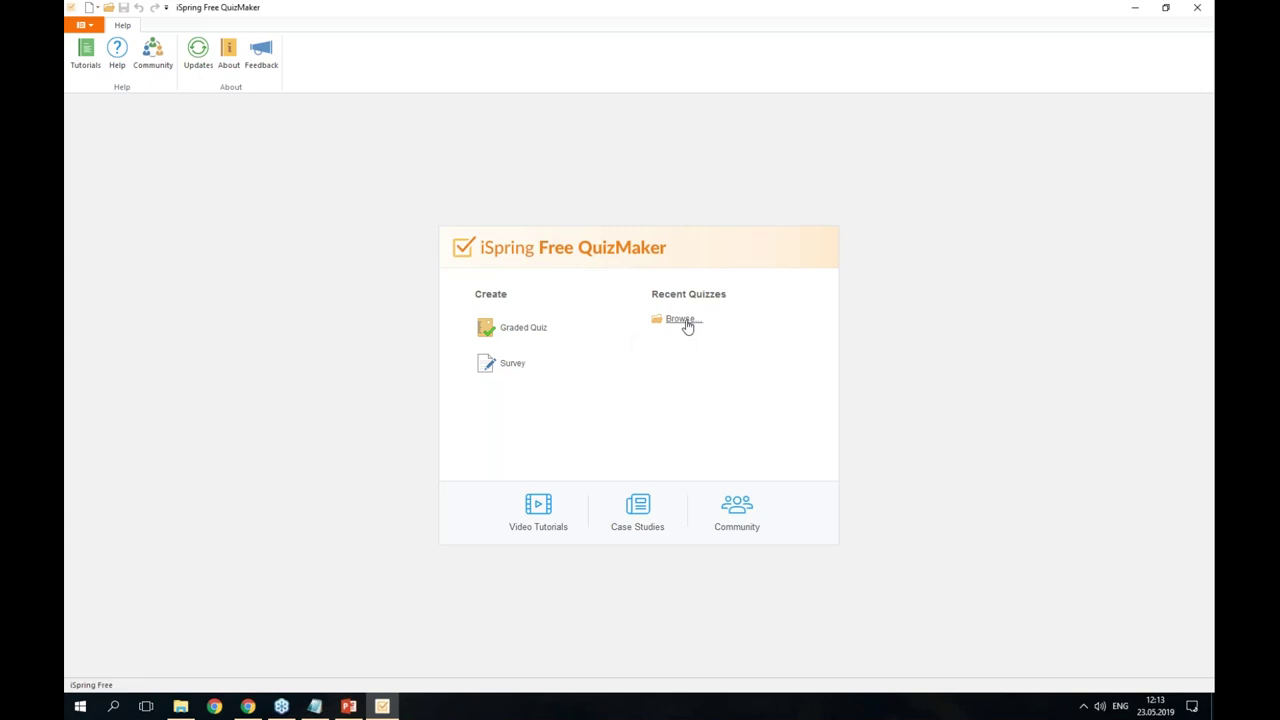
- Create a new Graded Quiz and add an Intro Slide to it
left_click(527, 334)
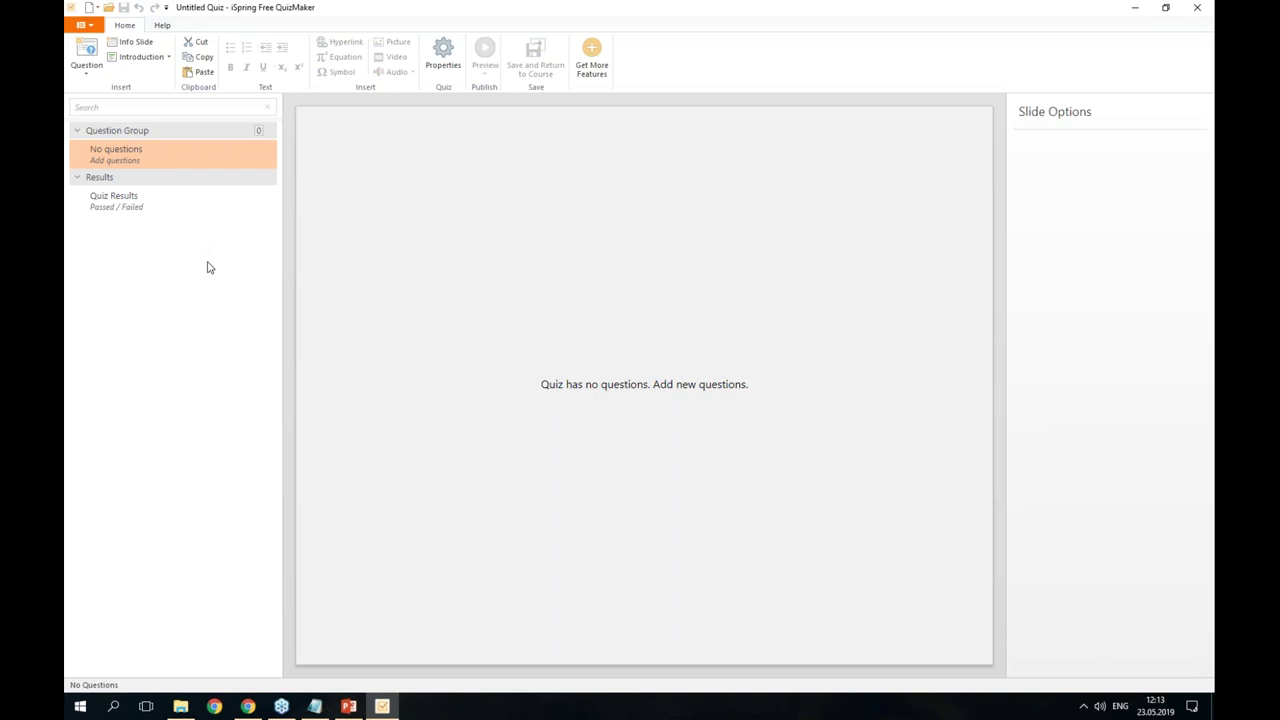
left_click(137, 62)
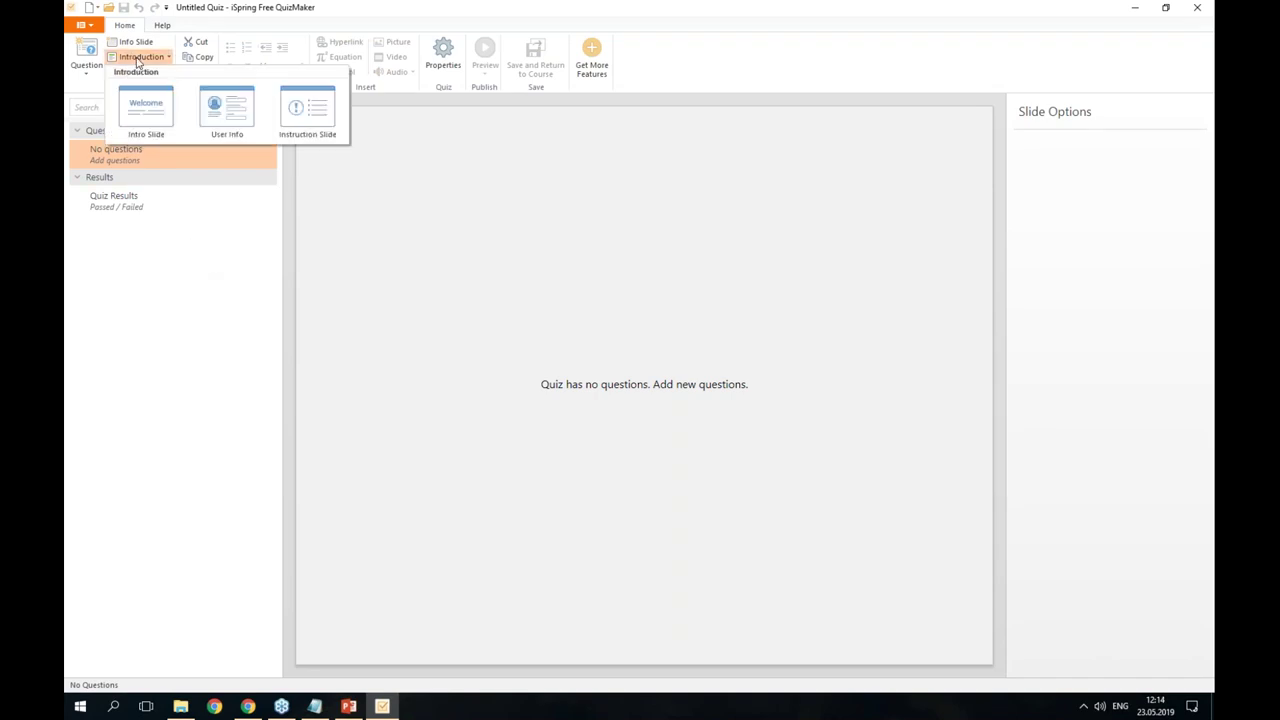
left_click(157, 122)
- Replace 'Welcome to the quiz' in the intro title with 'Welcome on board!'
left_click(443, 154)
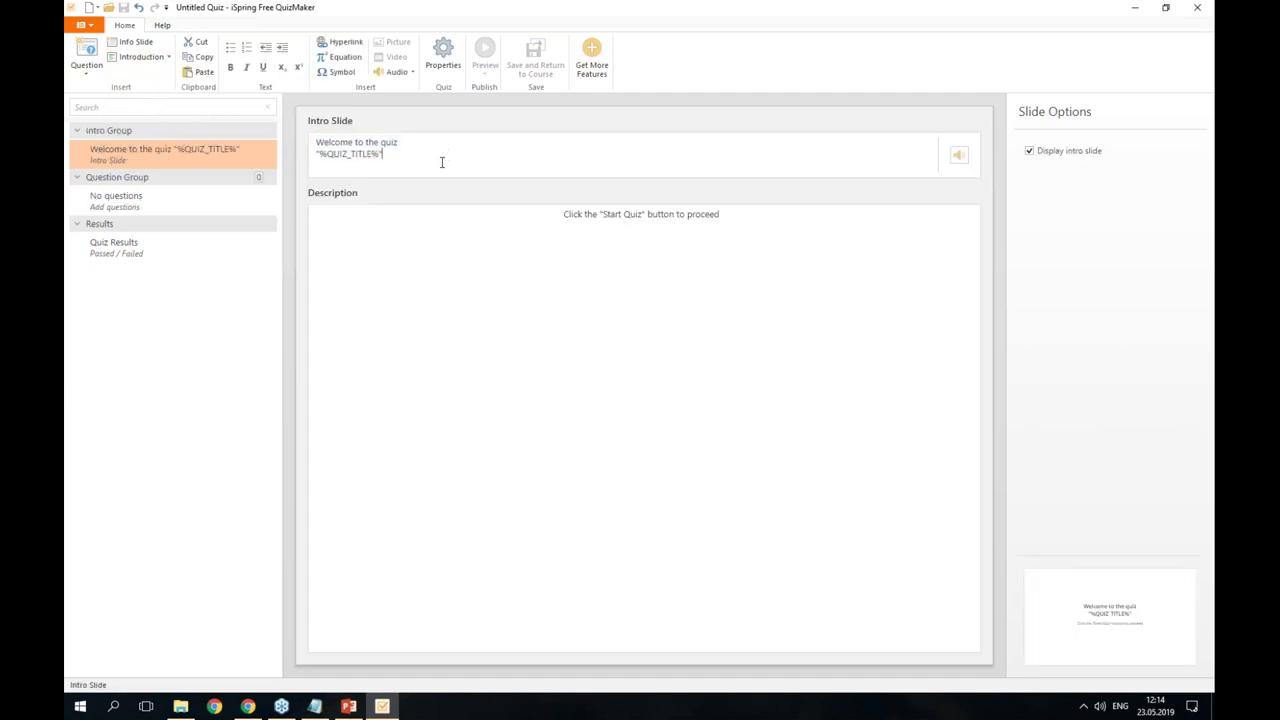
left_click_drag(431, 155, 308, 137)
left_click(418, 157)
left_click_drag(769, 214, 546, 209)
left_click(575, 218)
left_click(315, 706)
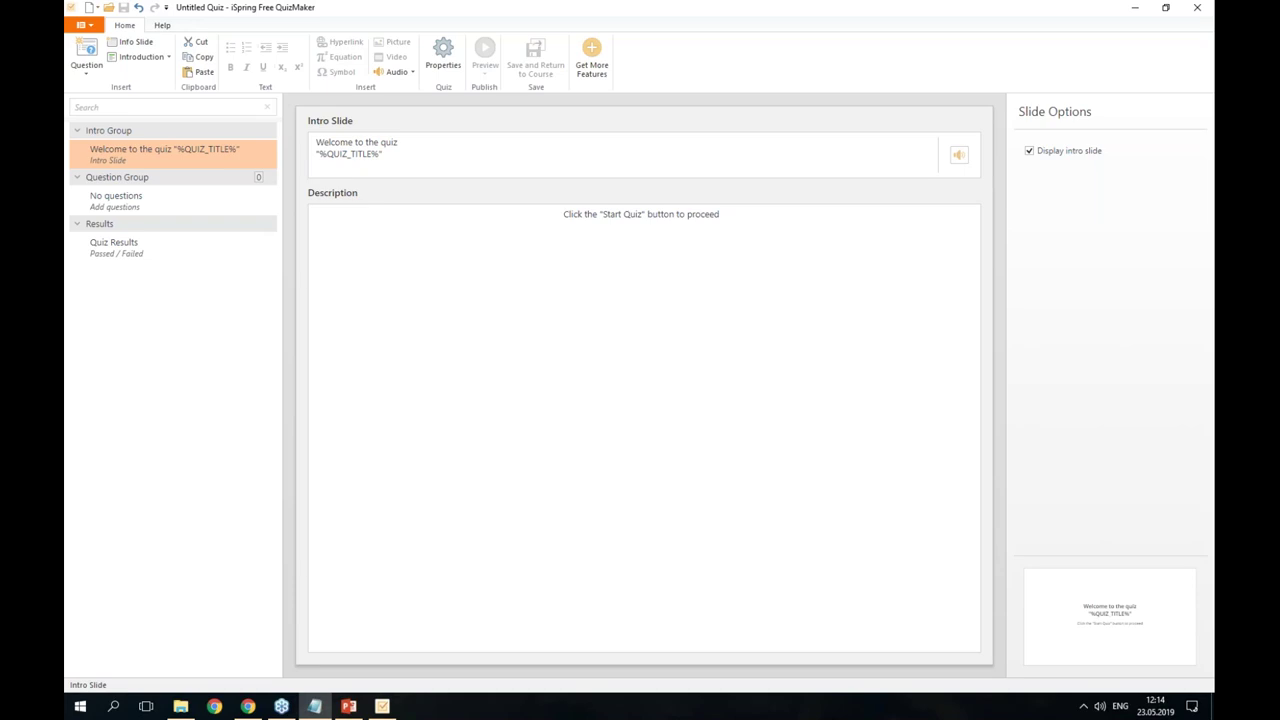
left_click_drag(420, 148, 293, 146)
type("Welcome on board!")
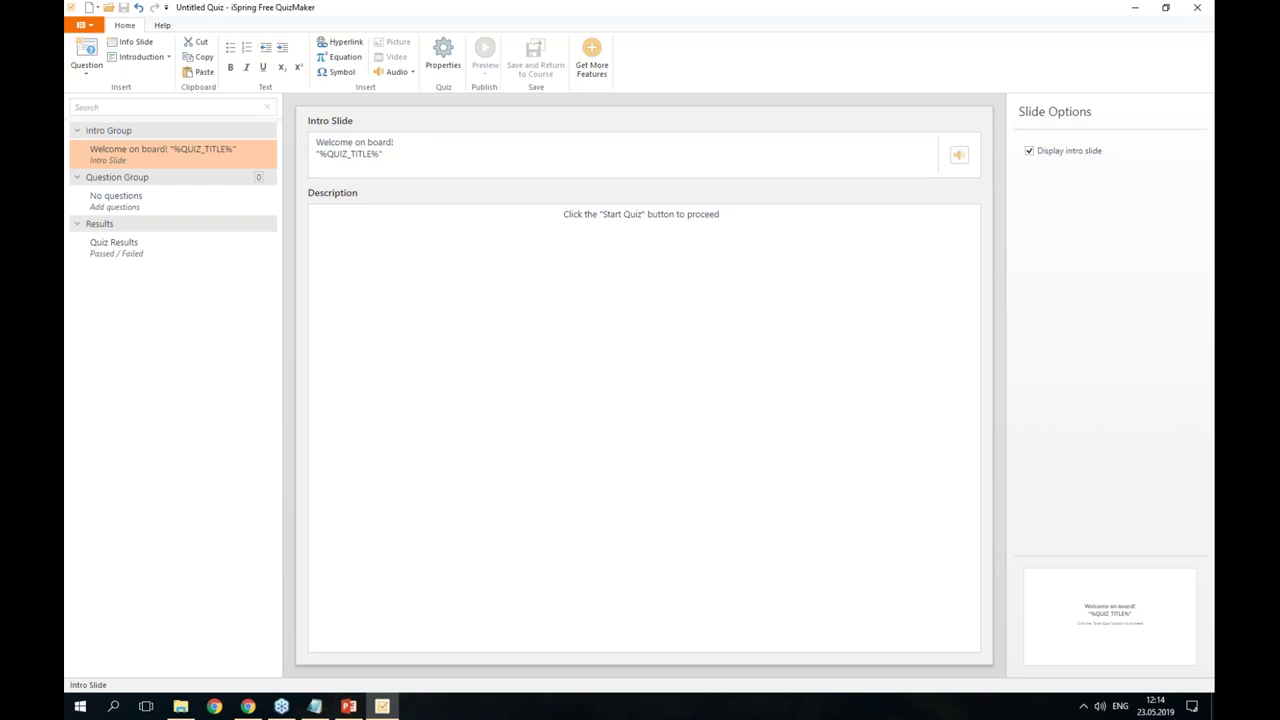
- Add a 'Final trial!' line above the Start Quiz prompt in the description
key("alt+Tab")
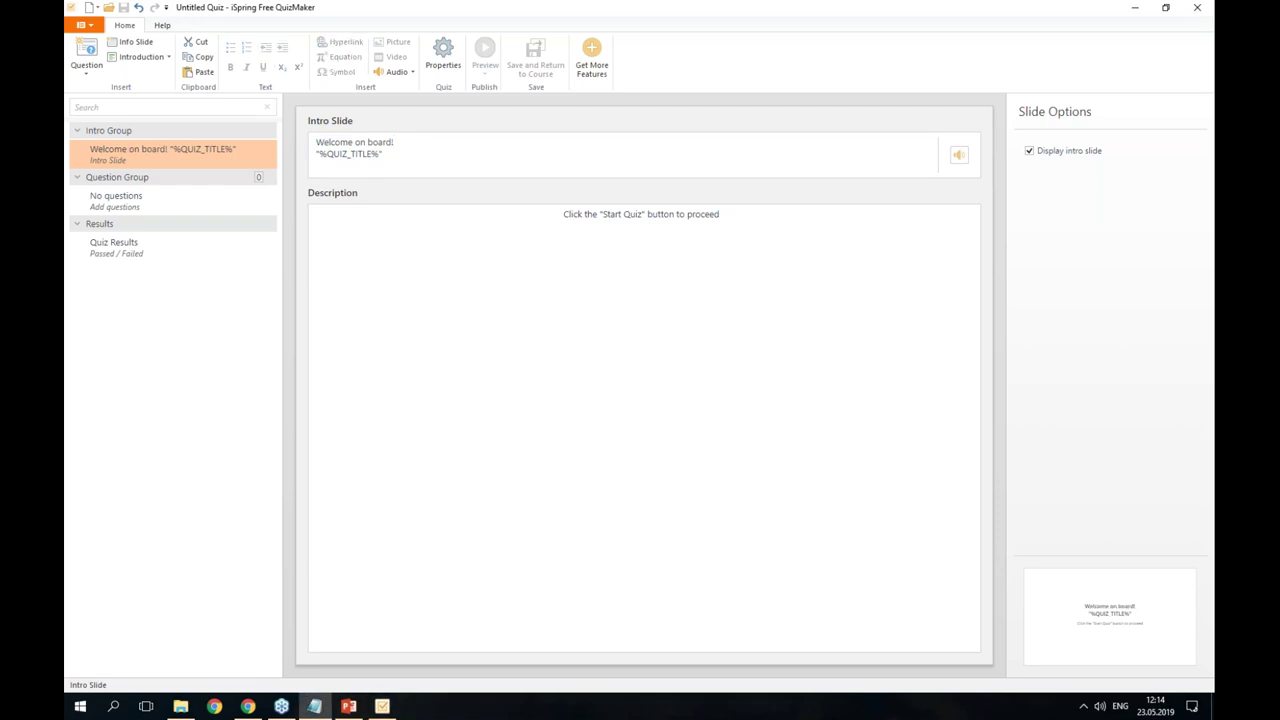
left_click_drag(748, 214, 508, 212)
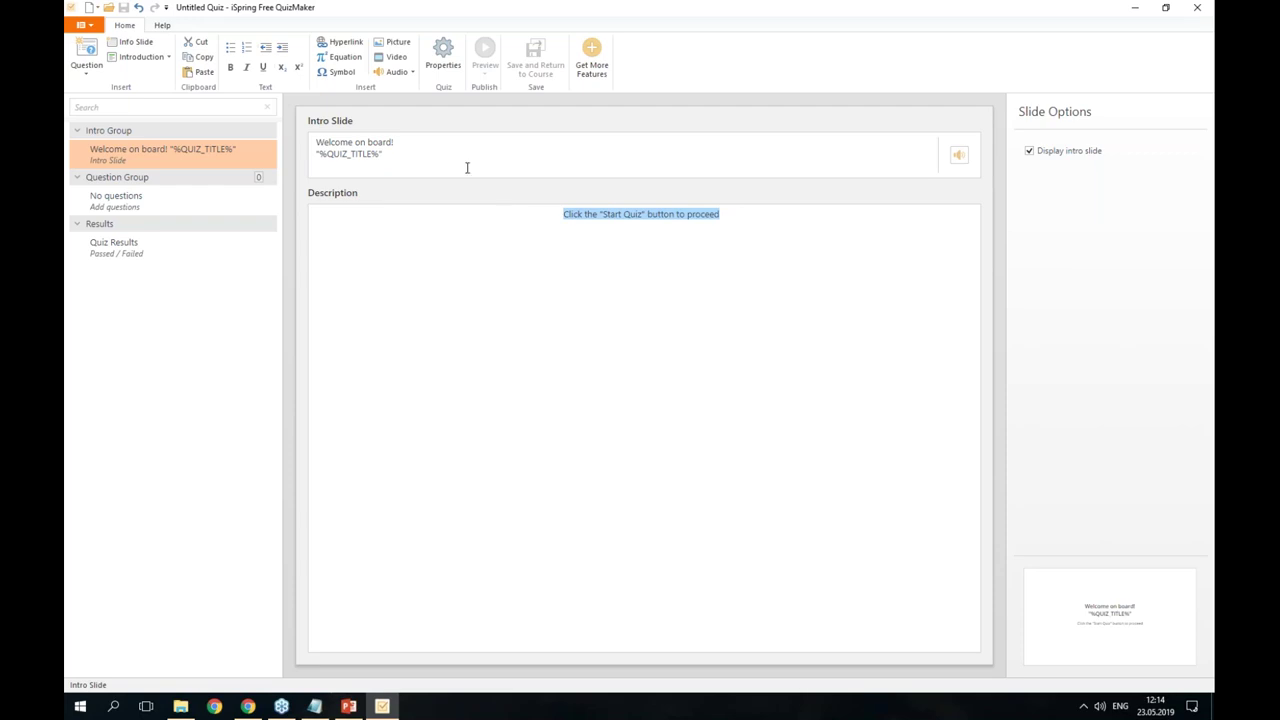
left_click(707, 259)
key("Home")
key("Return")
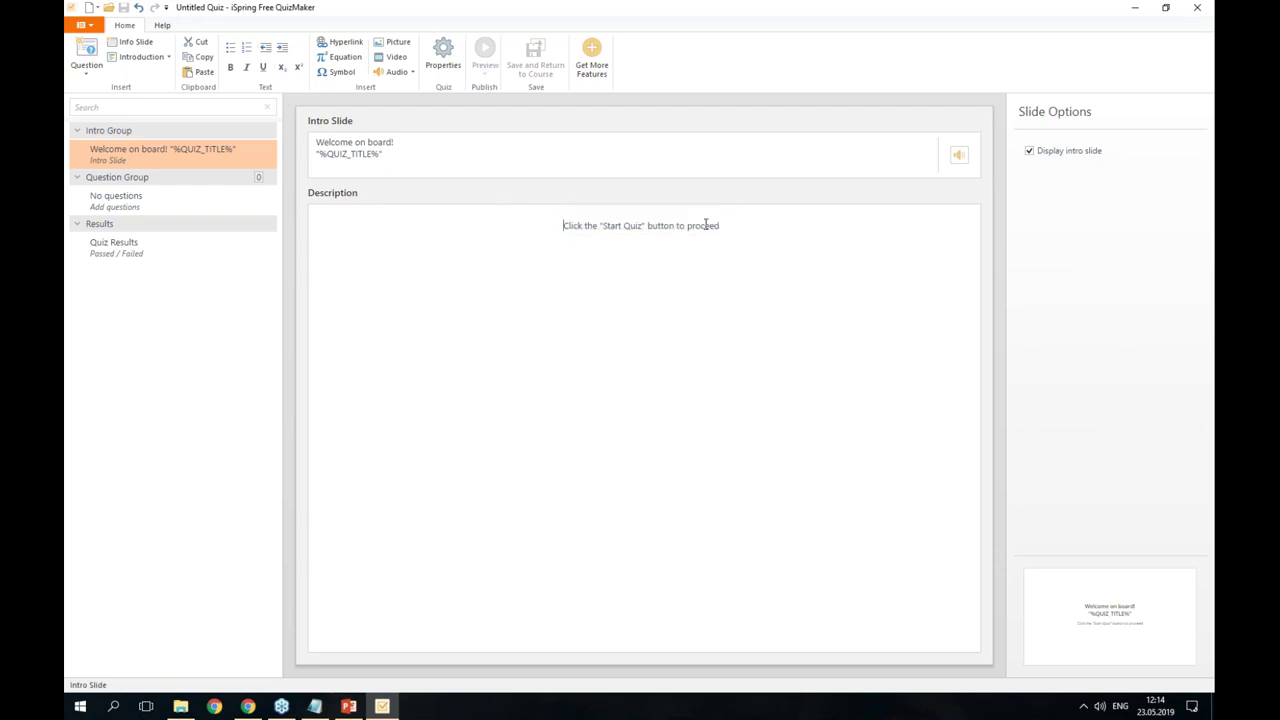
type("Final trial!")
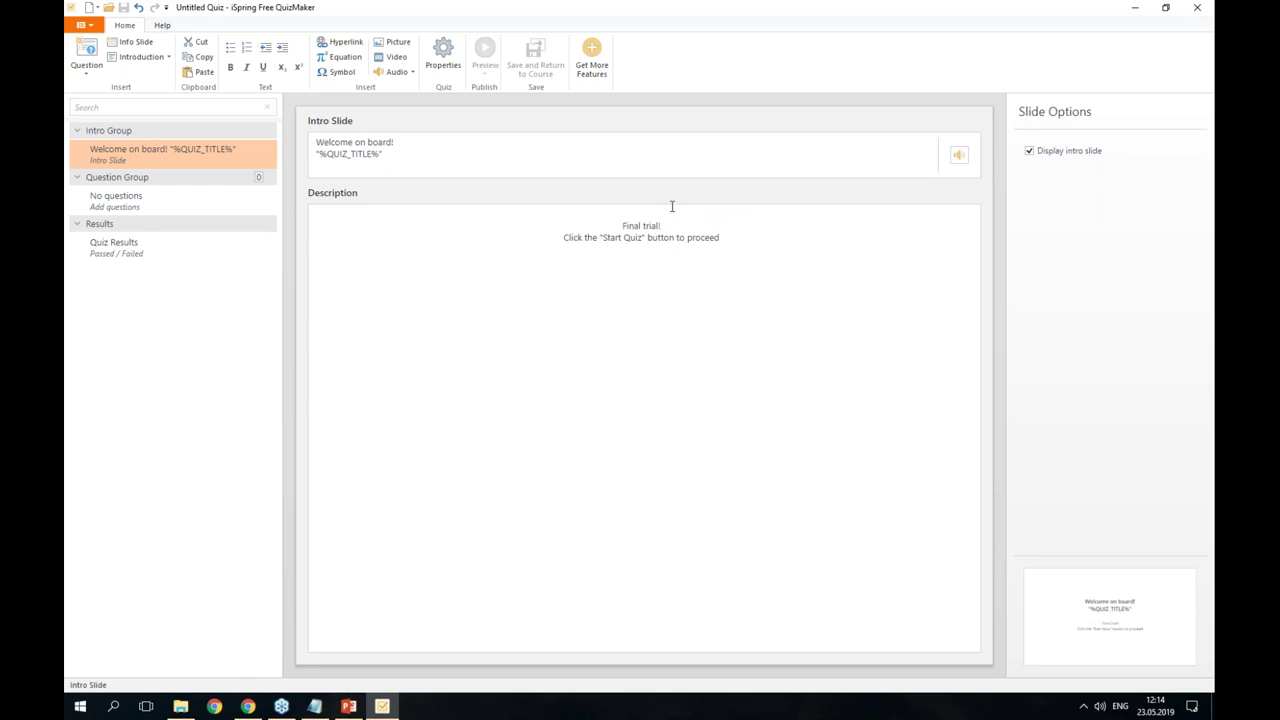
left_click(642, 207)
key("Delete")
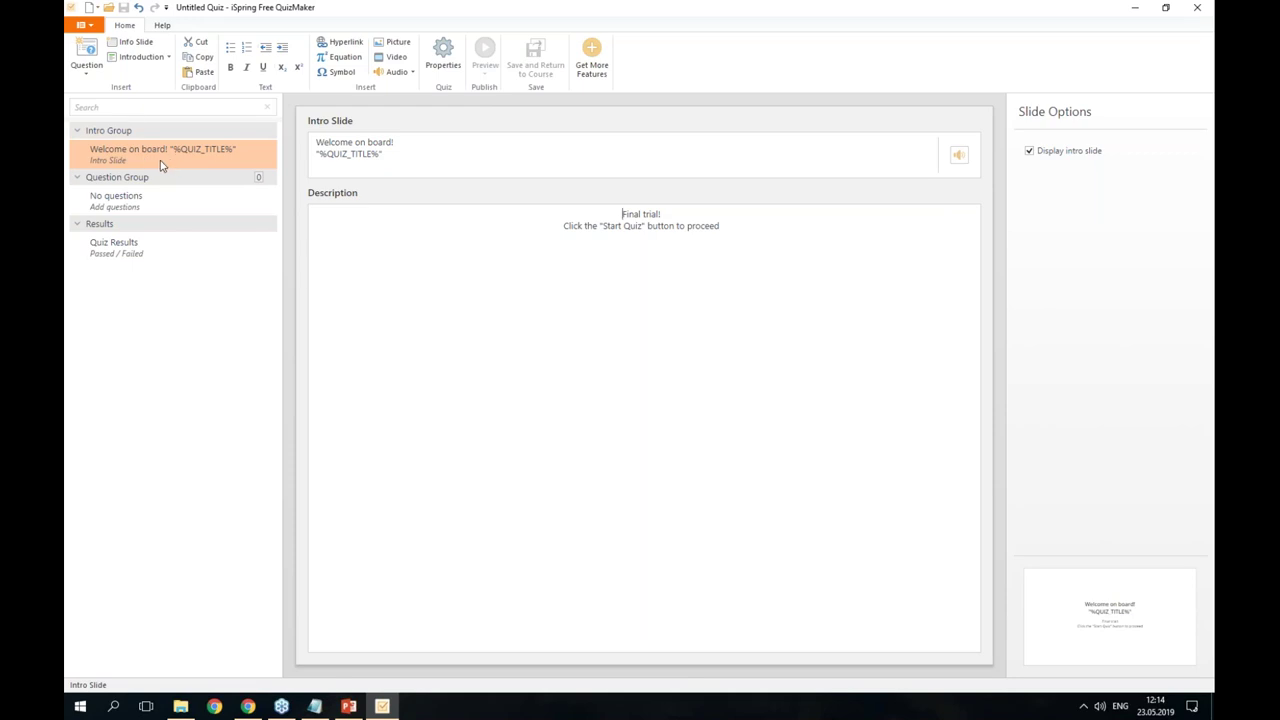
- Add a Quiz Instructions slide with its four default bullets, then an Info Slide
left_click(138, 60)
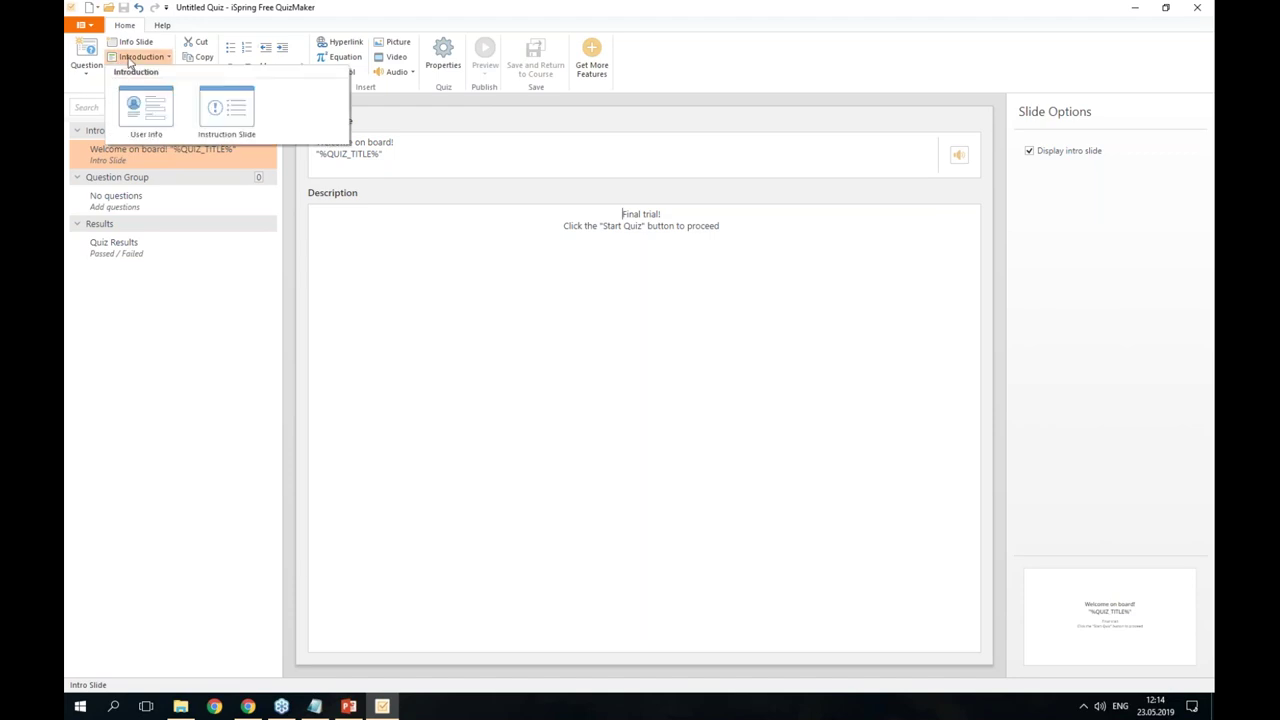
left_click(244, 132)
left_click(556, 283)
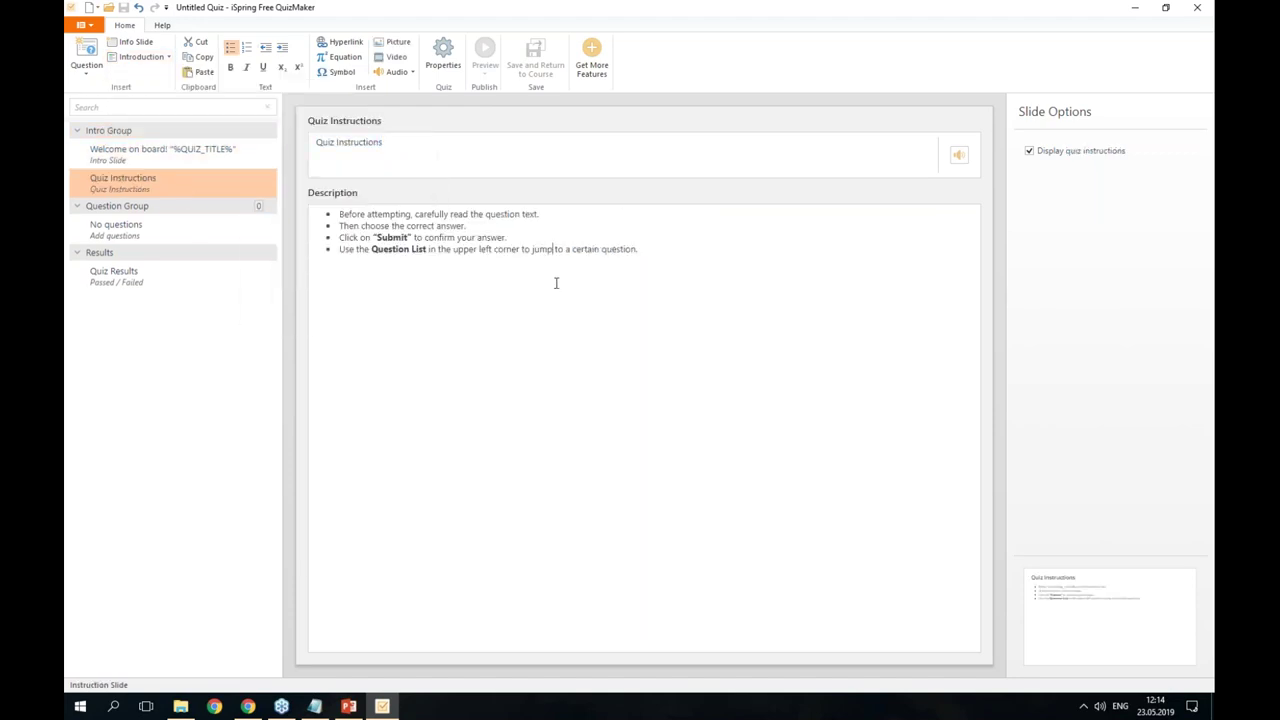
left_click_drag(645, 252, 314, 211)
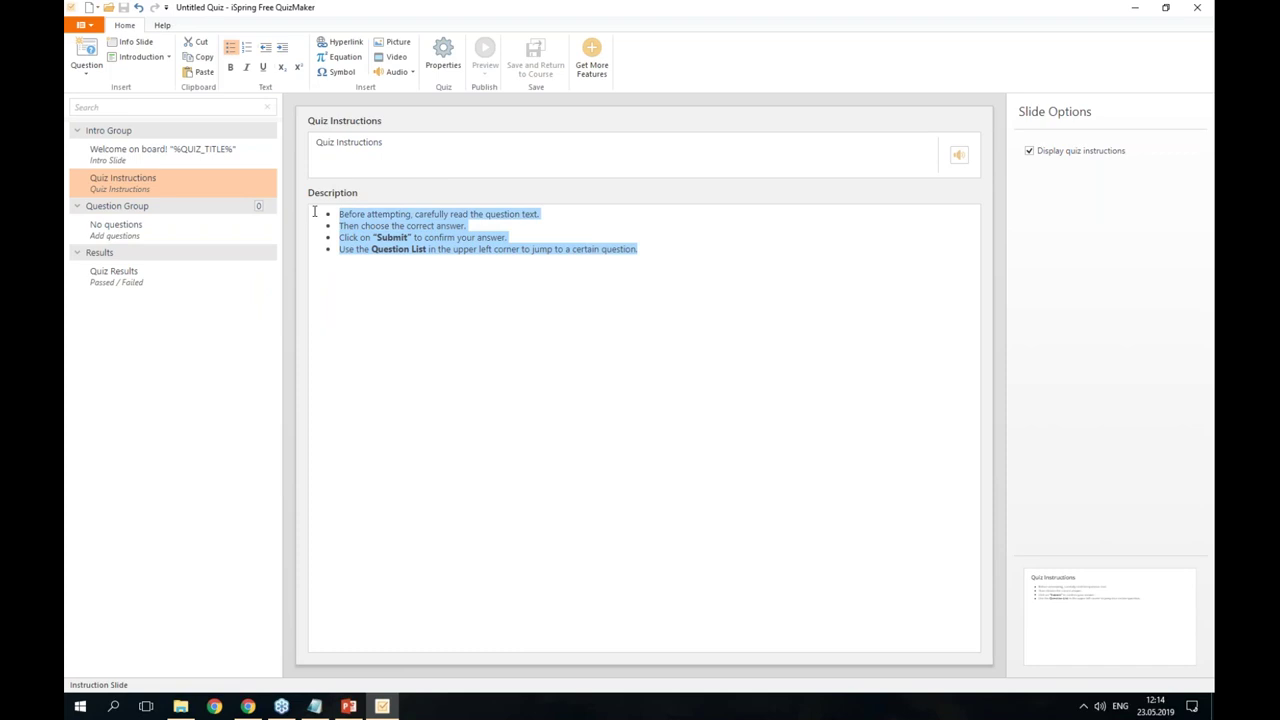
left_click(423, 243)
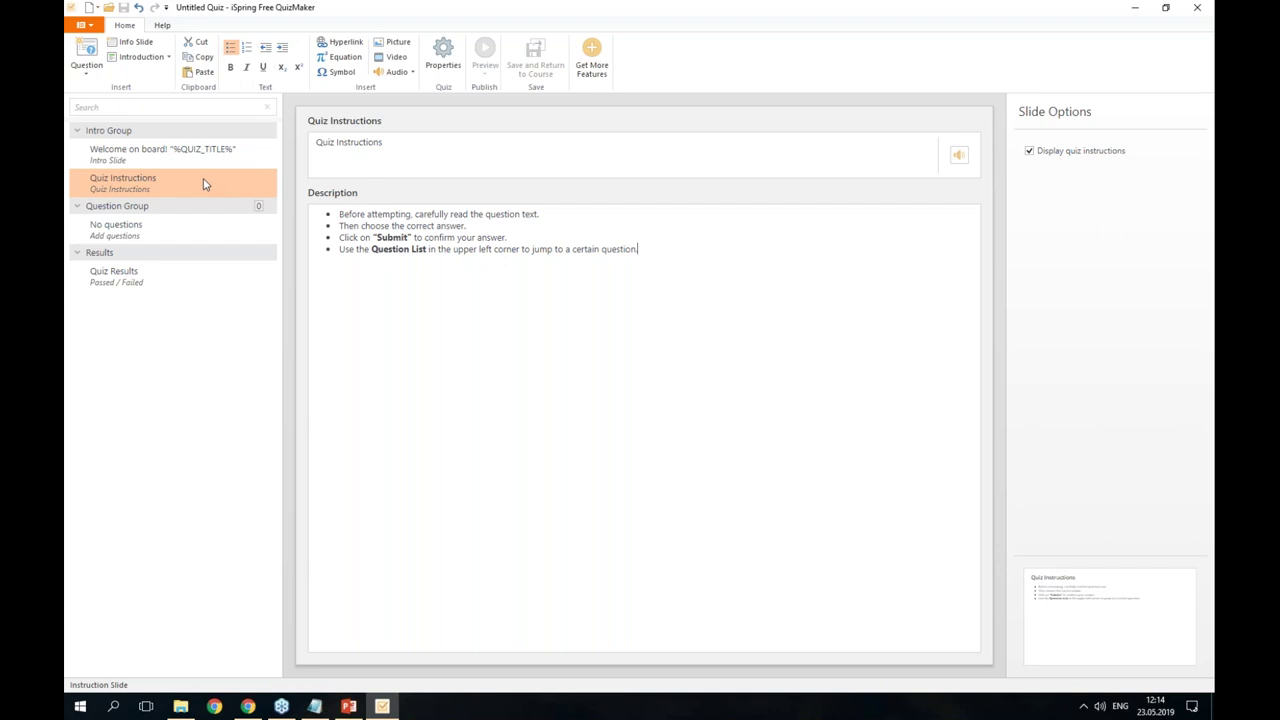
left_click(133, 44)
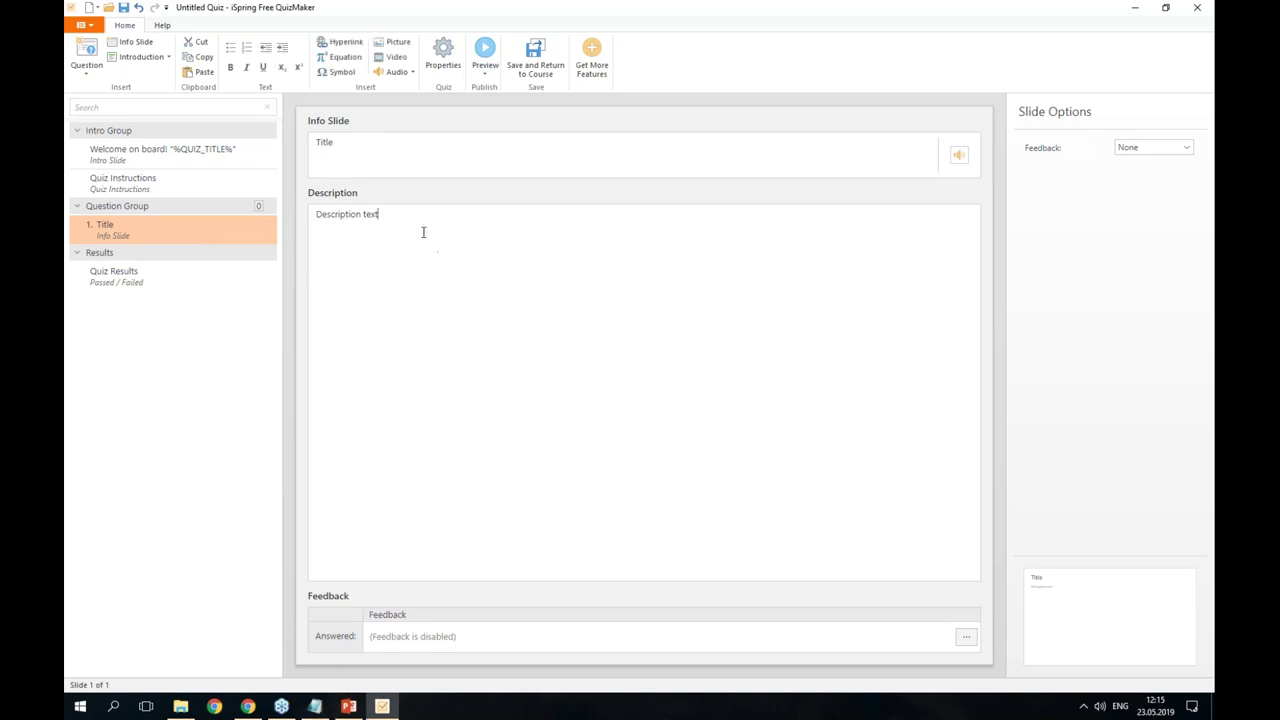
- Paste 'Welcome on board!' and 'Final trial!' over the info slide's placeholder description
left_click(387, 213)
type("Welcome on board! Final trial!")
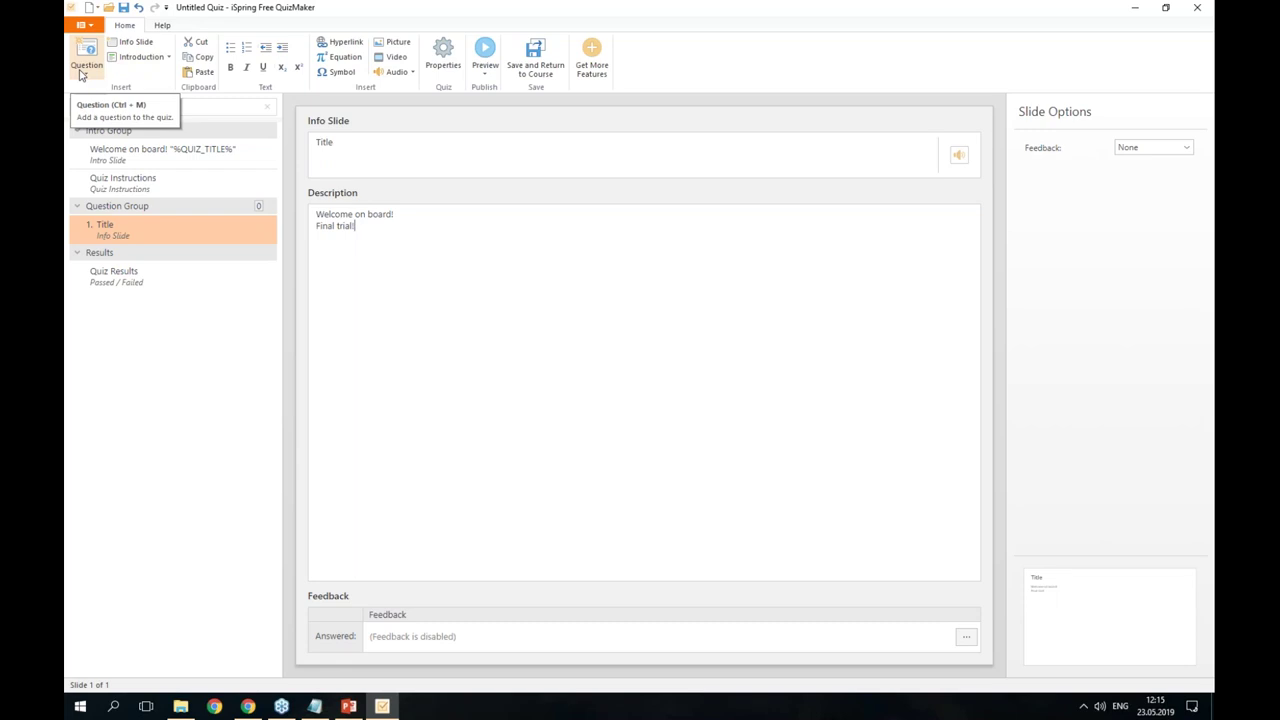
left_click(85, 60)
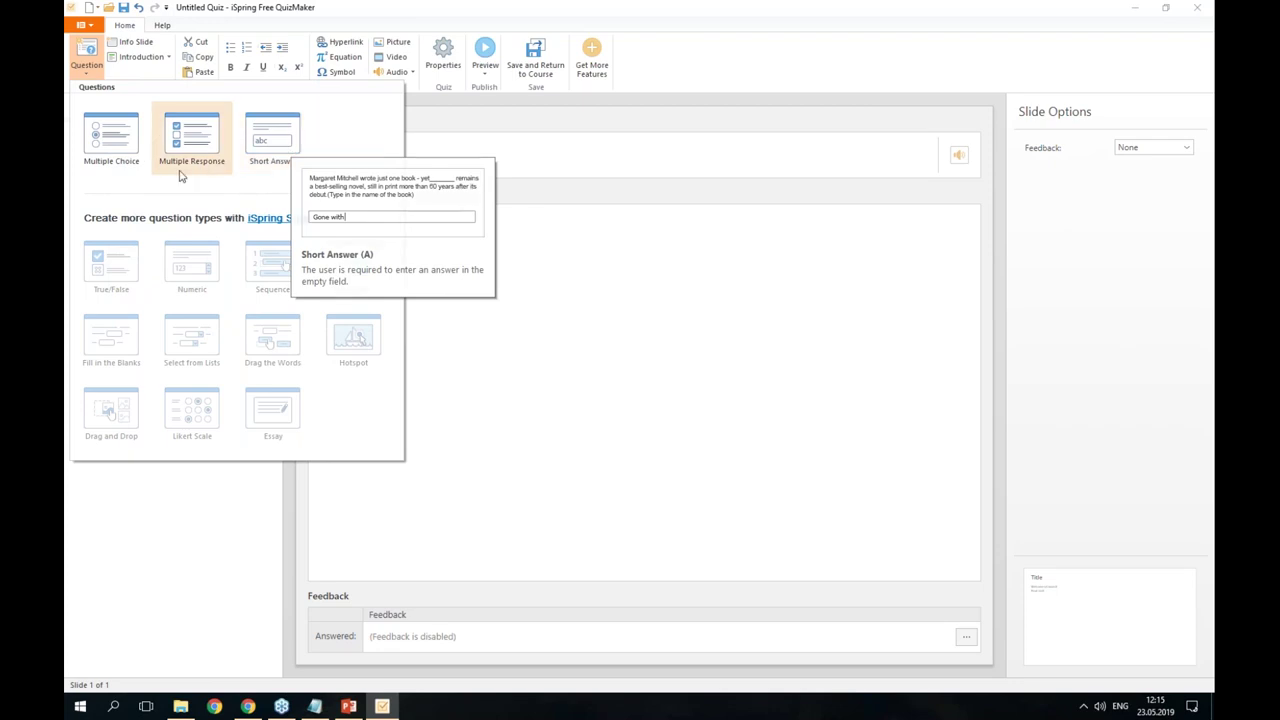
- Add a multiple-choice question reading 'Can you name the knot in the picture?'
left_click(112, 140)
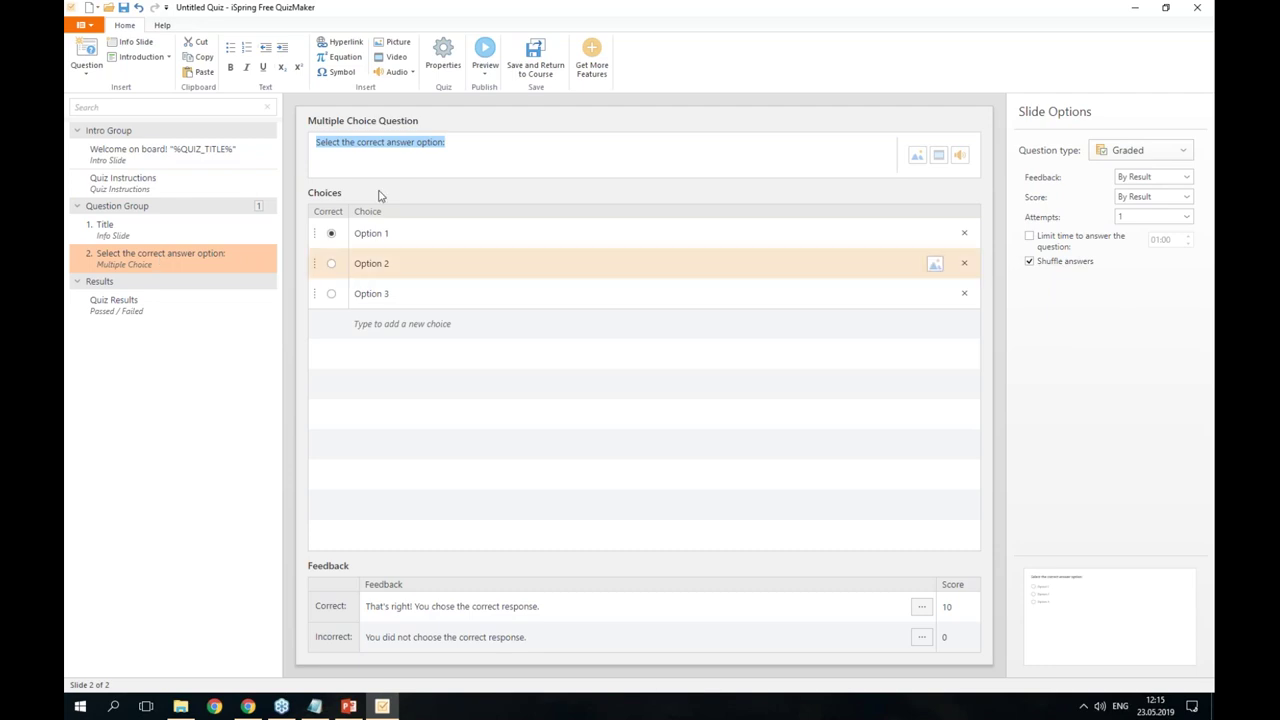
left_click(346, 157)
left_click_drag(446, 143, 297, 147)
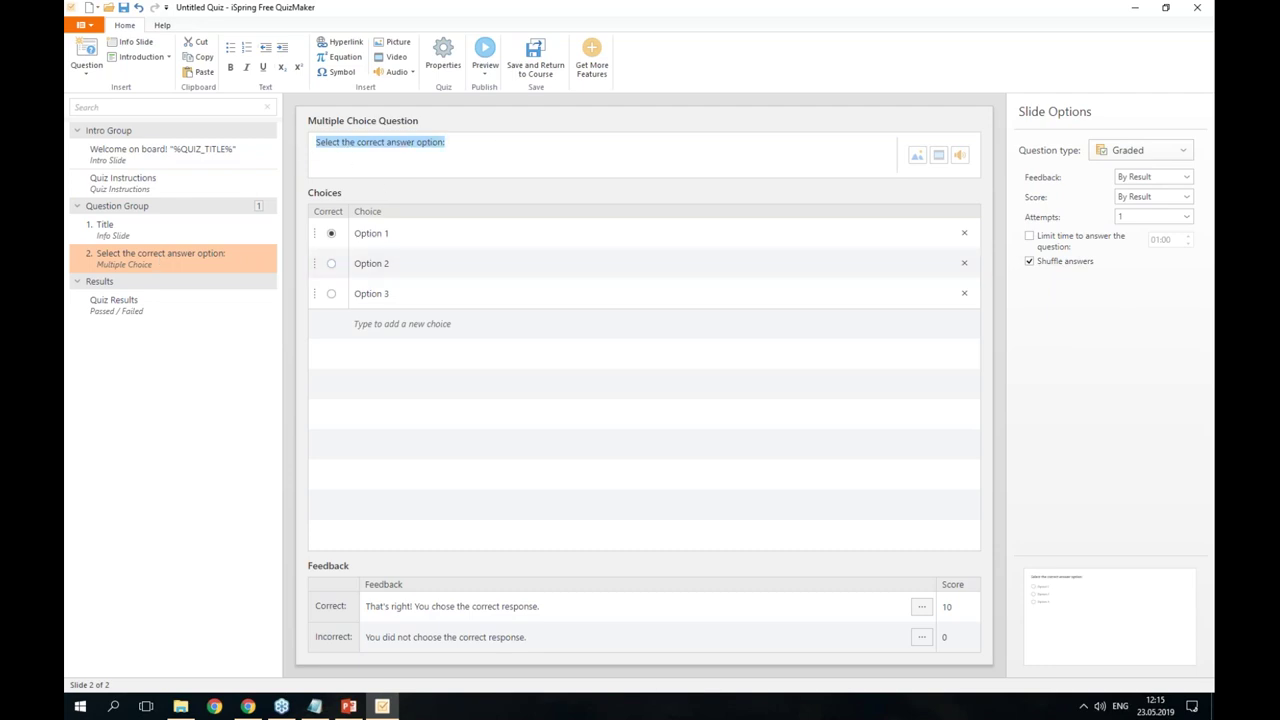
key("alt+Tab")
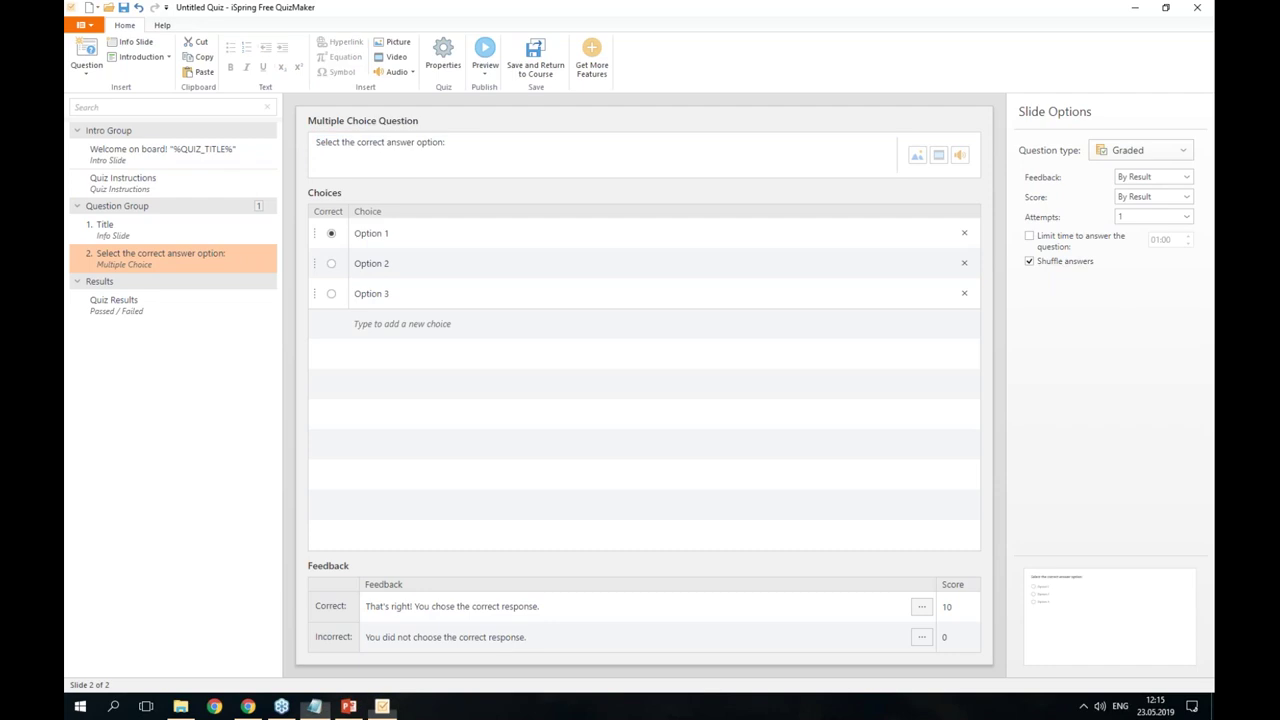
left_click_drag(446, 143, 311, 137)
type("Can you name the knot in the picture?")
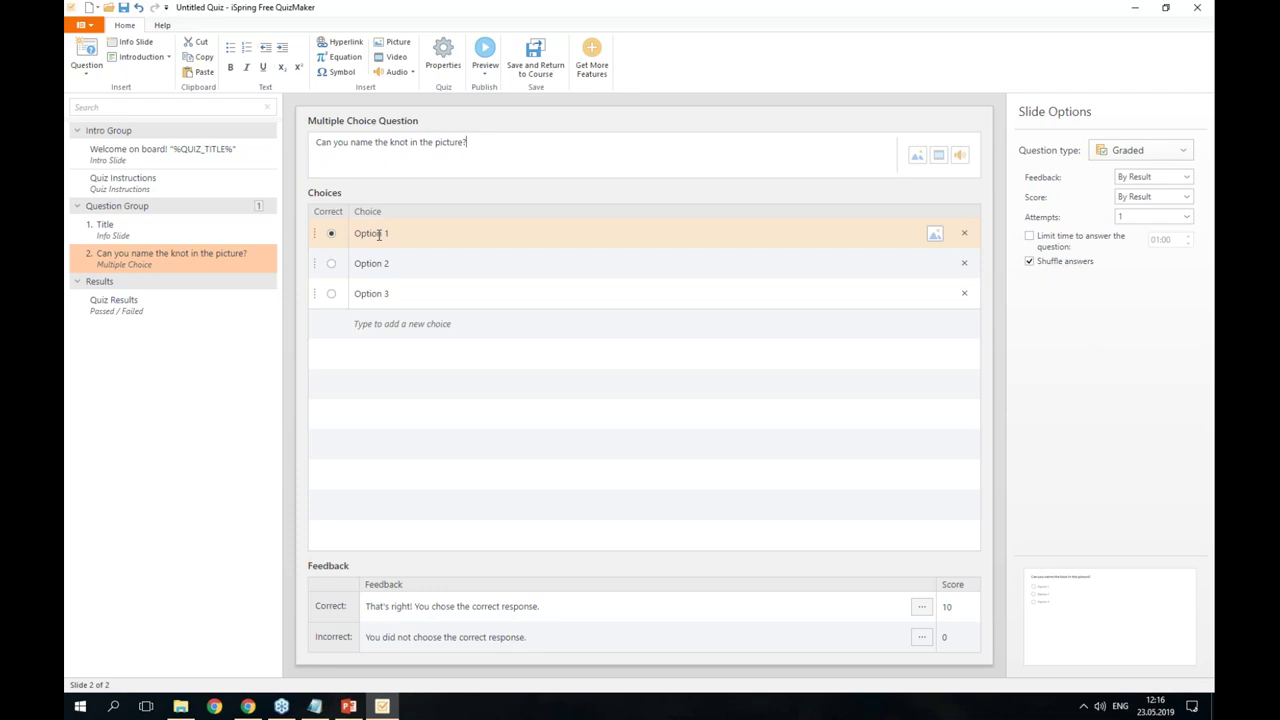
- Replace Option 1 and Option 2 with 'Anchor bend' and 'Clove hitch'
key("alt+Tab")
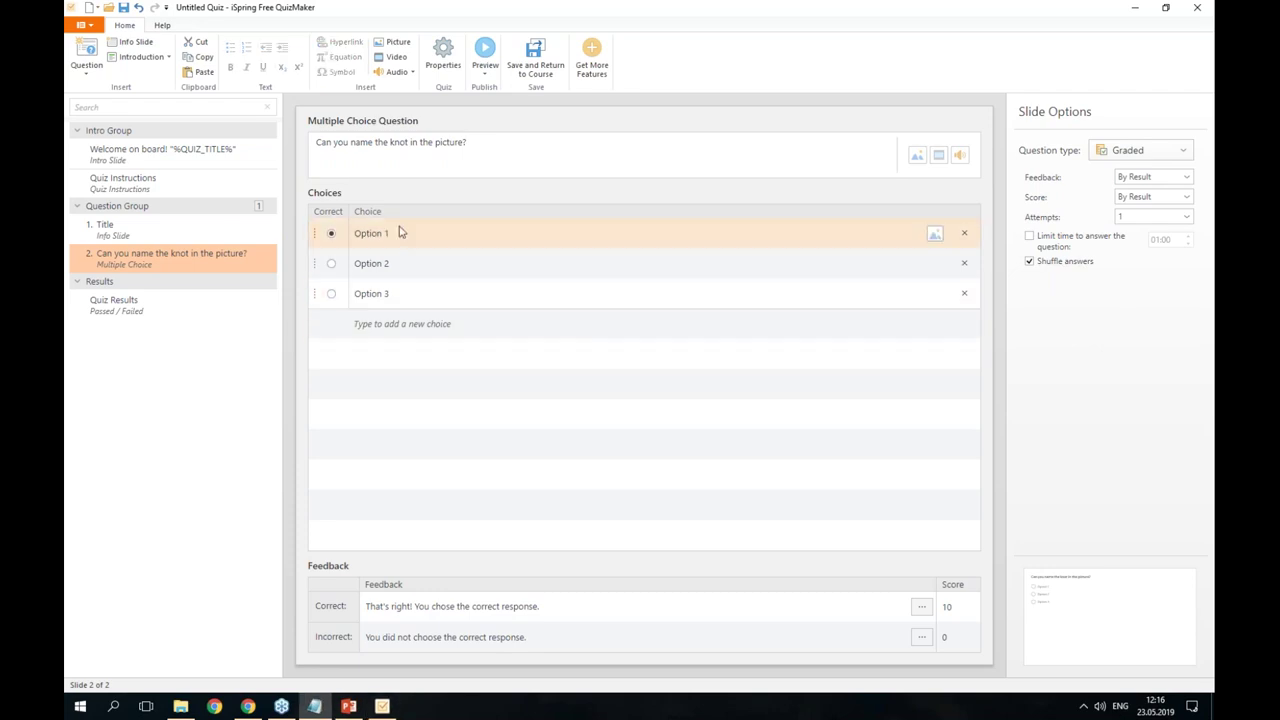
left_click(362, 232)
double_click(369, 233)
key("ctrl+a")
type("Anchor bend")
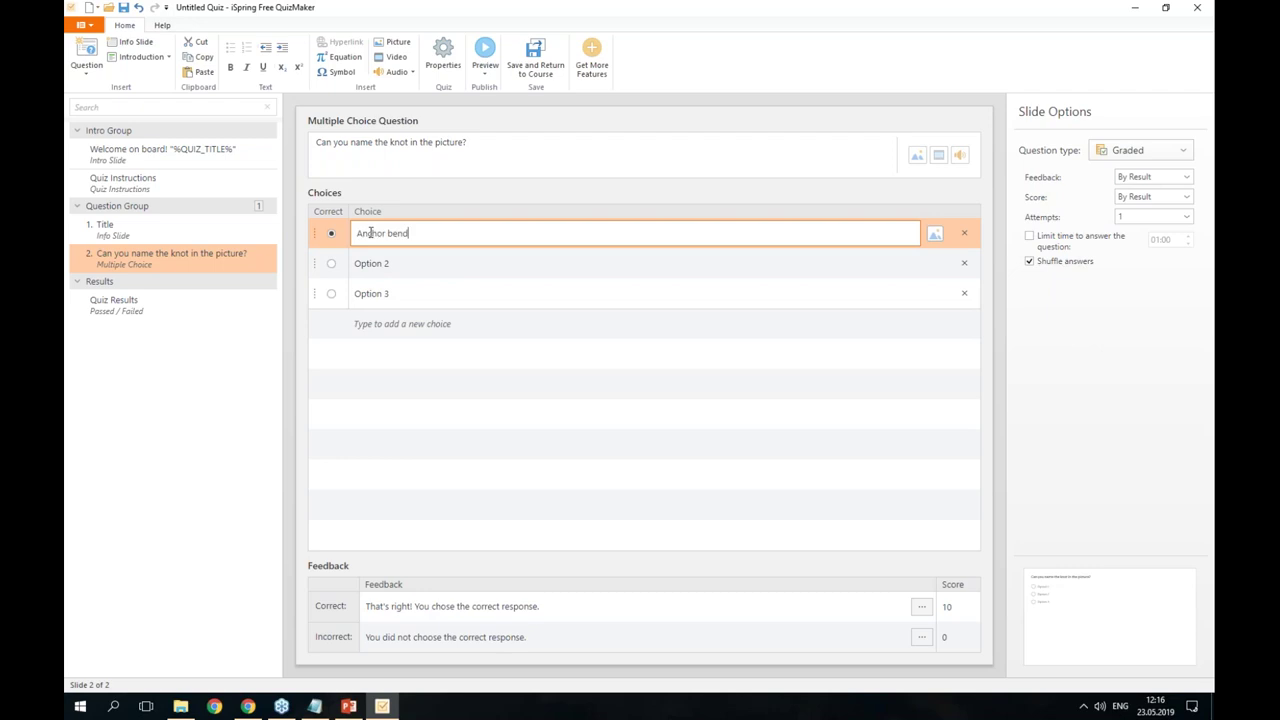
key("alt+Tab")
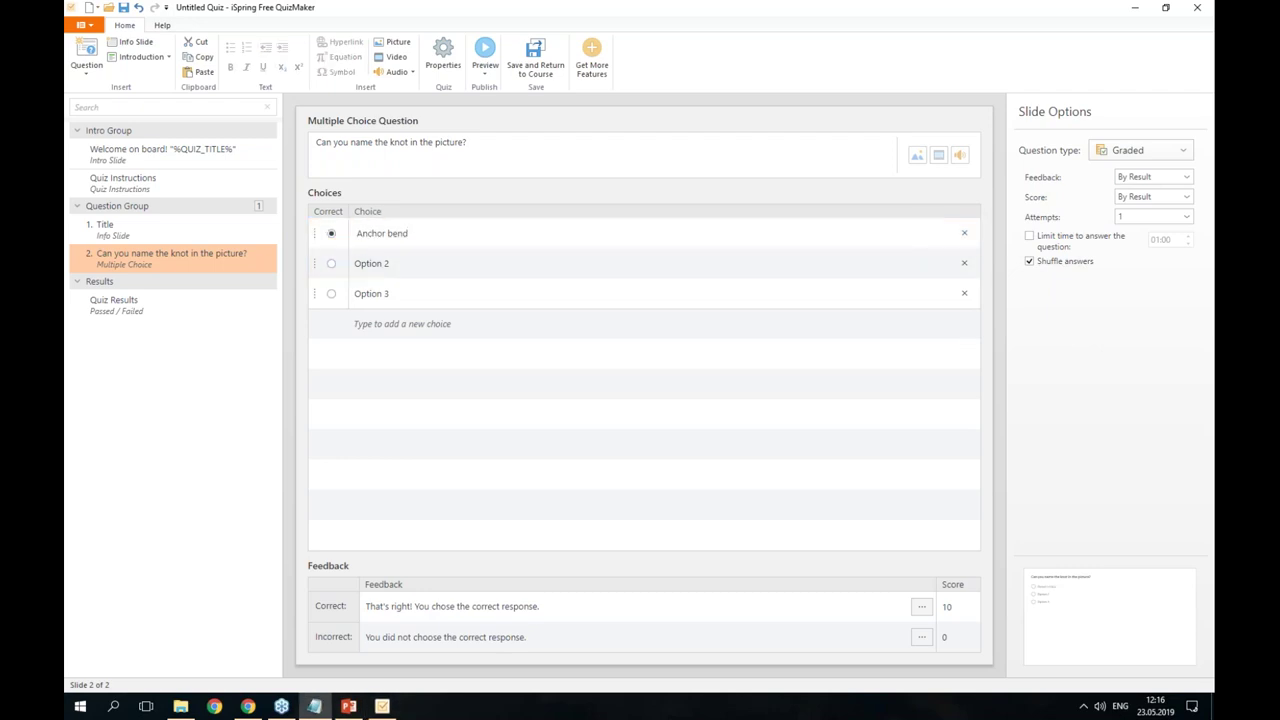
left_click(363, 263)
double_click(363, 263)
key("ctrl+a")
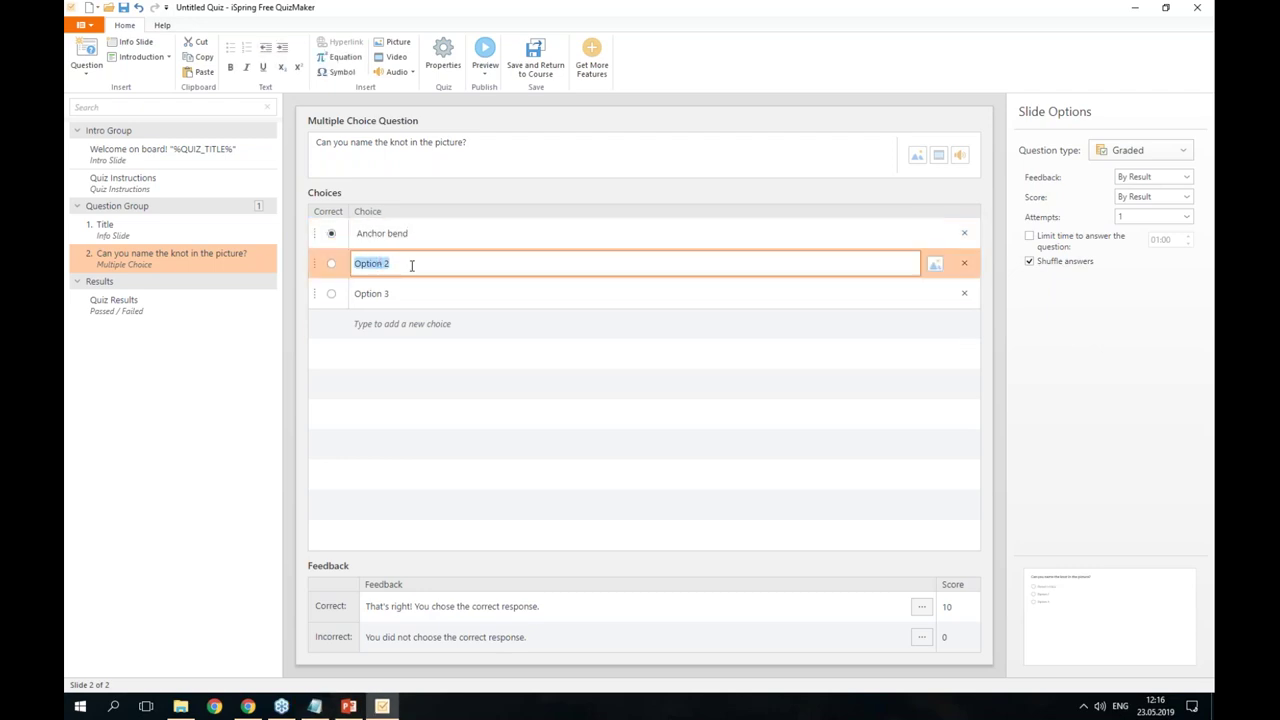
type("Clove hitch")
key("alt+Tab")
- Change Option 3 to 'Bowline', add 'Figure eight knot', and keep Anchor bend correct
left_click(380, 293)
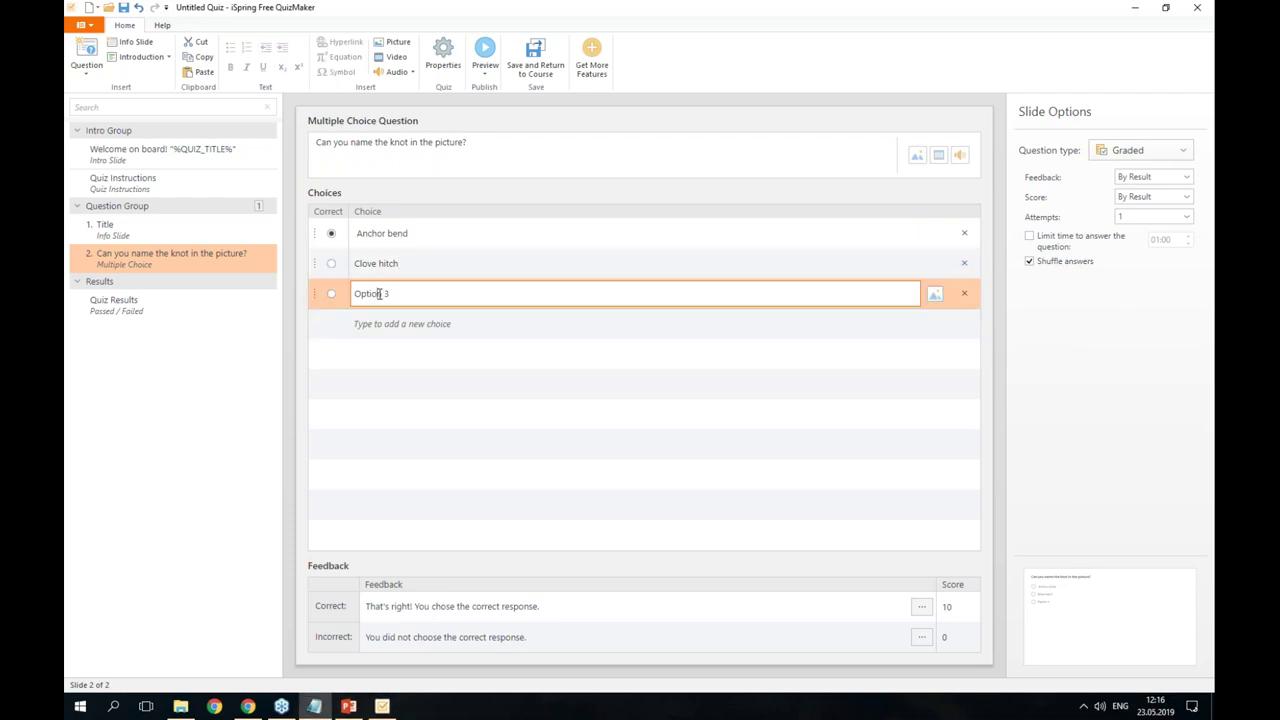
key("ctrl+a")
left_click(400, 293)
left_click_drag(400, 293, 335, 297)
type("Bowline")
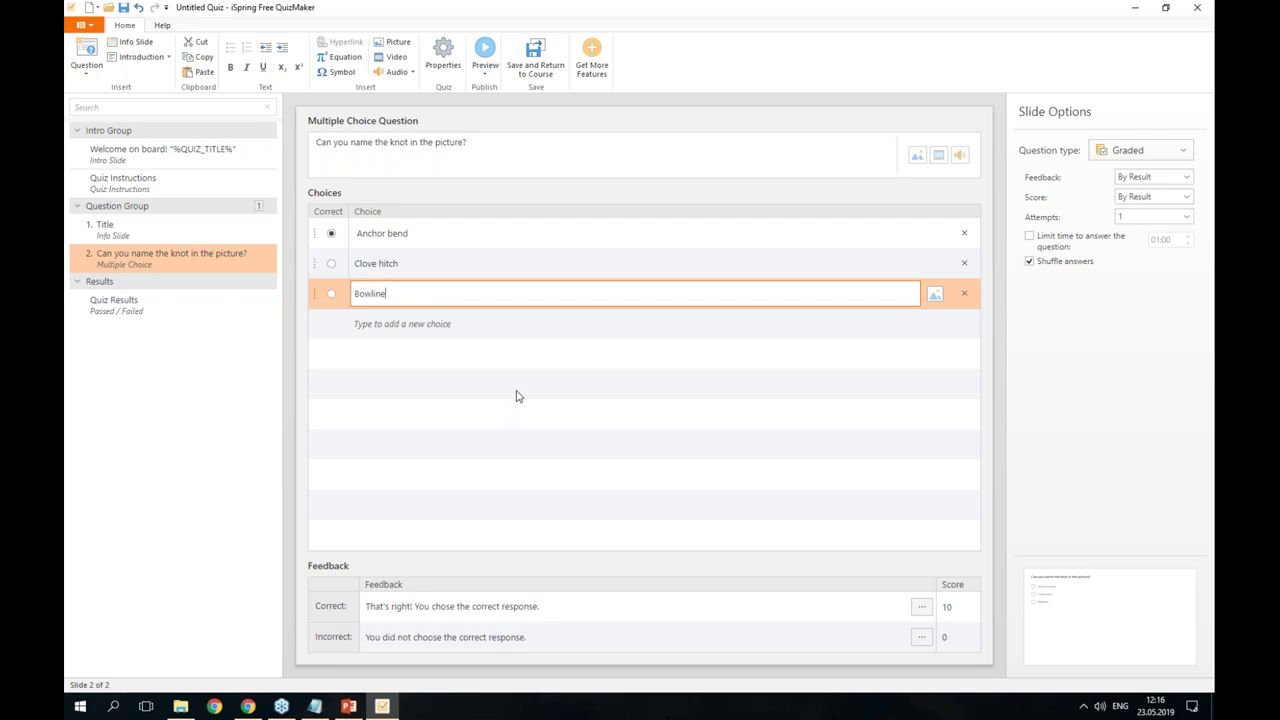
left_click(453, 326)
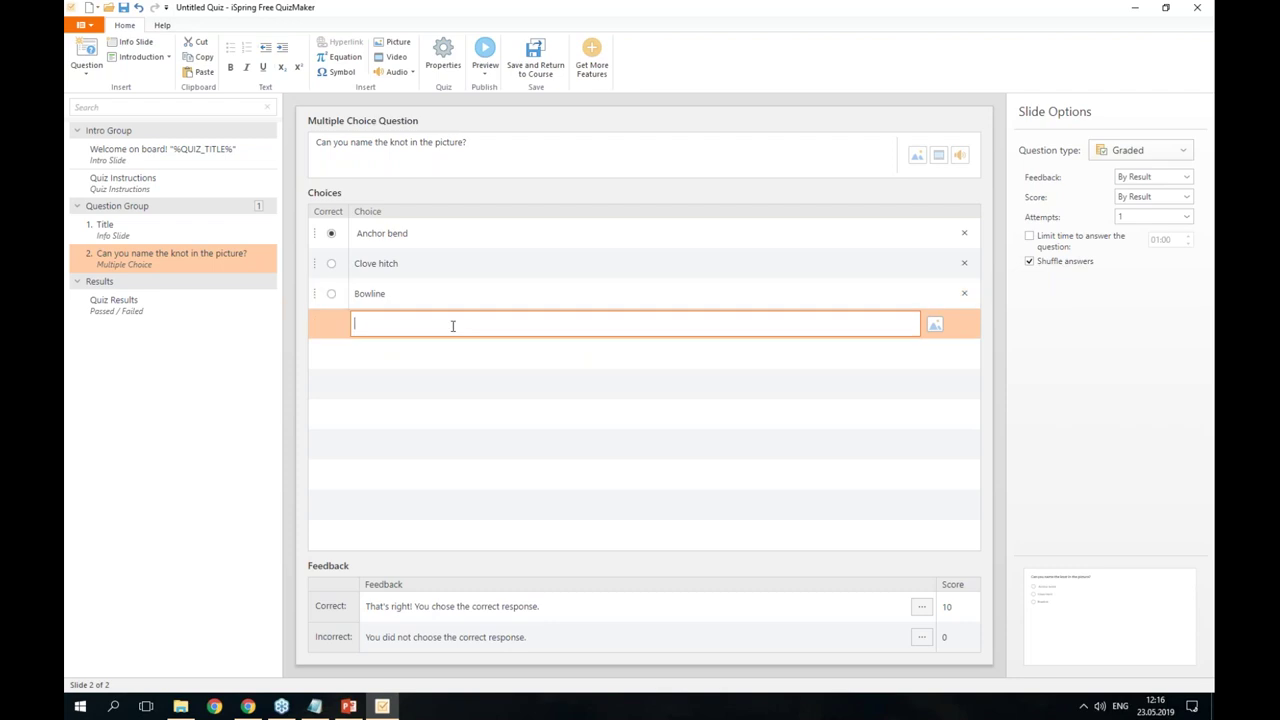
left_click(464, 373)
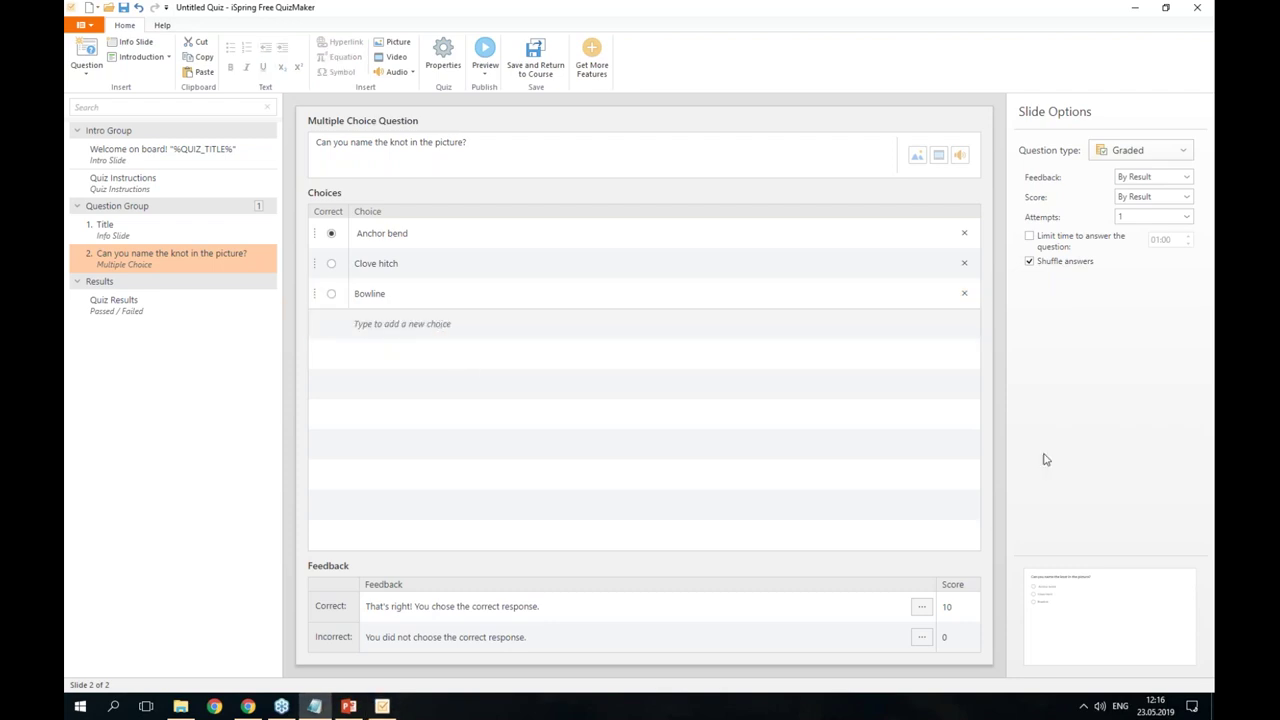
left_click(409, 322)
type("Figure eight knot")
left_click(533, 416)
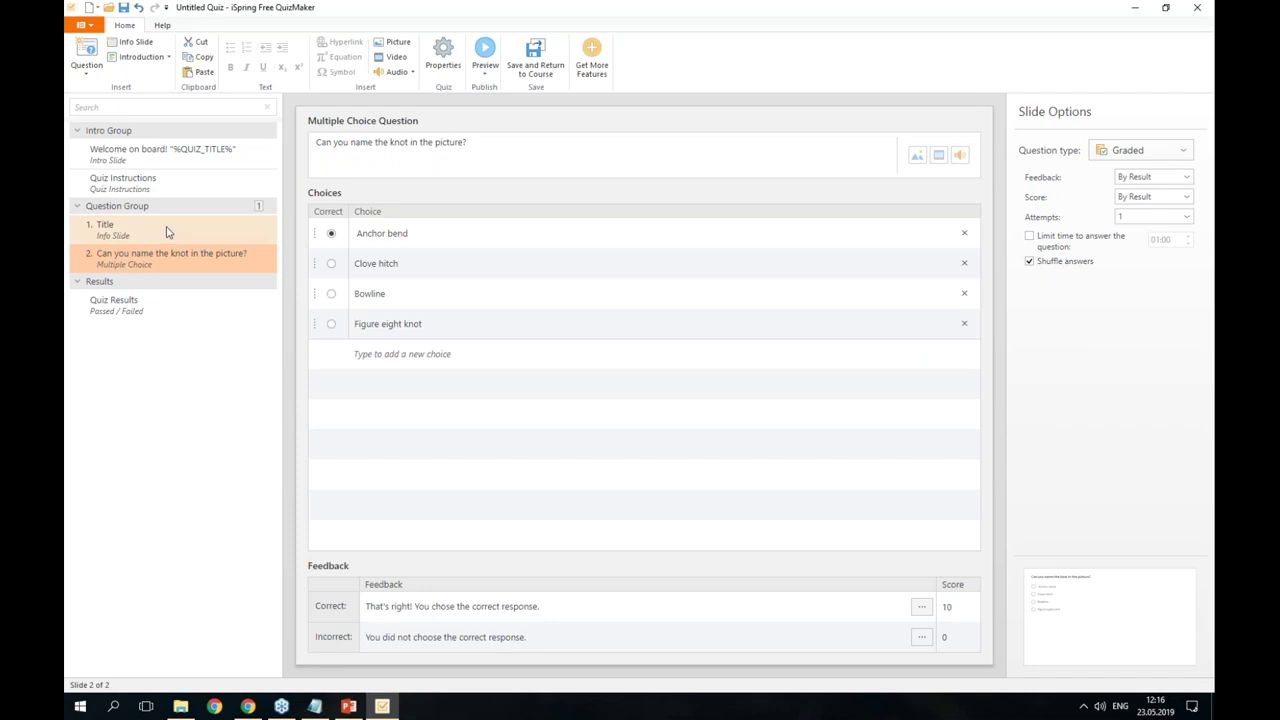
left_click(331, 234)
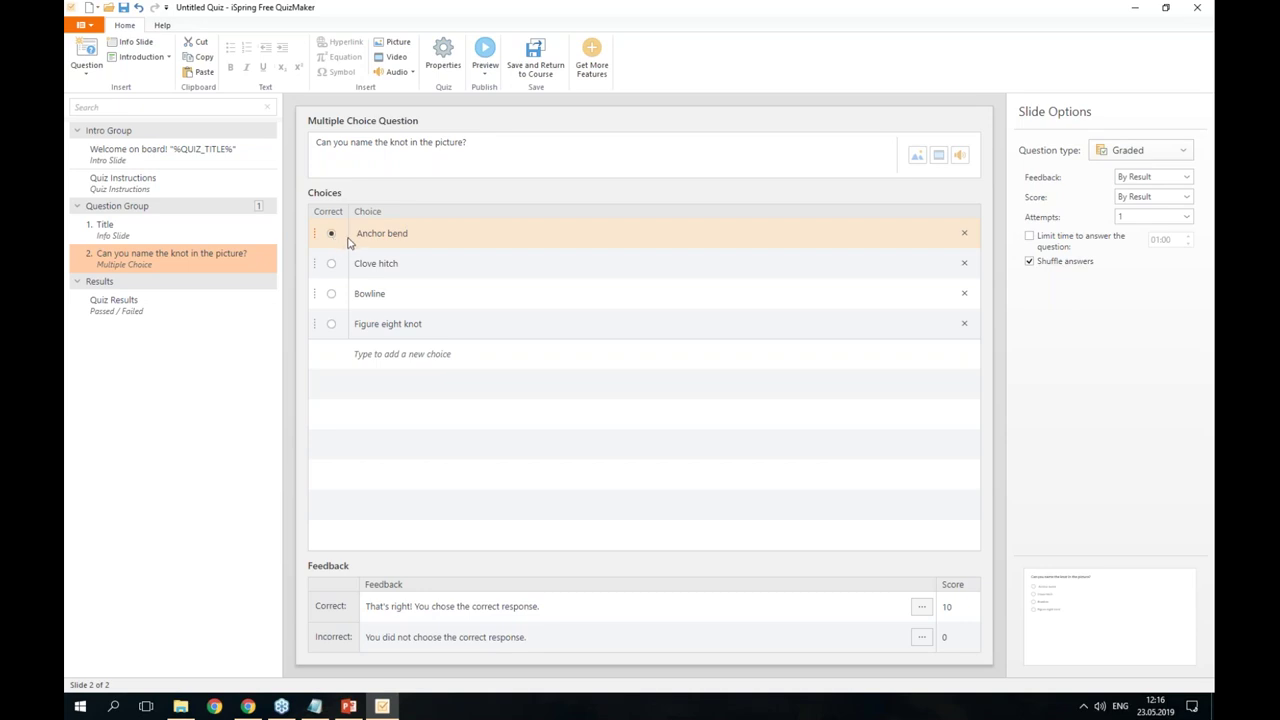
- Start adding a question picture and browse to Desktop > Welcome aboard May 23rd
left_click(919, 159)
scroll(553, 272, "up", 2)
scroll(485, 295, "down", 2)
scroll(478, 296, "up", 2)
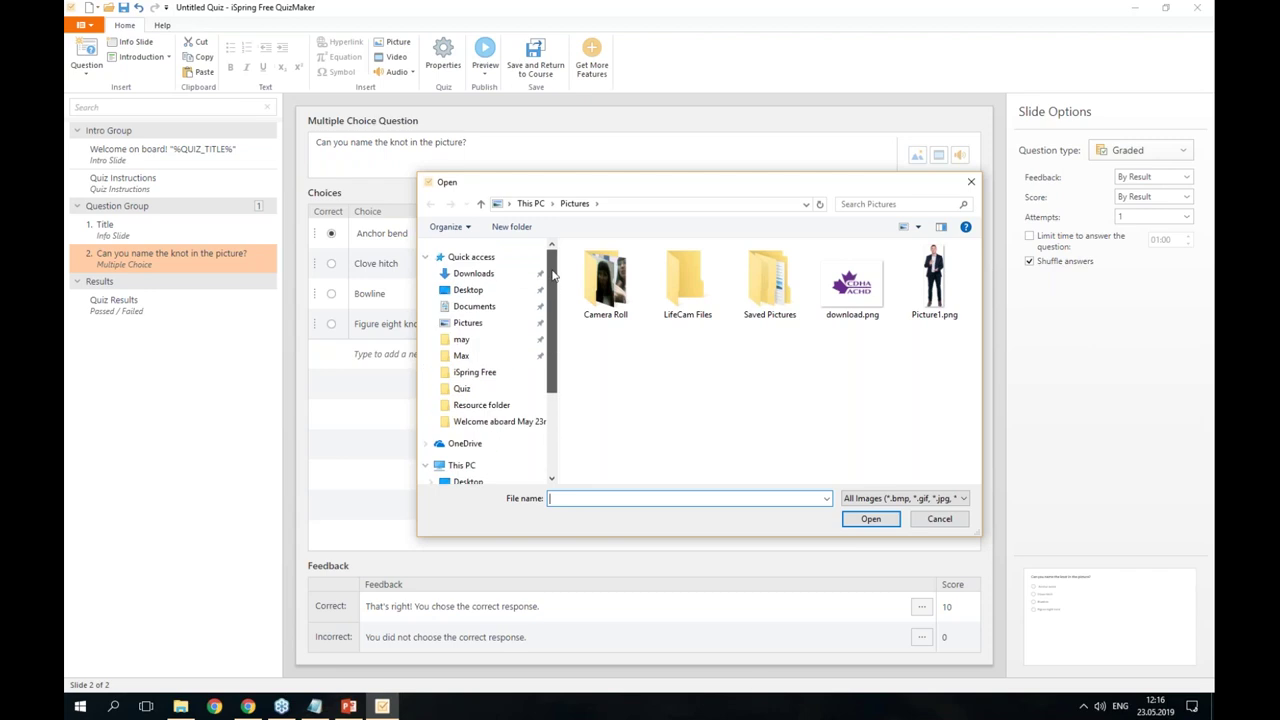
left_click(475, 292)
double_click(606, 392)
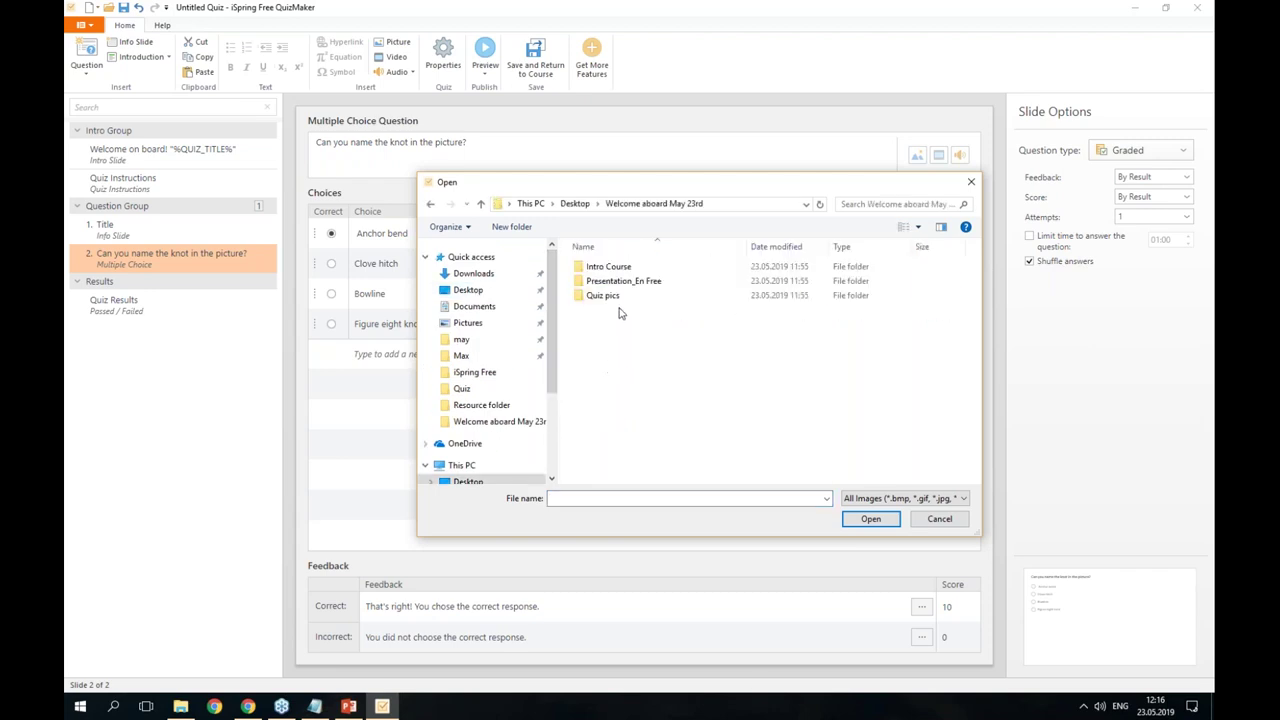
double_click(614, 281)
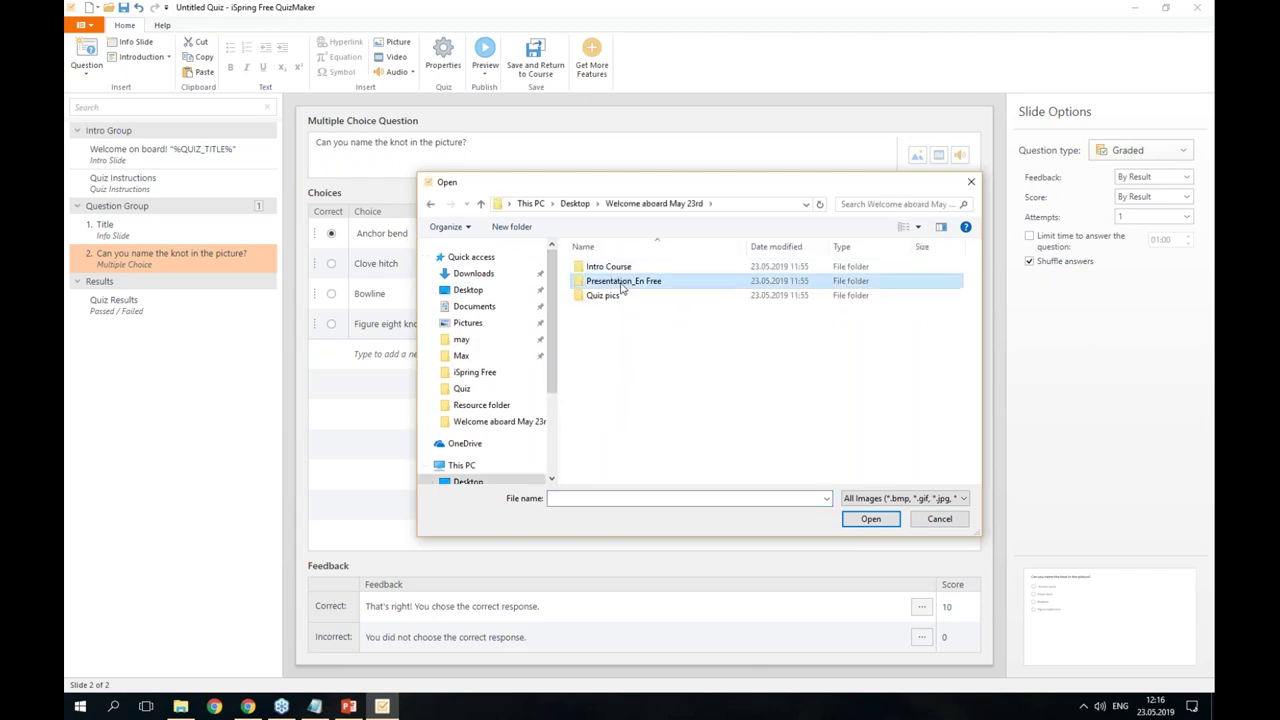
- Insert 1st question.png from Quiz pics > Knots and check its picture properties
left_click(655, 203)
double_click(614, 295)
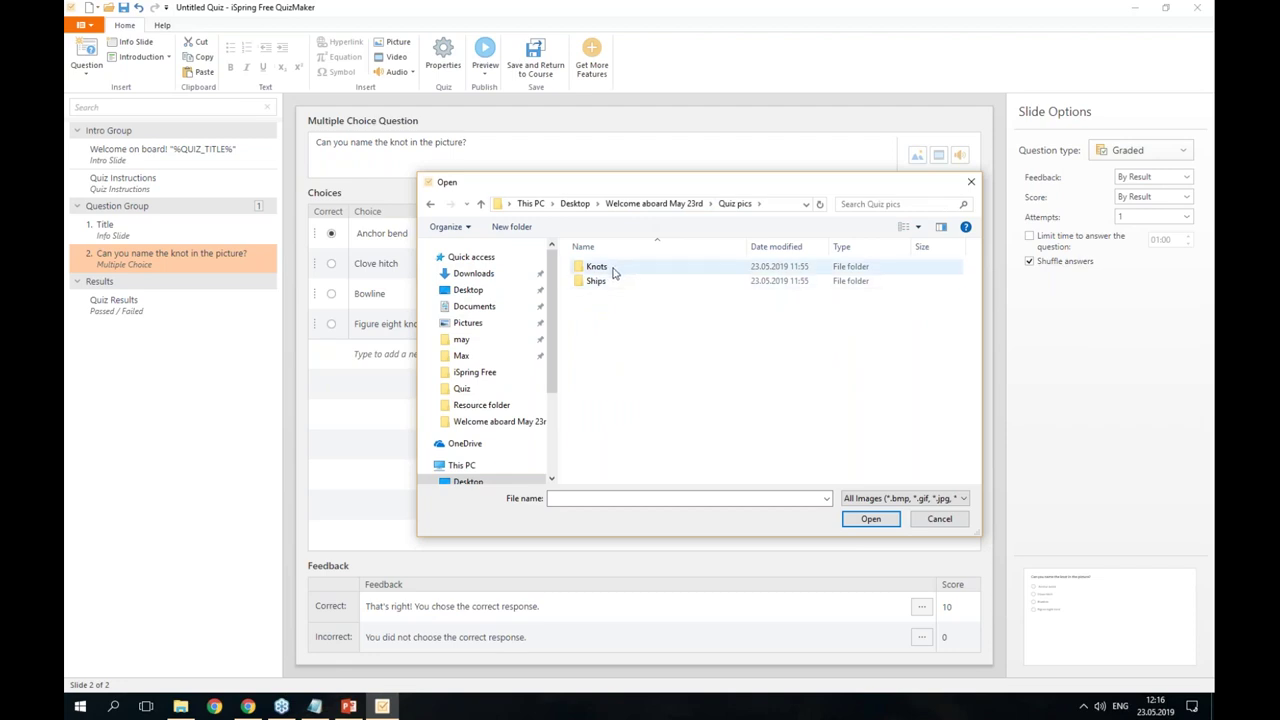
double_click(600, 267)
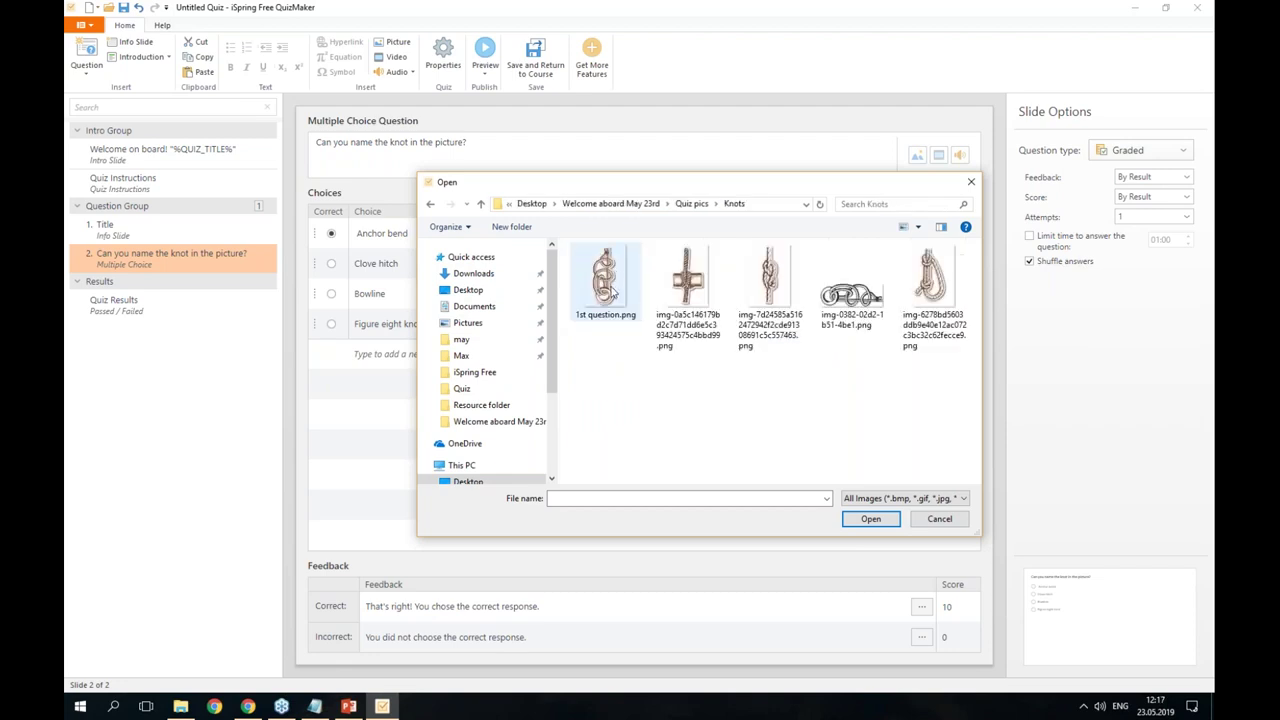
double_click(606, 285)
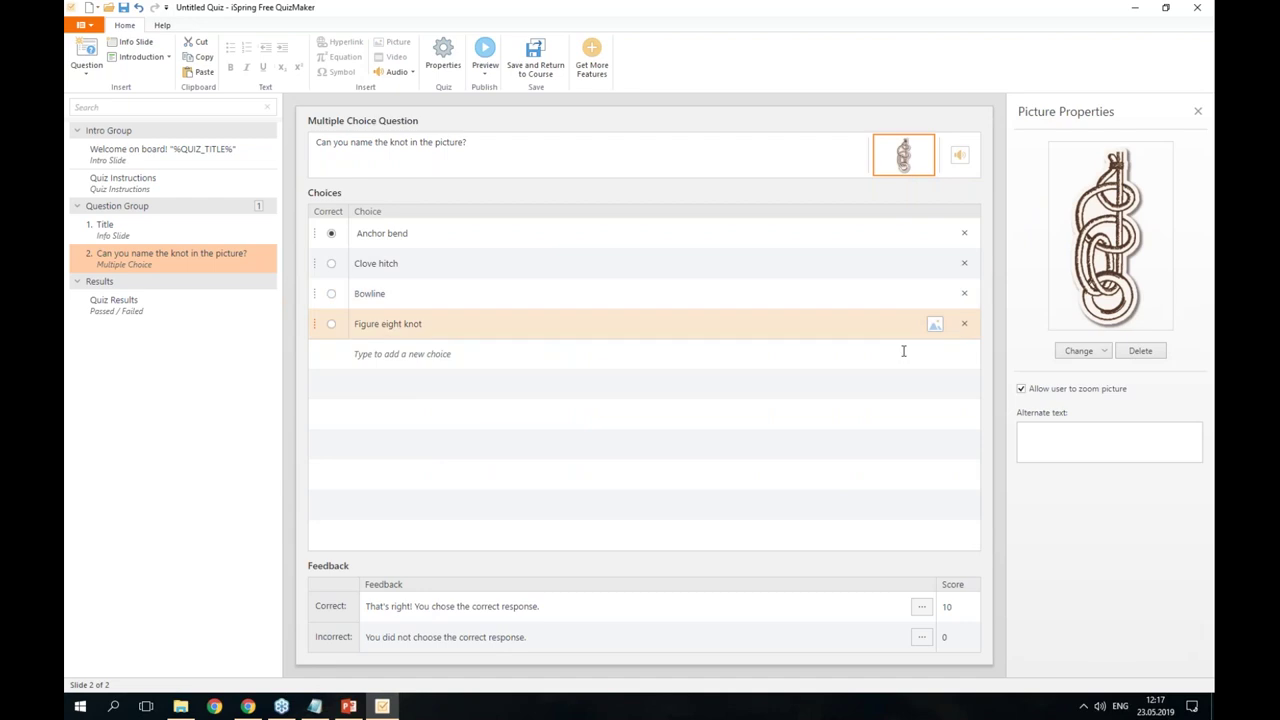
left_click(766, 152)
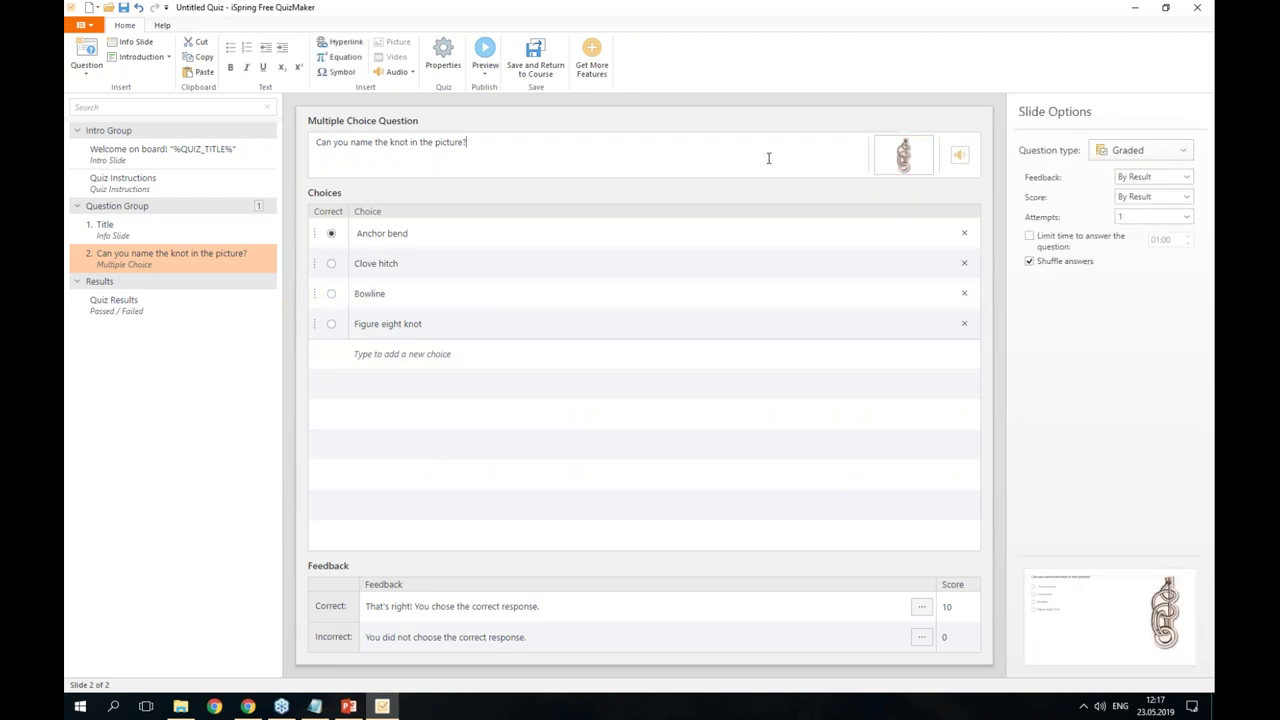
left_click(892, 160)
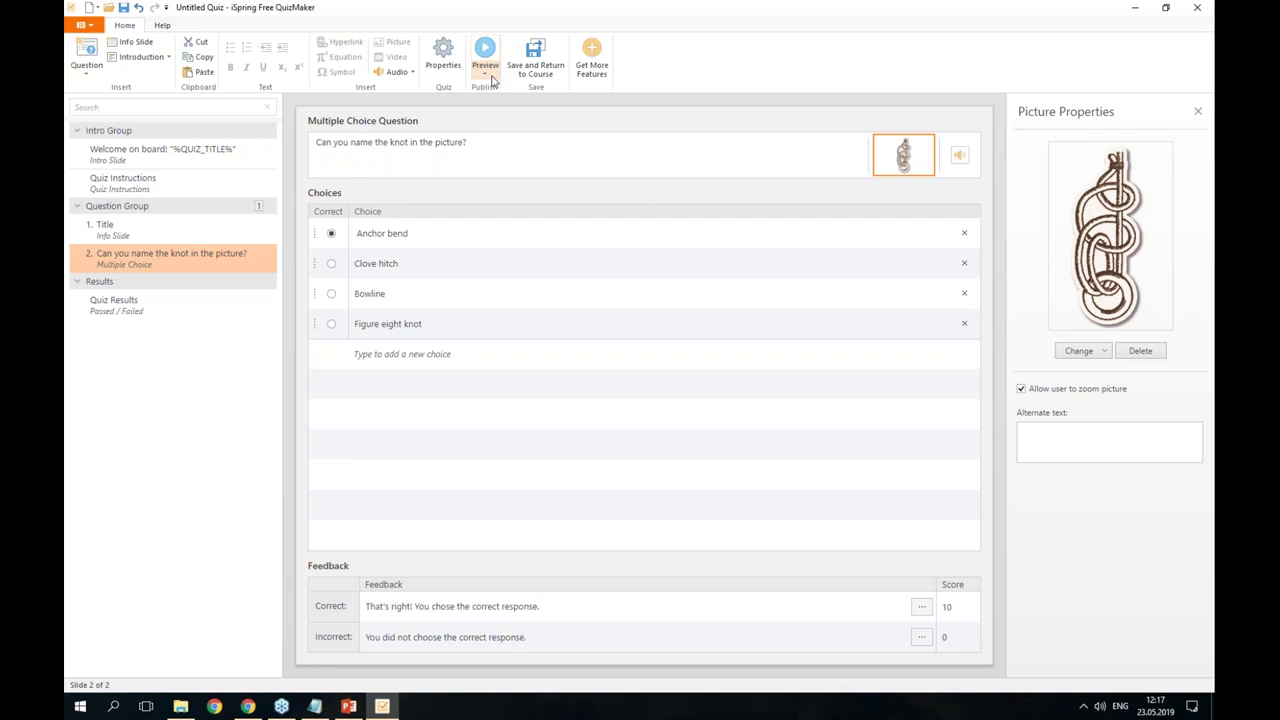
left_click(492, 80)
left_click(505, 104)
left_click(787, 329)
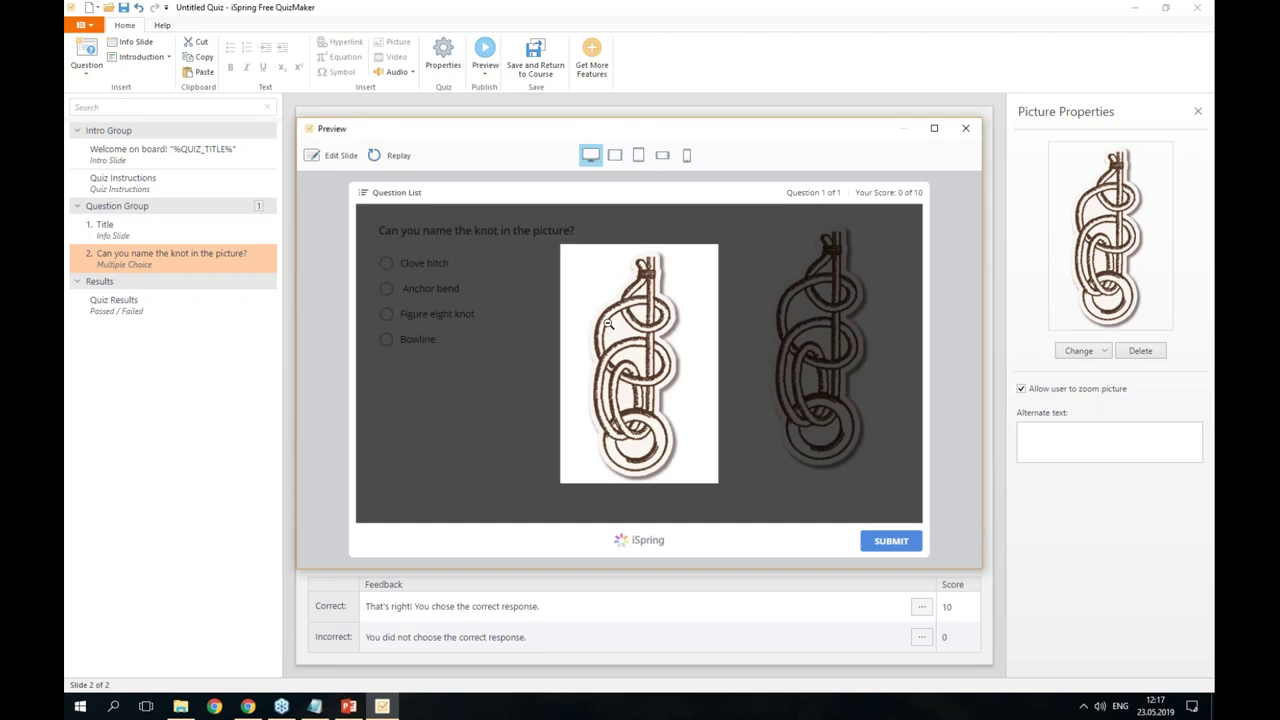
left_click(608, 321)
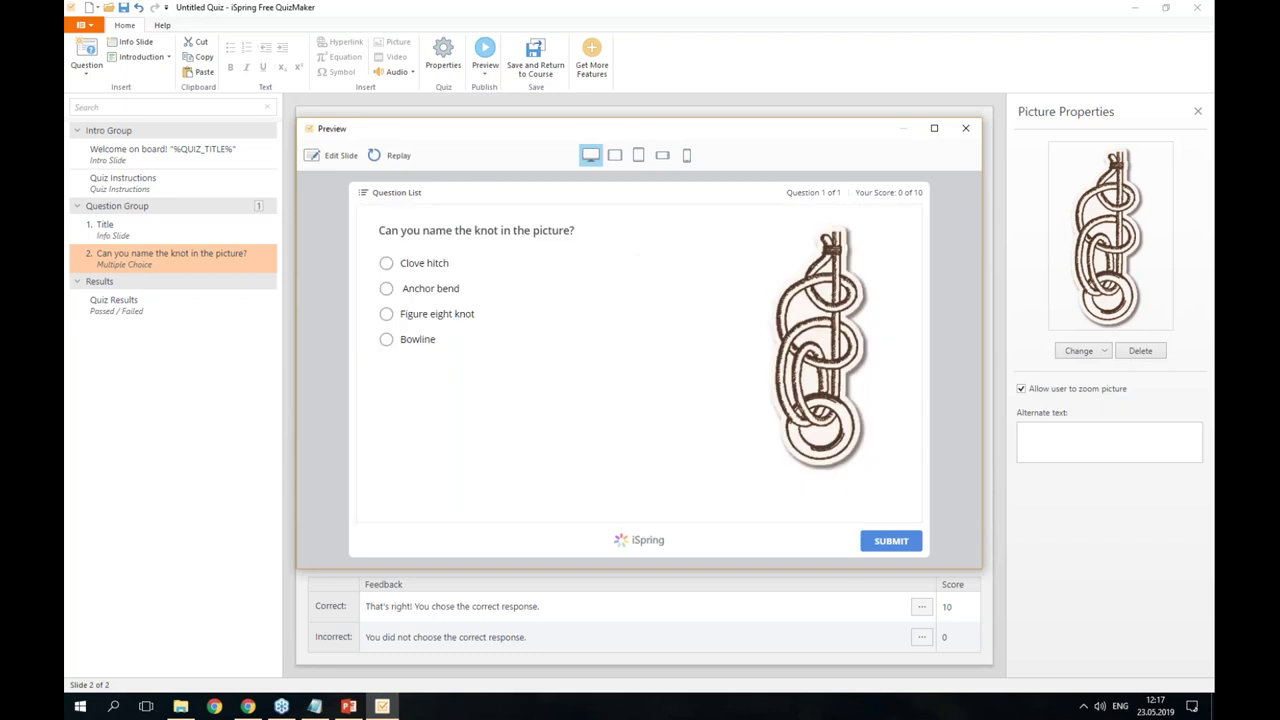
left_click(966, 131)
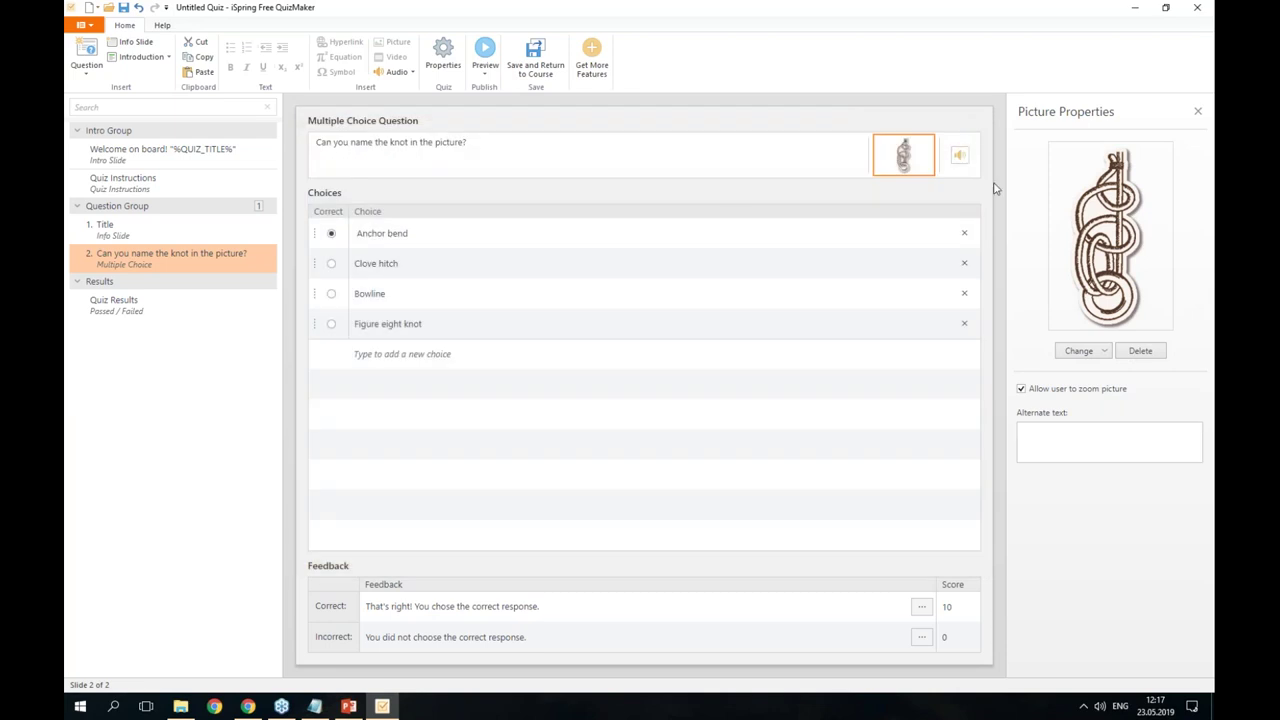
- Review the knot question's default correct and incorrect answer feedback
left_click(630, 194)
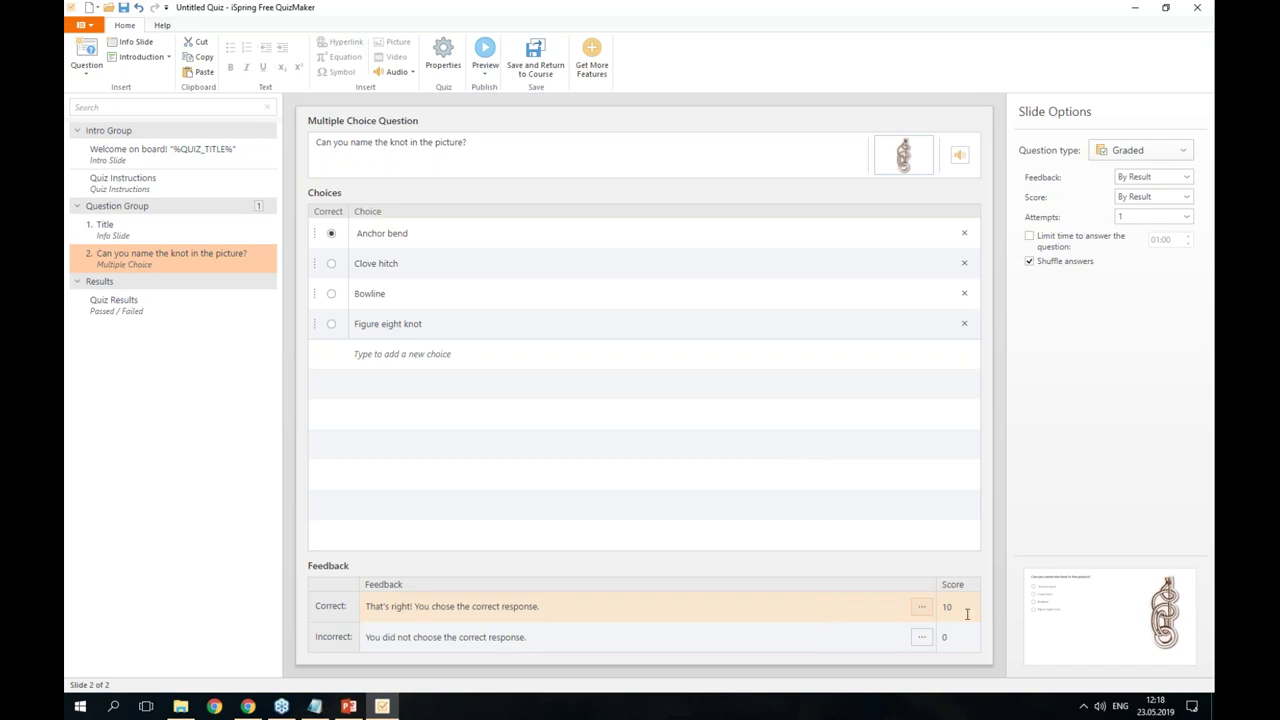
left_click(921, 606)
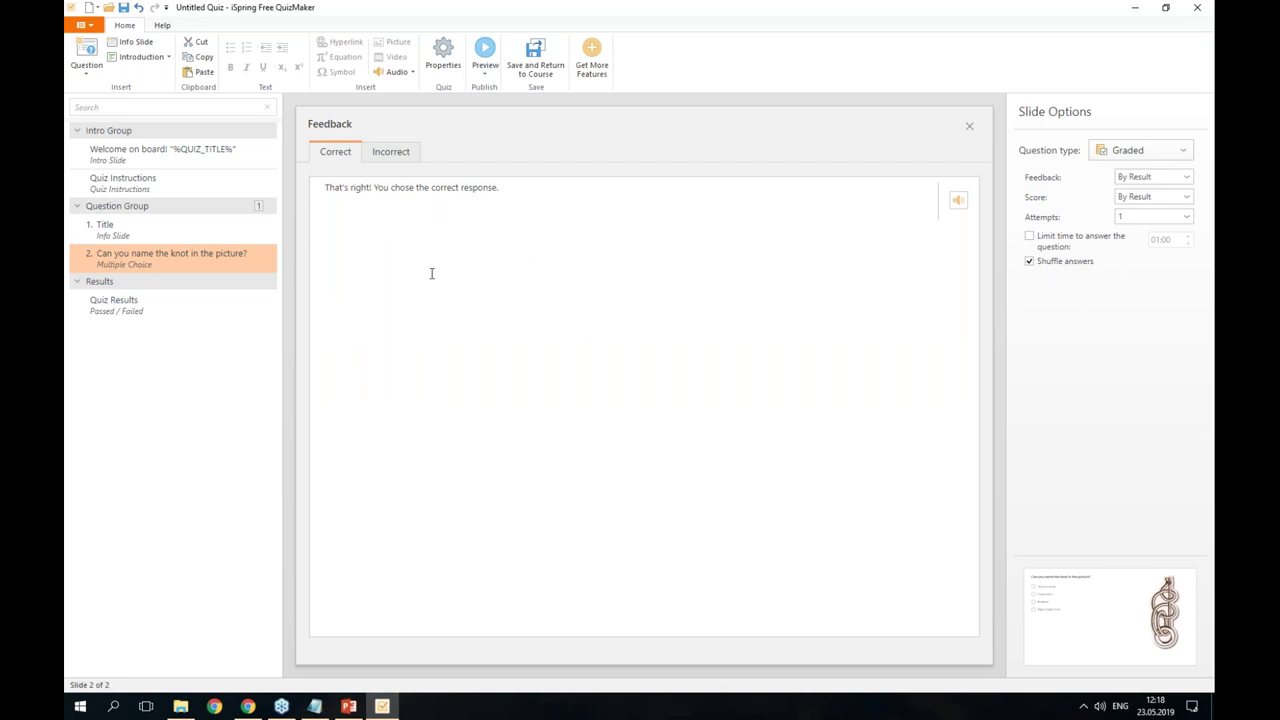
left_click(404, 153)
left_click(338, 153)
- Return to the knot question and open the question type gallery
left_click(192, 240)
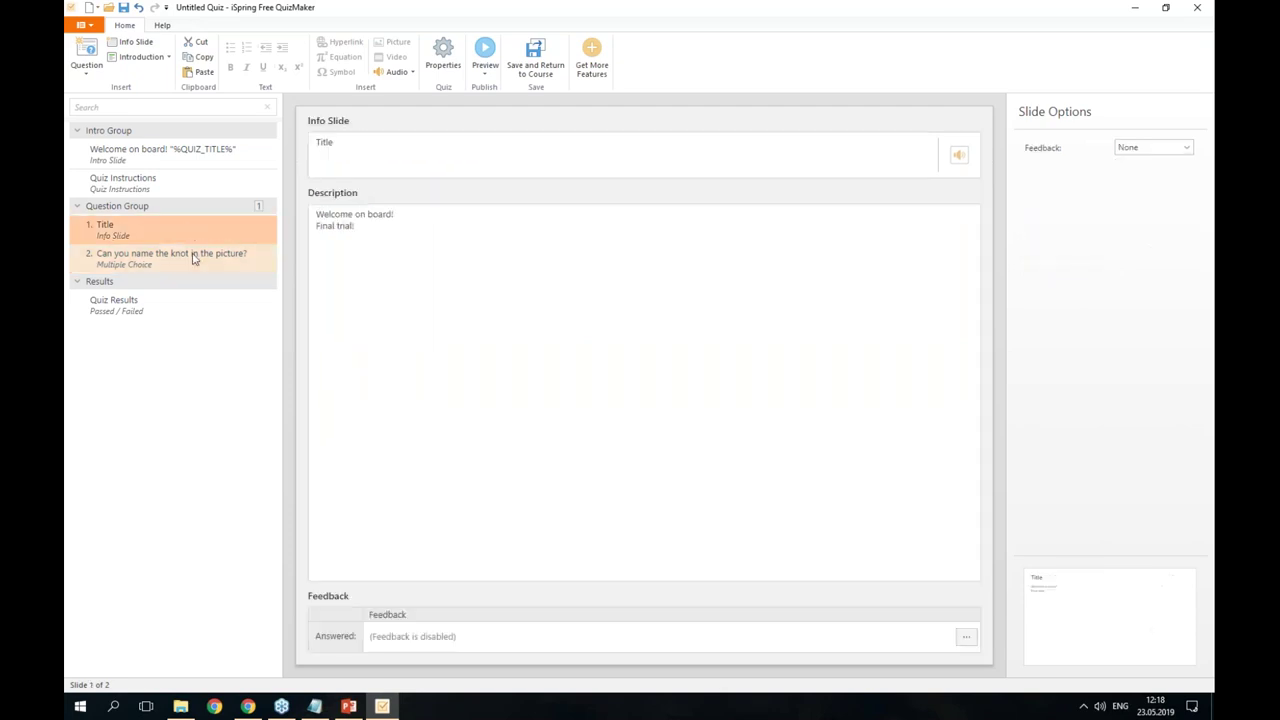
left_click(195, 258)
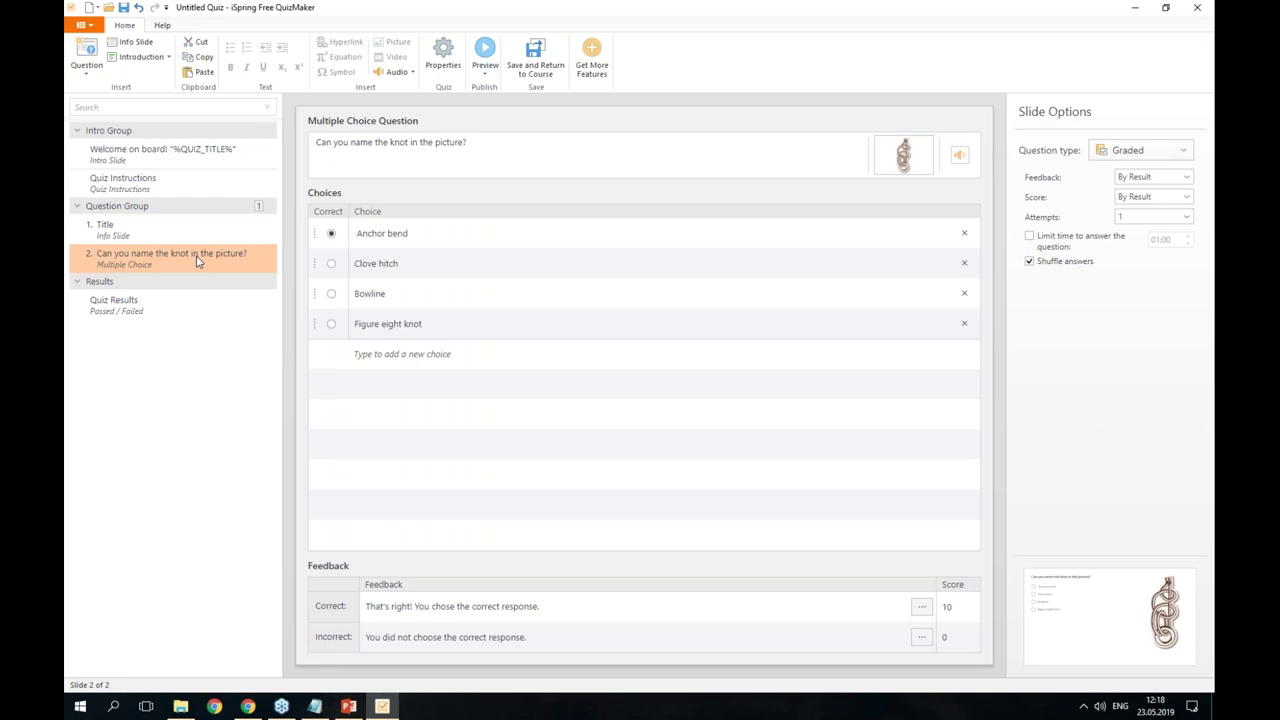
left_click(86, 70)
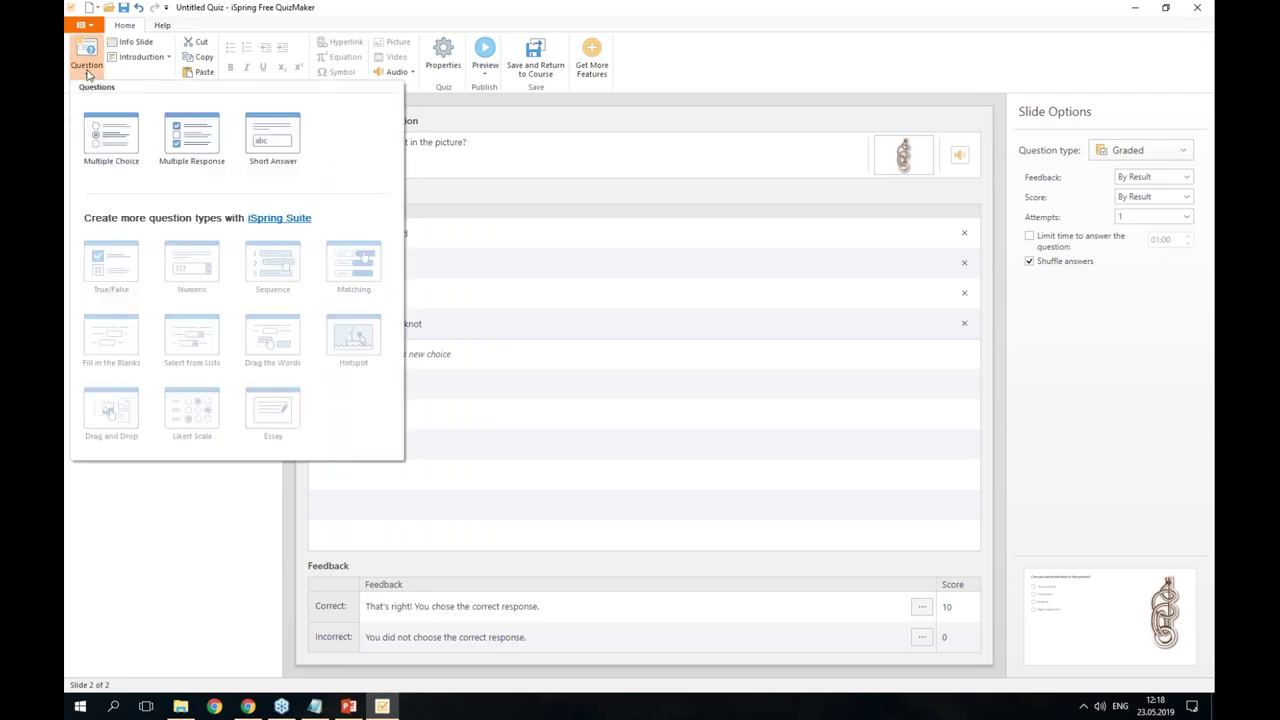
- Add a Multiple Response question and make choice 1 the 1st question.png knot picture
left_click(187, 145)
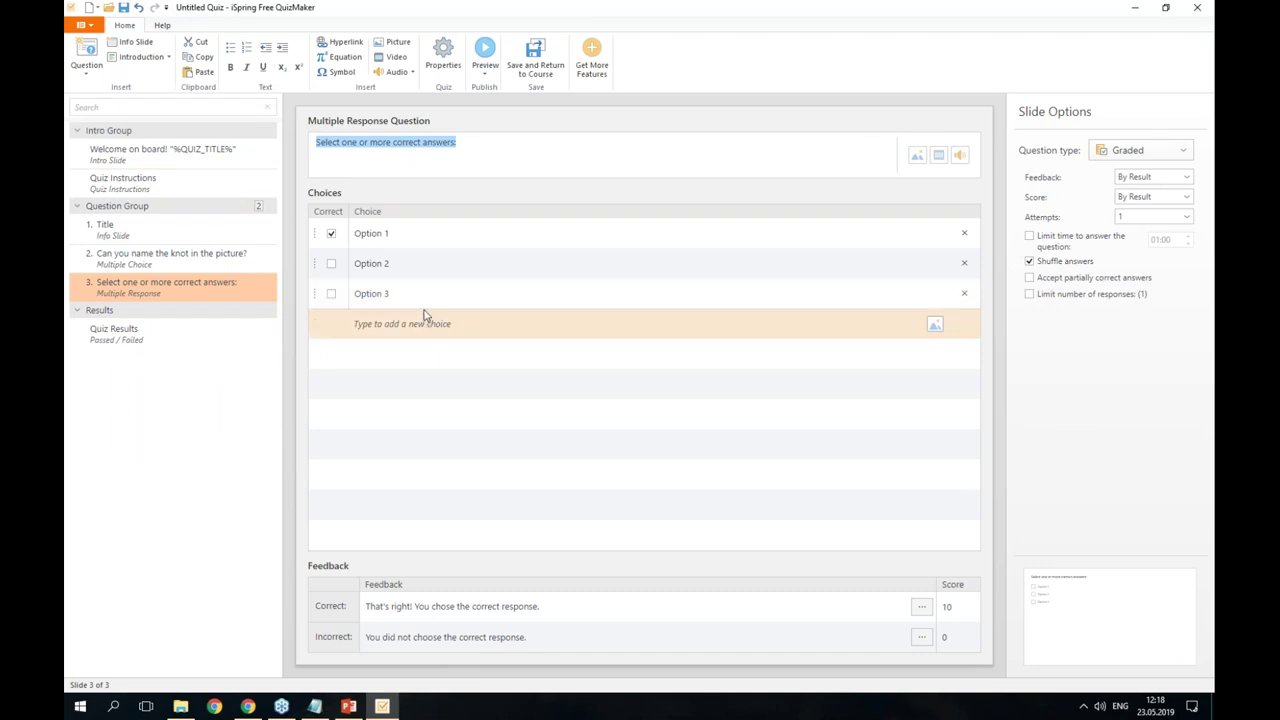
left_click(407, 235)
left_click(407, 235)
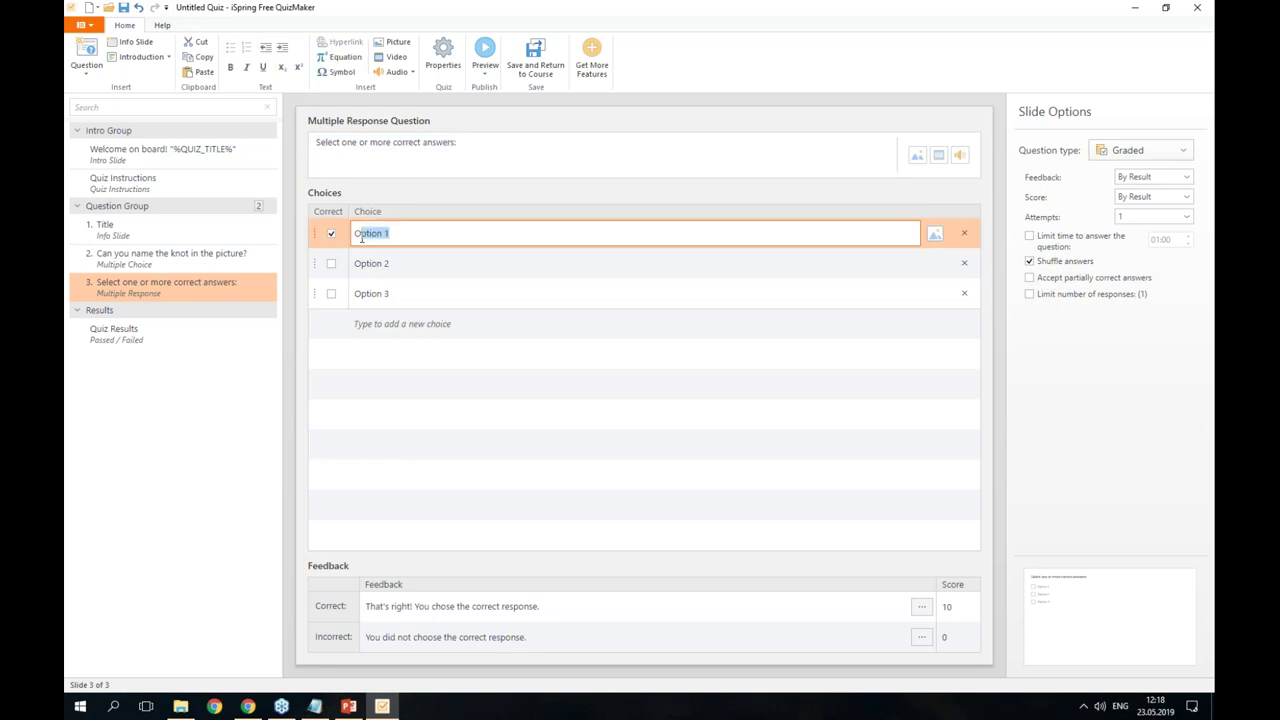
key("BackSpace")
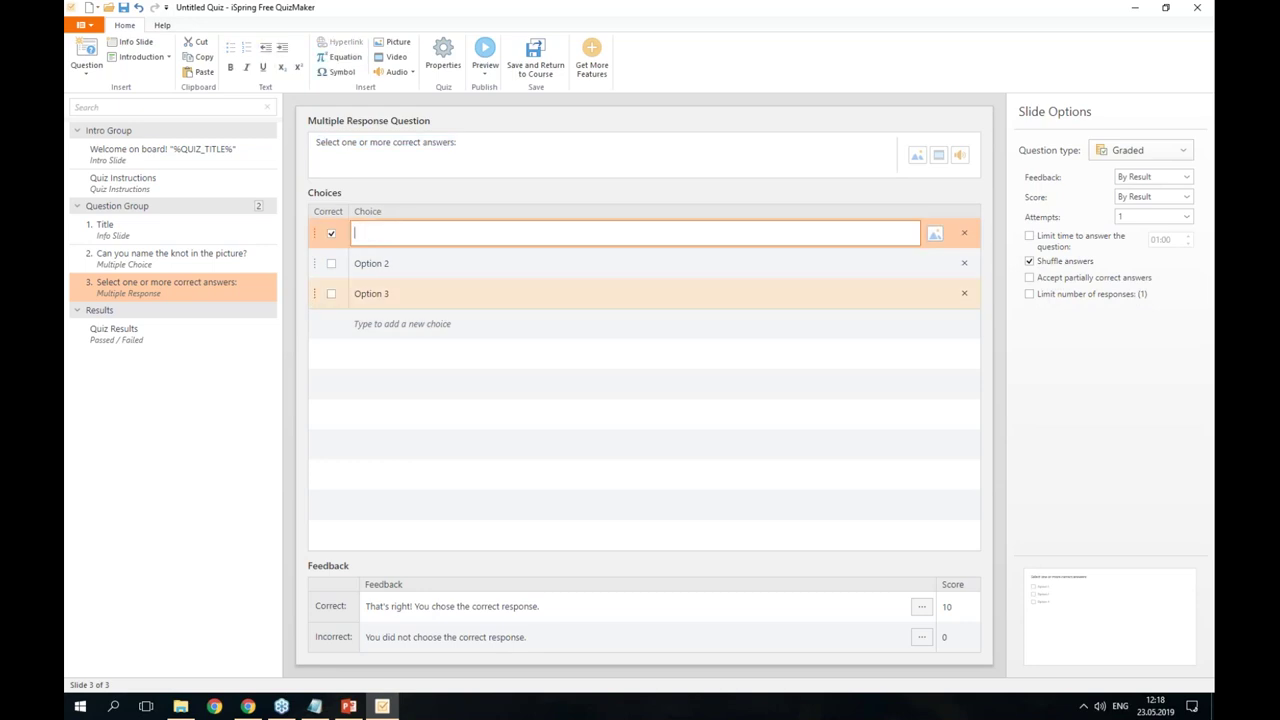
left_click(936, 237)
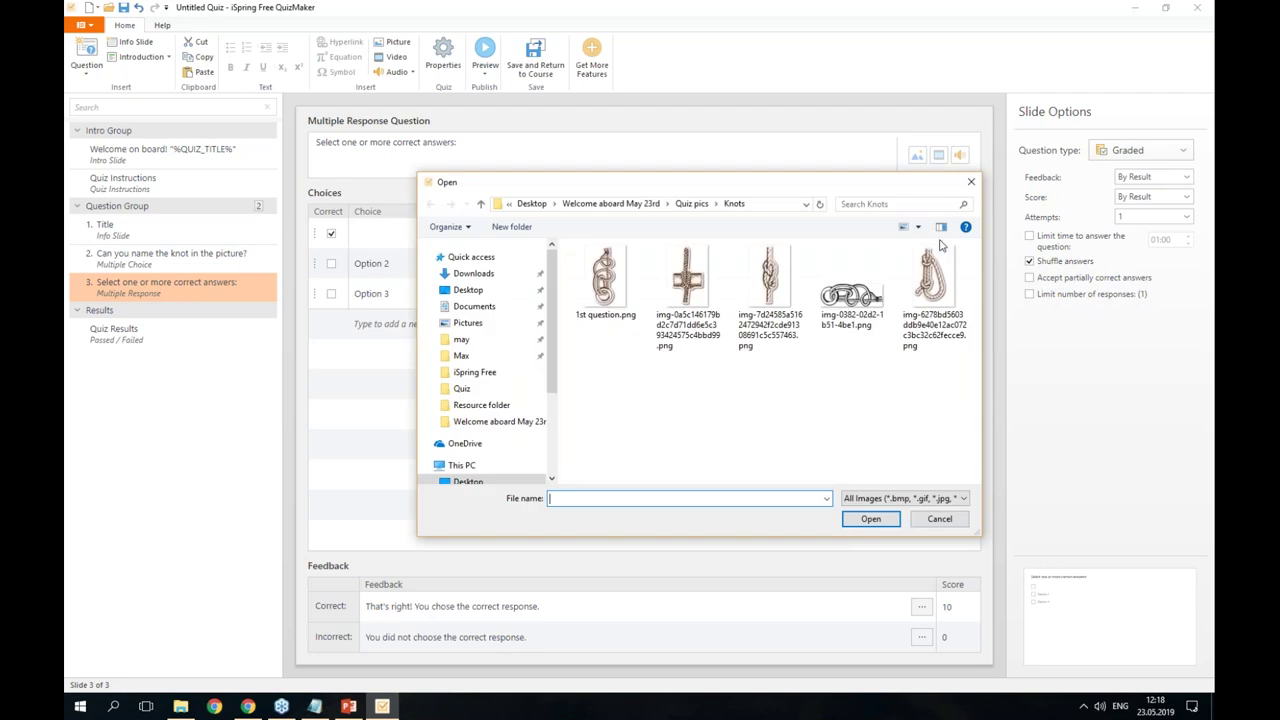
double_click(607, 312)
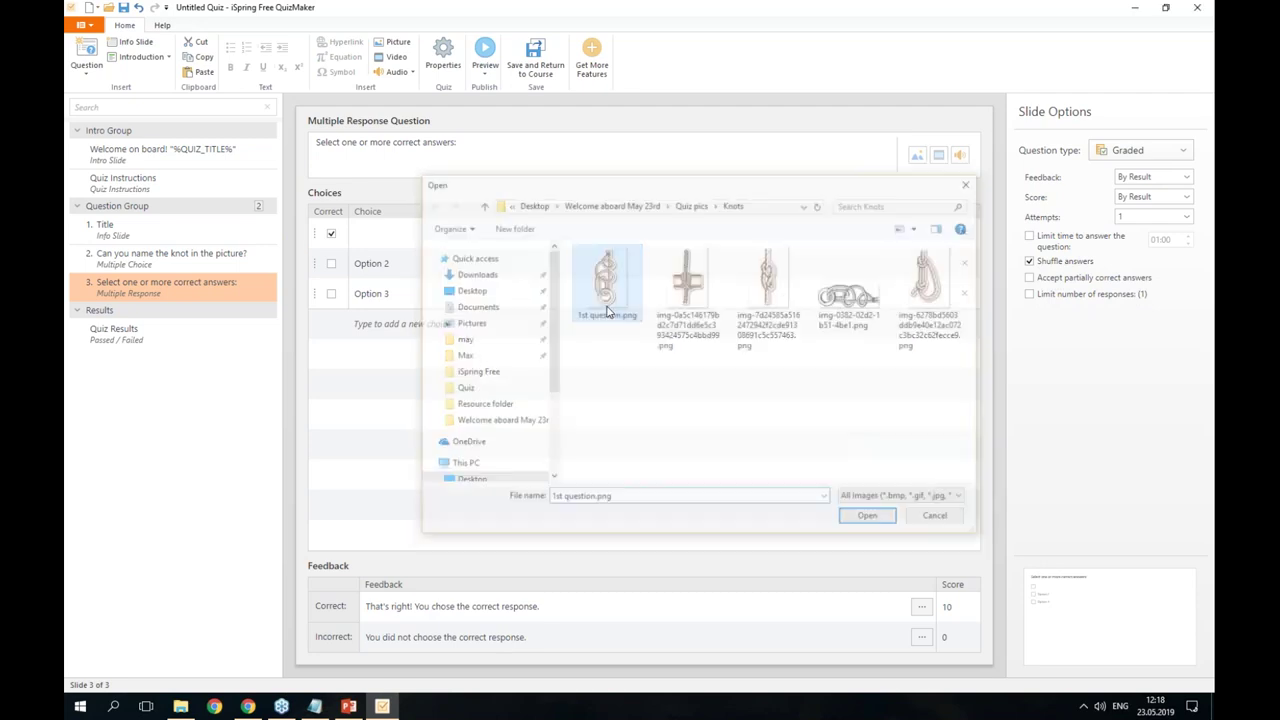
- Give the second choice the second knot picture and clear its Option 2 text
left_click(459, 270)
left_click(934, 269)
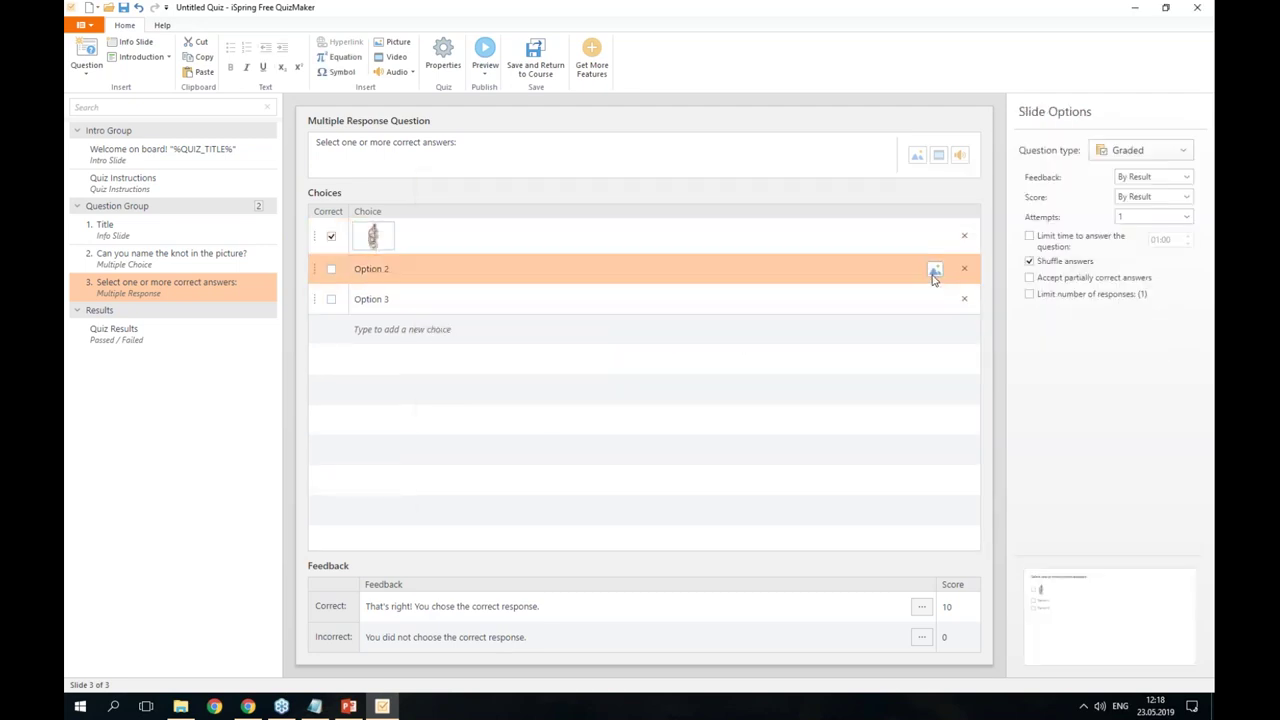
double_click(772, 316)
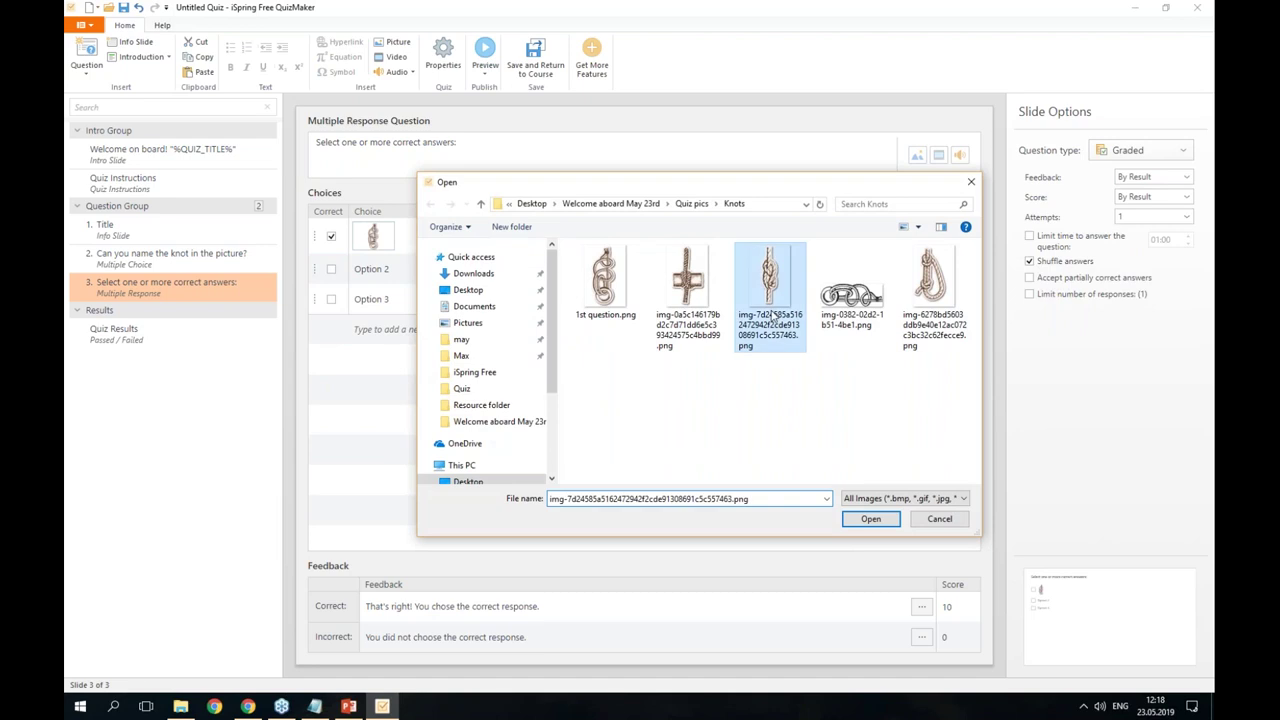
left_click(450, 280)
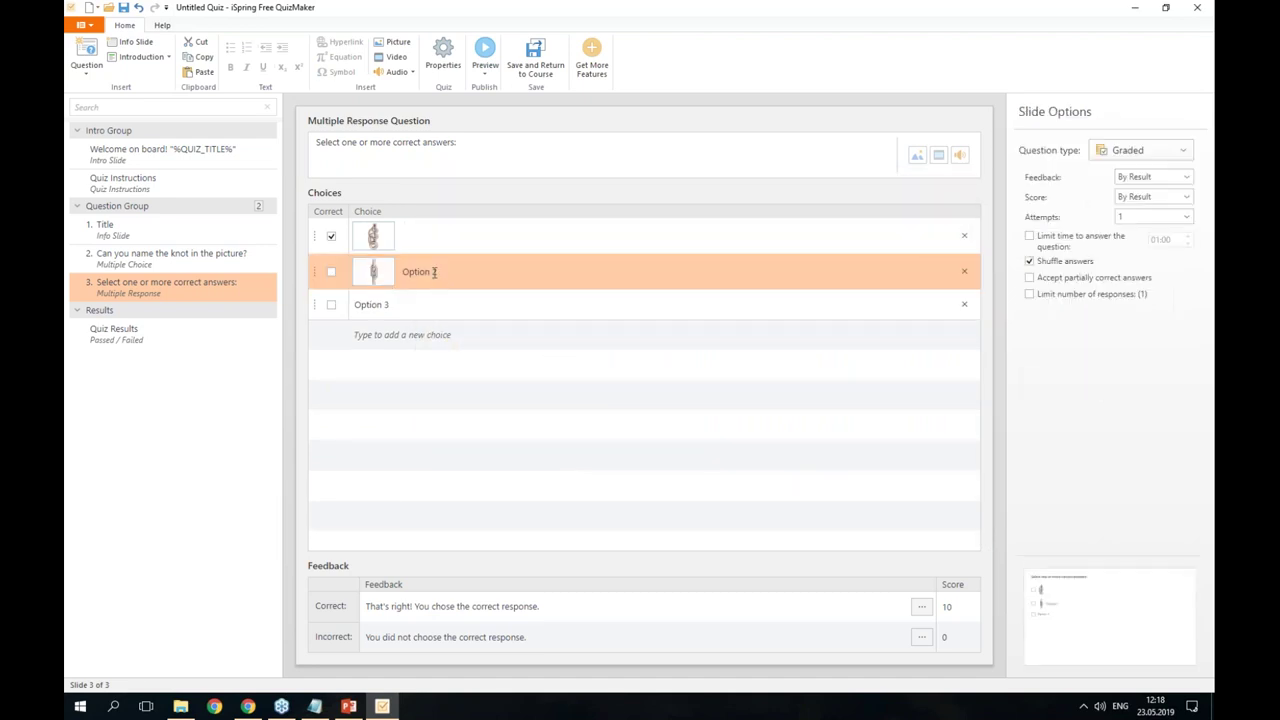
left_click_drag(449, 272, 405, 273)
key("BackSpace")
left_click(420, 305)
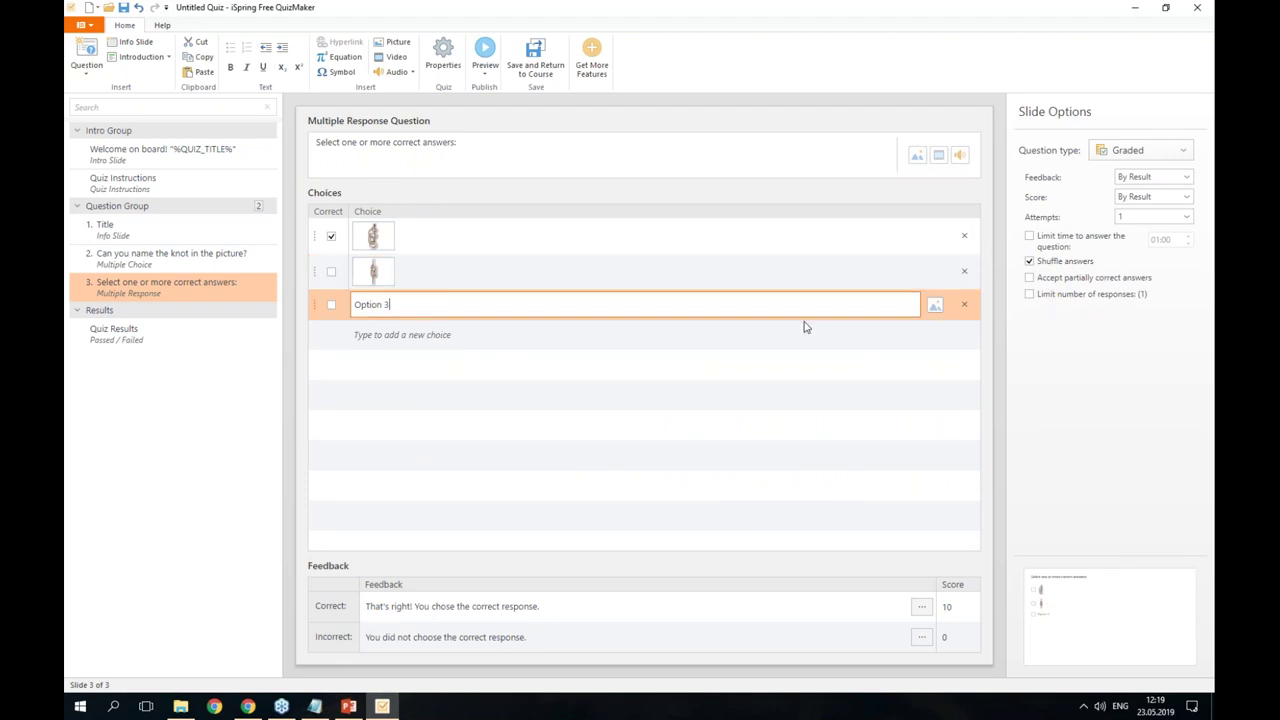
- Give the third choice the chain-like knot picture, clear its text, and mark choice 2 correct
left_click(935, 308)
double_click(857, 286)
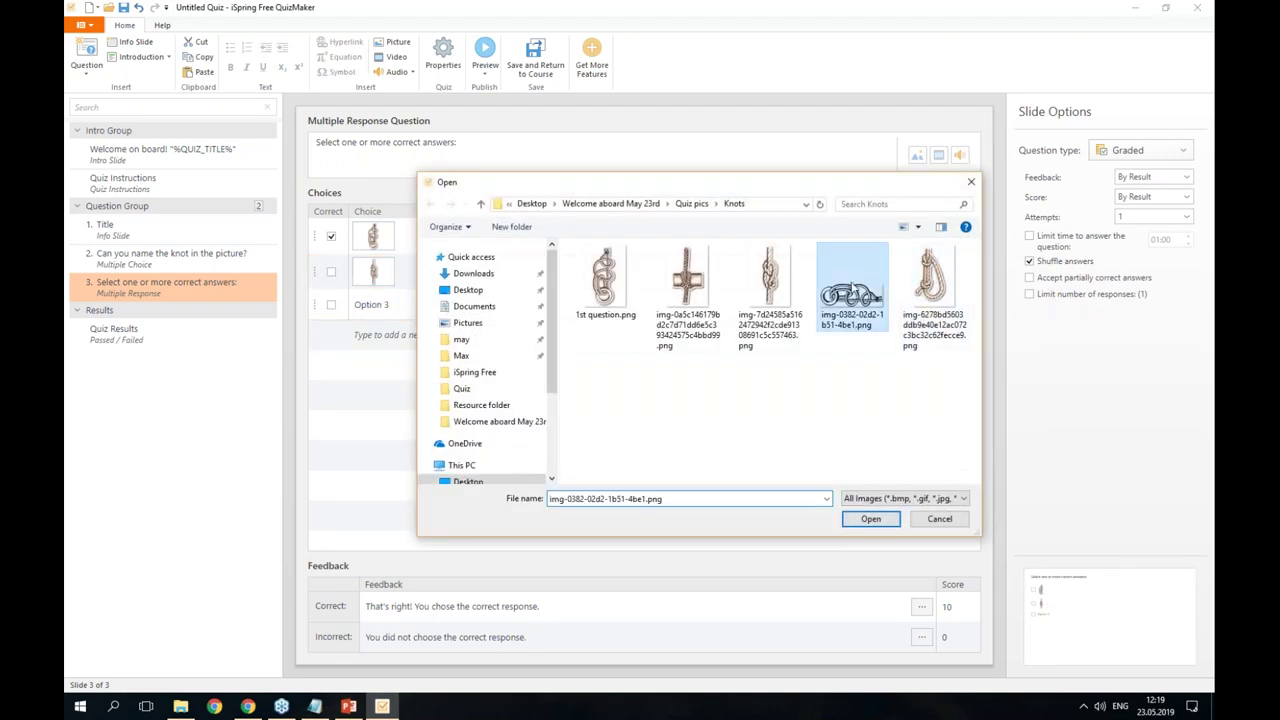
left_click(446, 317)
left_click(446, 312)
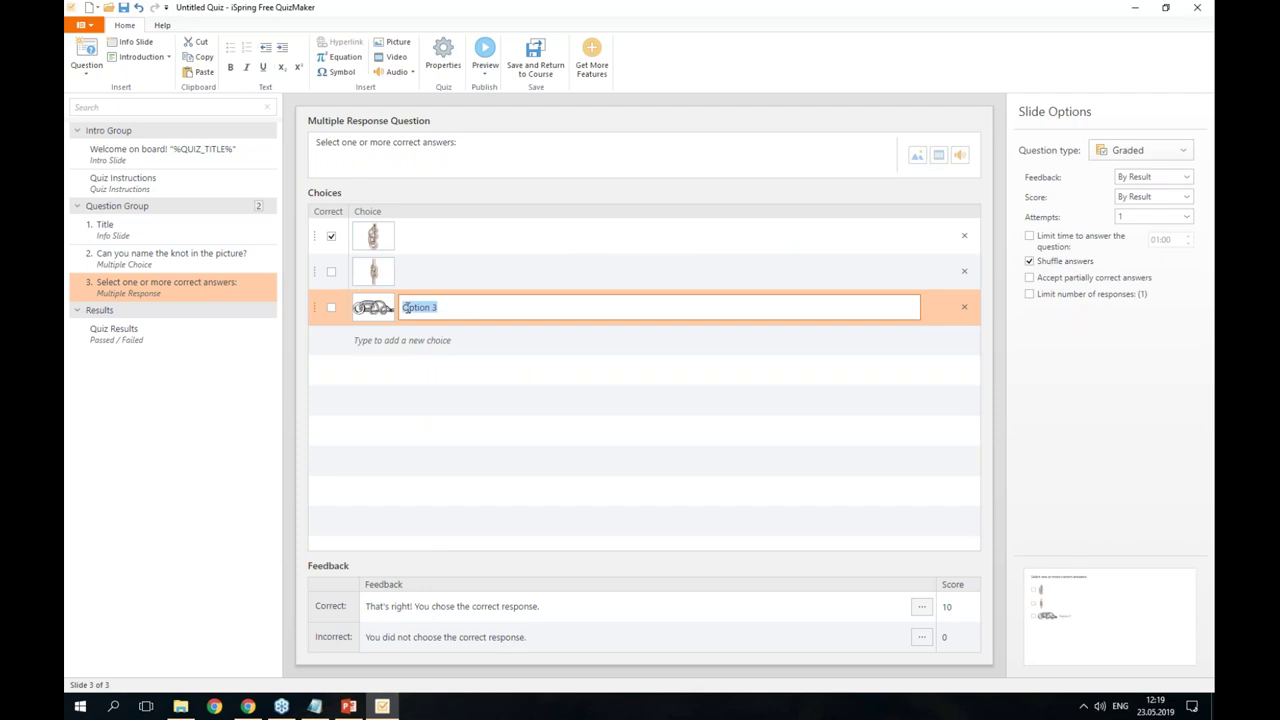
key("BackSpace")
left_click(332, 271)
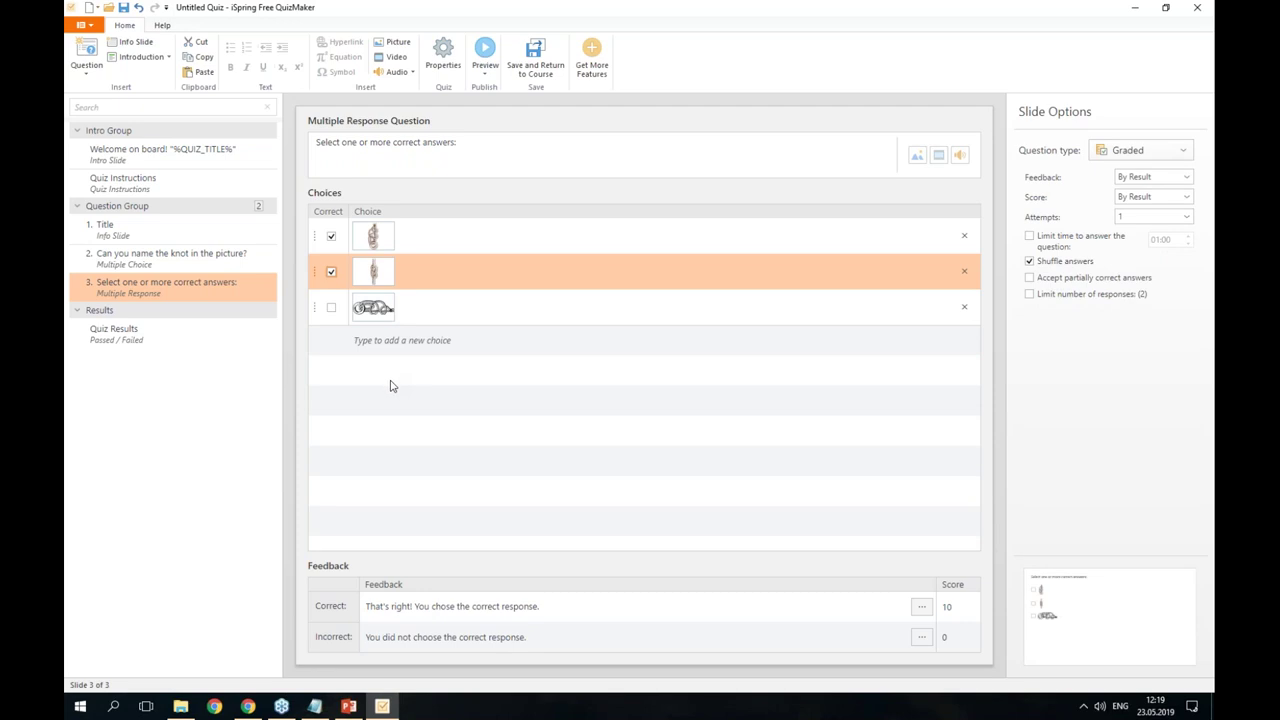
- Enable Allow user to zoom picture on the first two choice images
left_click(376, 245)
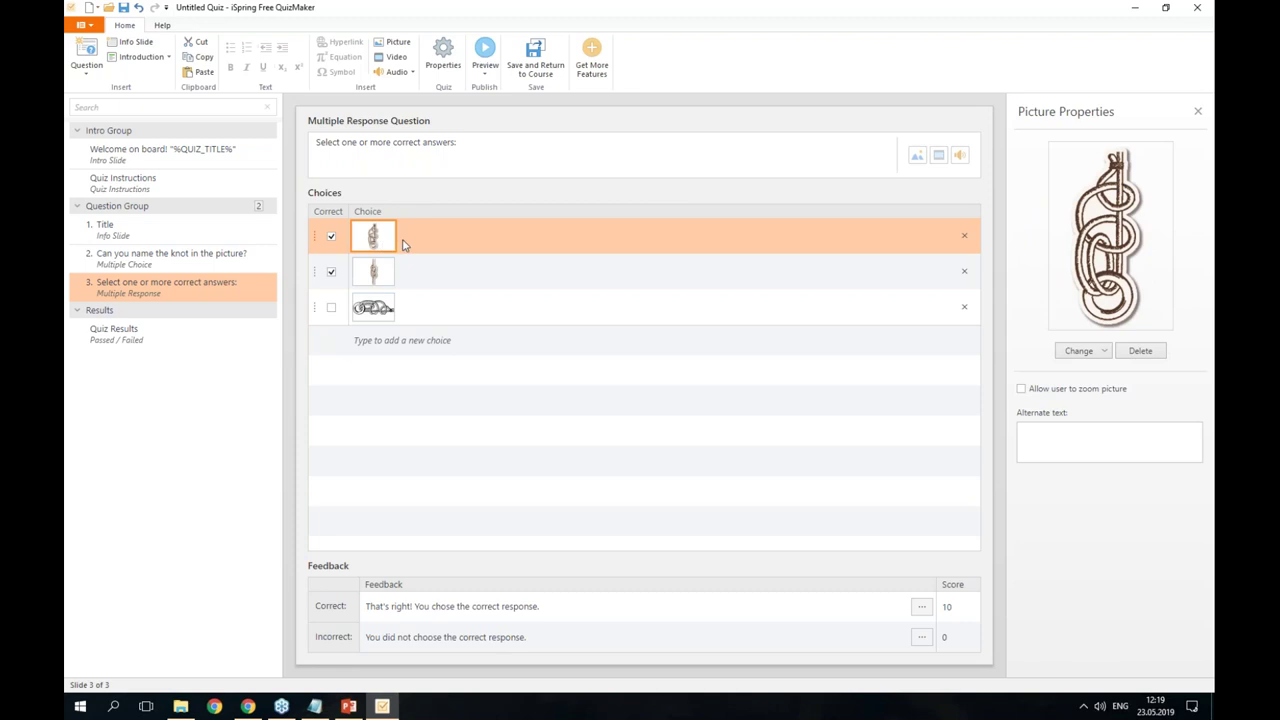
left_click(1067, 389)
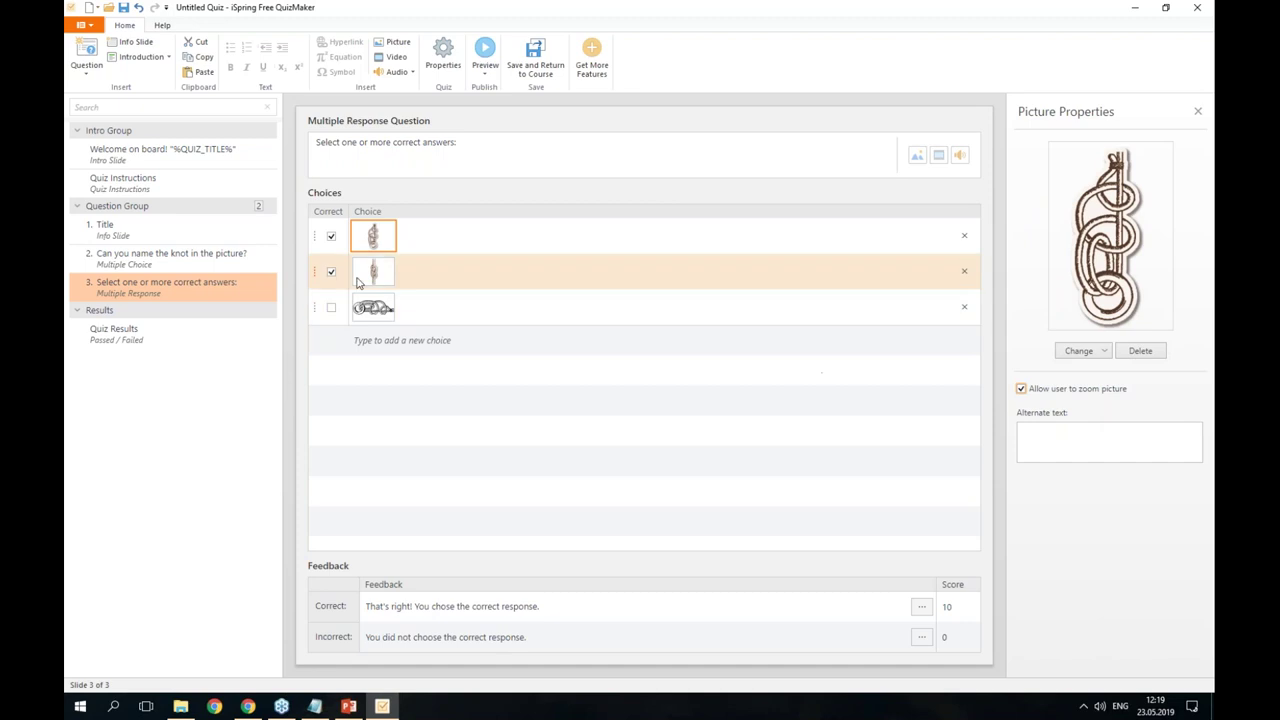
left_click(428, 277)
left_click(1047, 393)
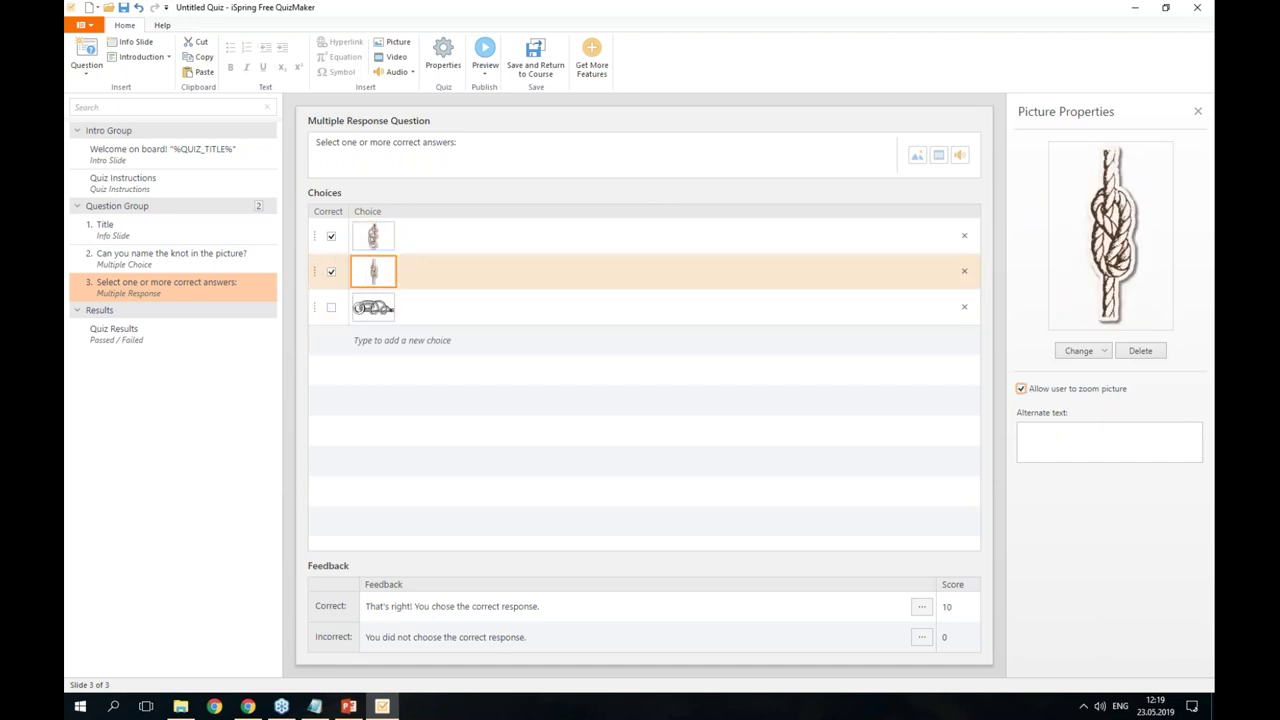
left_click(422, 316)
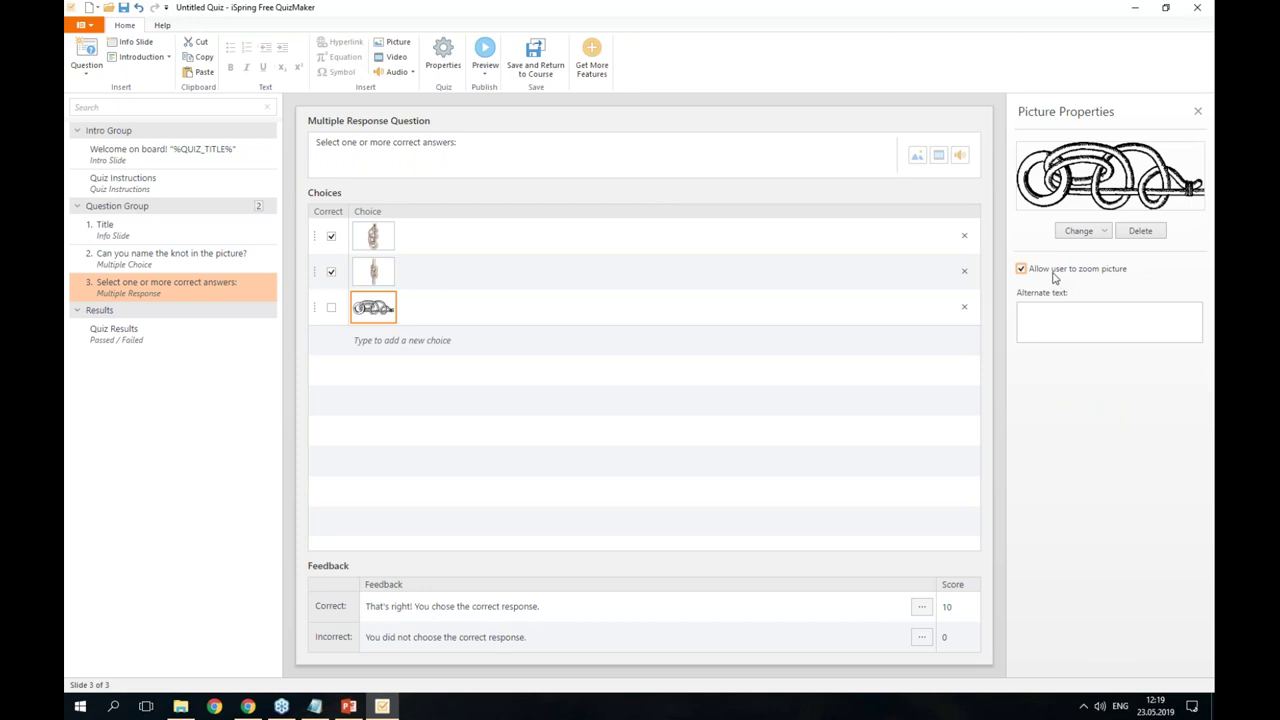
- In Slide Options, limit the knot question to 2 responses
left_click(589, 366)
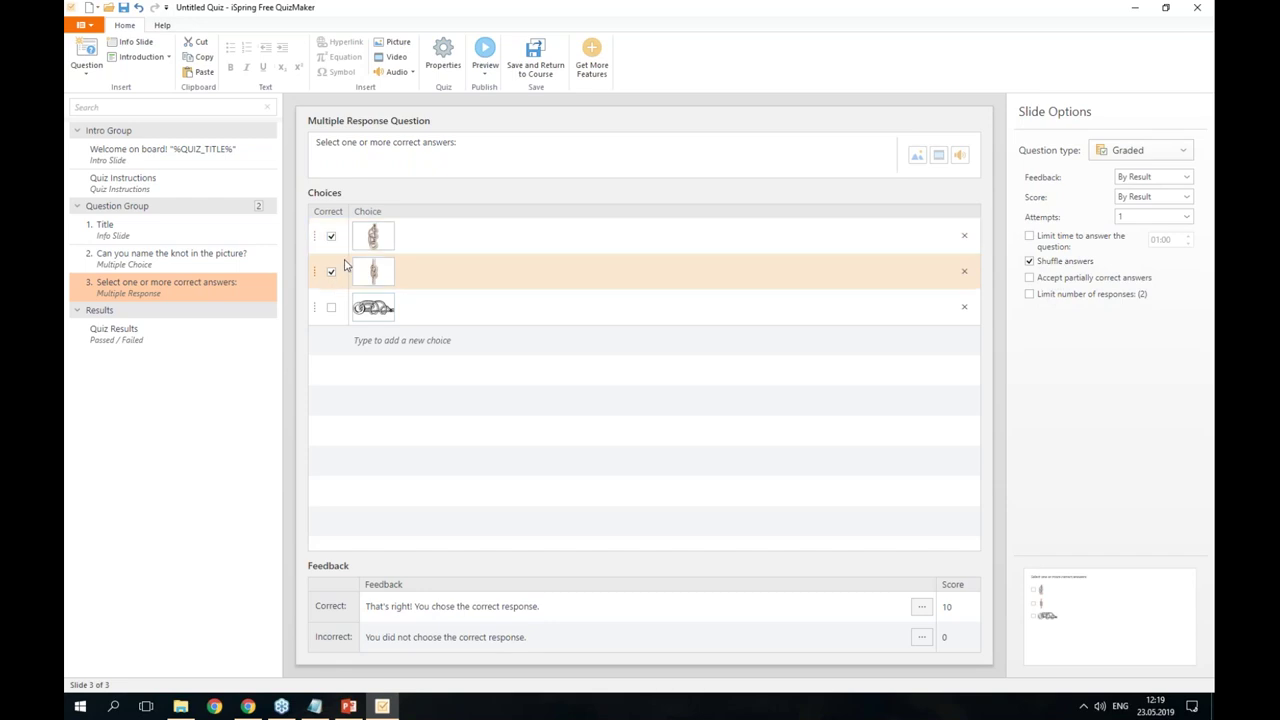
left_click(332, 309)
left_click(332, 309)
left_click(329, 243)
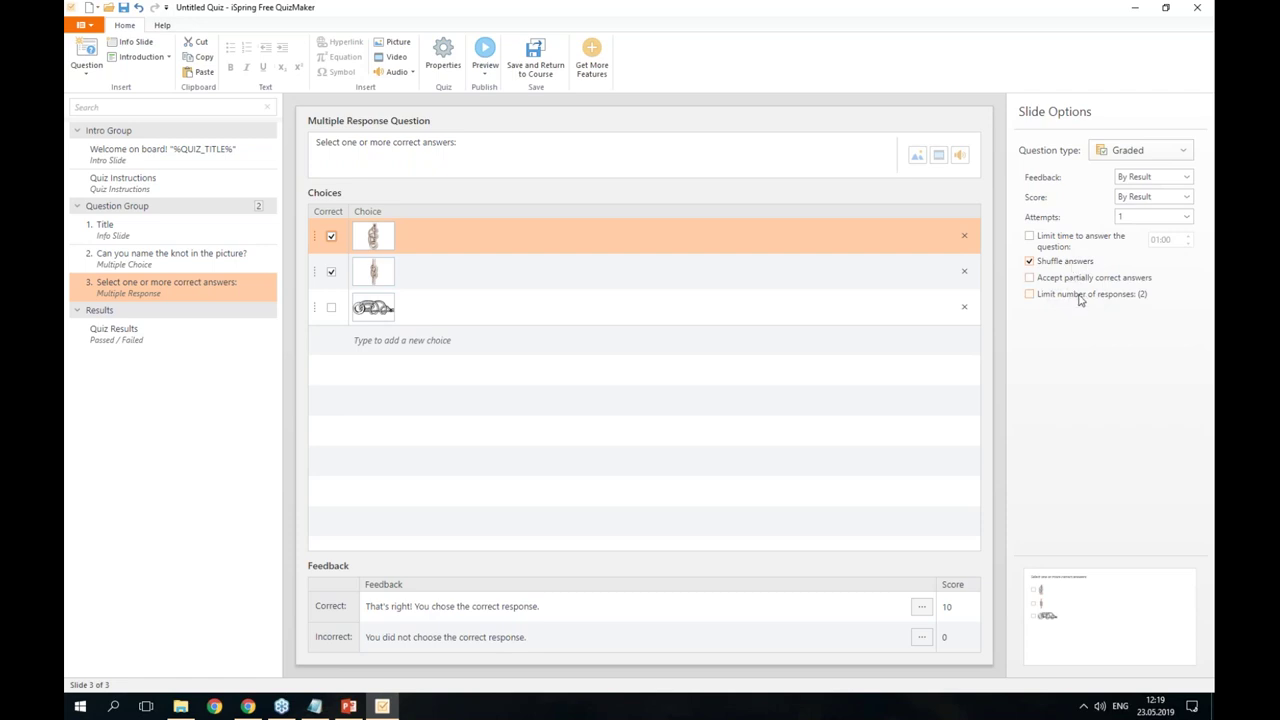
left_click(1080, 297)
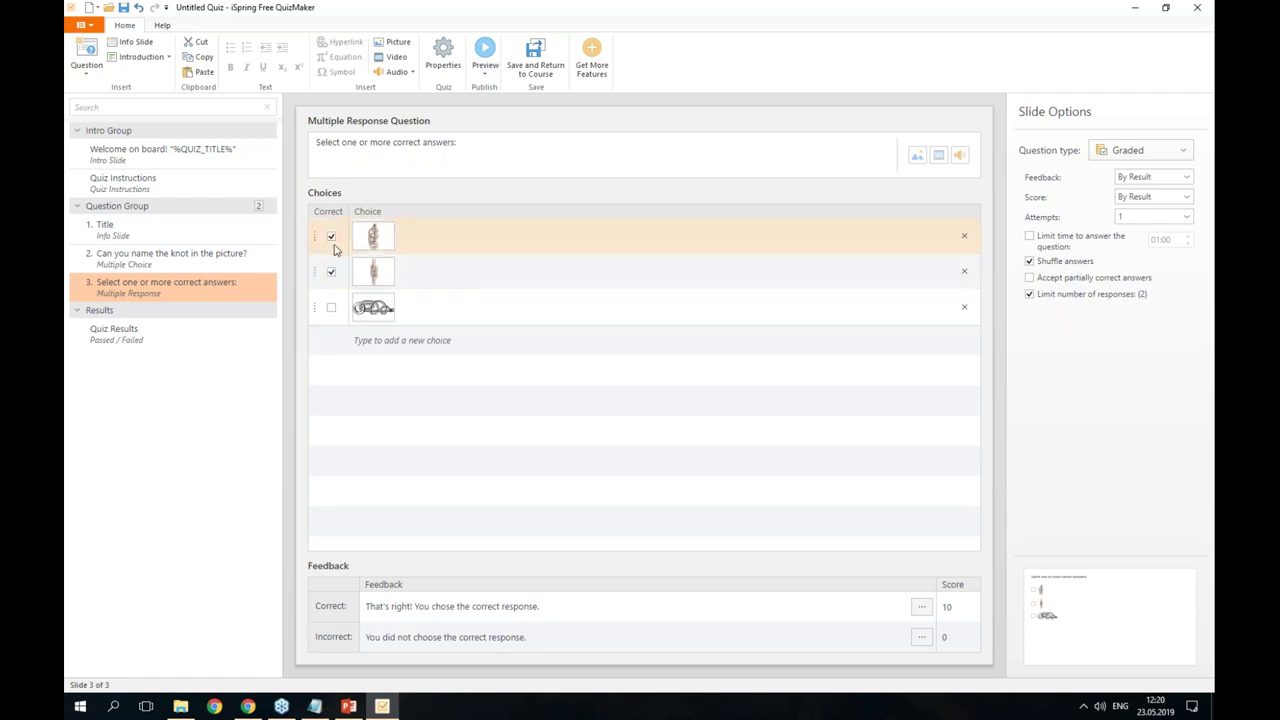
left_click(486, 72)
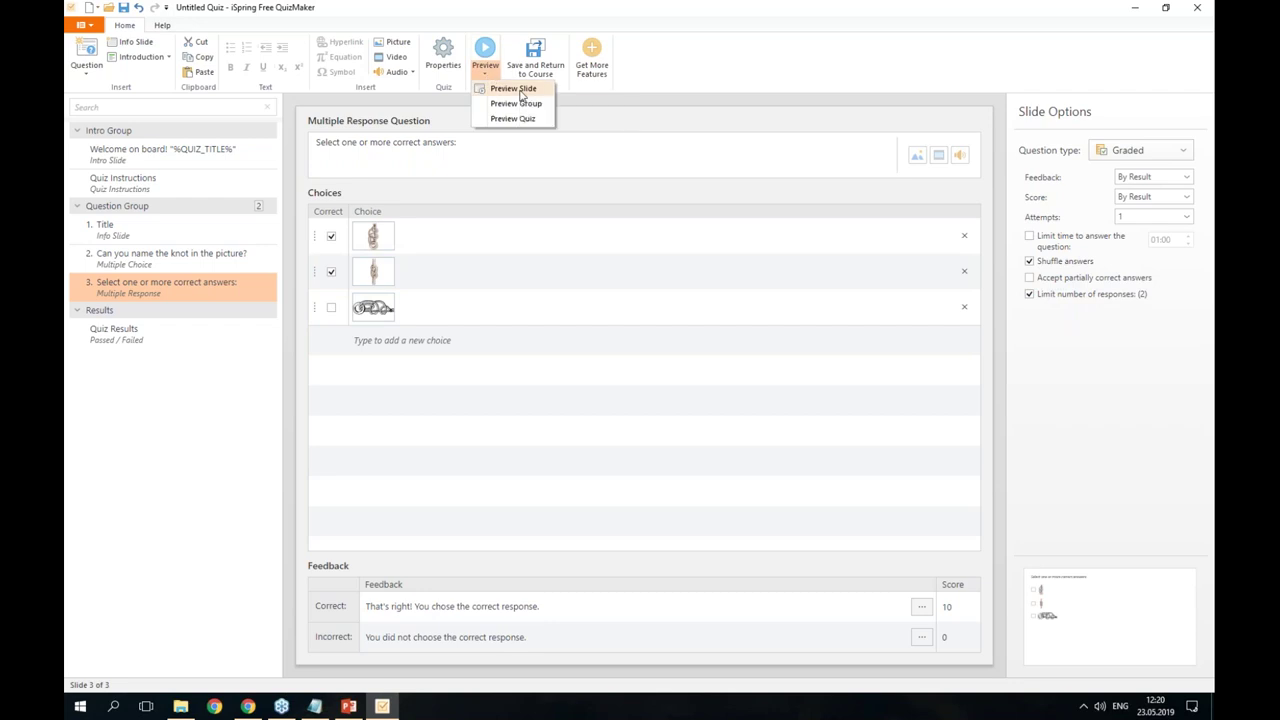
left_click(521, 93)
left_click_drag(597, 127, 768, 121)
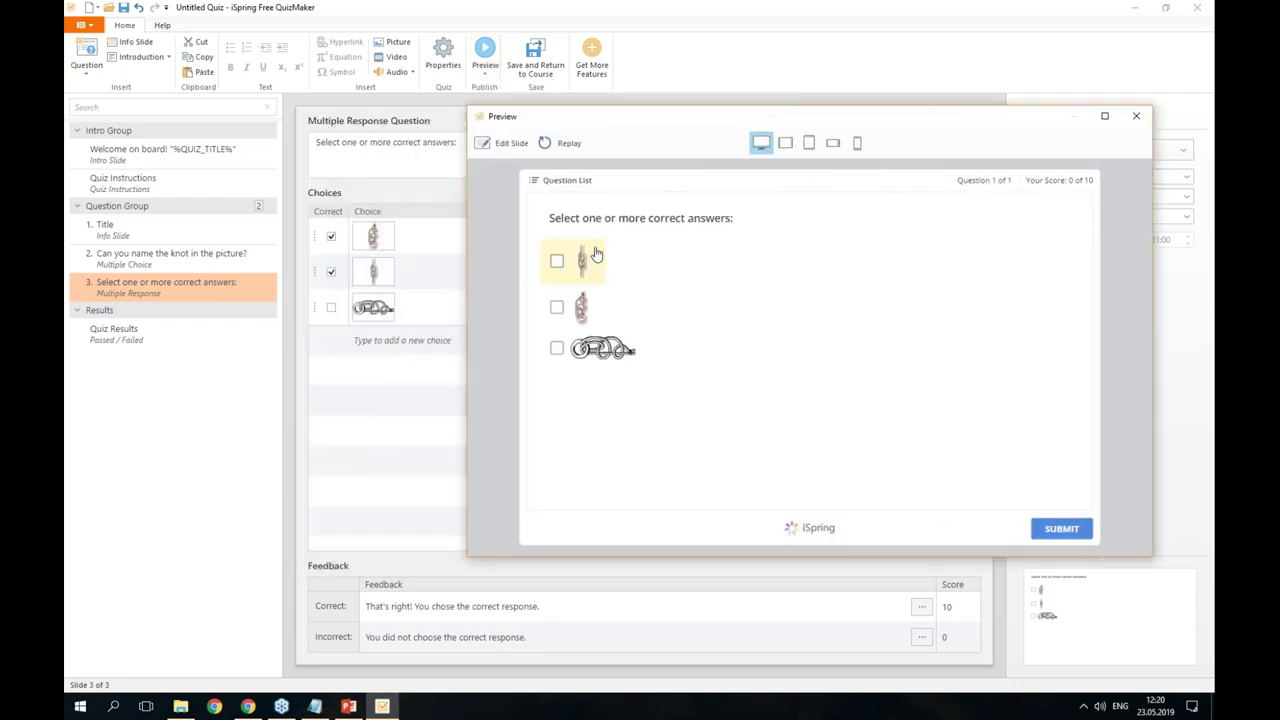
left_click(557, 263)
left_click(557, 309)
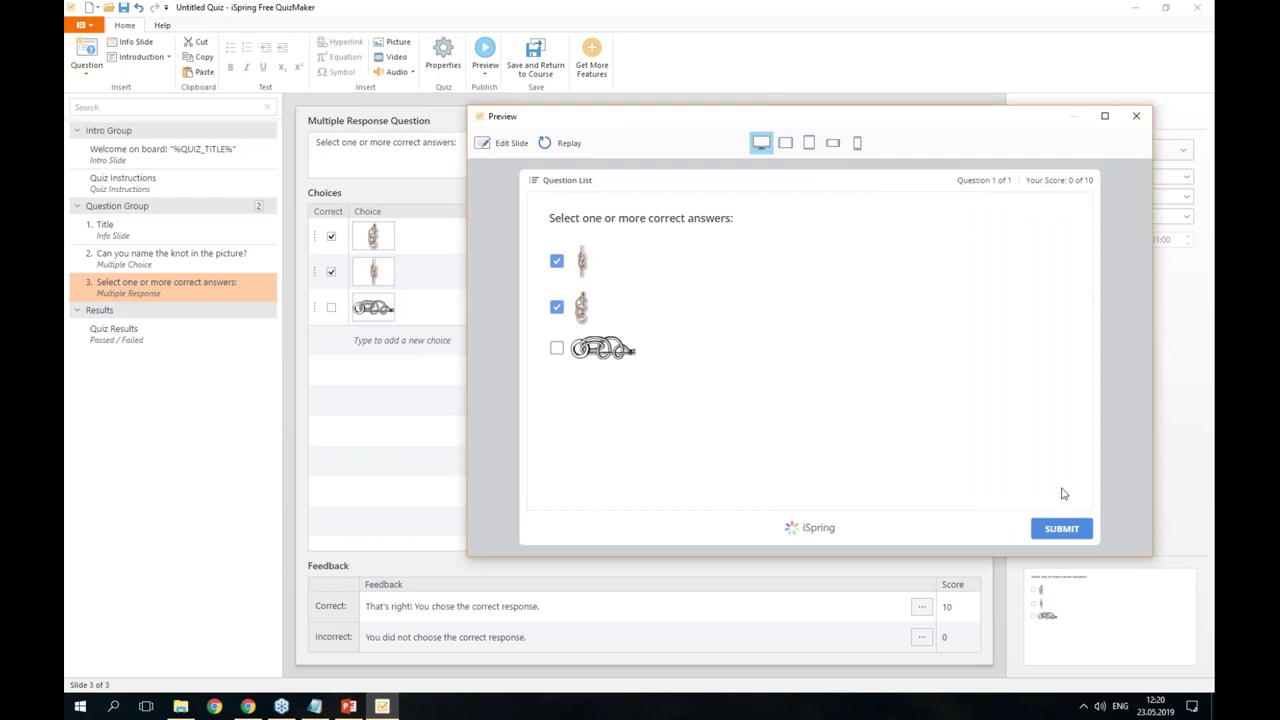
left_click(1069, 539)
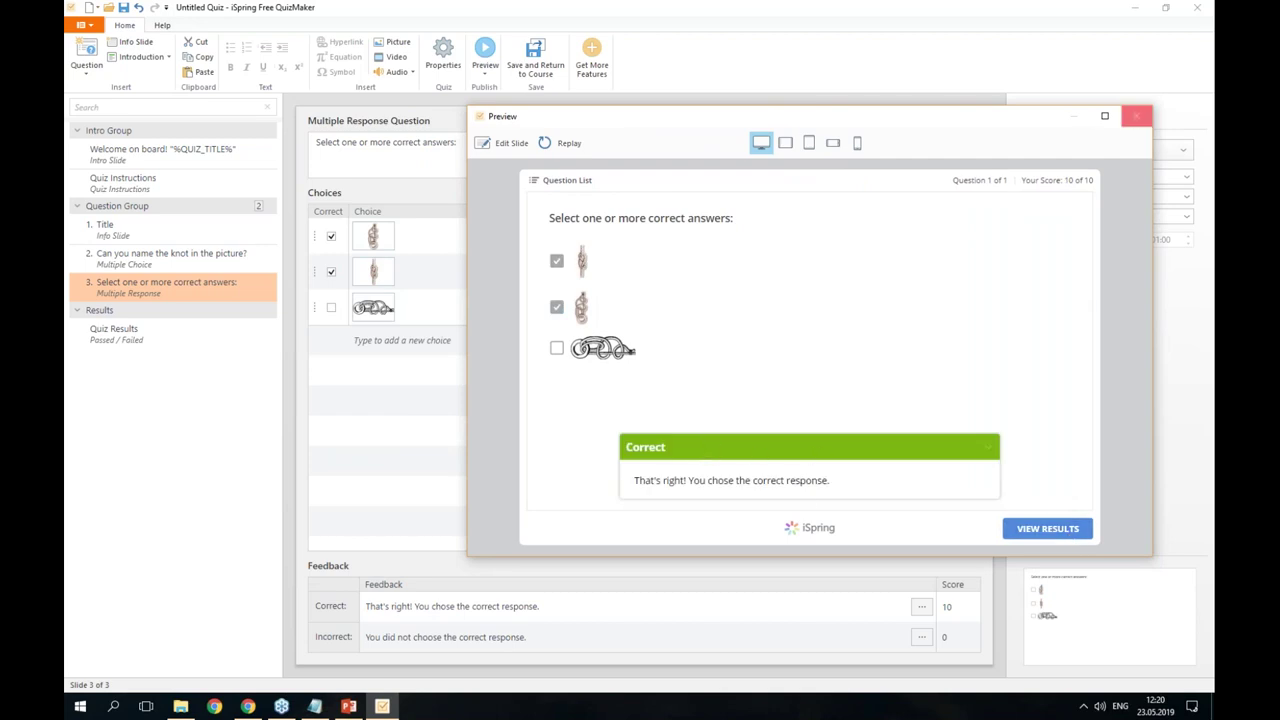
left_click(1137, 118)
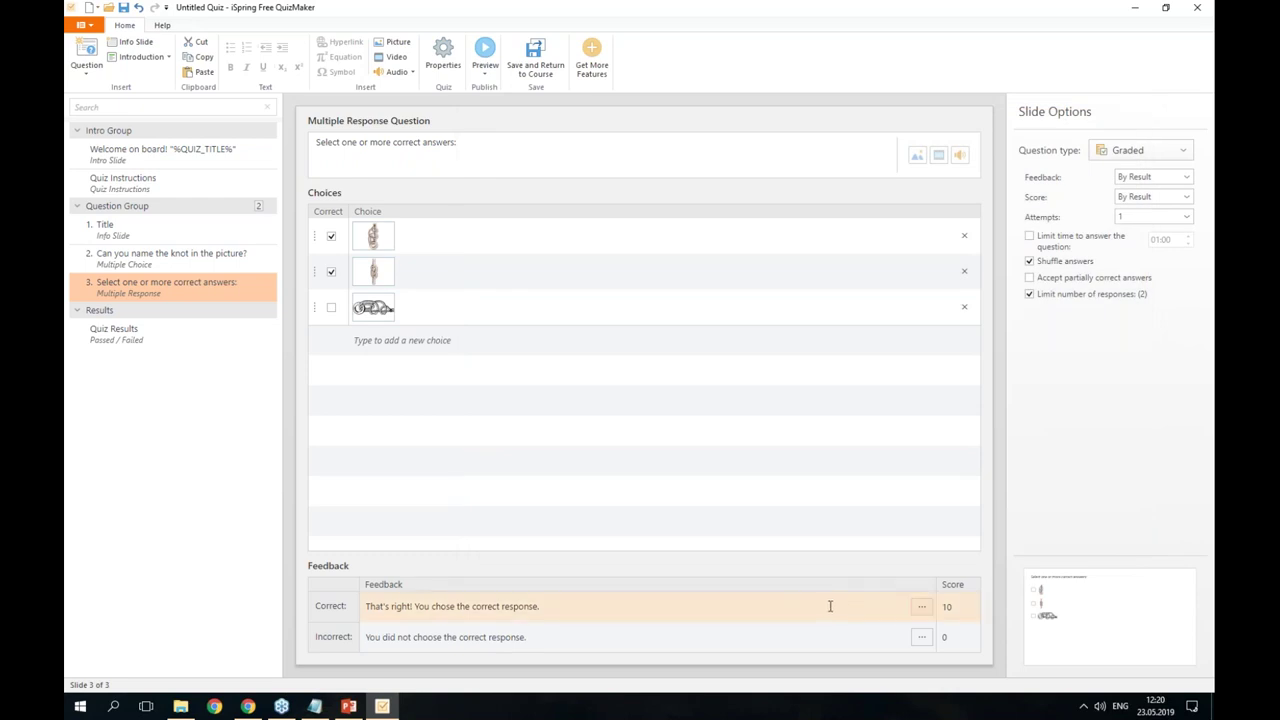
- Add a Short Answer slide with the question 'Type in one name of the sails with mixed rigging type:'
left_click(88, 78)
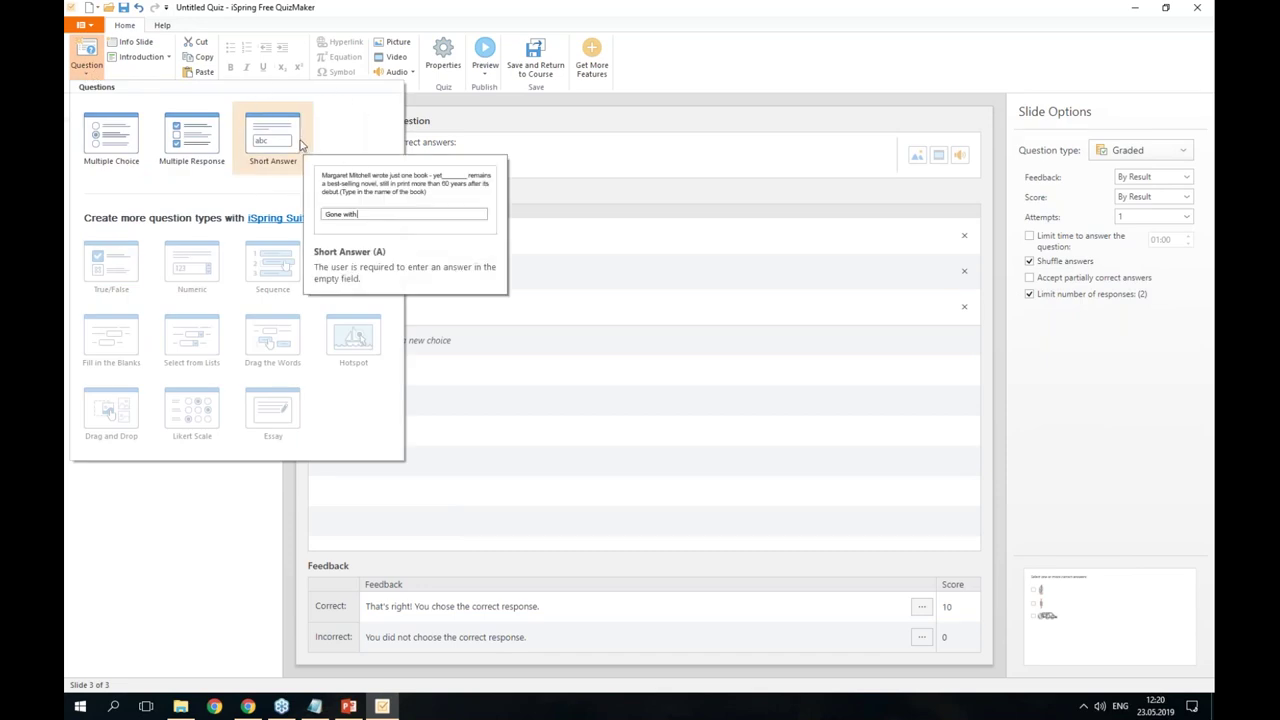
left_click(300, 145)
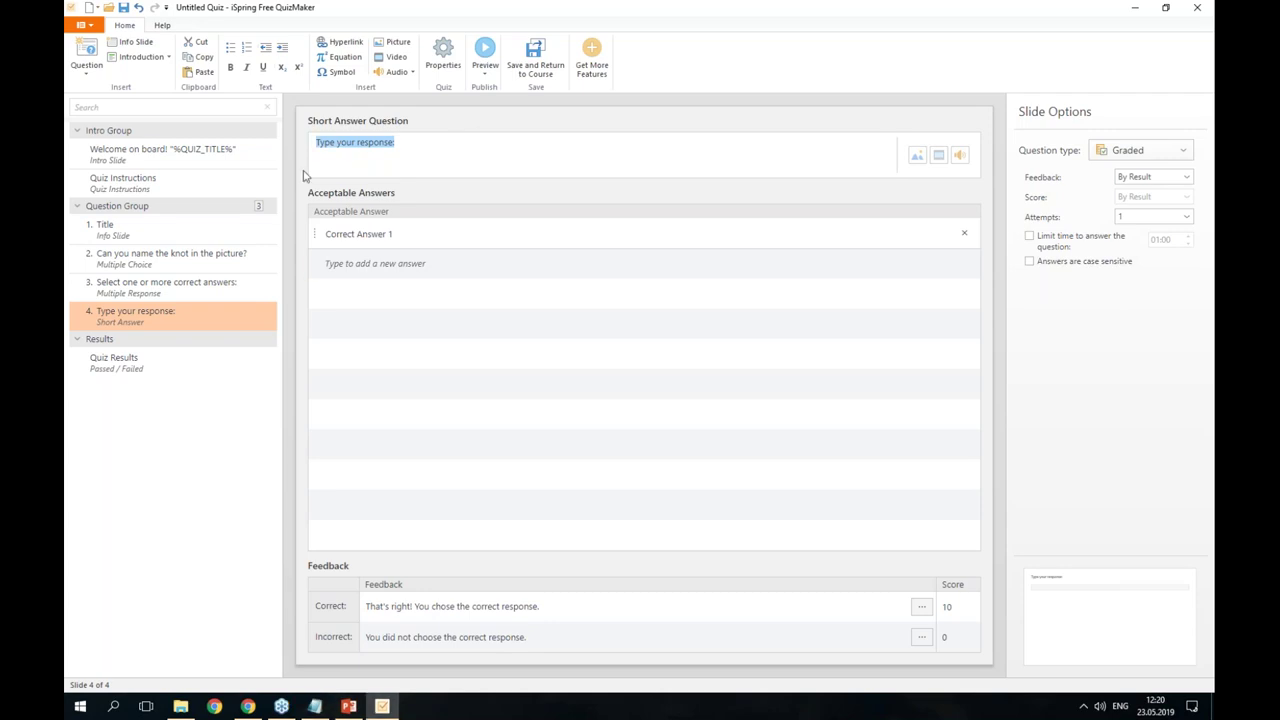
type("Type in one name of the sails with mixed rigging type:")
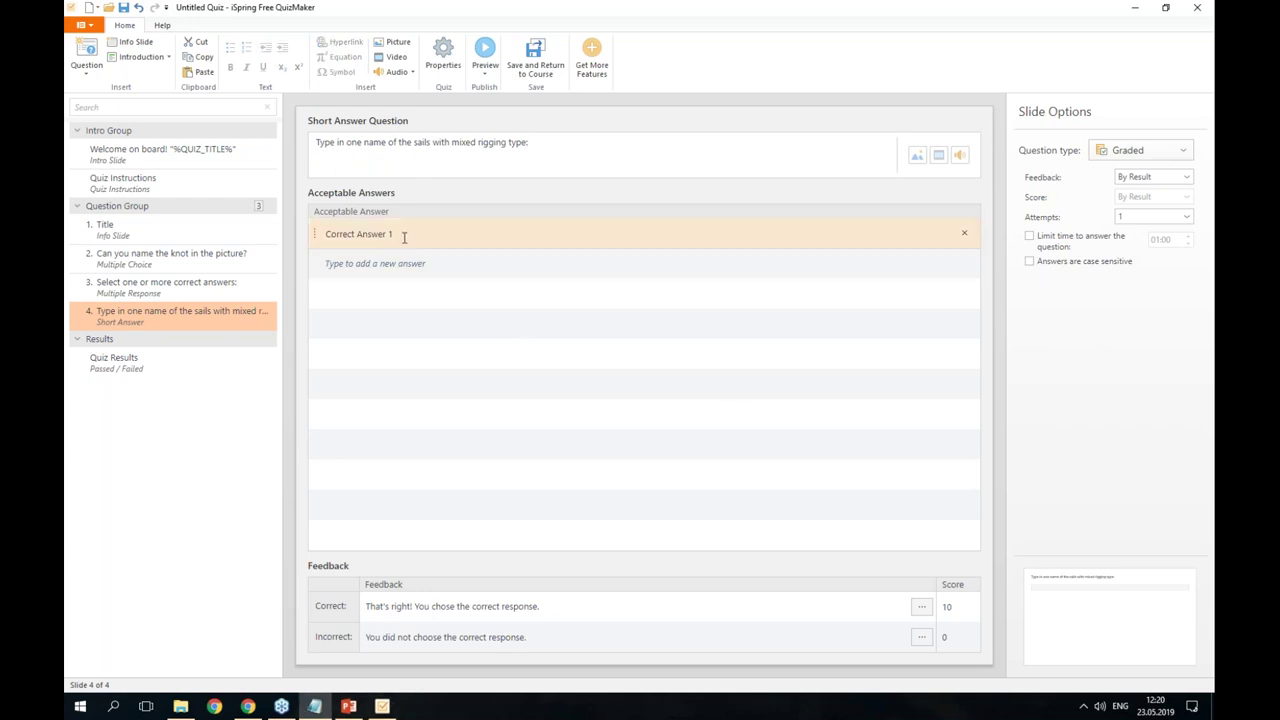
- Enter Brigantine and Barquentine as the first two acceptable answers
left_click(322, 234)
type("Brigantine")
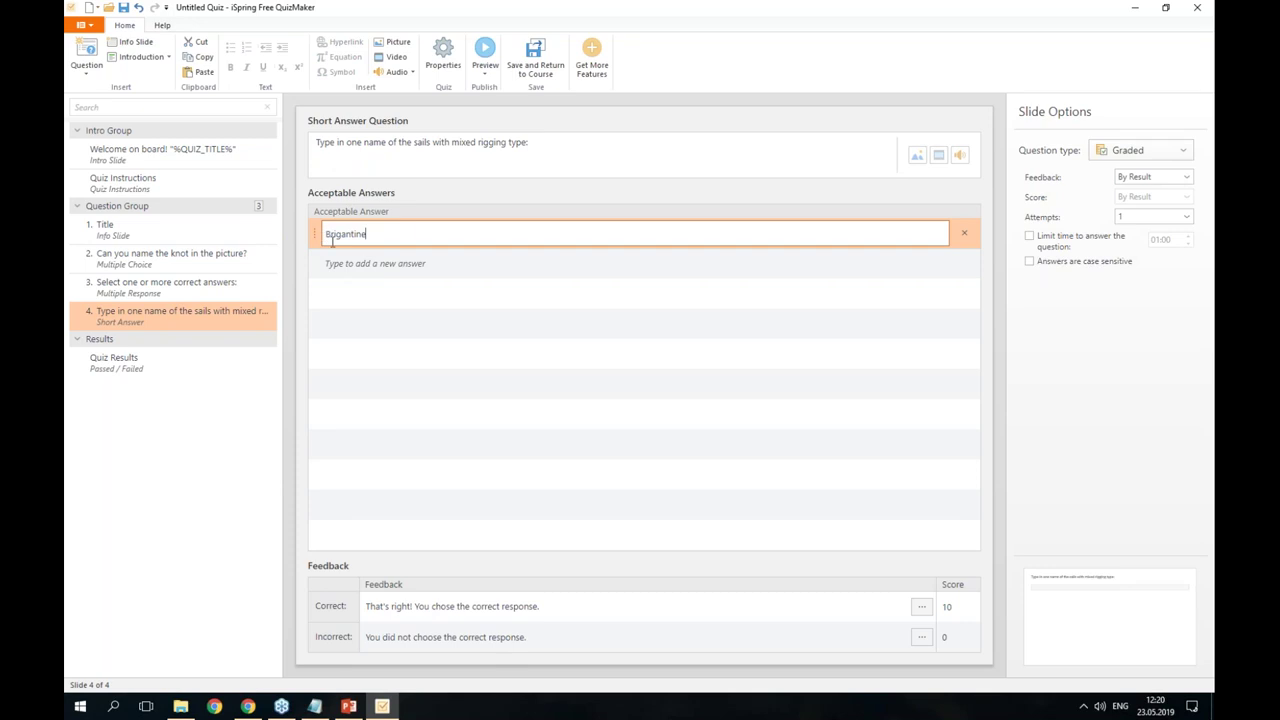
key("alt+Tab")
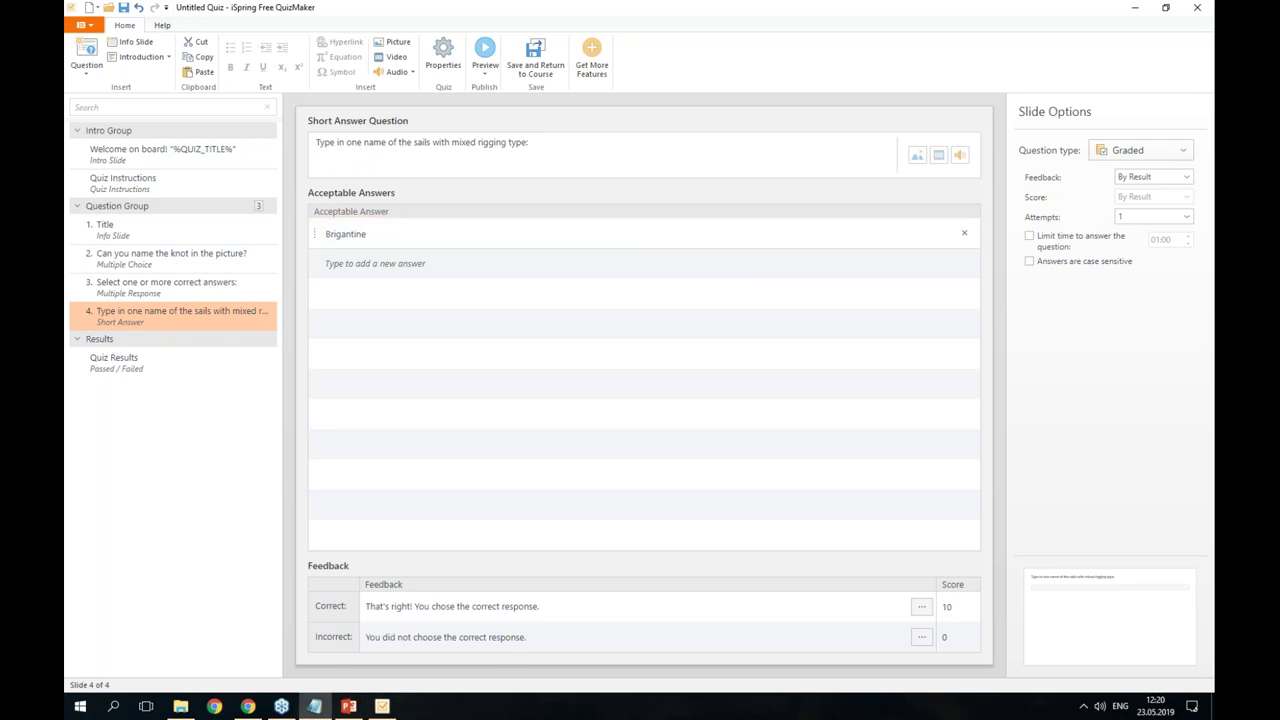
left_click(440, 262)
type("Barquentine")
key("alt+Tab")
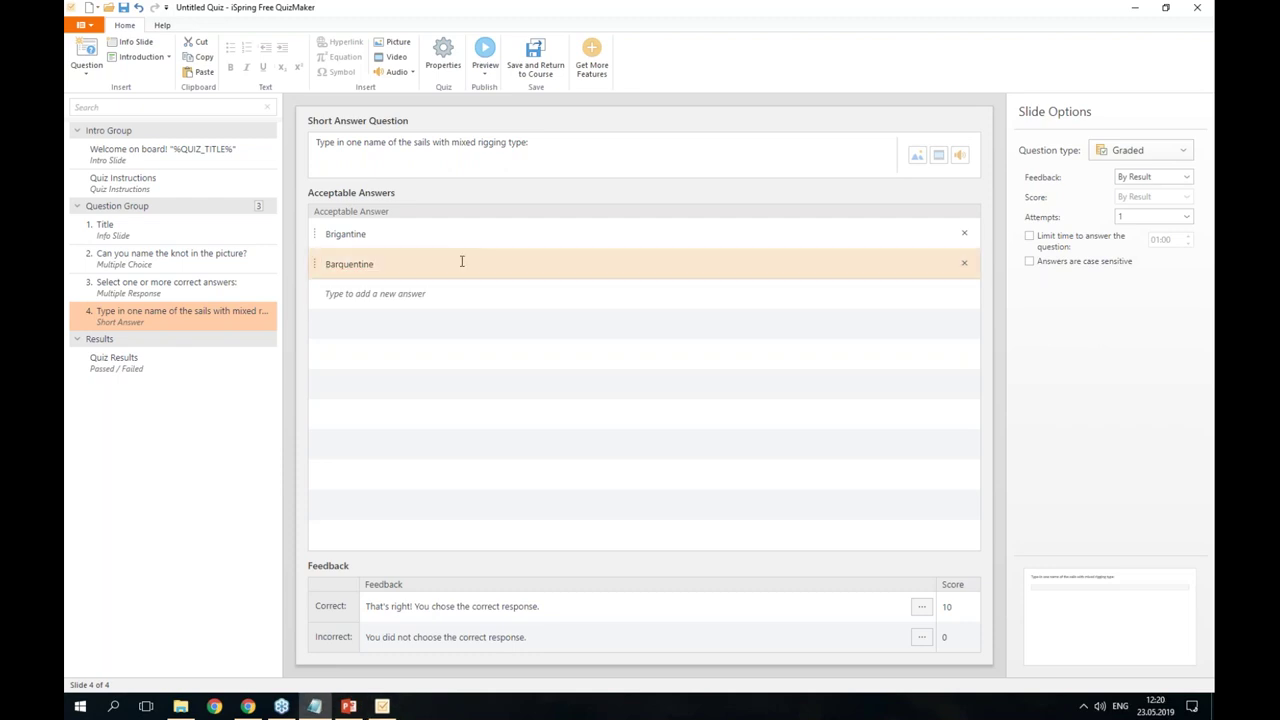
- Add Frigate as the third acceptable answer and erase the extra FRIGATE entry
left_click(410, 294)
key("alt+Tab")
type("Frigate")
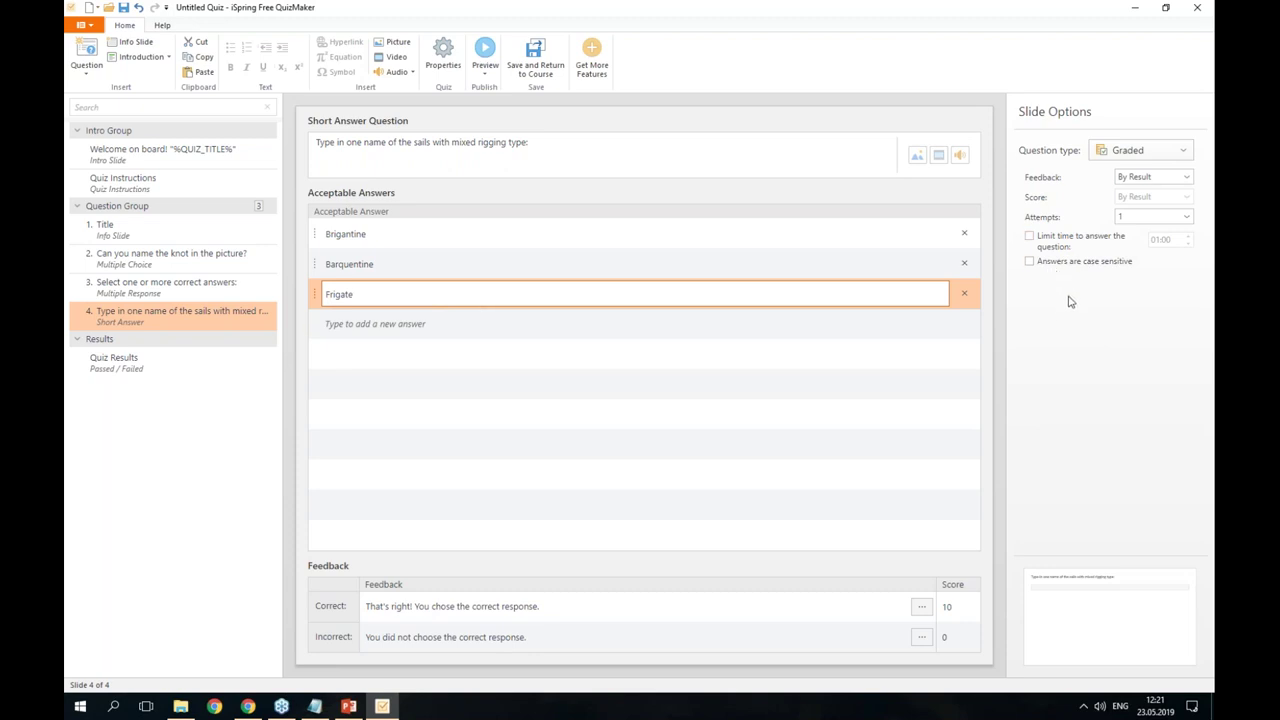
left_click(1070, 301)
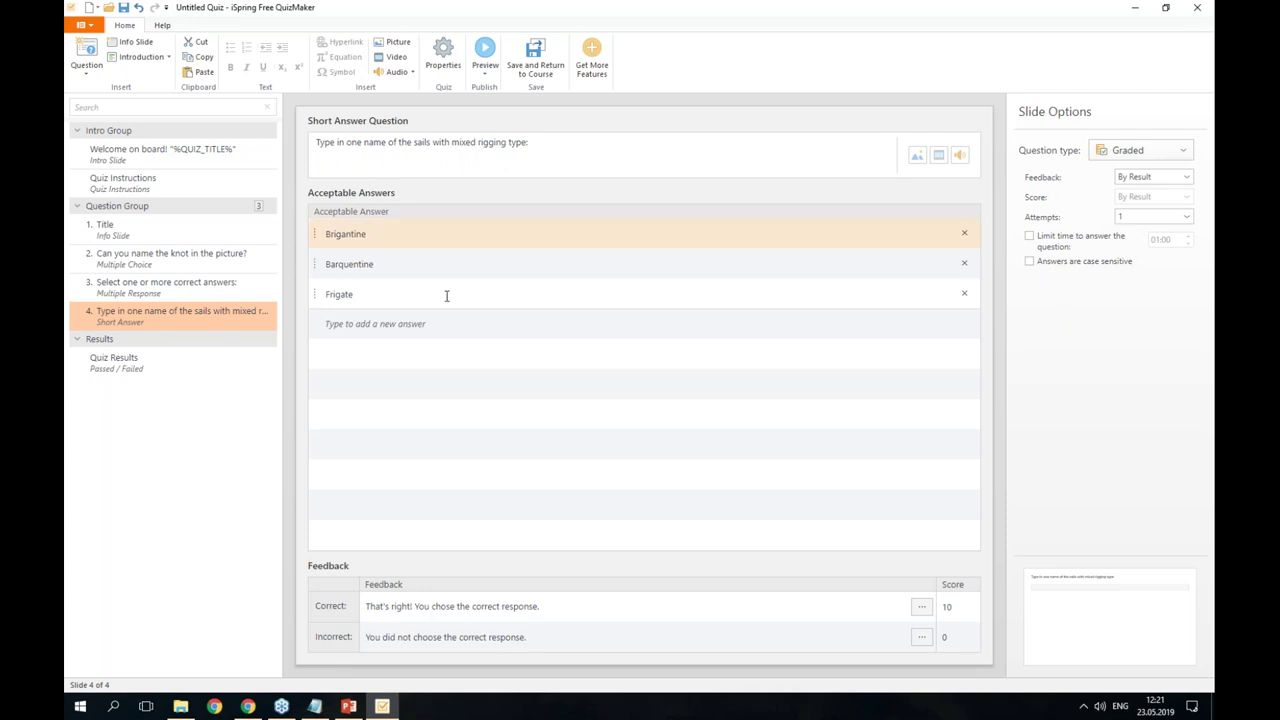
left_click(363, 296)
left_click(378, 325)
type("FRIGATE")
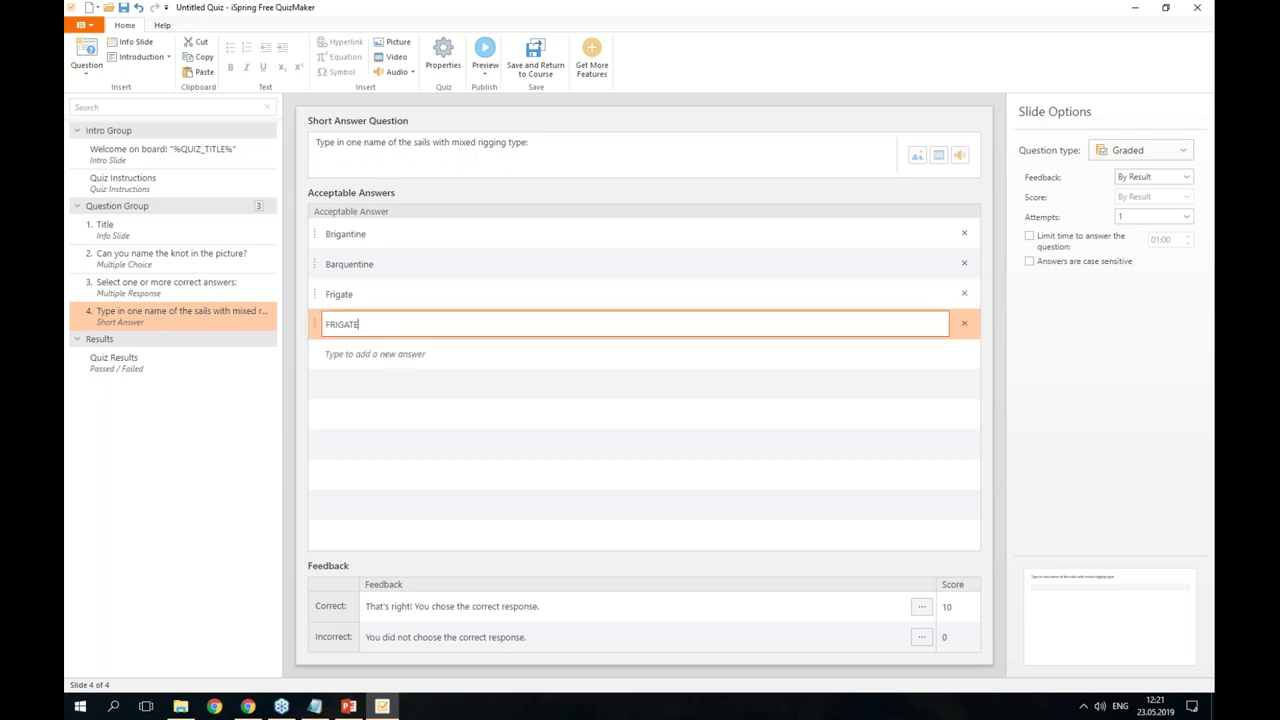
key("BackSpace")
key("BackSpace")
key("BackSpace")
key("BackSpace")
key("BackSpace")
key("BackSpace")
left_click(484, 76)
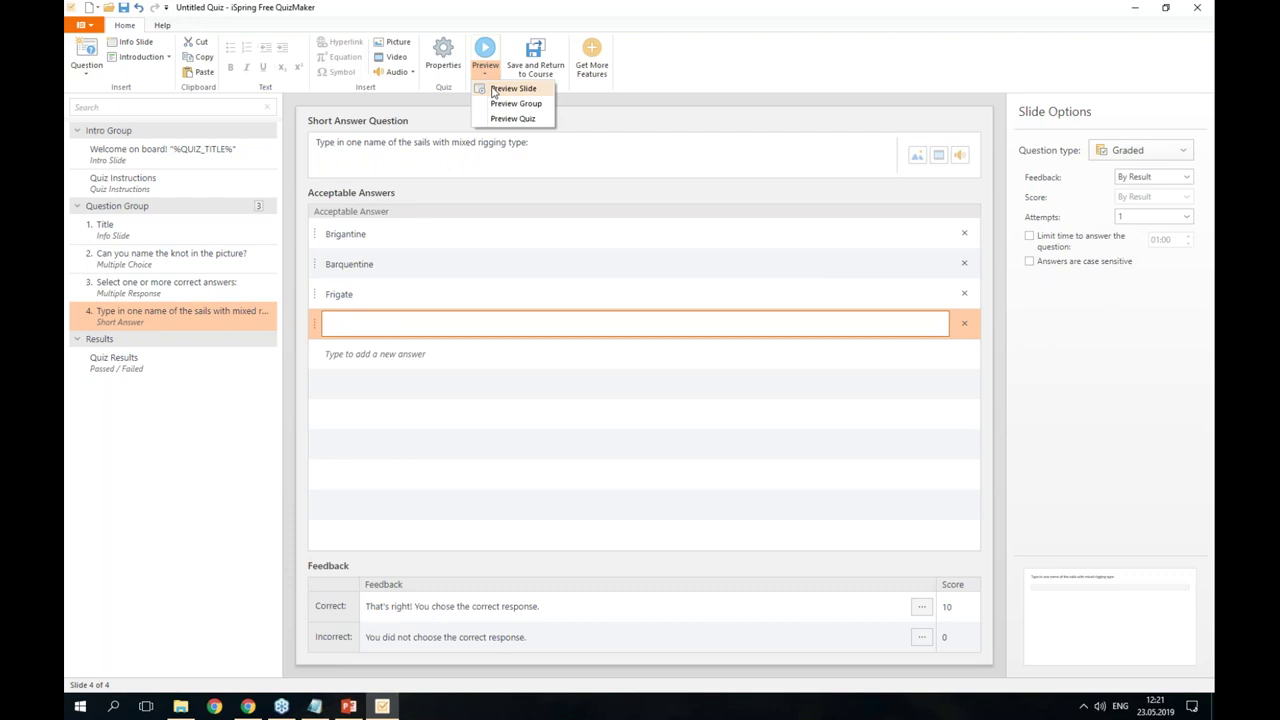
left_click(513, 89)
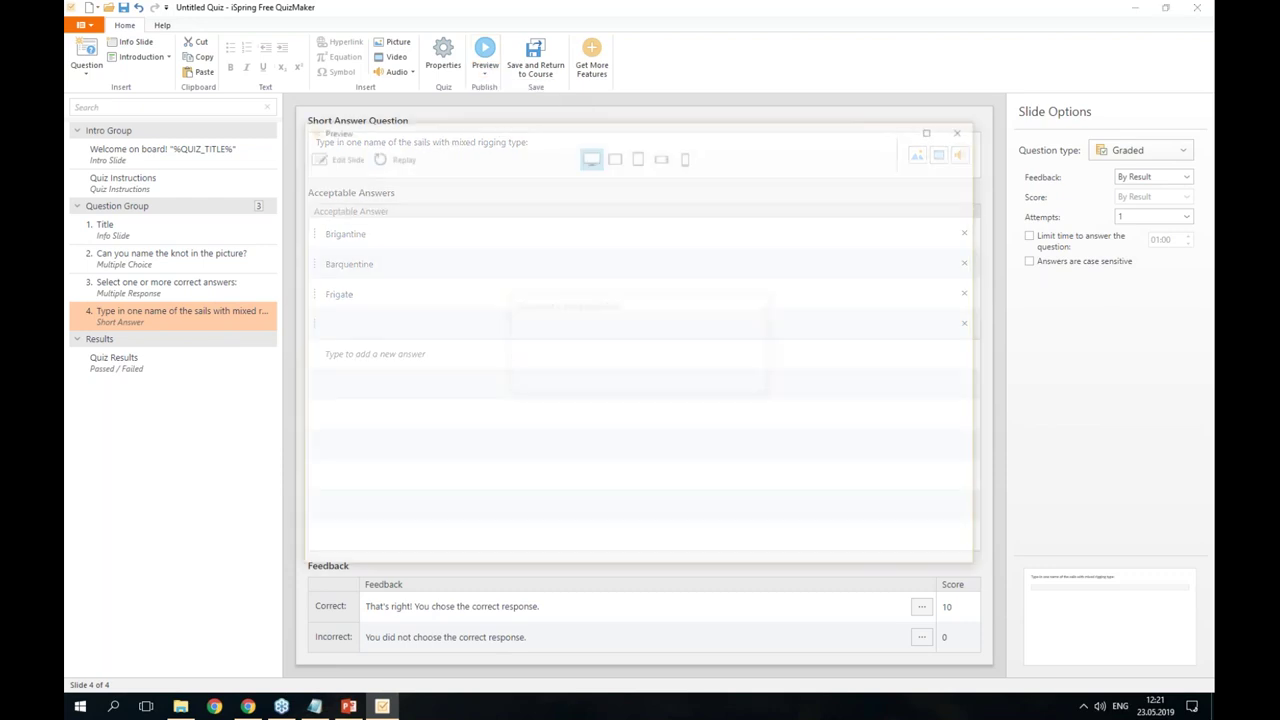
type("Frigate")
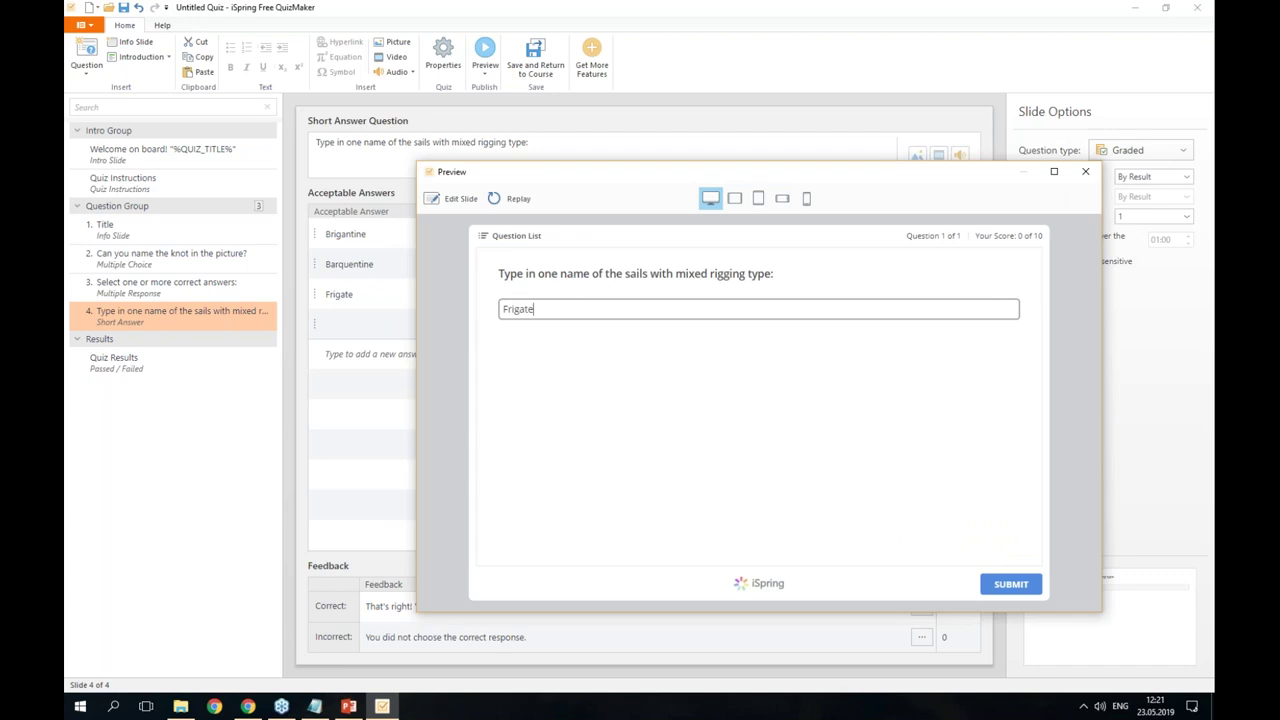
left_click(1011, 584)
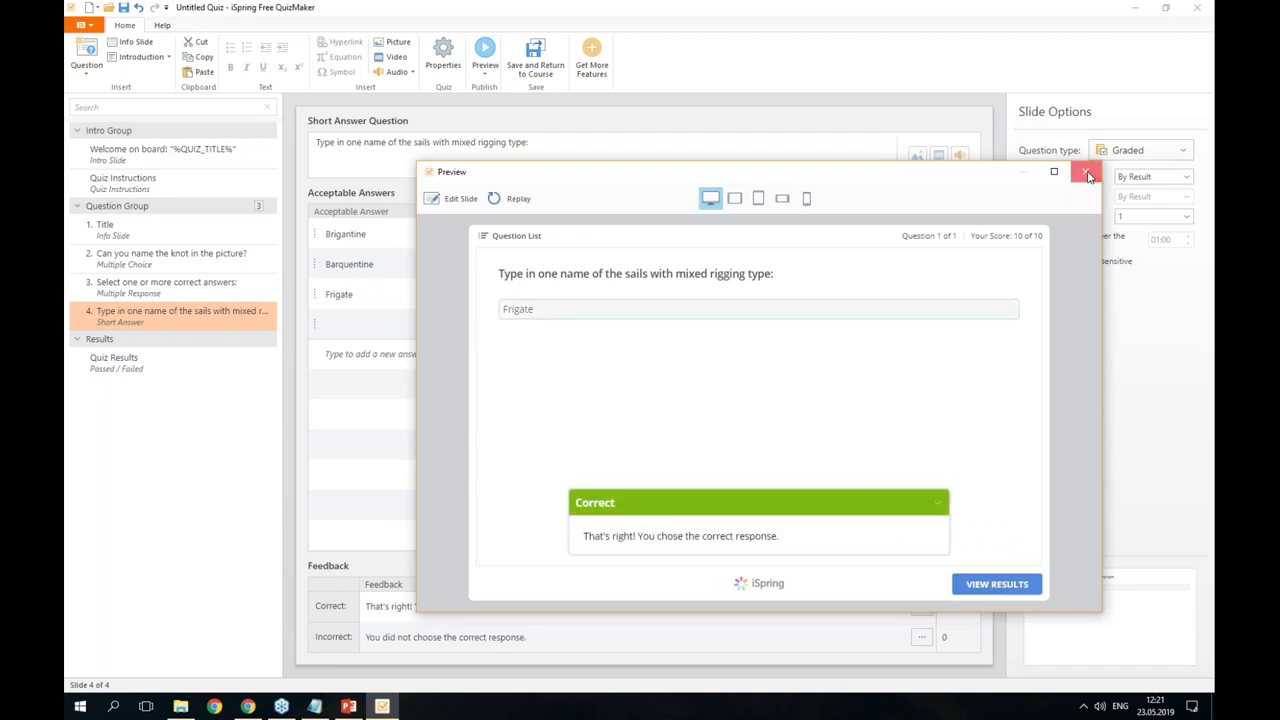
left_click(1087, 174)
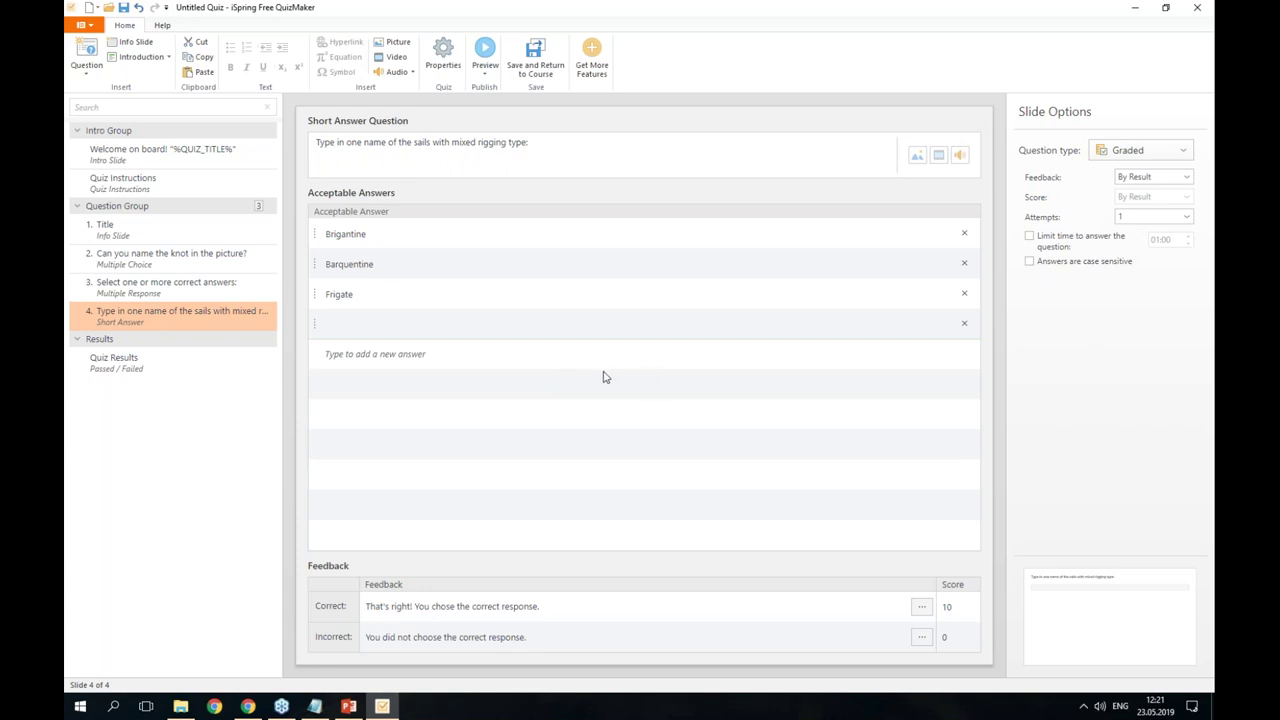
- On the Title slide, review Quiz Properties scoring: 10 points, 0 penalty, 1 attempt, shuffled choices
left_click(150, 238)
left_click(170, 272)
left_click(260, 225)
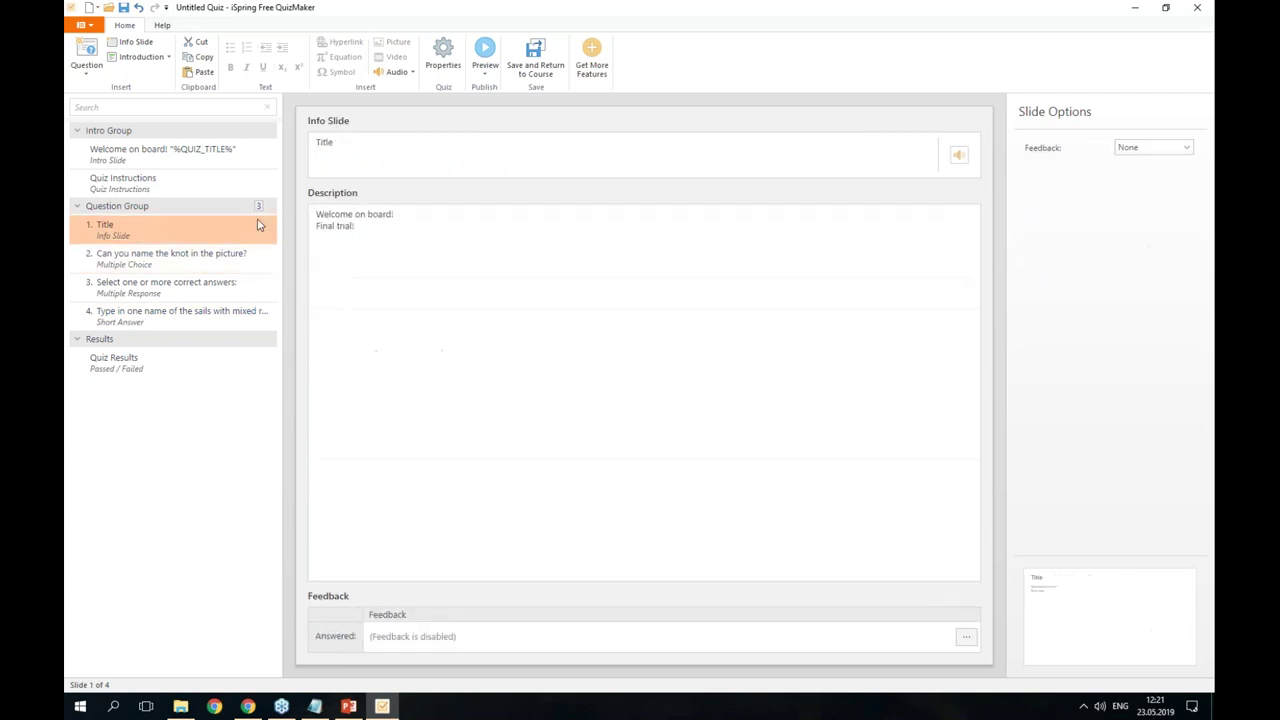
left_click(451, 67)
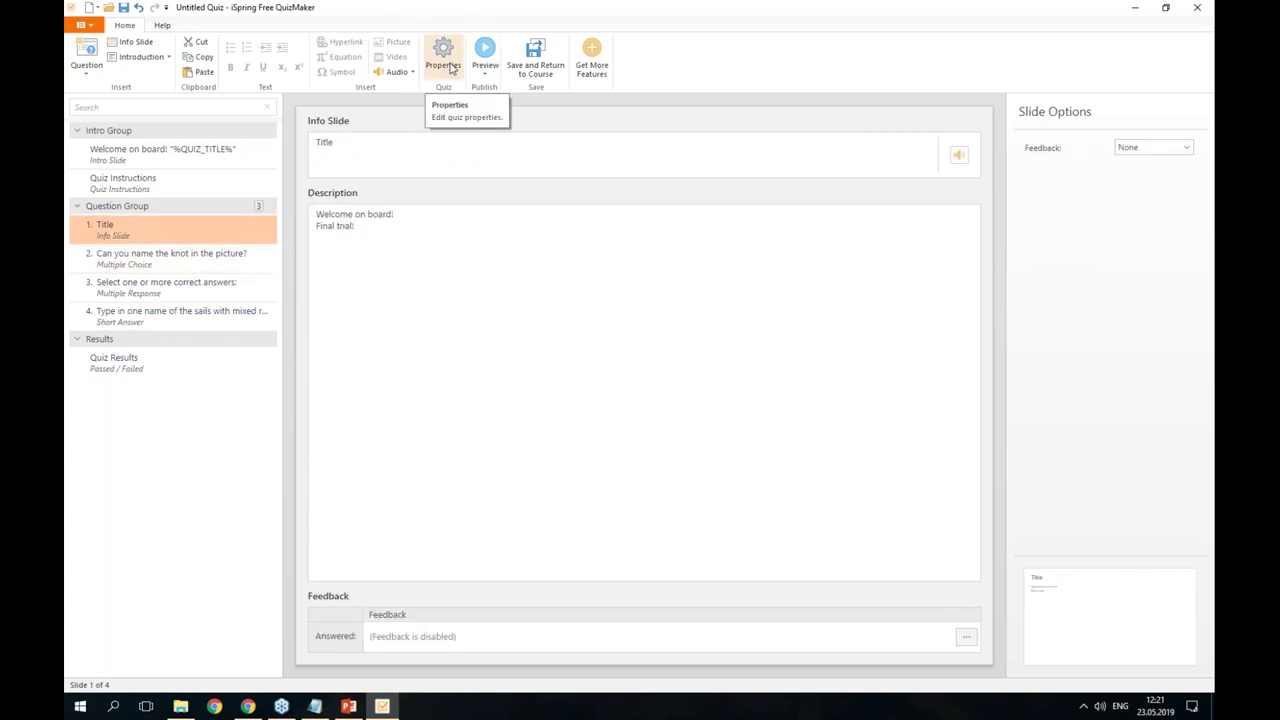
left_click(451, 67)
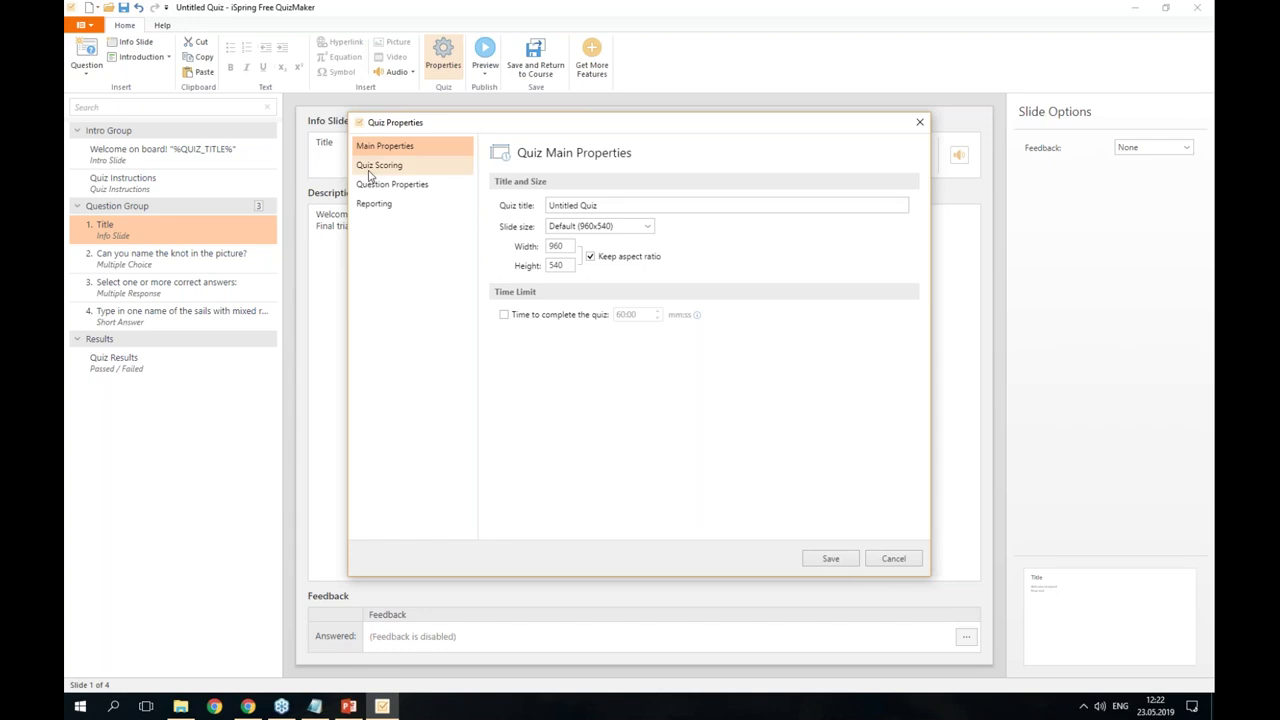
left_click(368, 172)
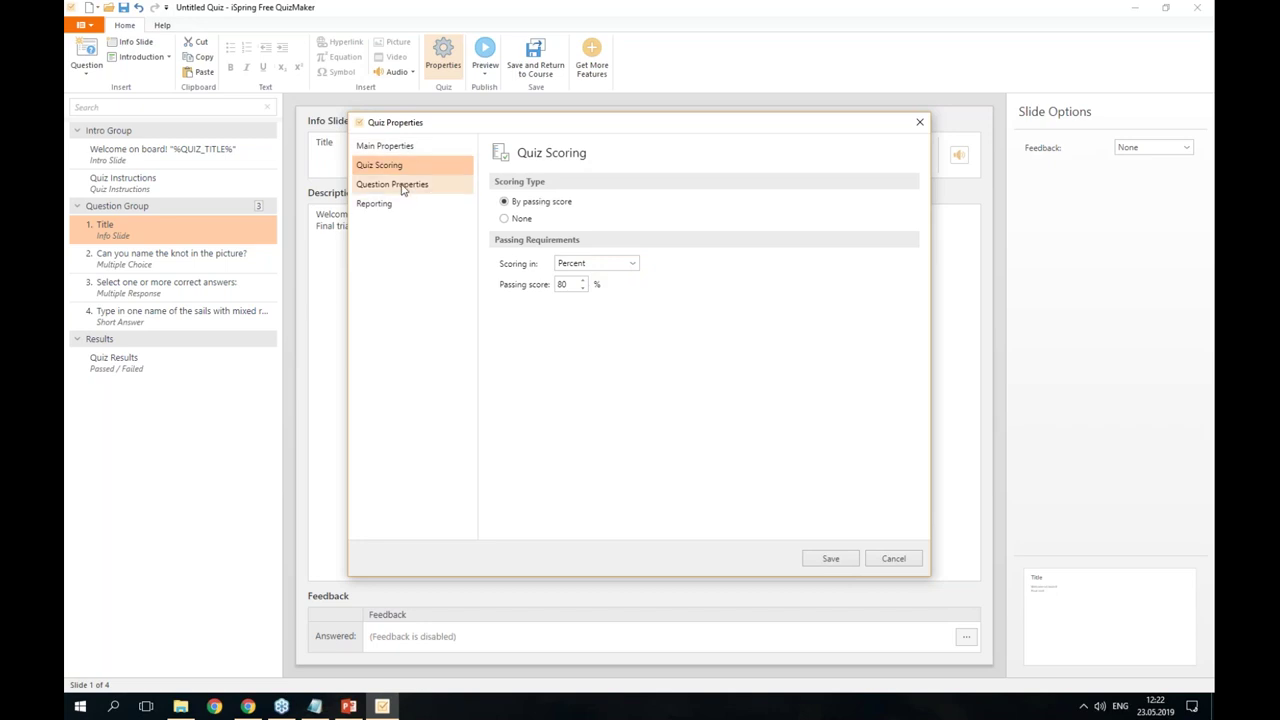
left_click(405, 185)
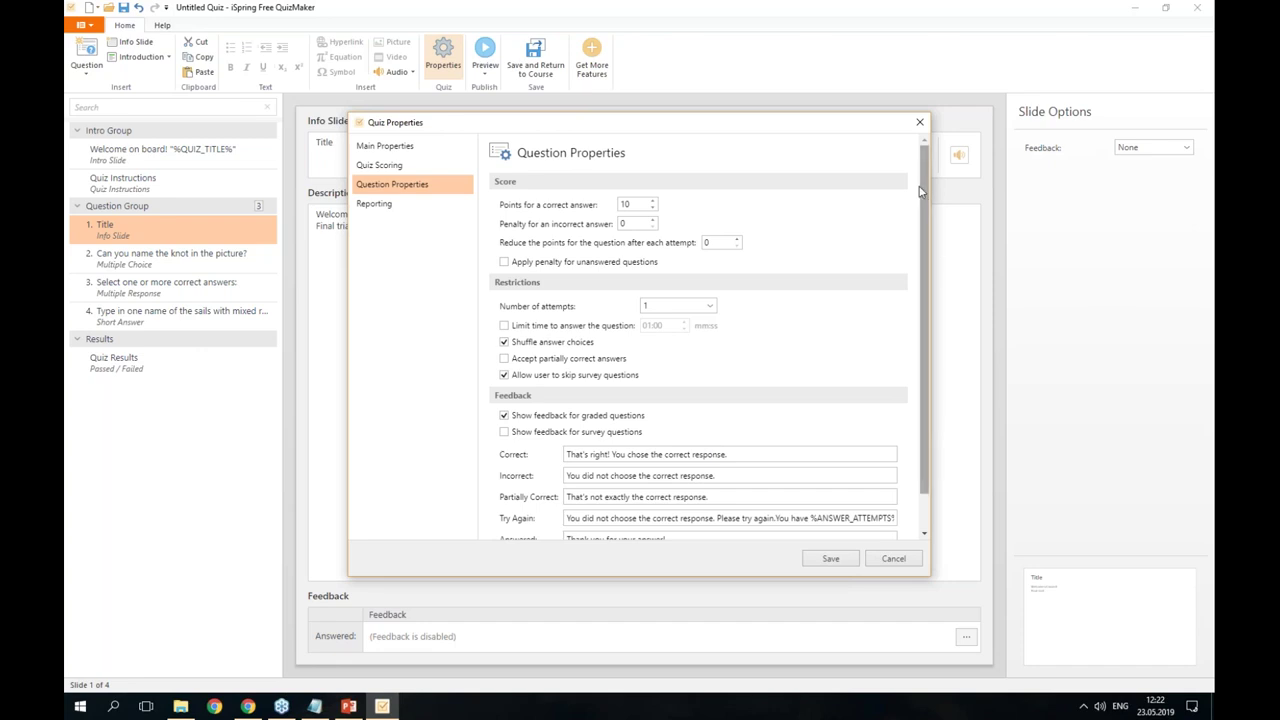
scroll(704, 440, "down", 1)
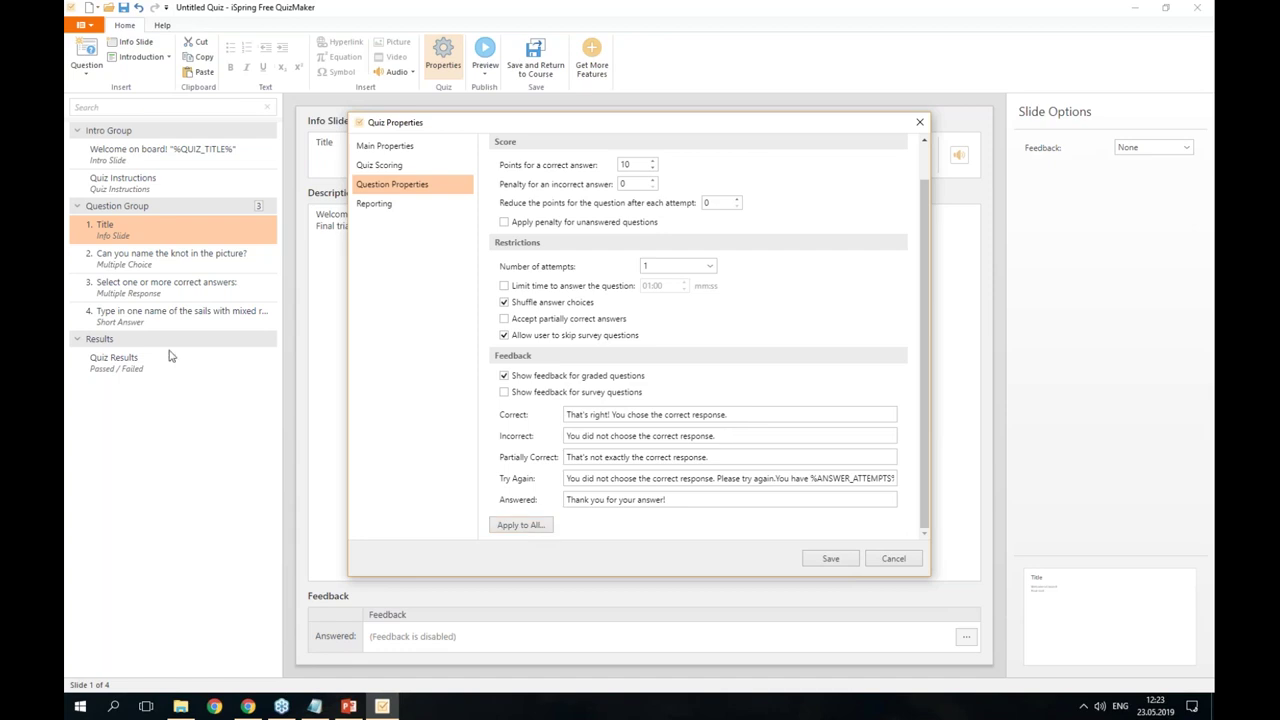
- Select the knot multiple-choice slide and review Quiz Properties Reporting without changing anything
left_click(920, 123)
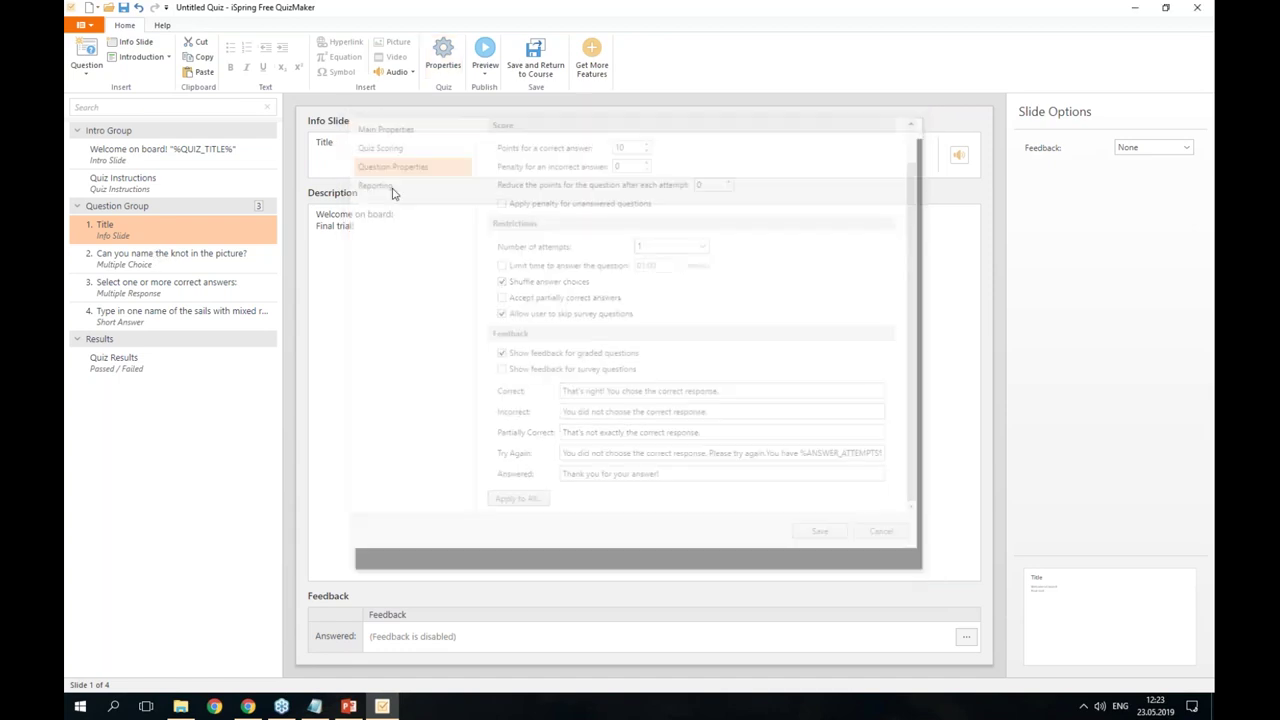
left_click(166, 256)
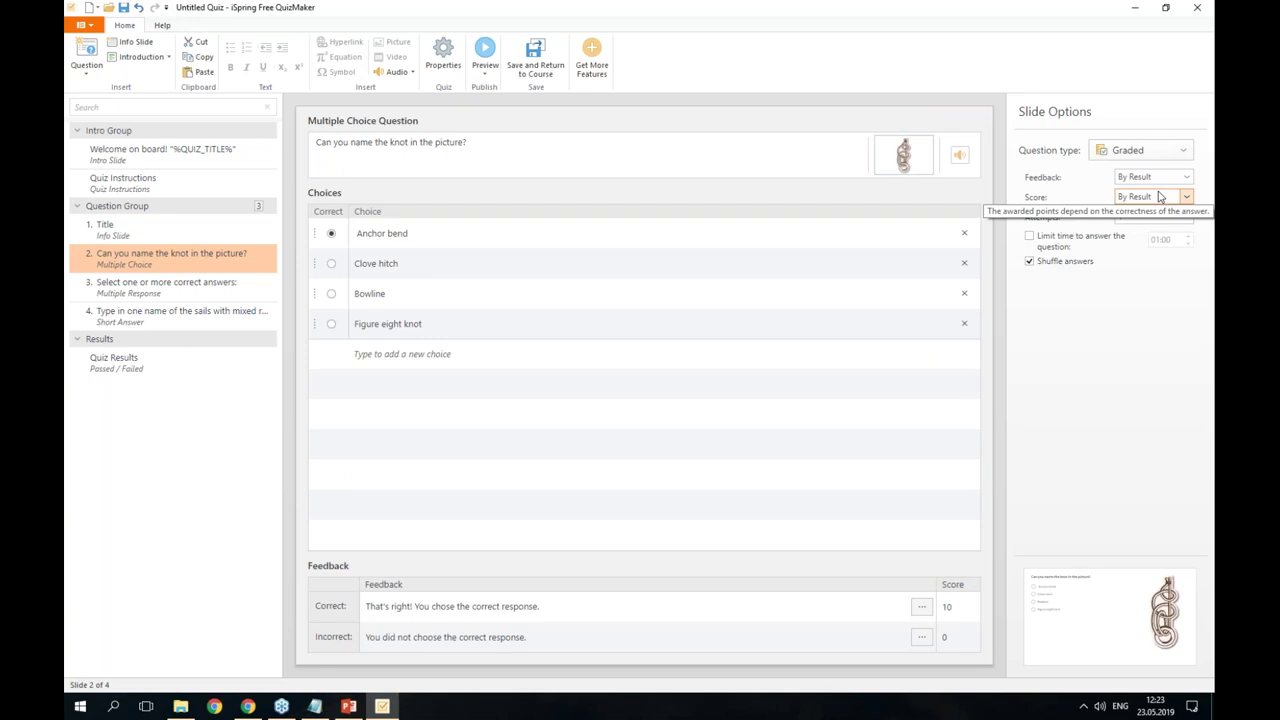
left_click(443, 57)
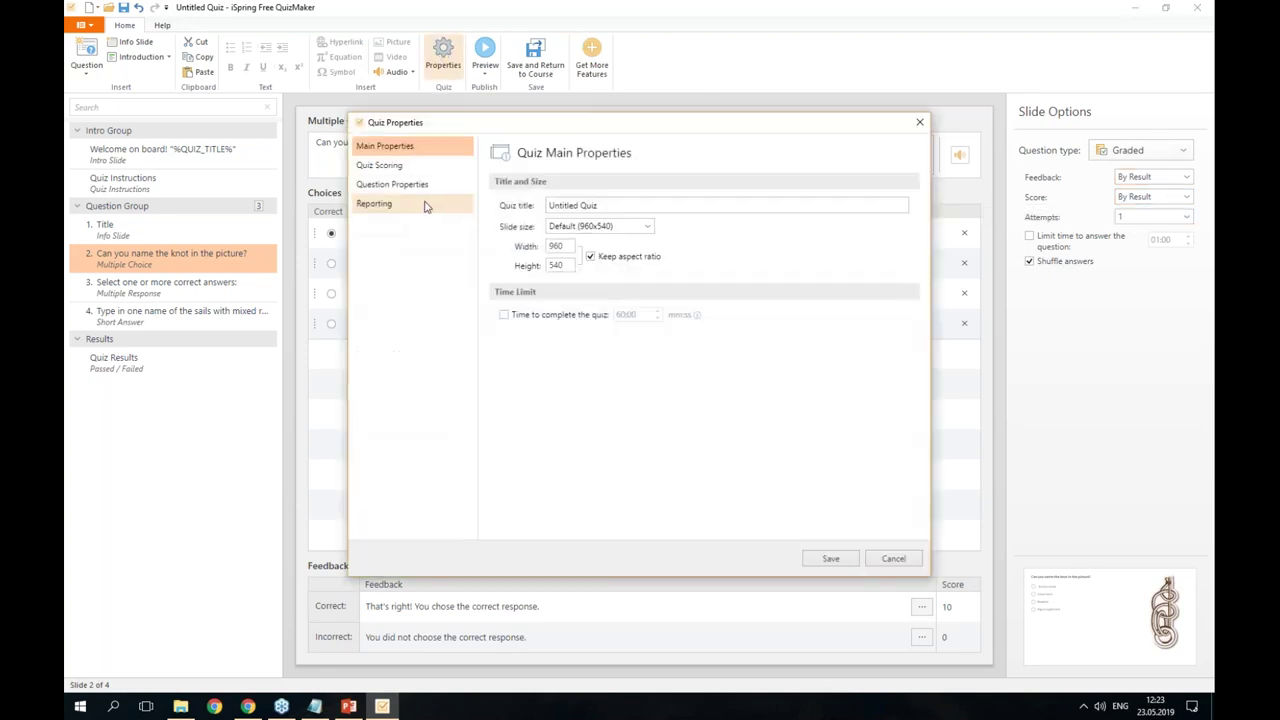
left_click(425, 206)
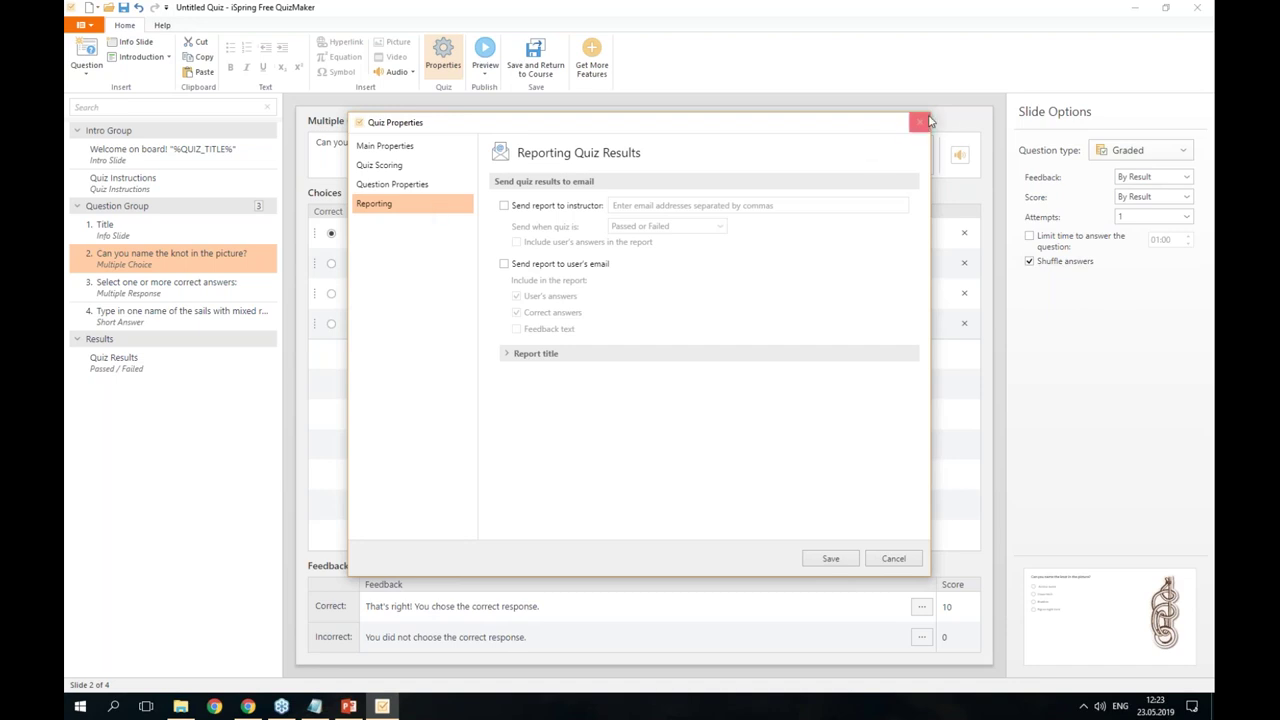
left_click(920, 122)
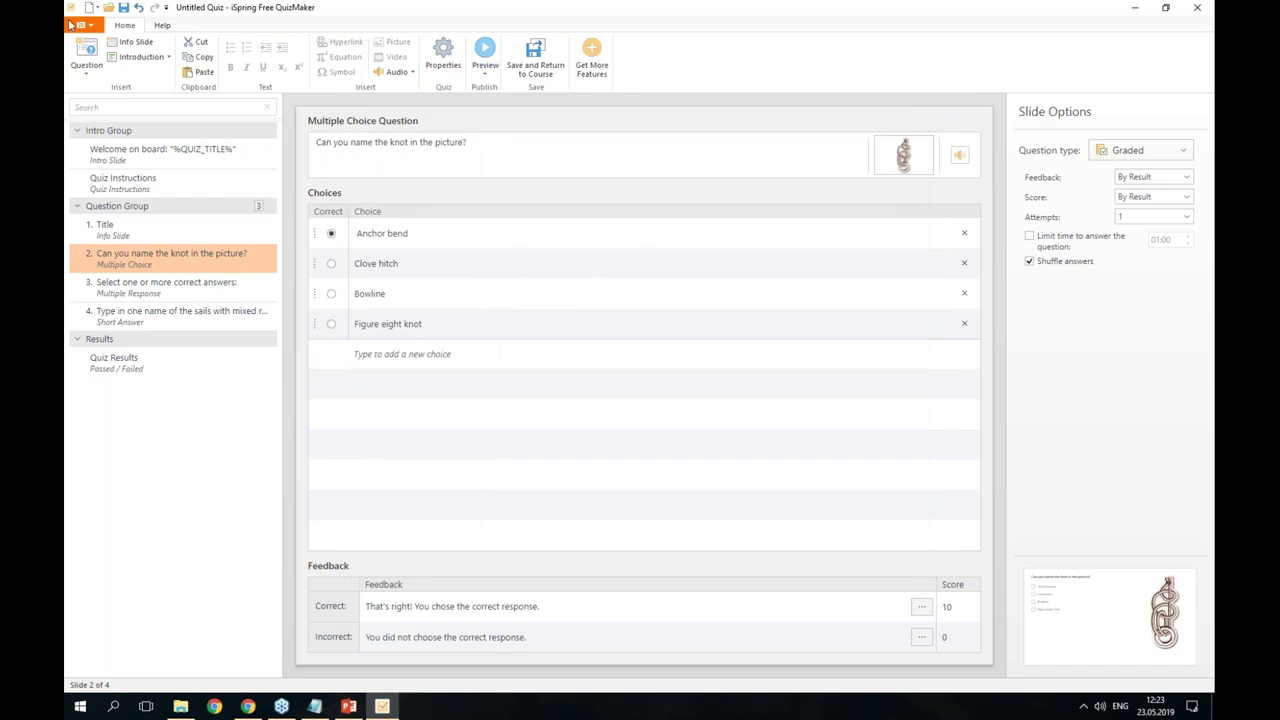
- Insert a User Info slide with Name and Email as mandatory fields
left_click(143, 58)
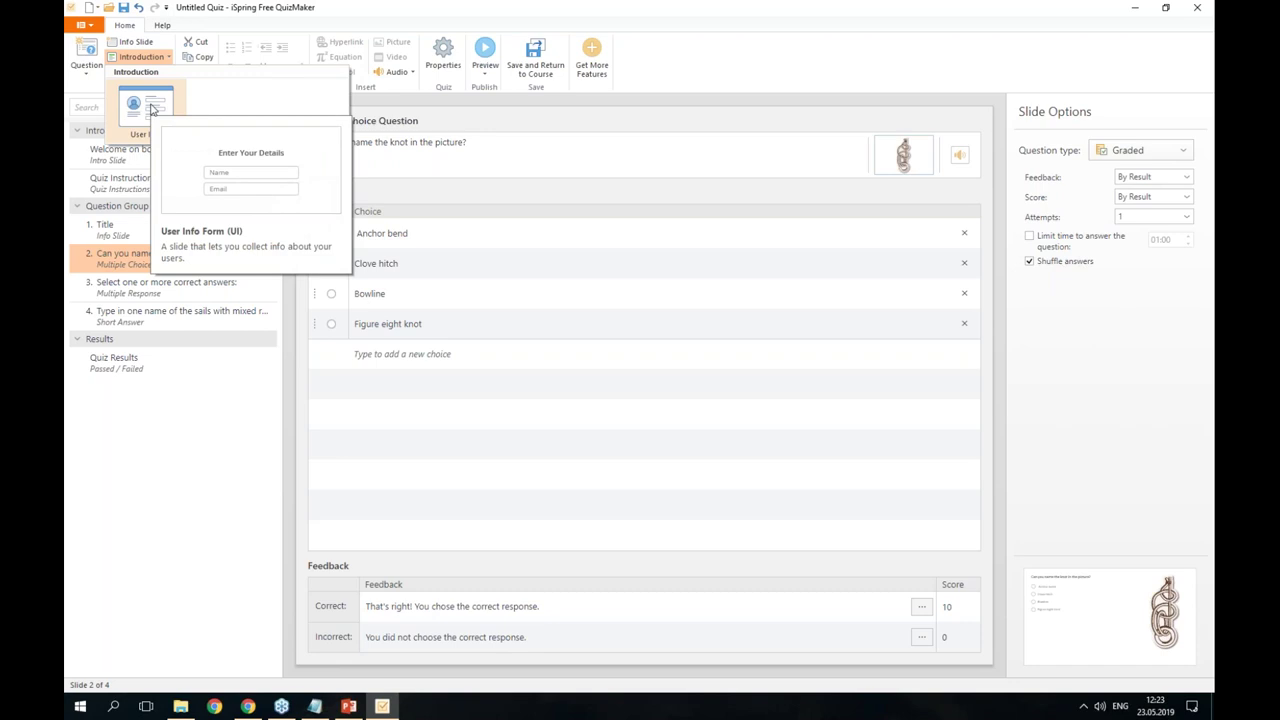
left_click(148, 106)
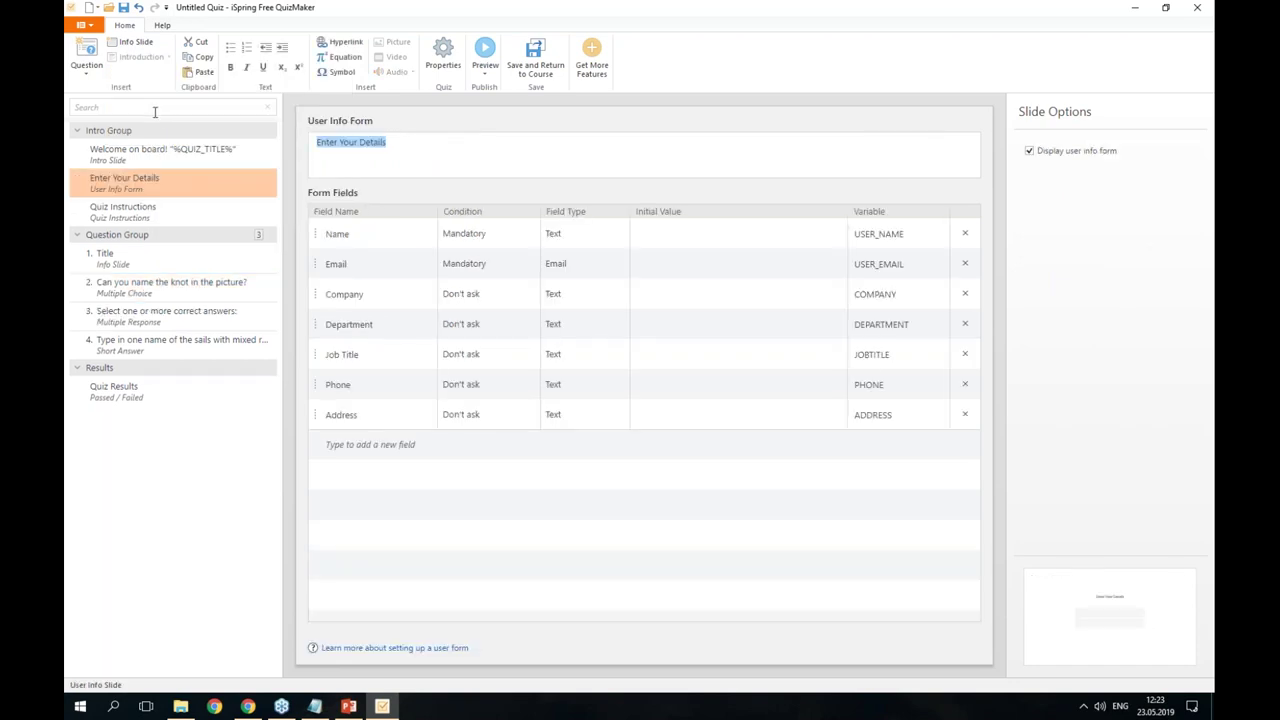
left_click(535, 245)
left_click(588, 238)
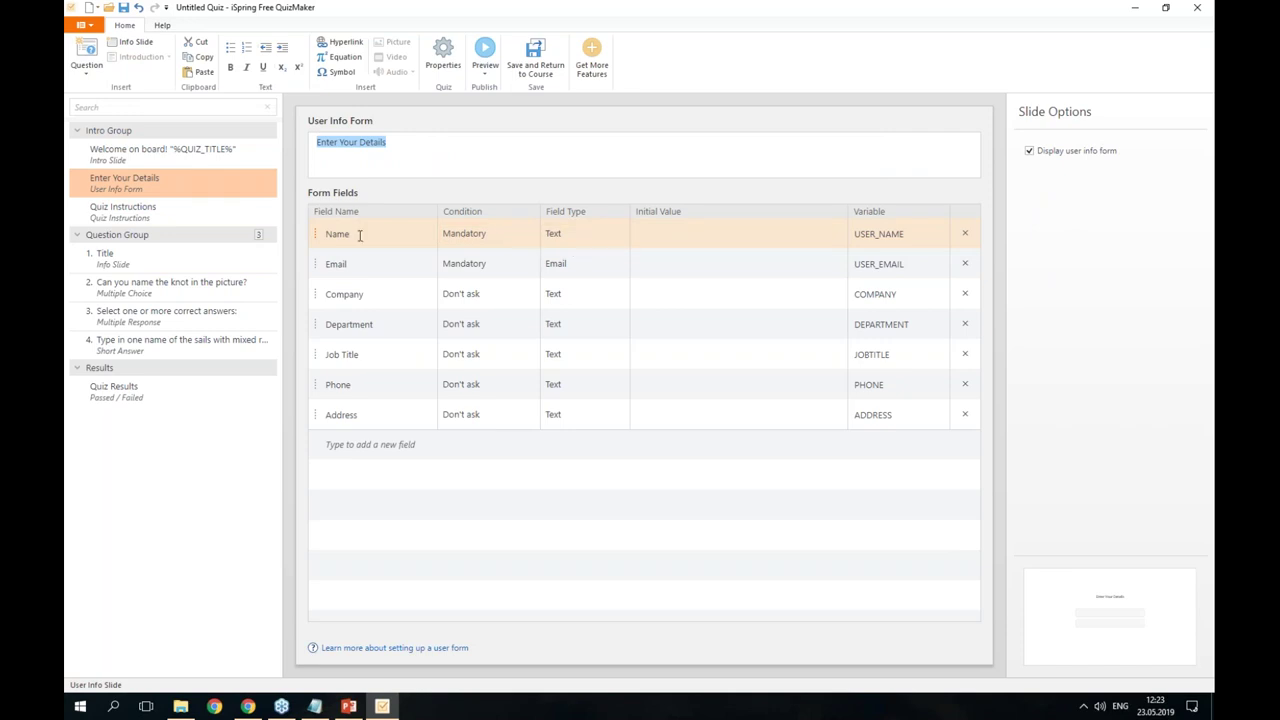
left_click(449, 272)
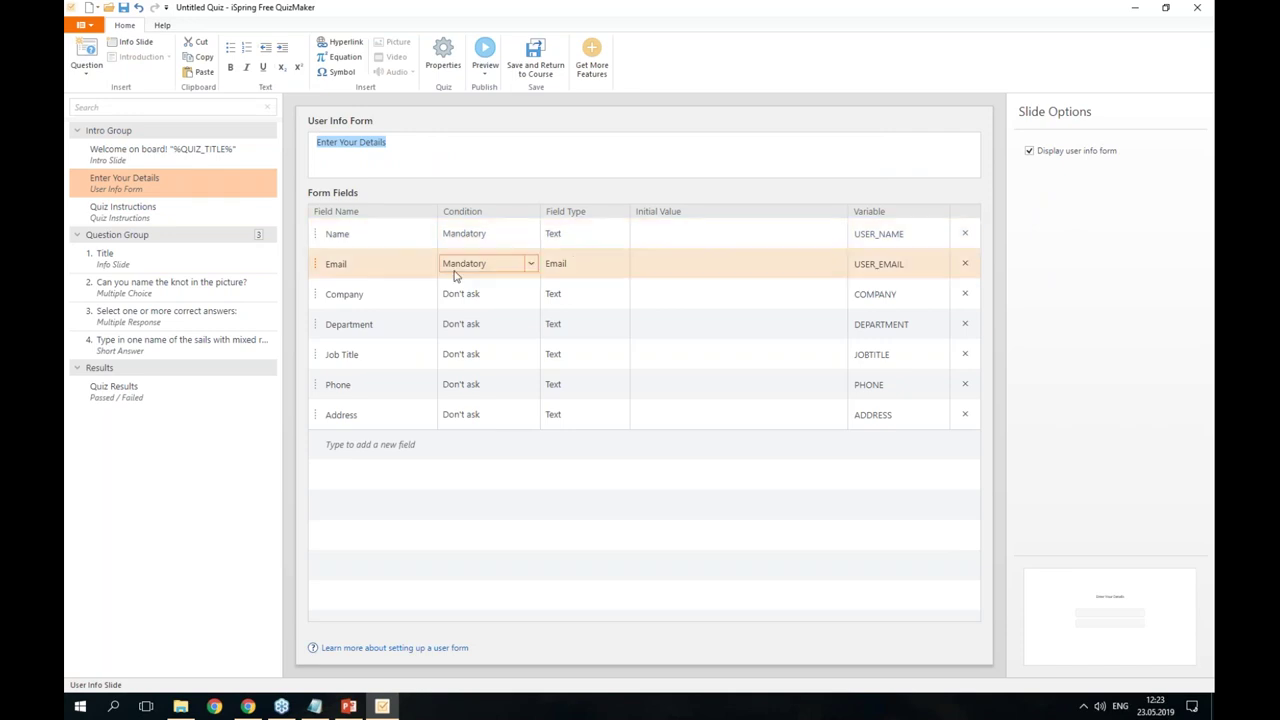
- Preview the Enter Your Details slide, then close the preview
left_click(485, 70)
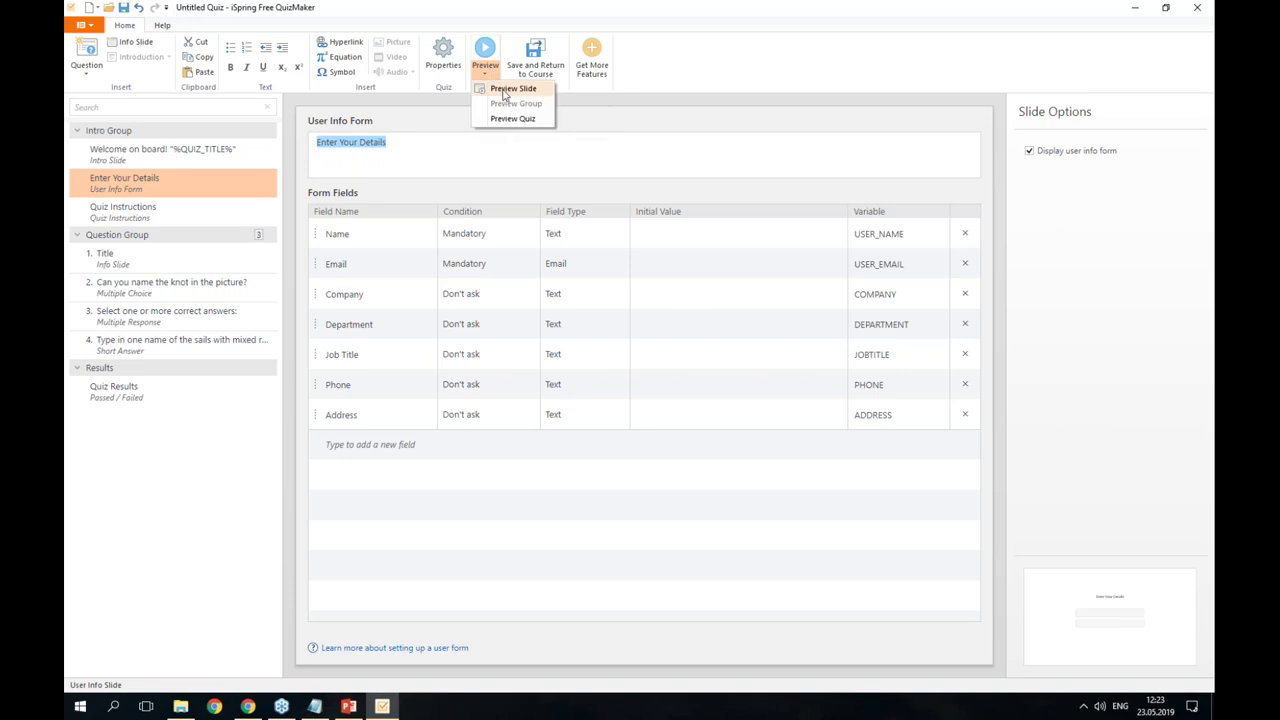
left_click(510, 90)
left_click_drag(643, 129, 869, 123)
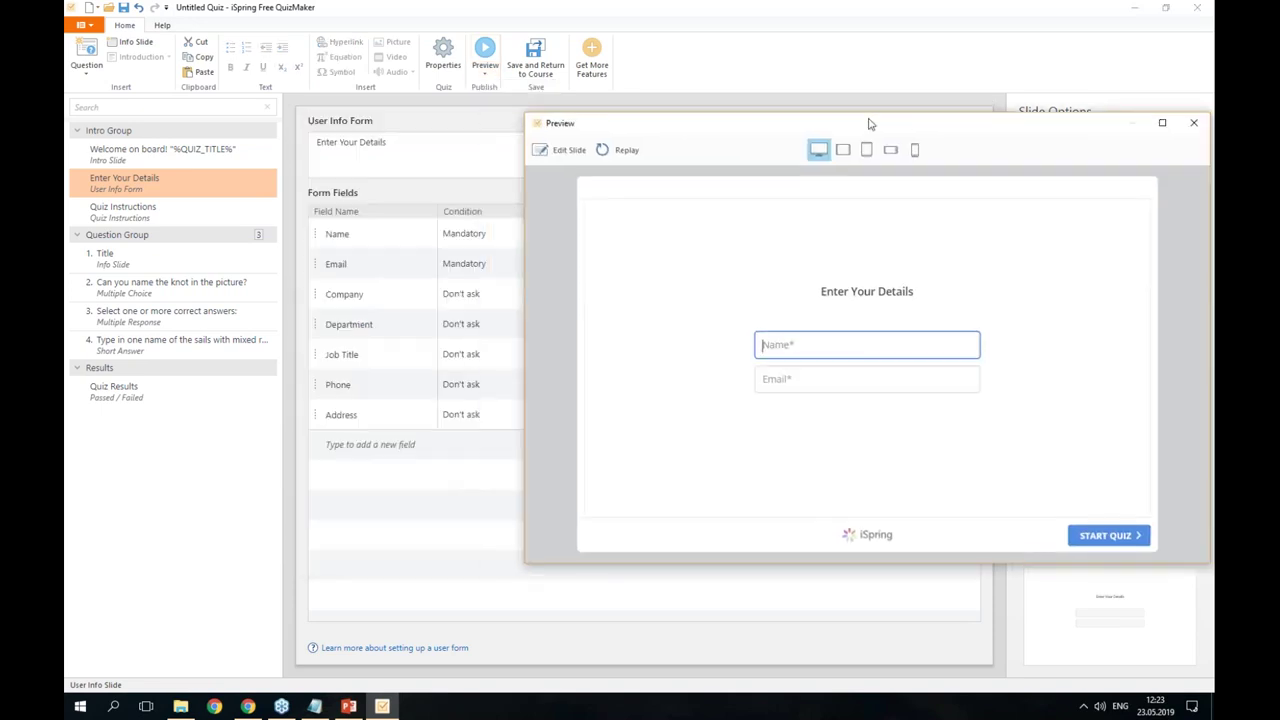
left_click(1193, 124)
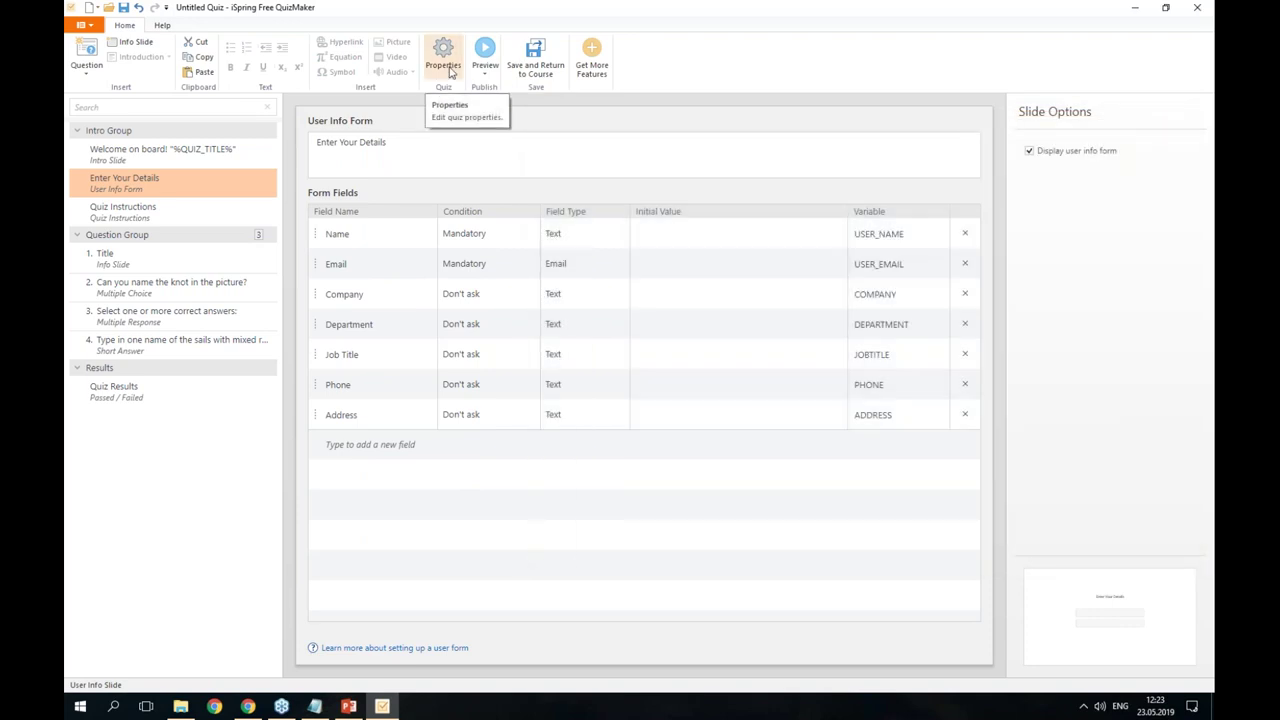
- Turn on Send report to instructor with the instructor's e-mail address, save, and preview the quiz
left_click(450, 72)
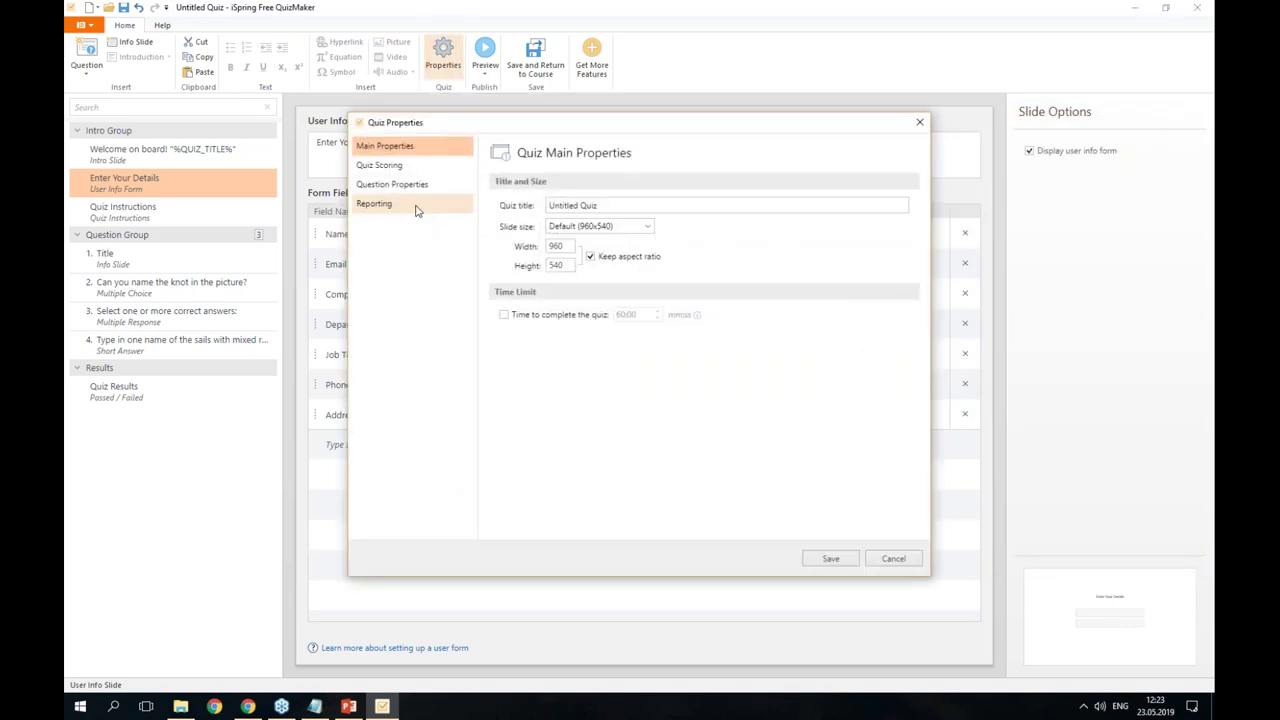
left_click(416, 208)
left_click(549, 210)
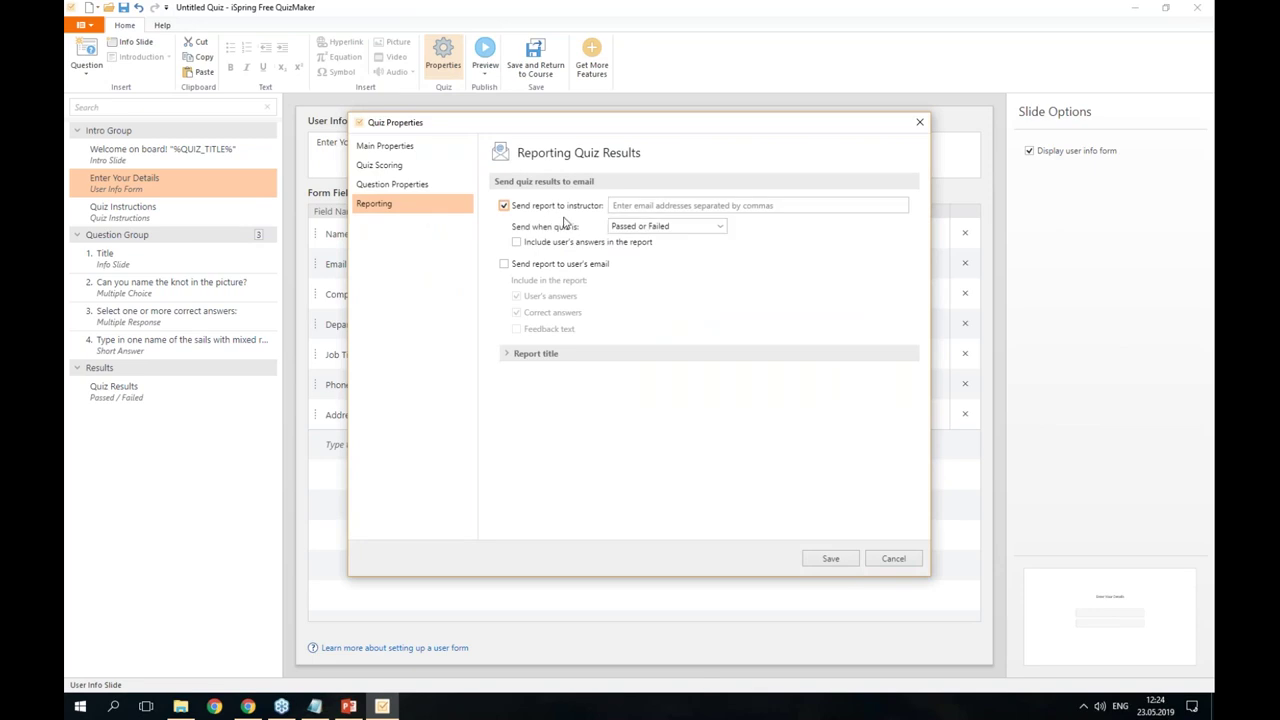
left_click(640, 206)
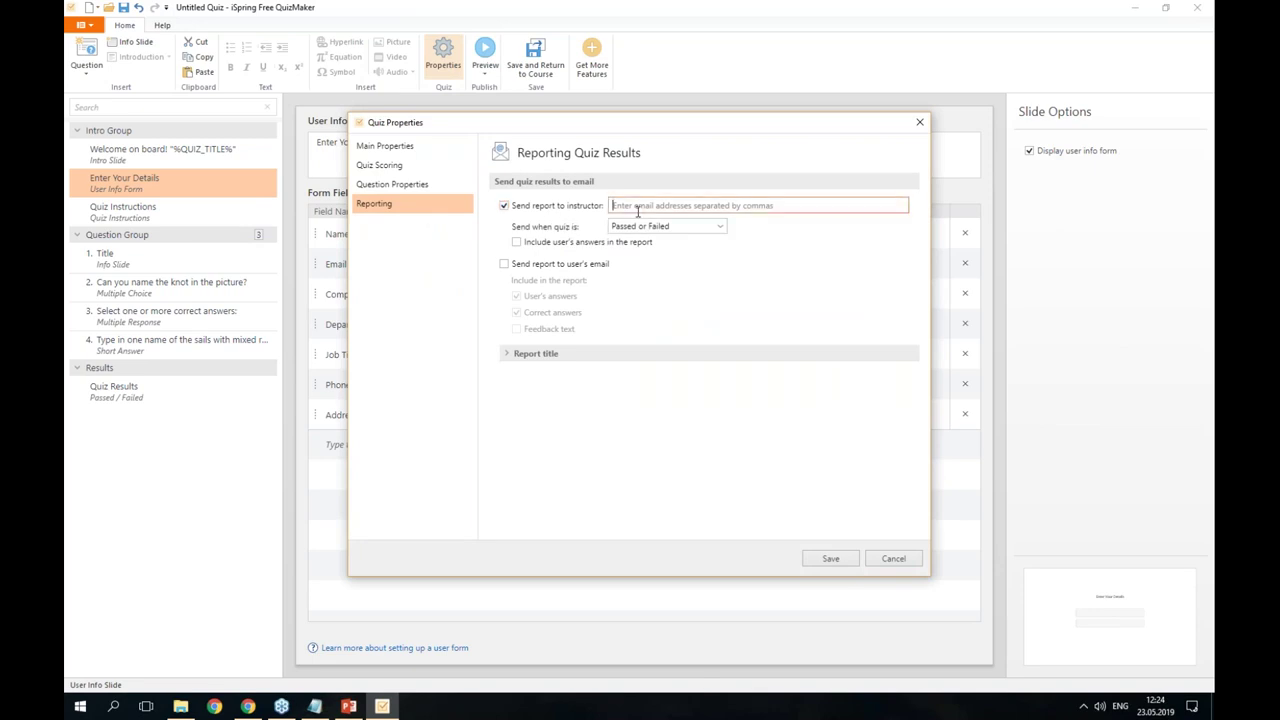
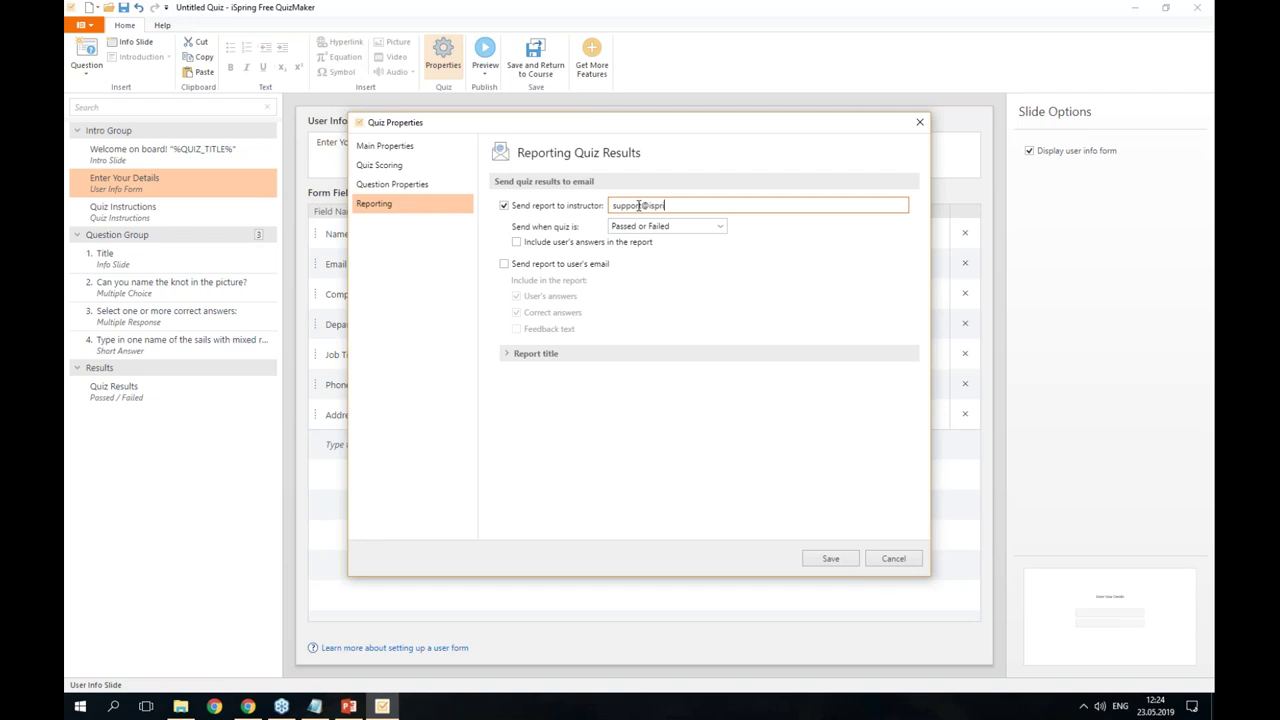
left_click(826, 558)
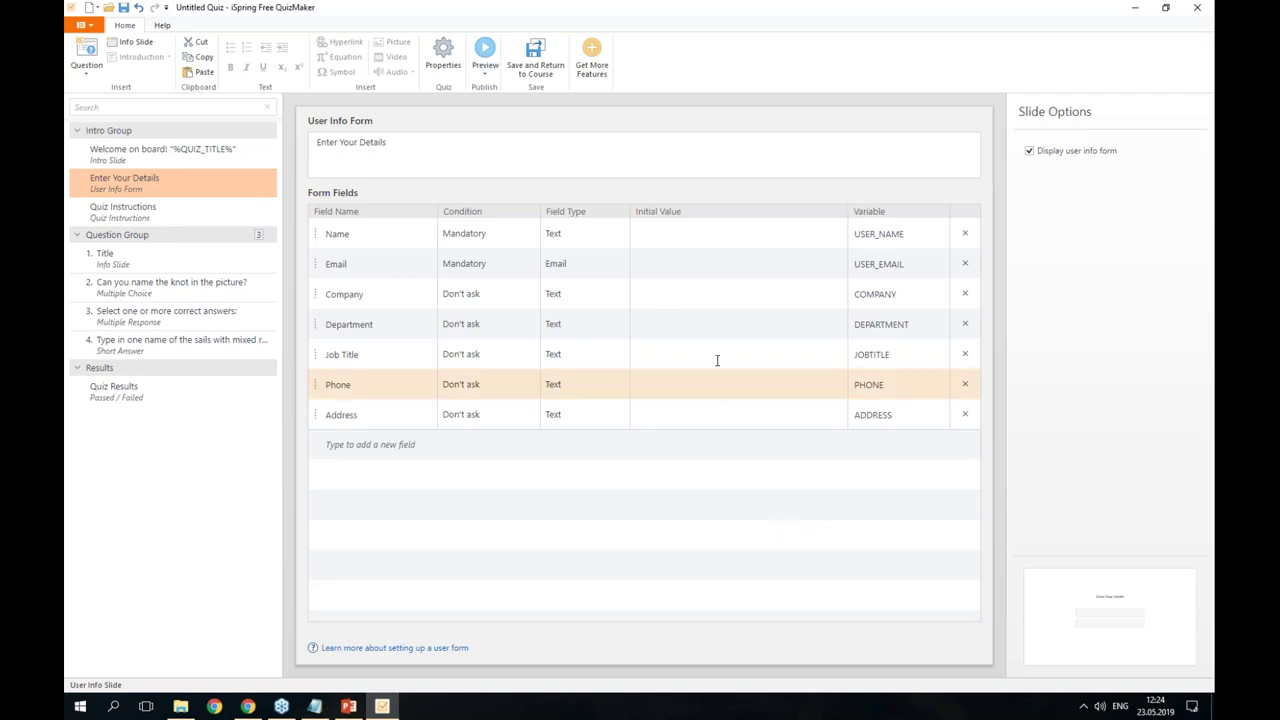
left_click(486, 52)
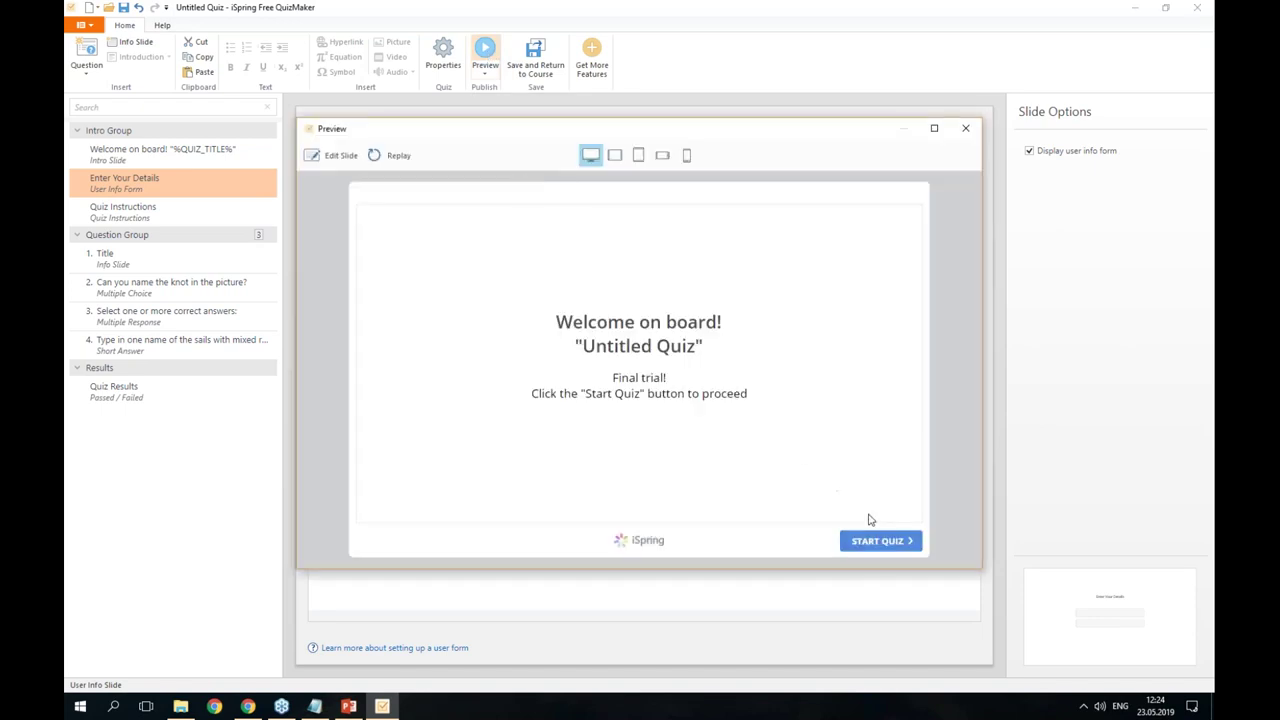
left_click(877, 541)
type("Arina")
left_click(626, 389)
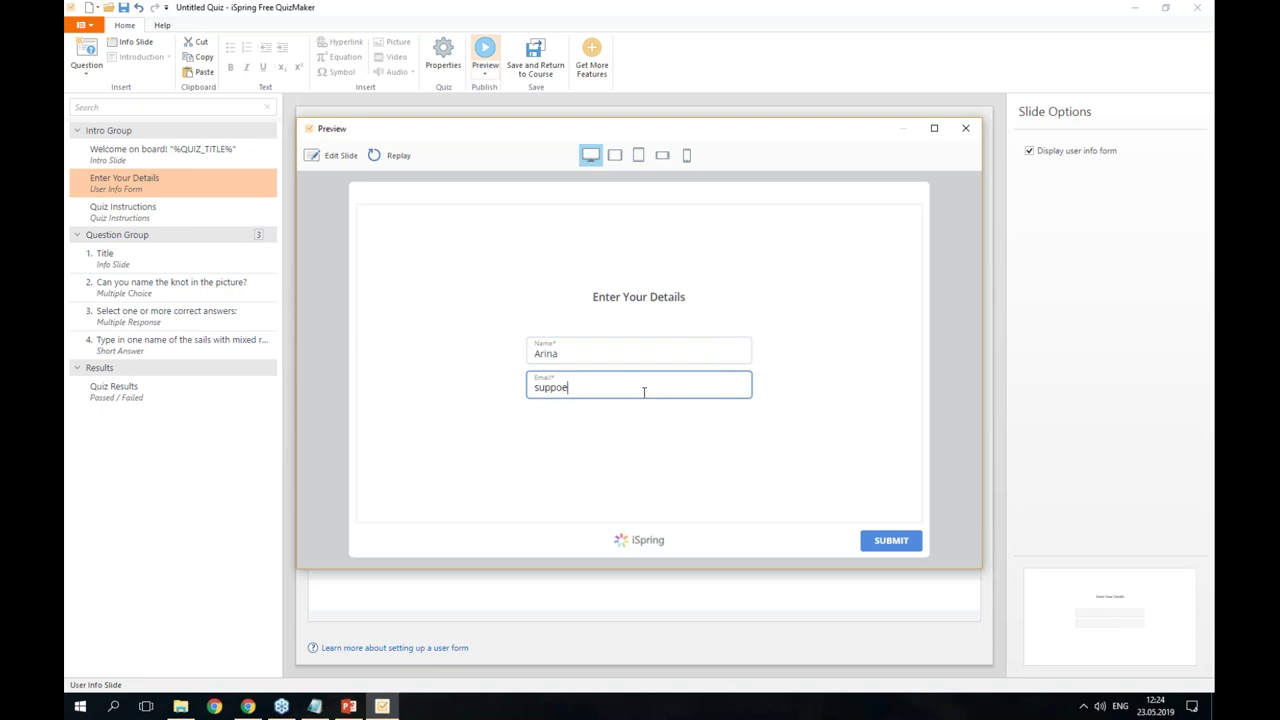
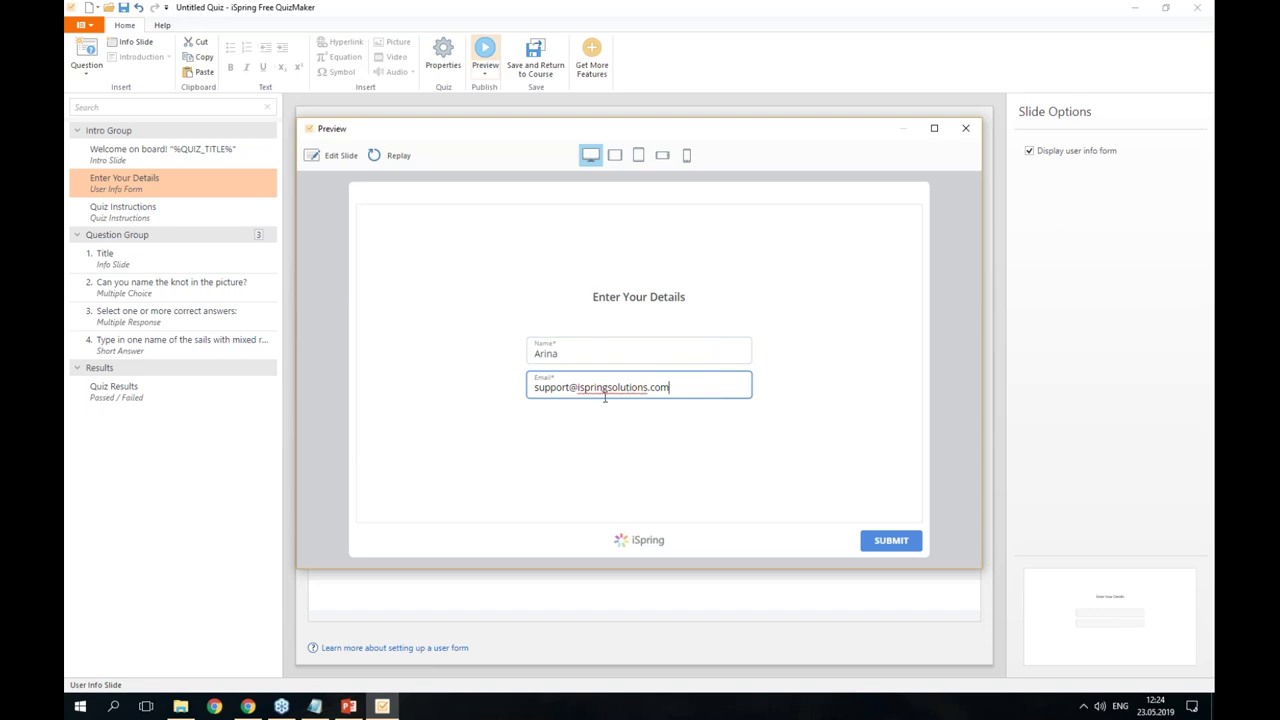
left_click(882, 541)
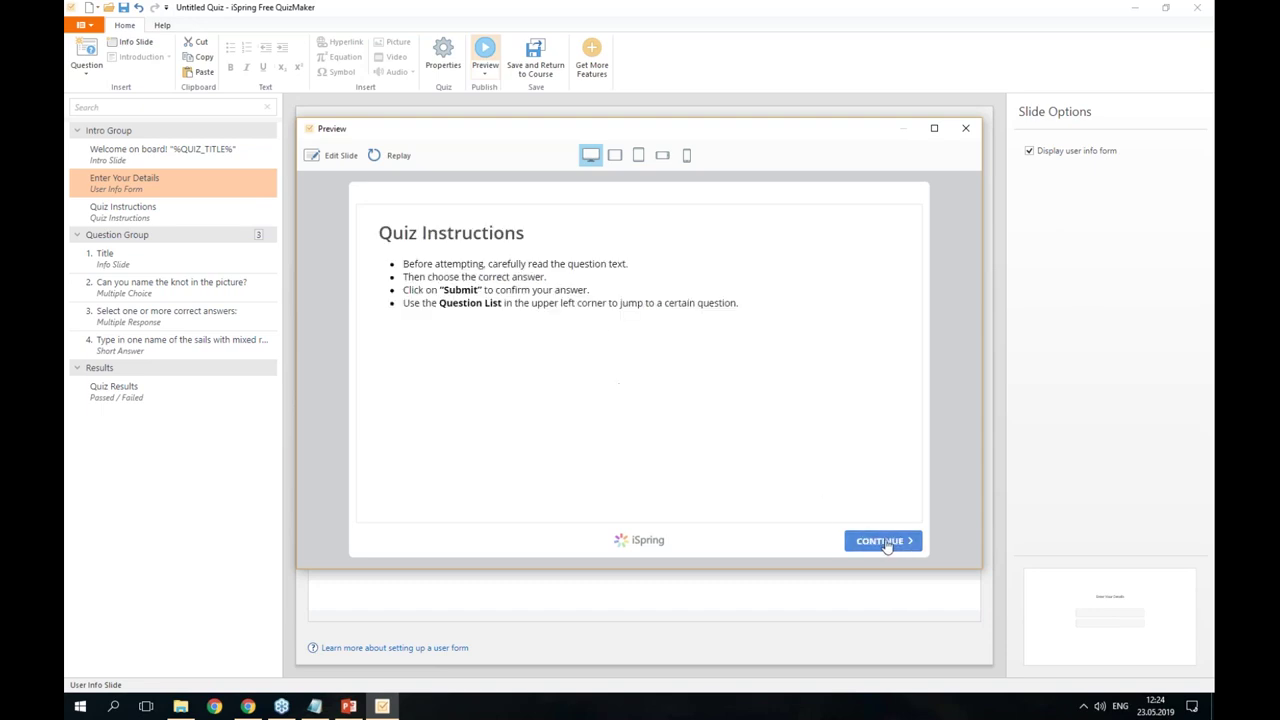
left_click(893, 547)
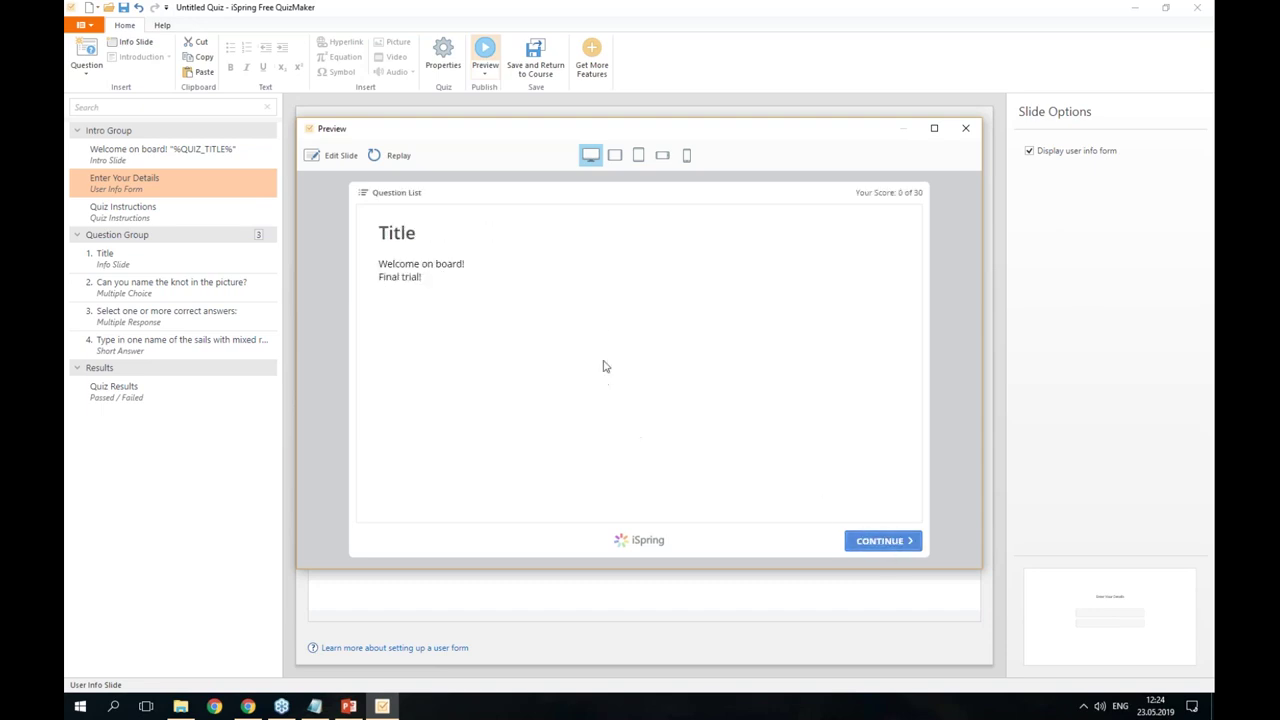
left_click(878, 543)
left_click(428, 264)
left_click(888, 541)
left_click(889, 546)
left_click(387, 308)
left_click(388, 355)
left_click(900, 548)
left_click(902, 544)
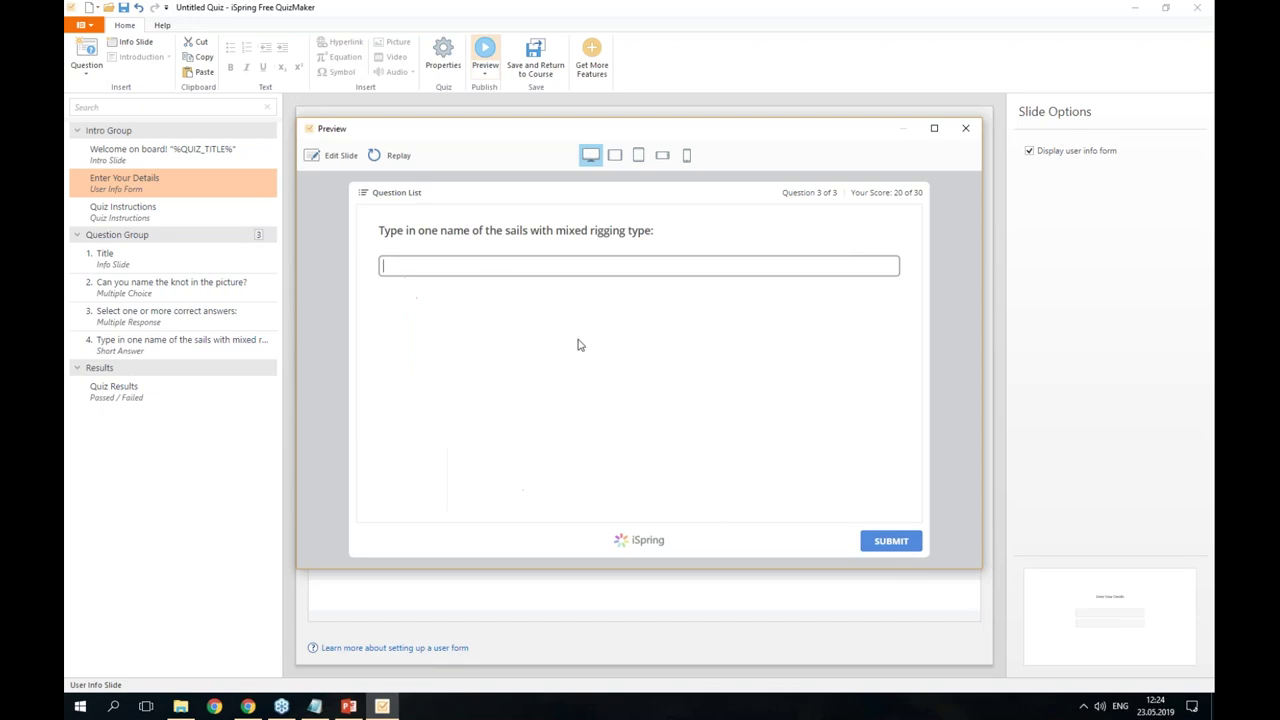
type("Frigate")
left_click(885, 541)
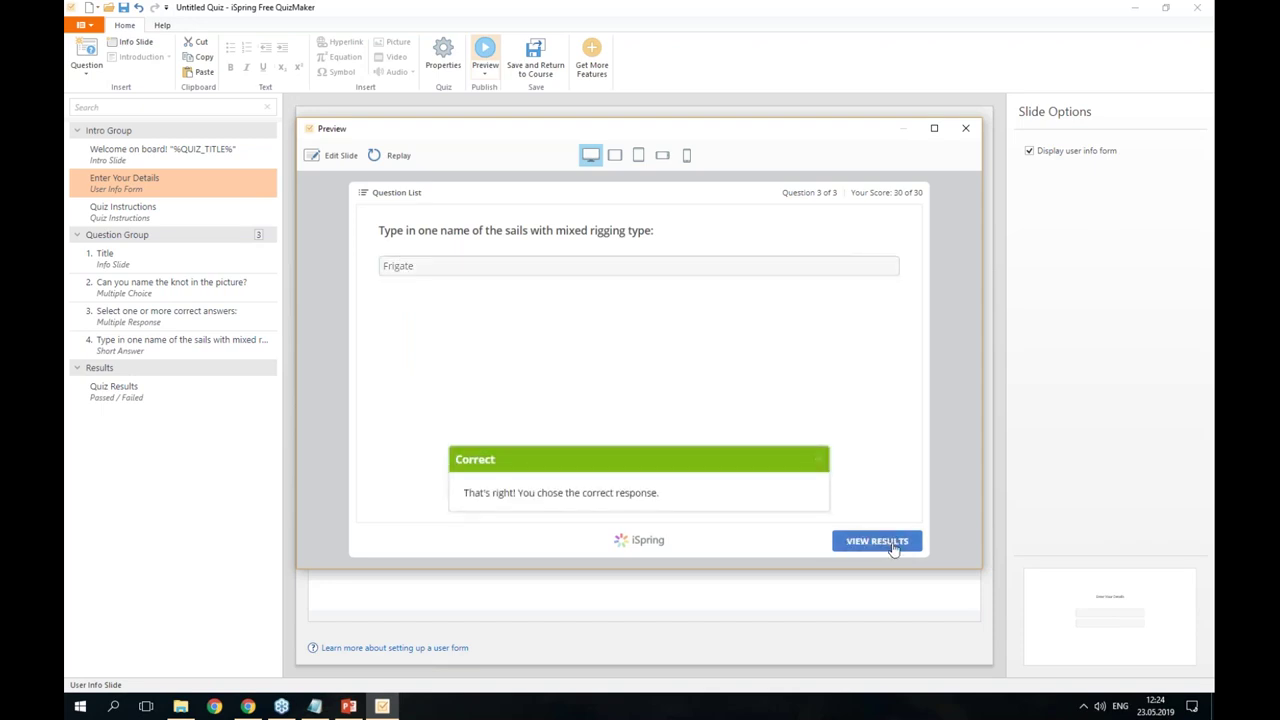
left_click(895, 543)
left_click(900, 546)
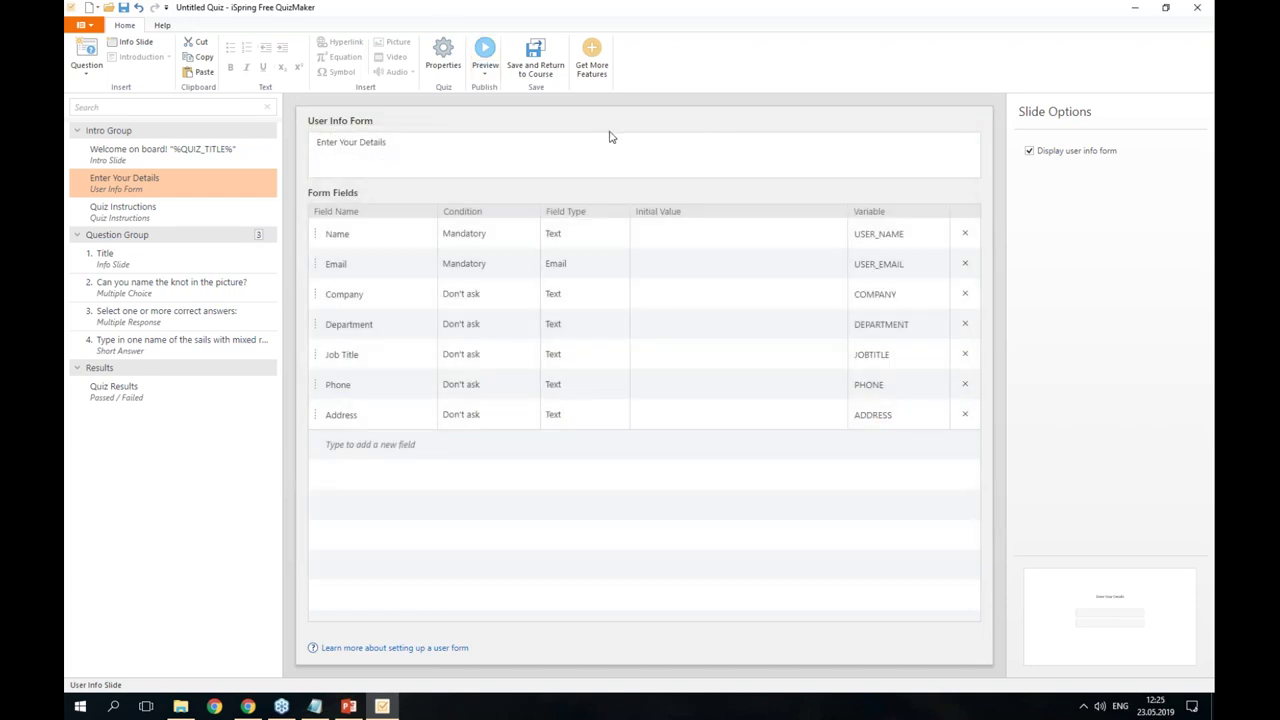
- Use Save and Return to Course so the quiz lands on PowerPoint slide 15
left_click(535, 62)
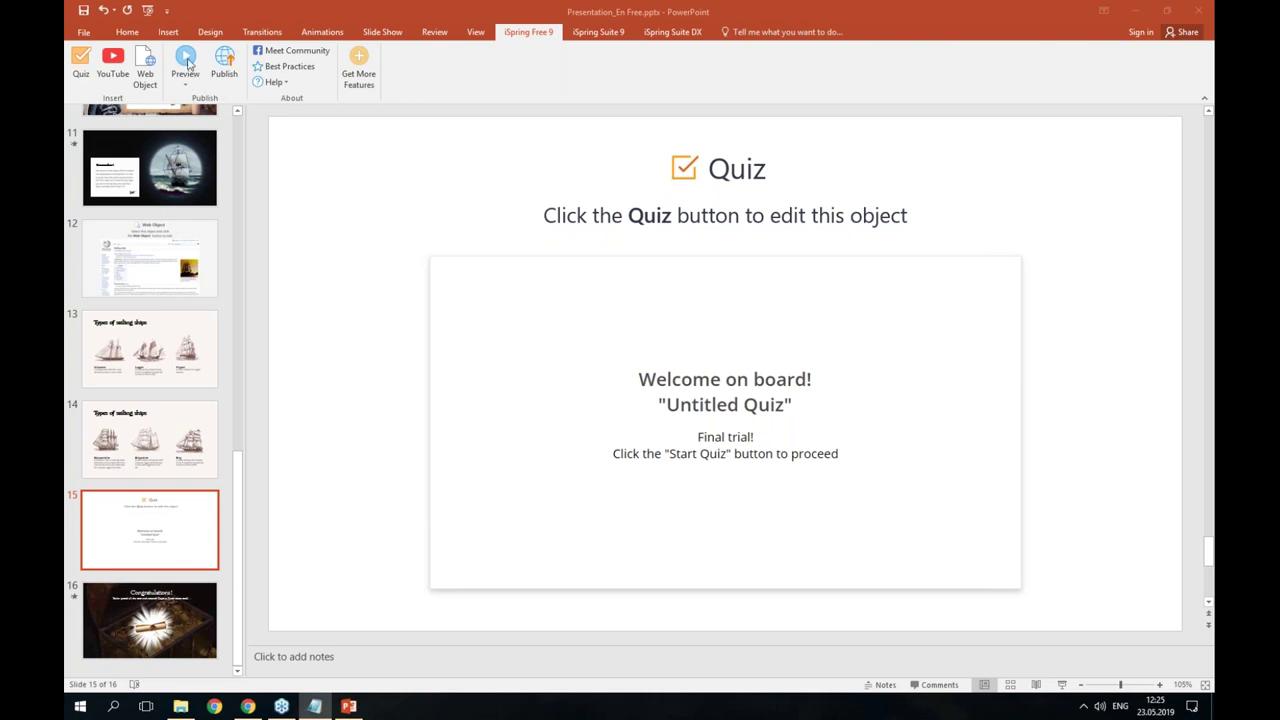
left_click(185, 86)
left_click(190, 62)
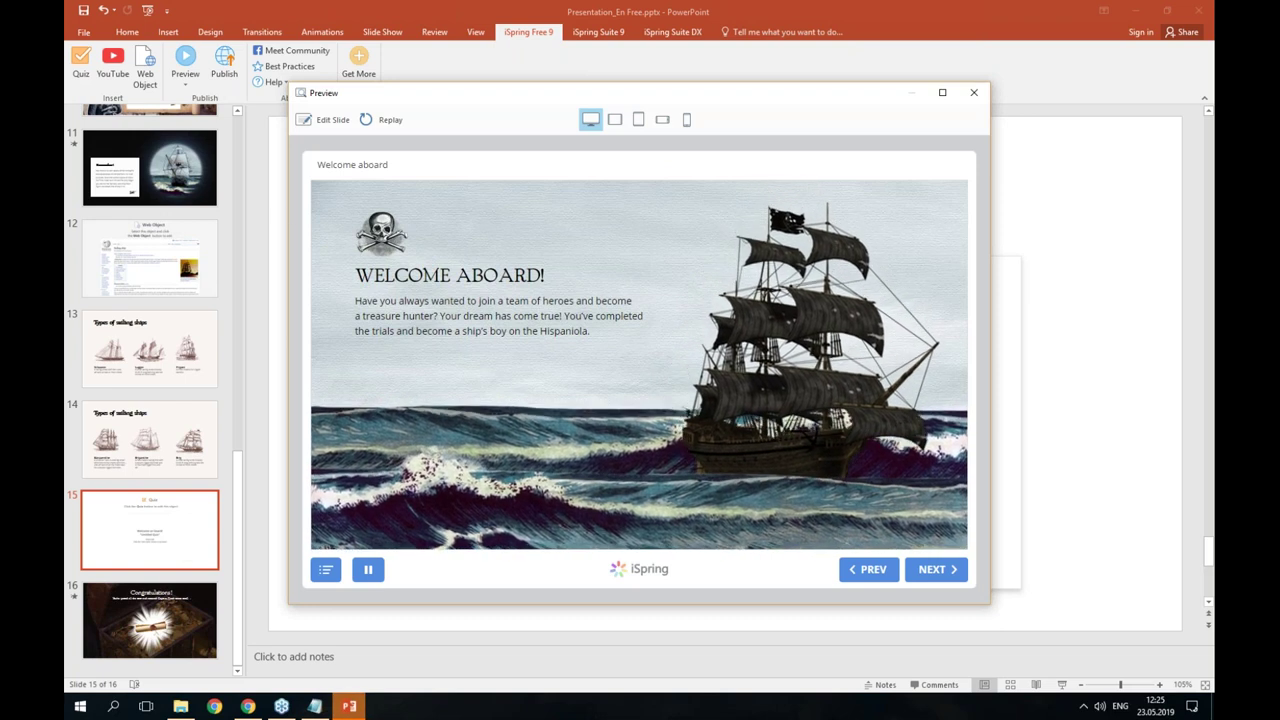
left_click(617, 121)
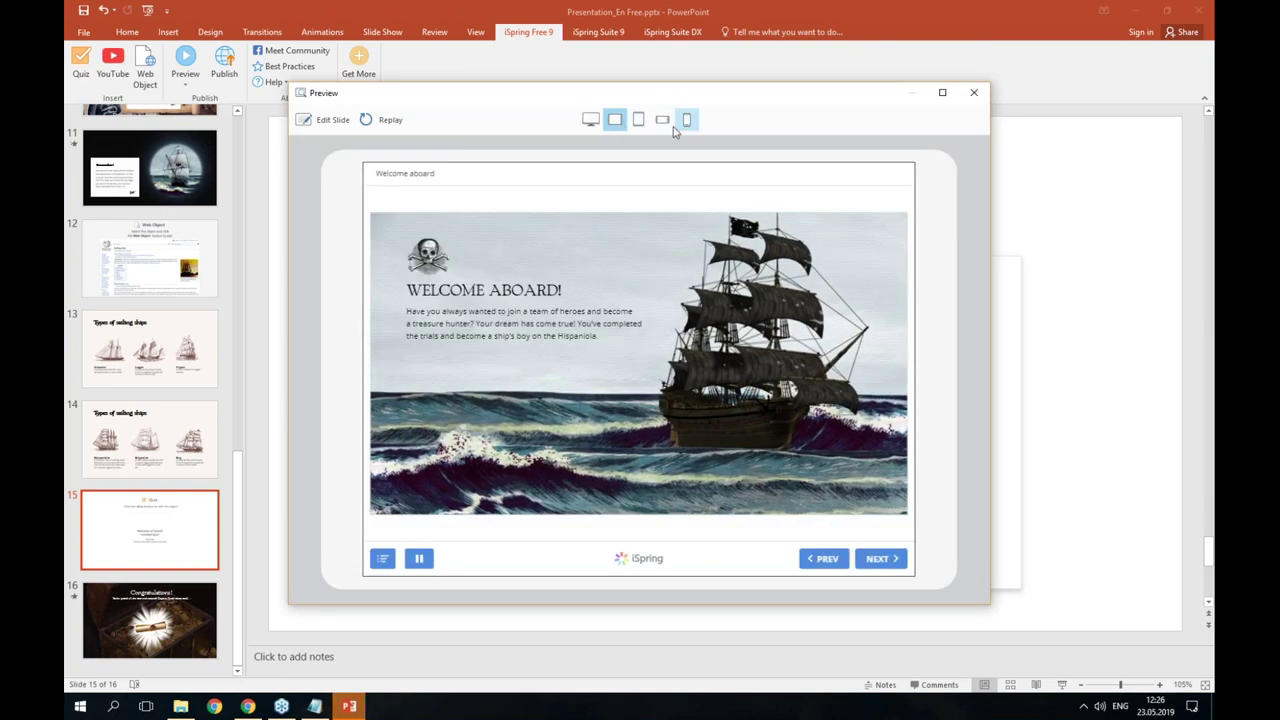
left_click(663, 120)
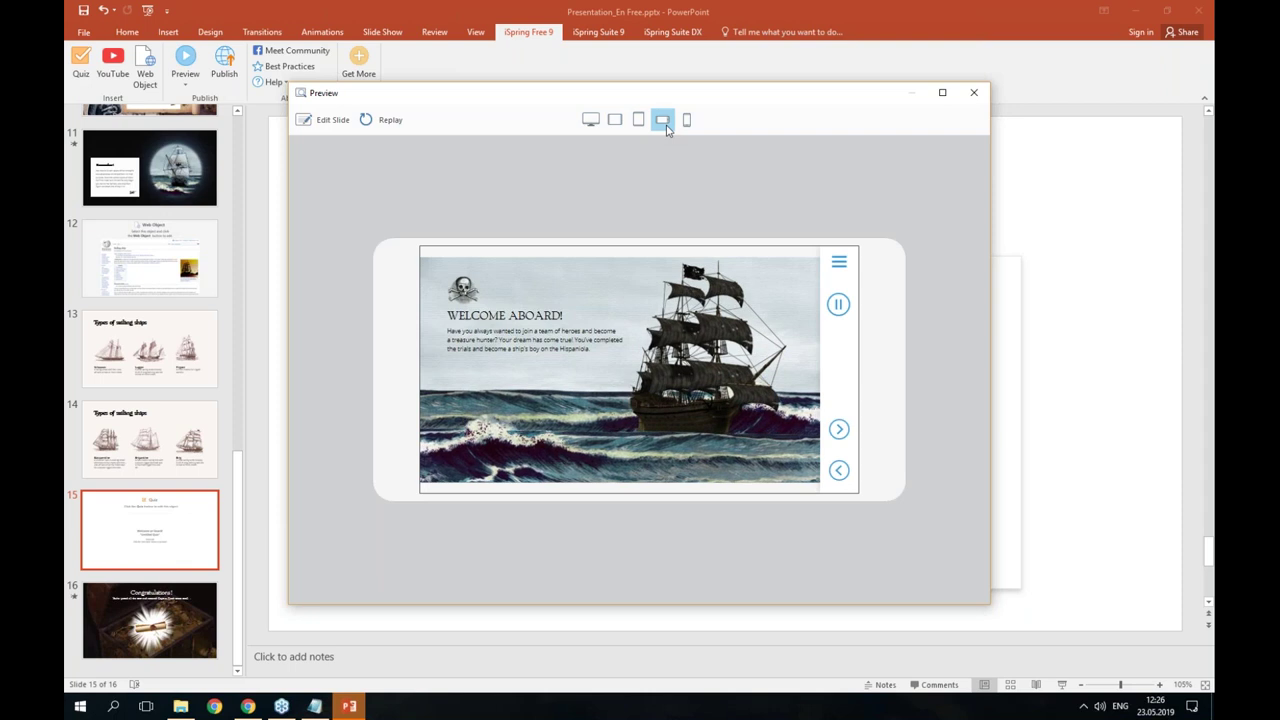
left_click(685, 120)
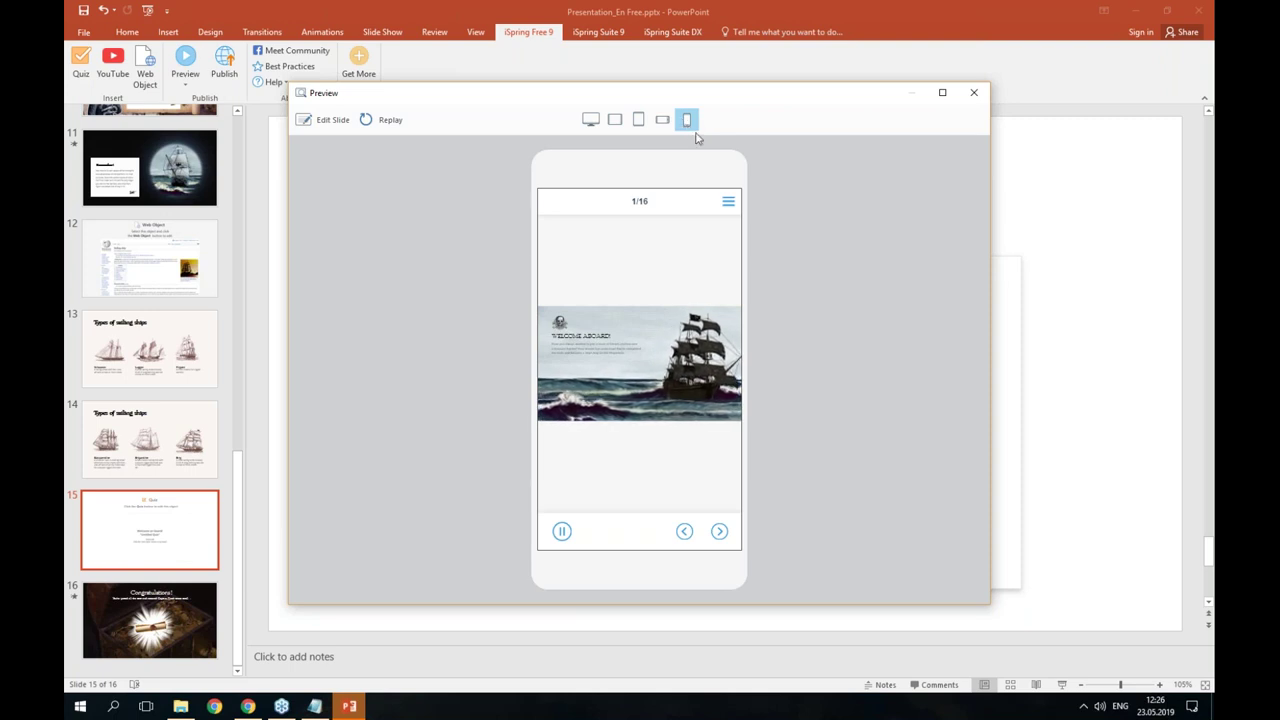
left_click(975, 94)
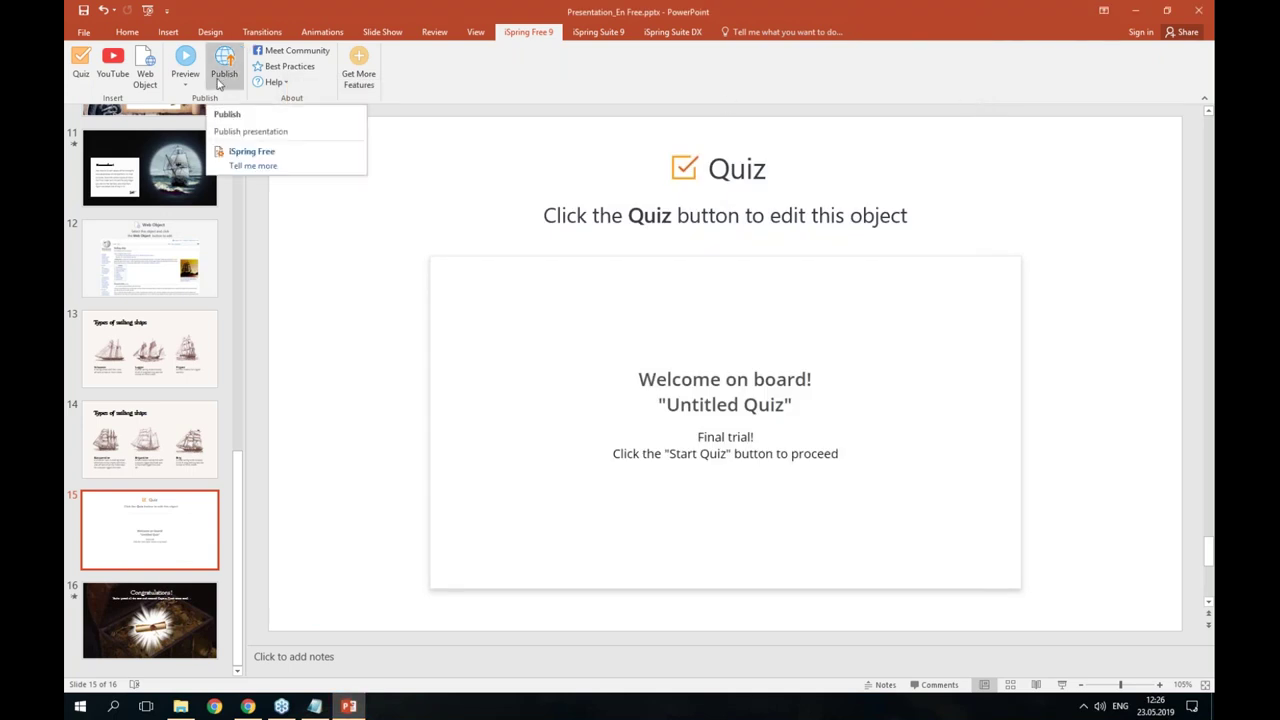
- Set Publish to LMS output with Fit course to browser window and the SCORM 1.2 profile
left_click(220, 76)
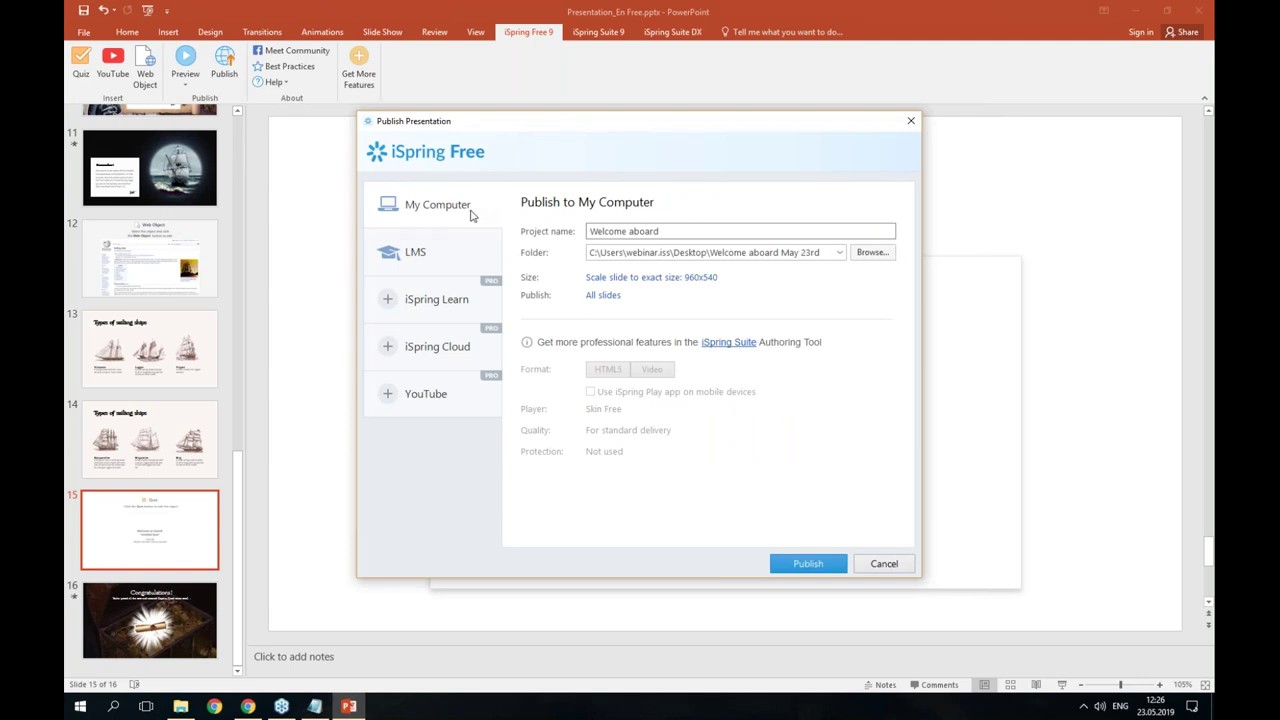
left_click(447, 261)
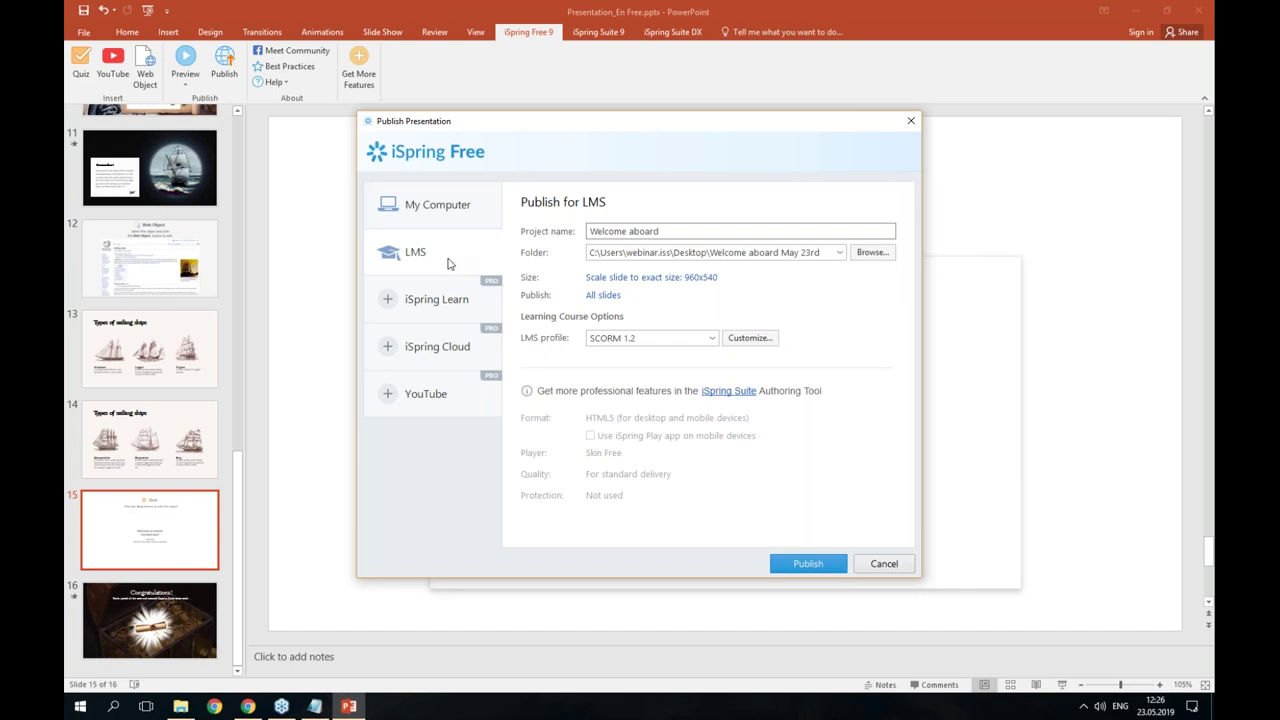
left_click(624, 280)
left_click(581, 322)
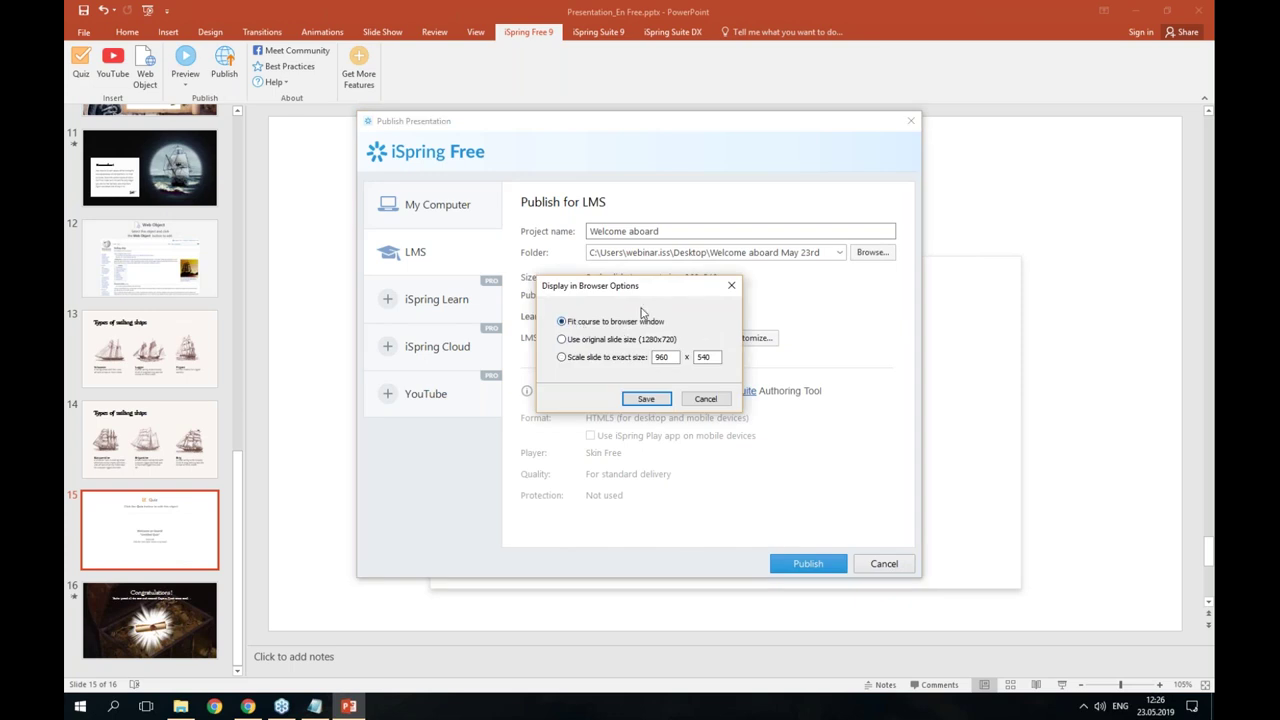
left_click_drag(624, 289, 696, 294)
left_click(718, 404)
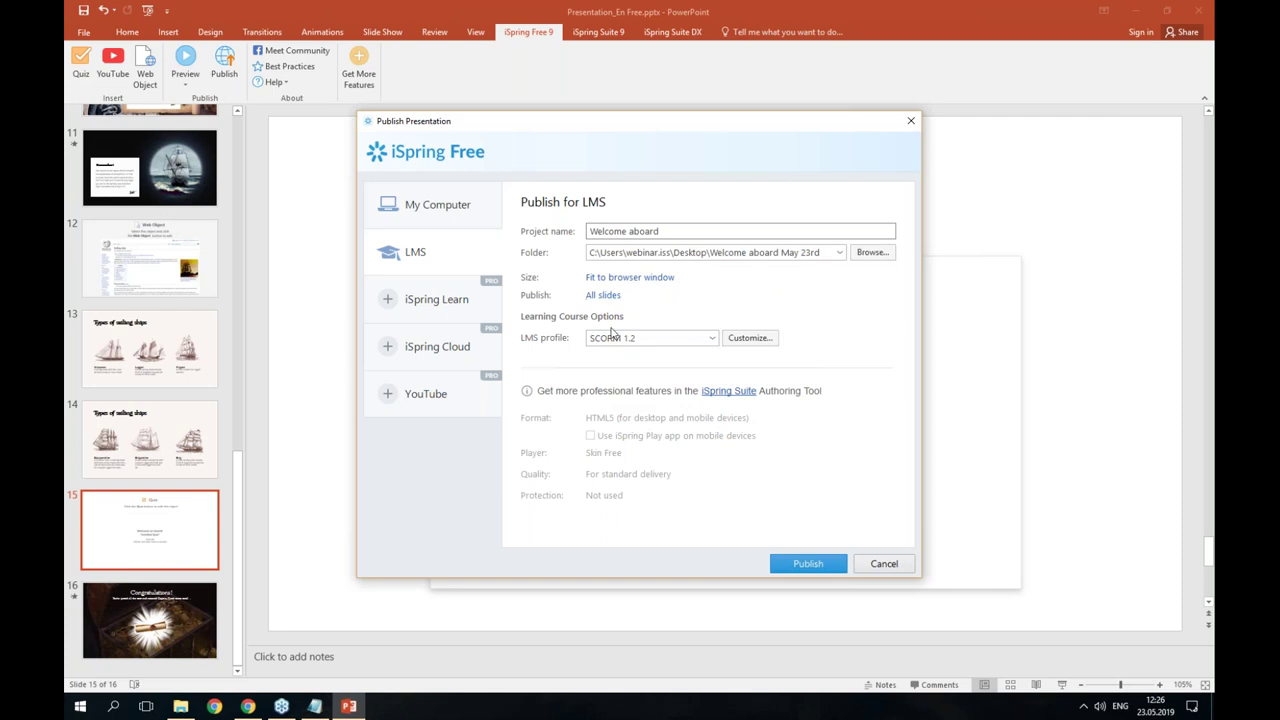
left_click(640, 343)
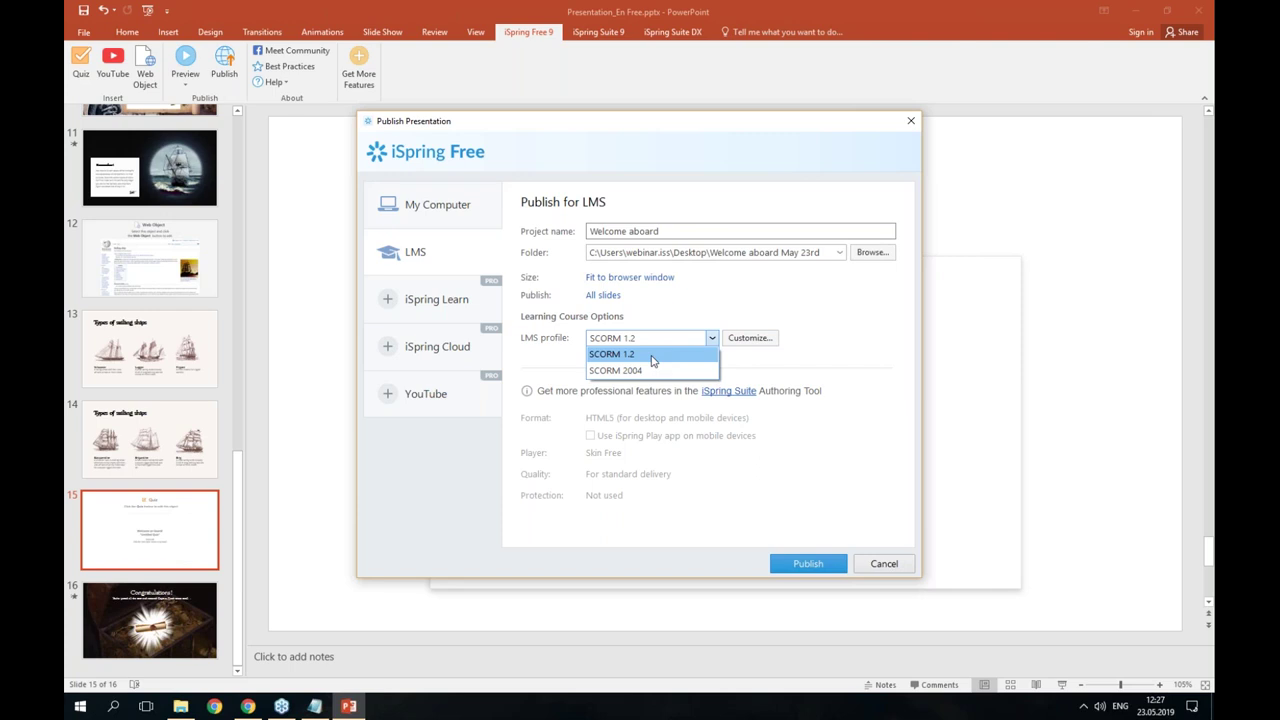
left_click(651, 359)
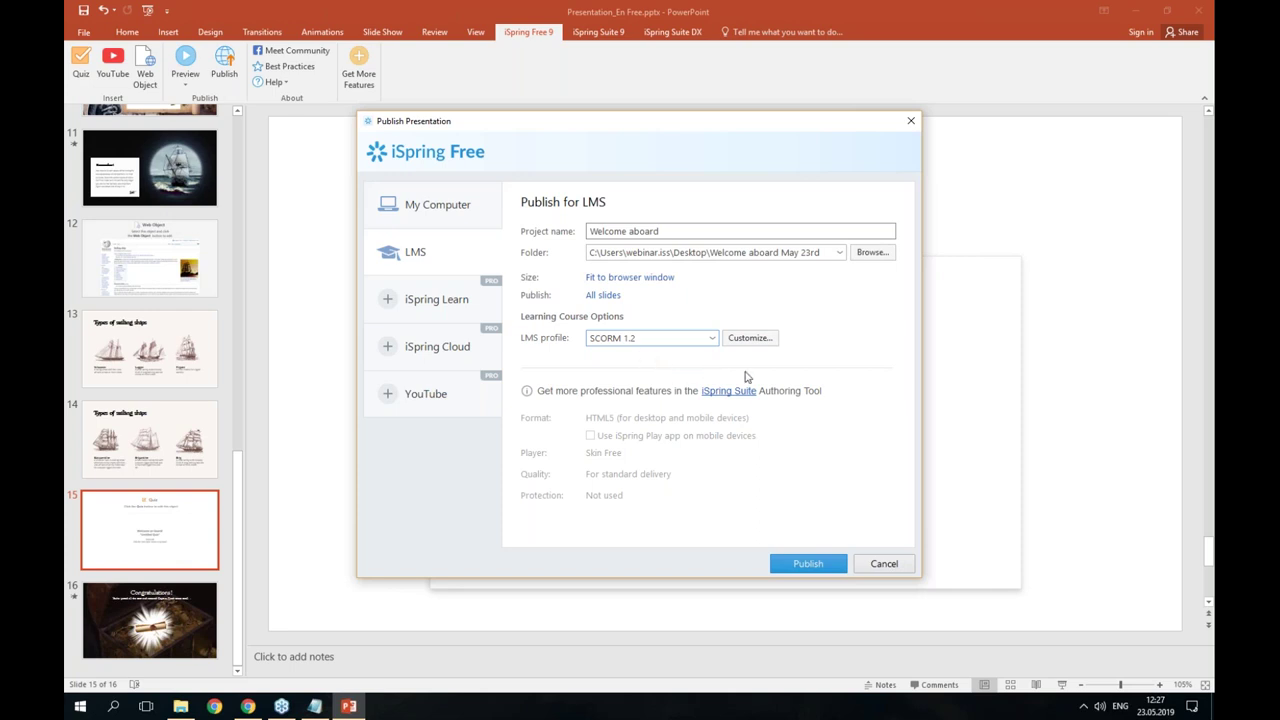
left_click(750, 337)
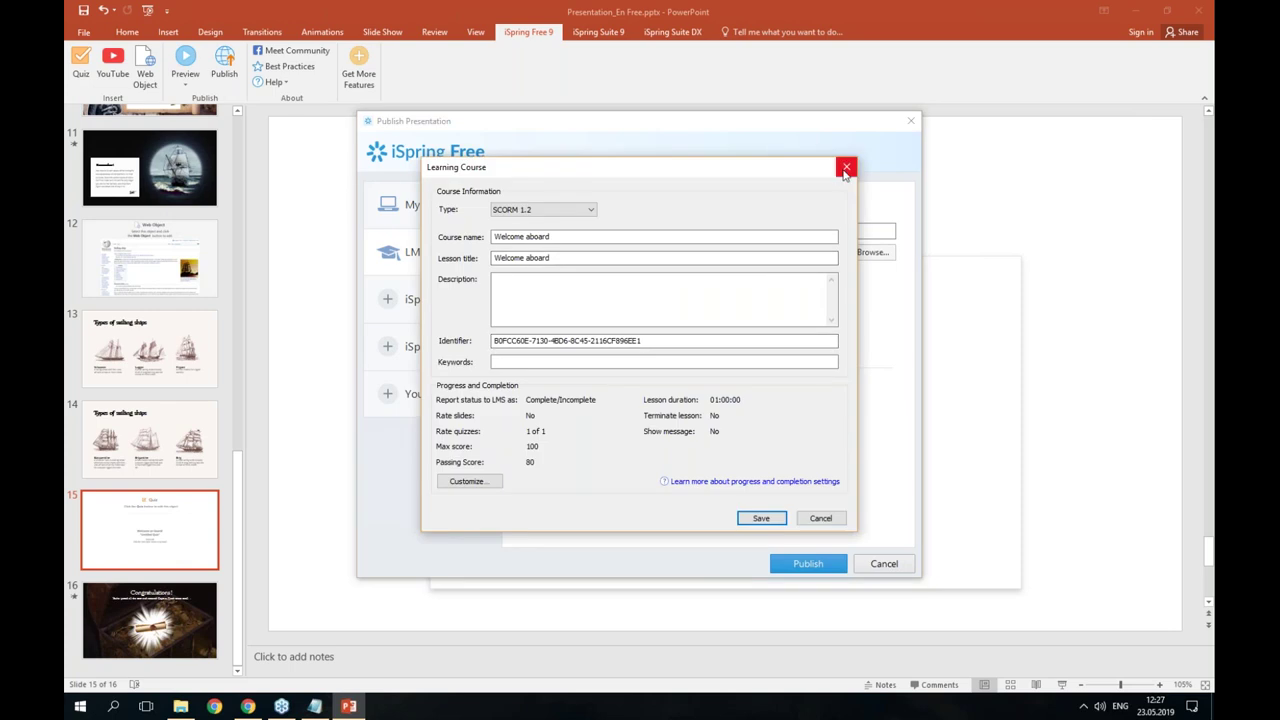
left_click(846, 168)
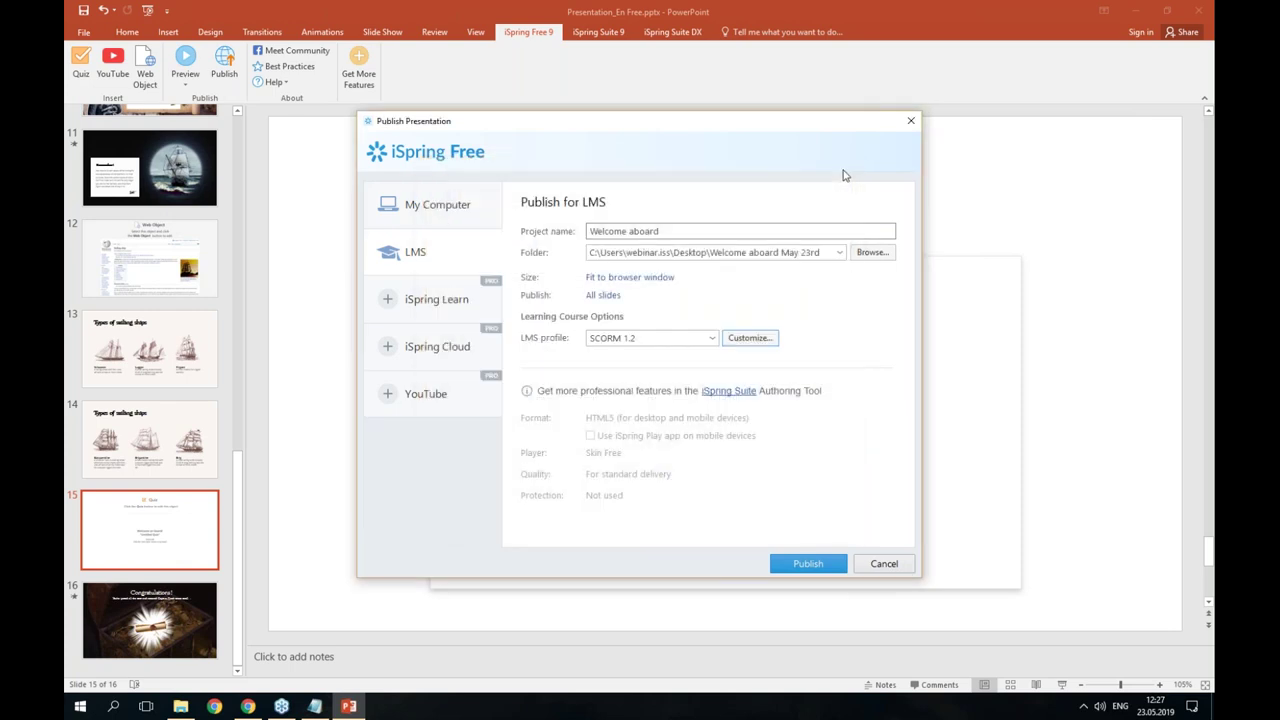
- Publish the course as Welcome aboard.zip, open its folder, and switch to the Sailing ship Chrome window
left_click(810, 568)
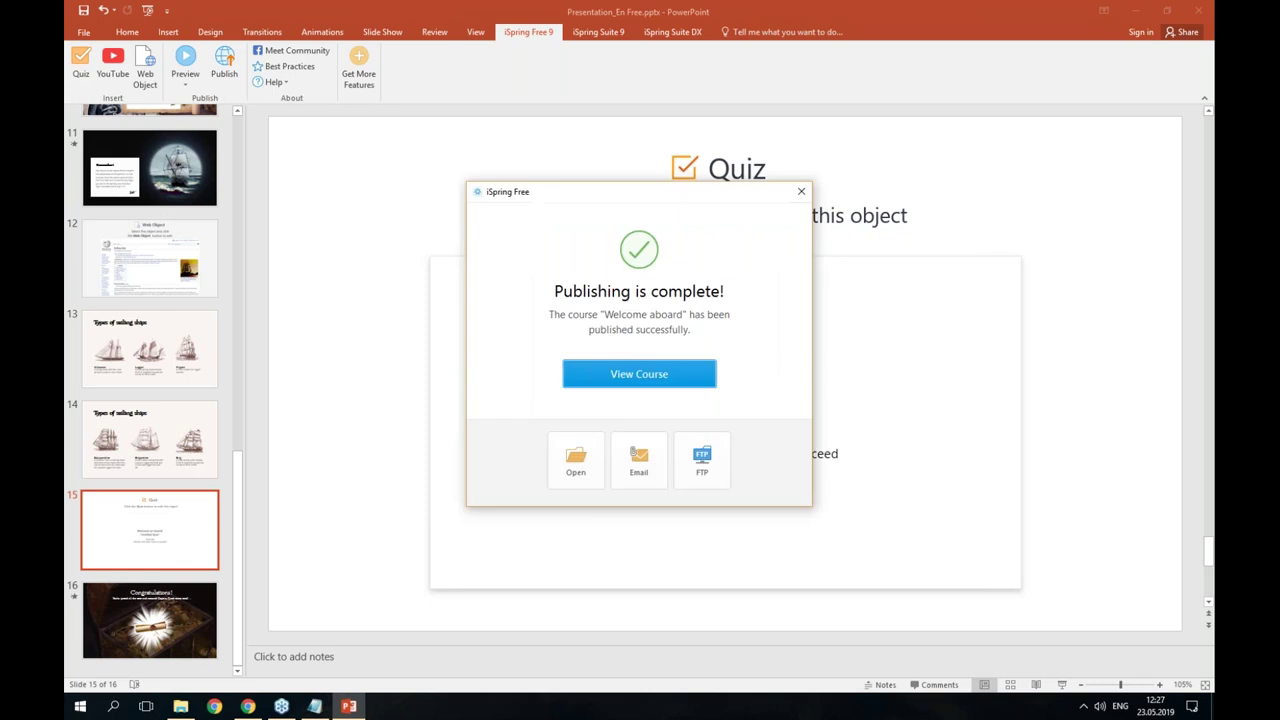
left_click(578, 462)
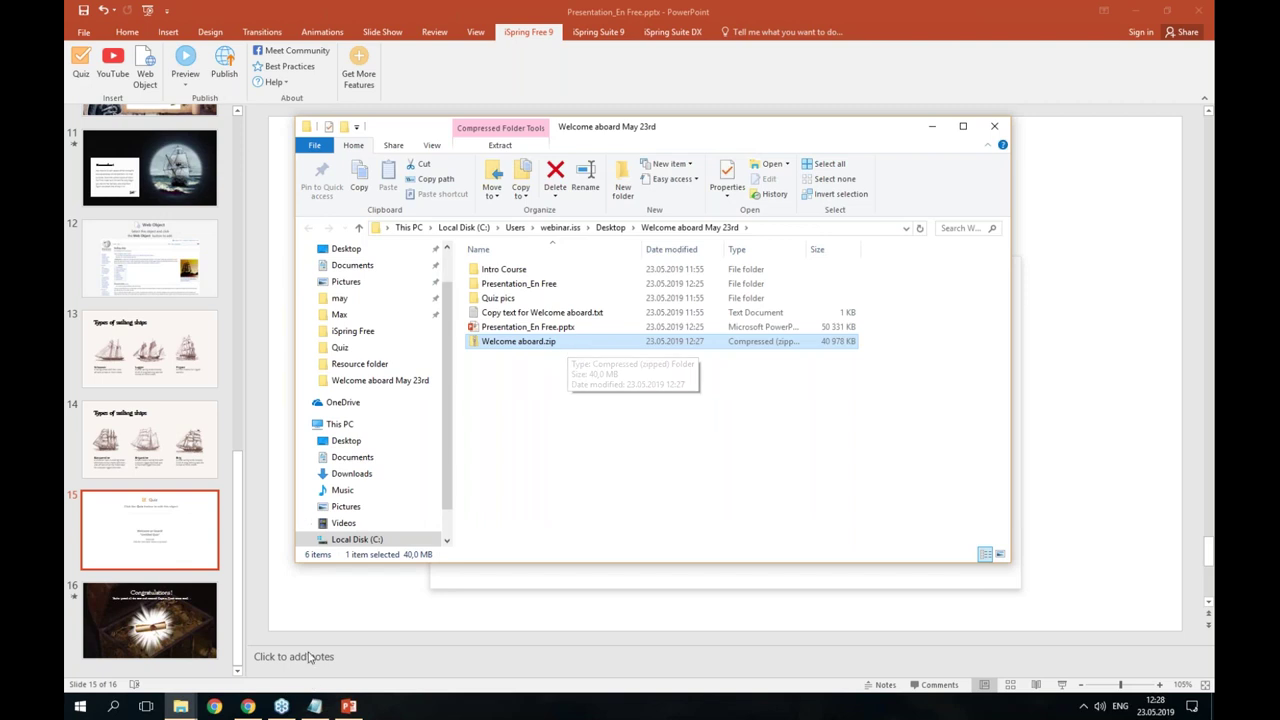
mouse_move(254, 710)
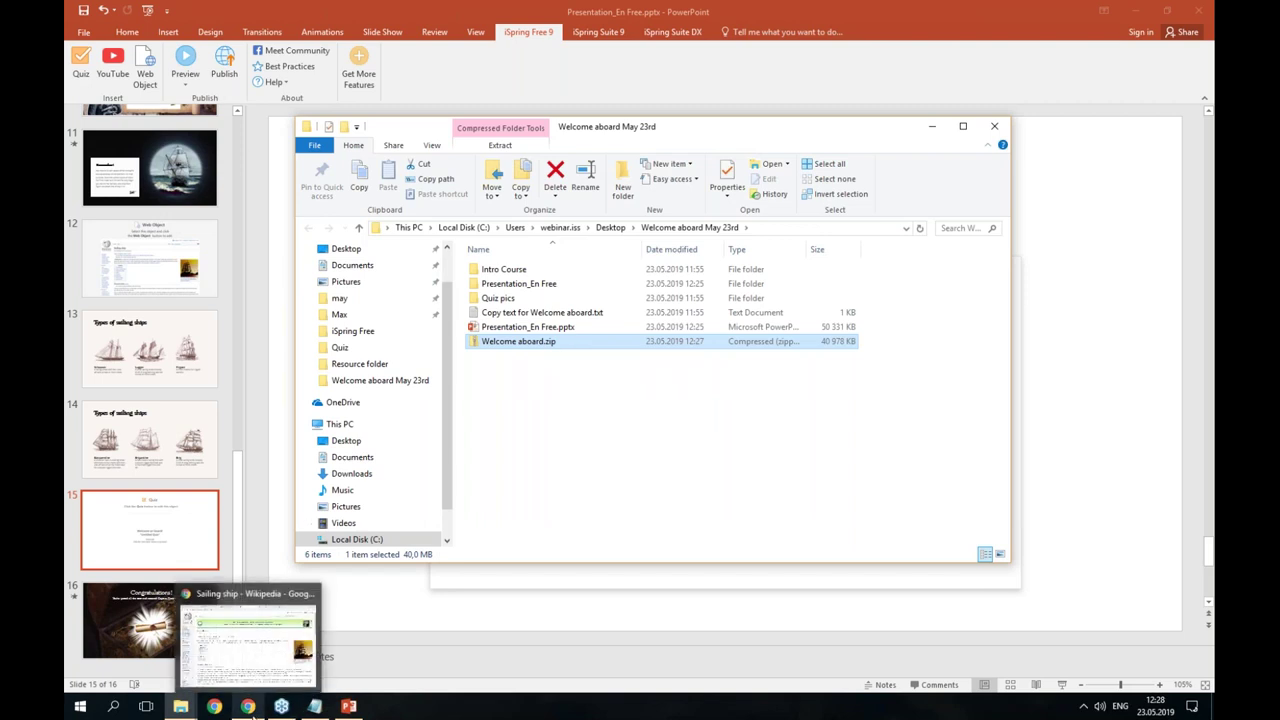
left_click(250, 706)
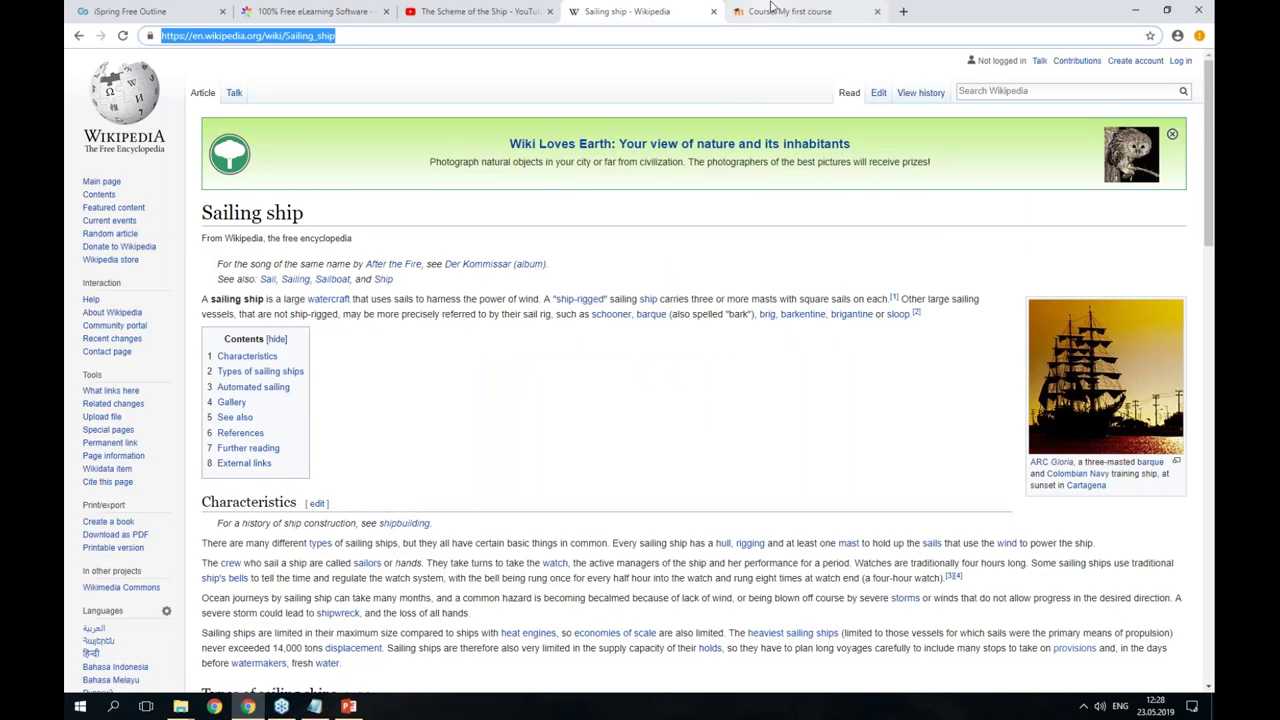
- Switch to My first course in Moodle and turn editing on from the course settings menu
left_click(770, 12)
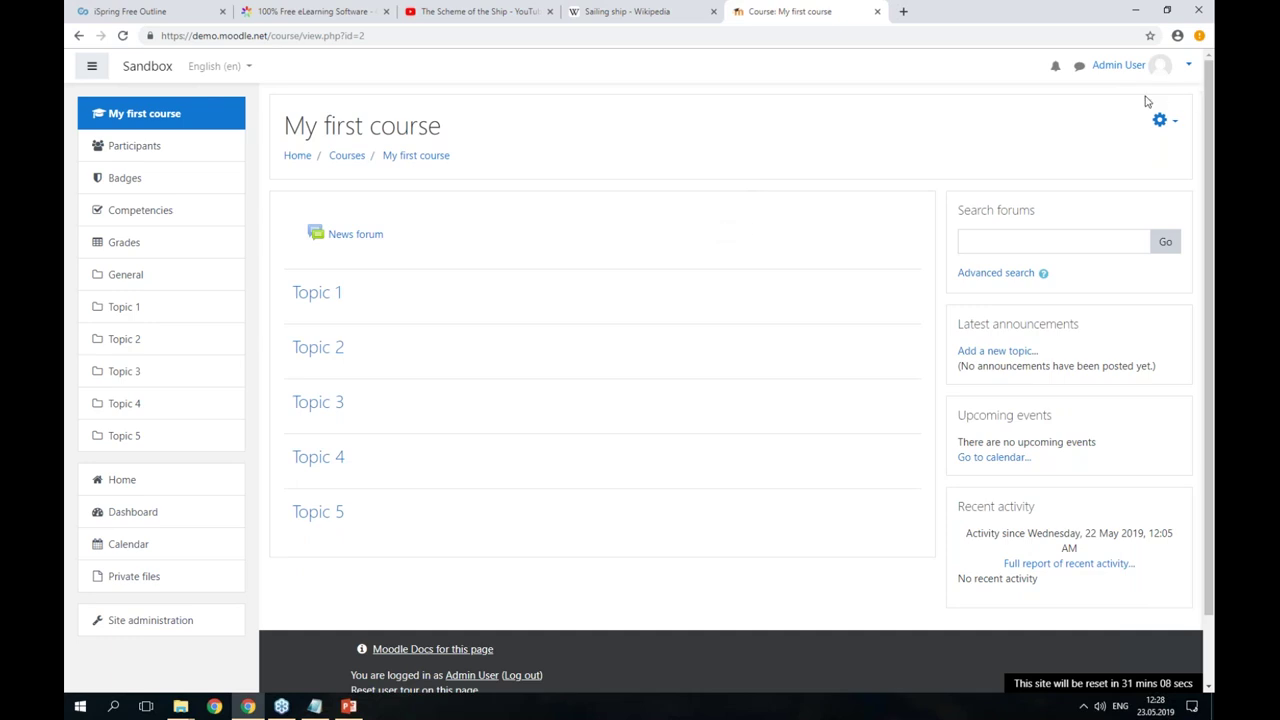
left_click(1163, 127)
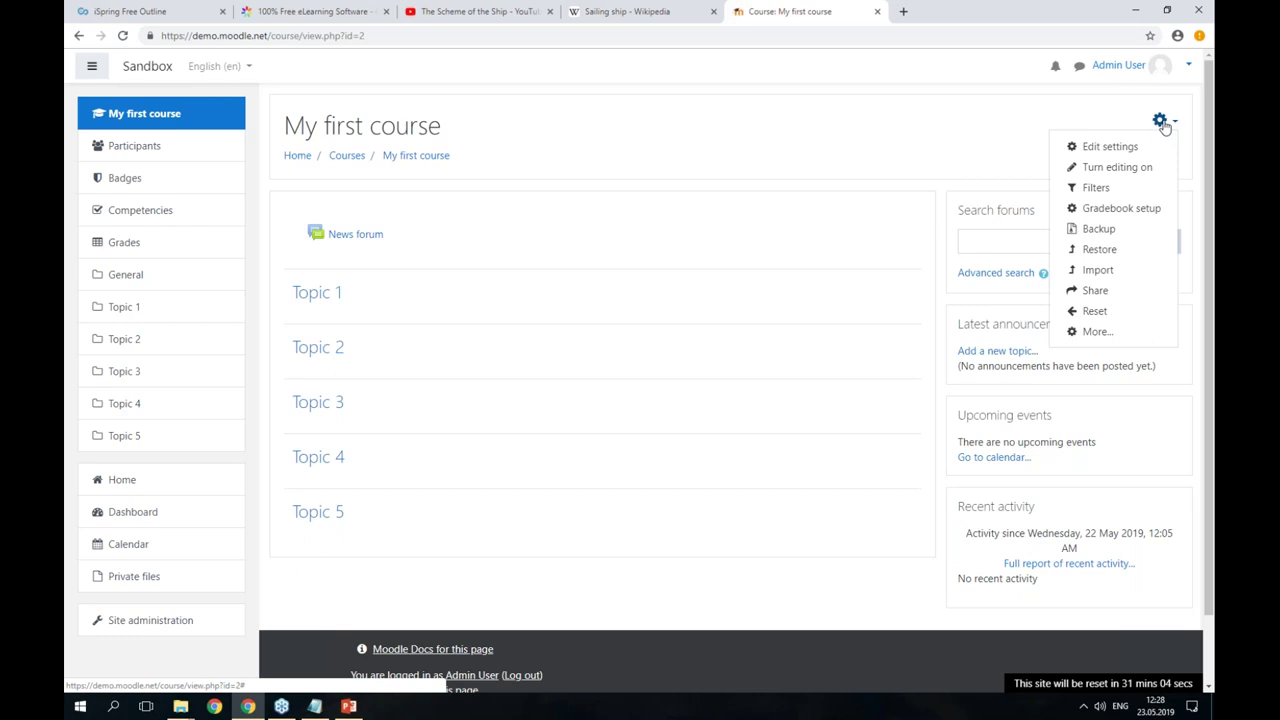
left_click(1128, 166)
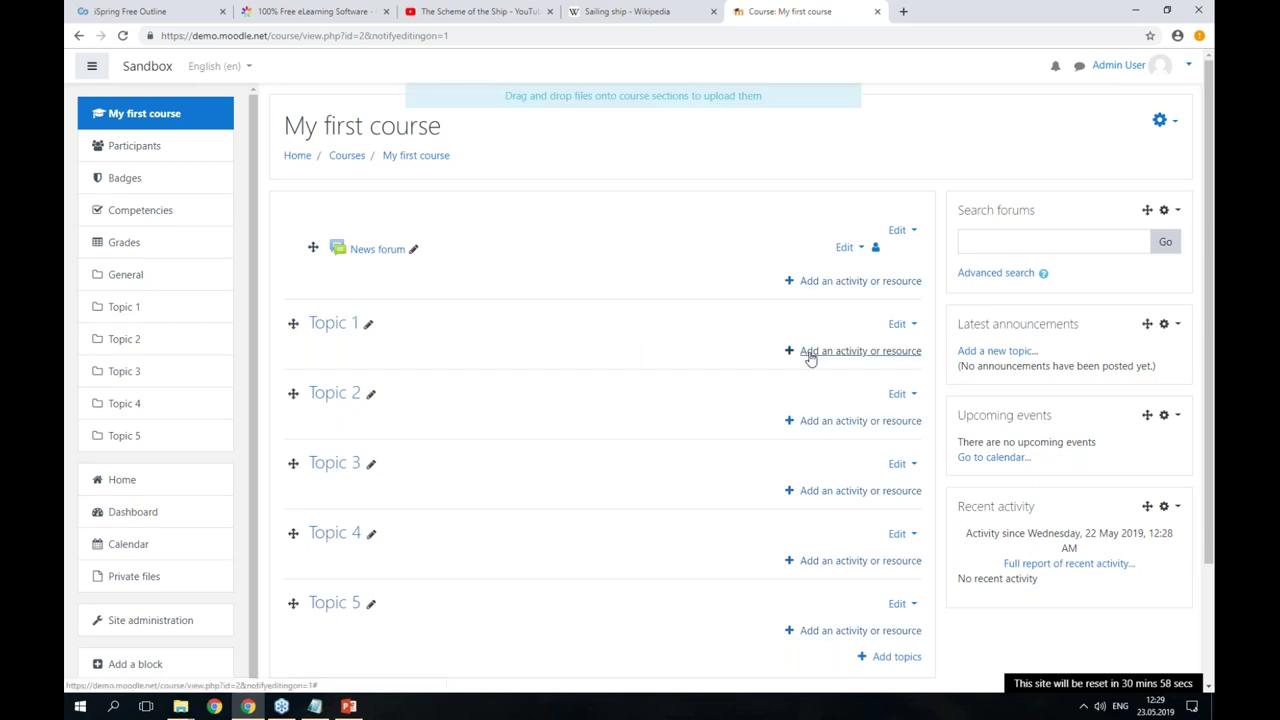
- Add a SCORM package activity to Topic 1 and name it 'Welcome Aboard'
left_click(810, 352)
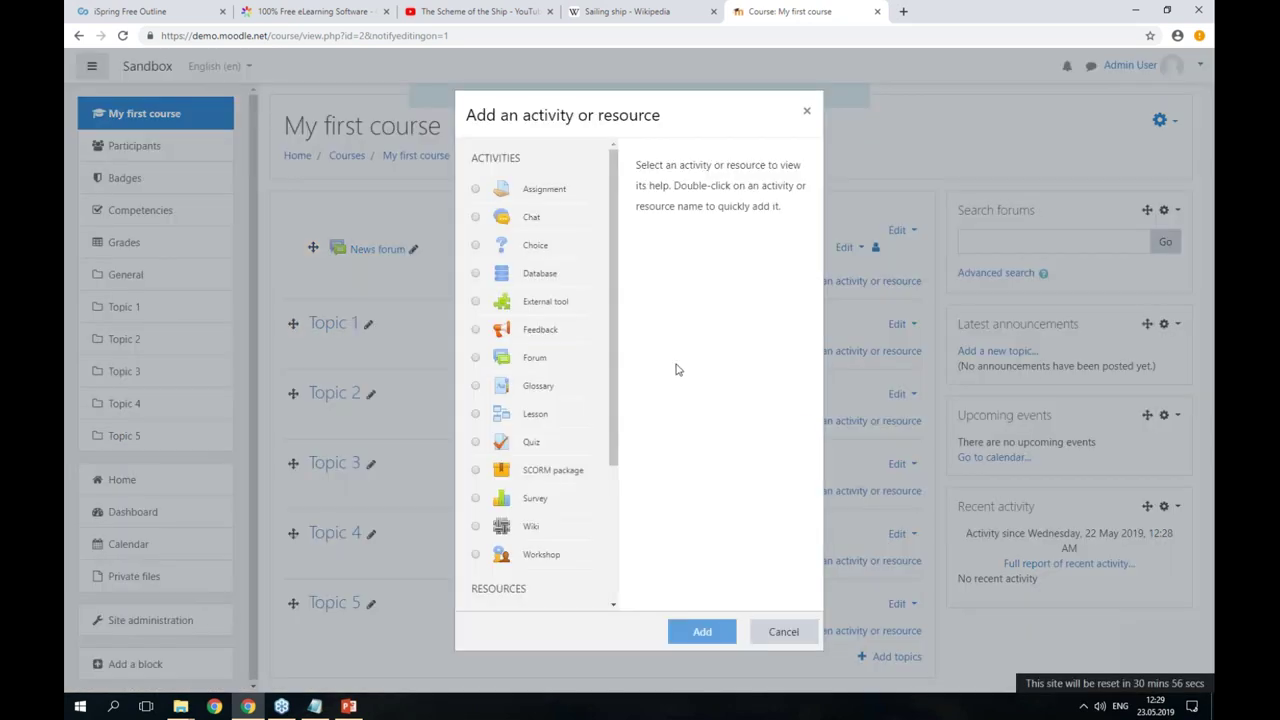
left_click(545, 476)
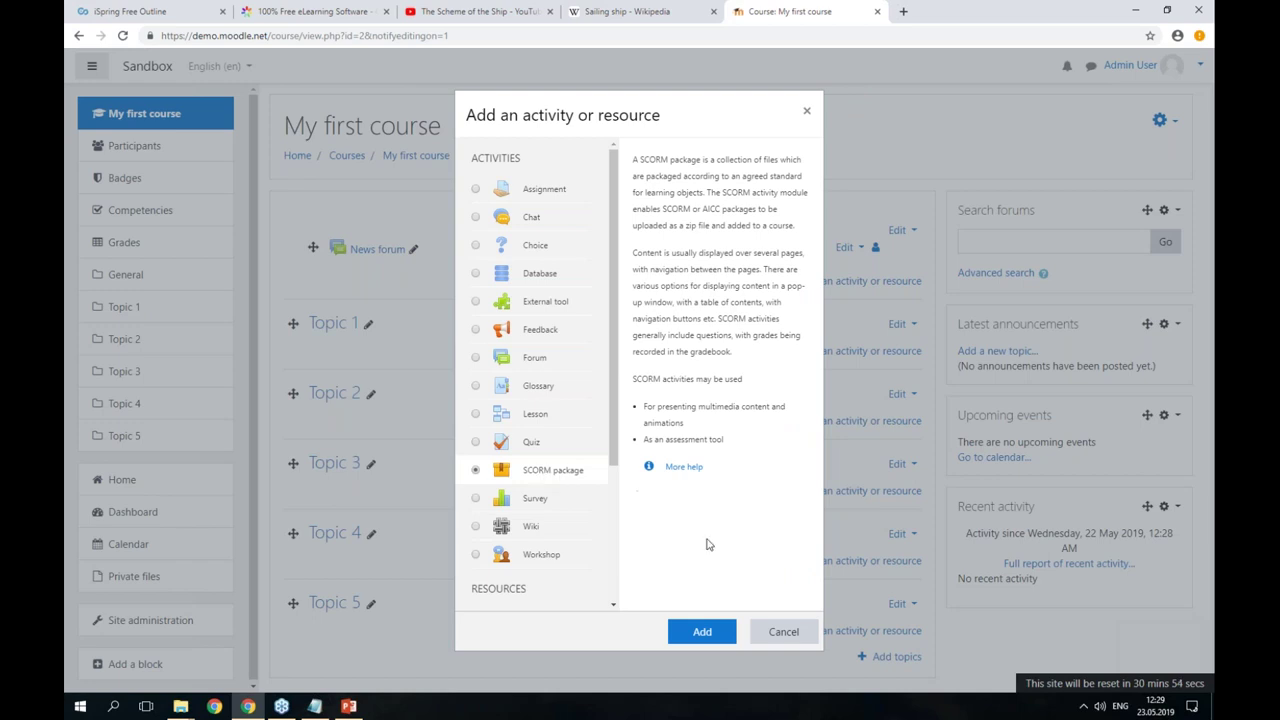
left_click(702, 630)
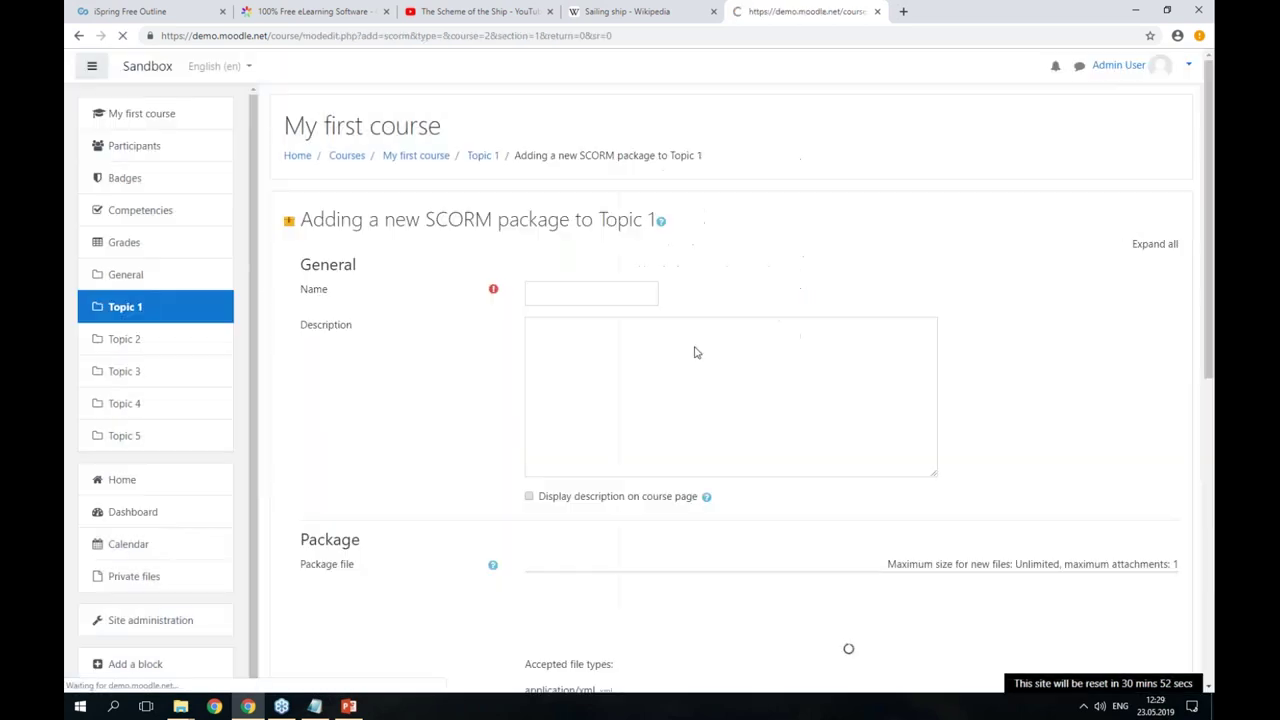
left_click(605, 294)
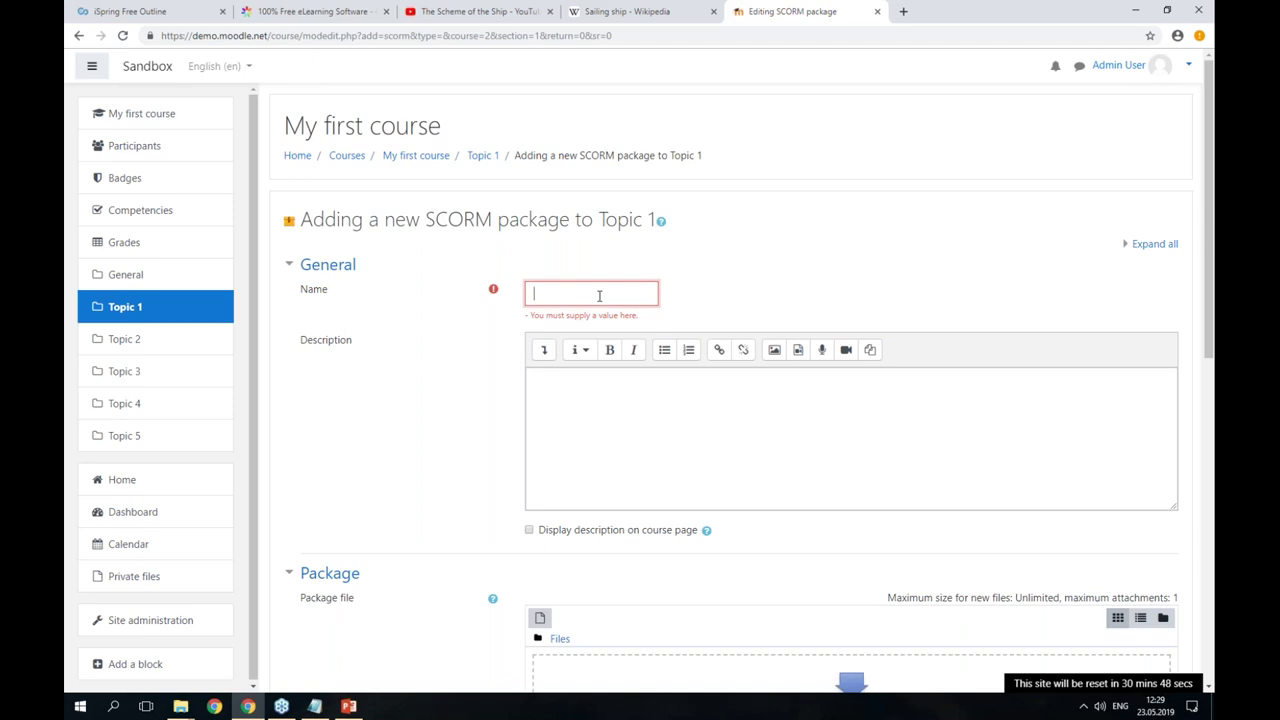
type("Welcome")
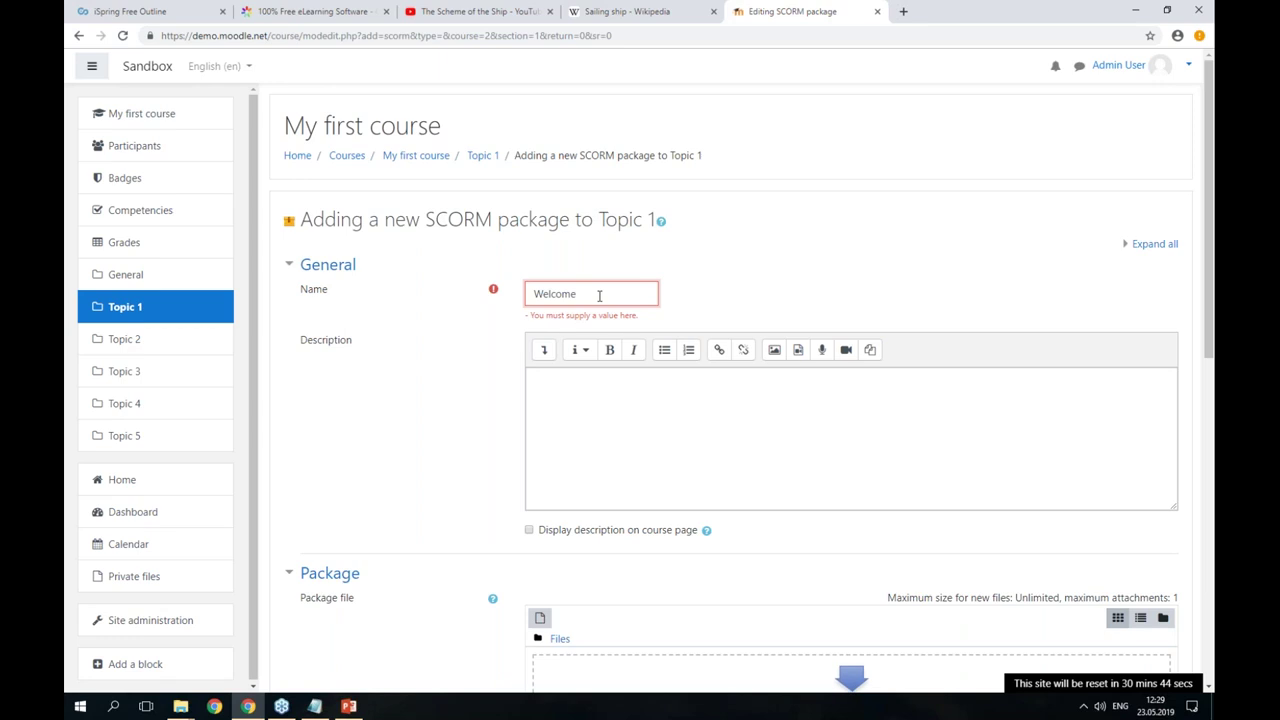
type(" Aboard!")
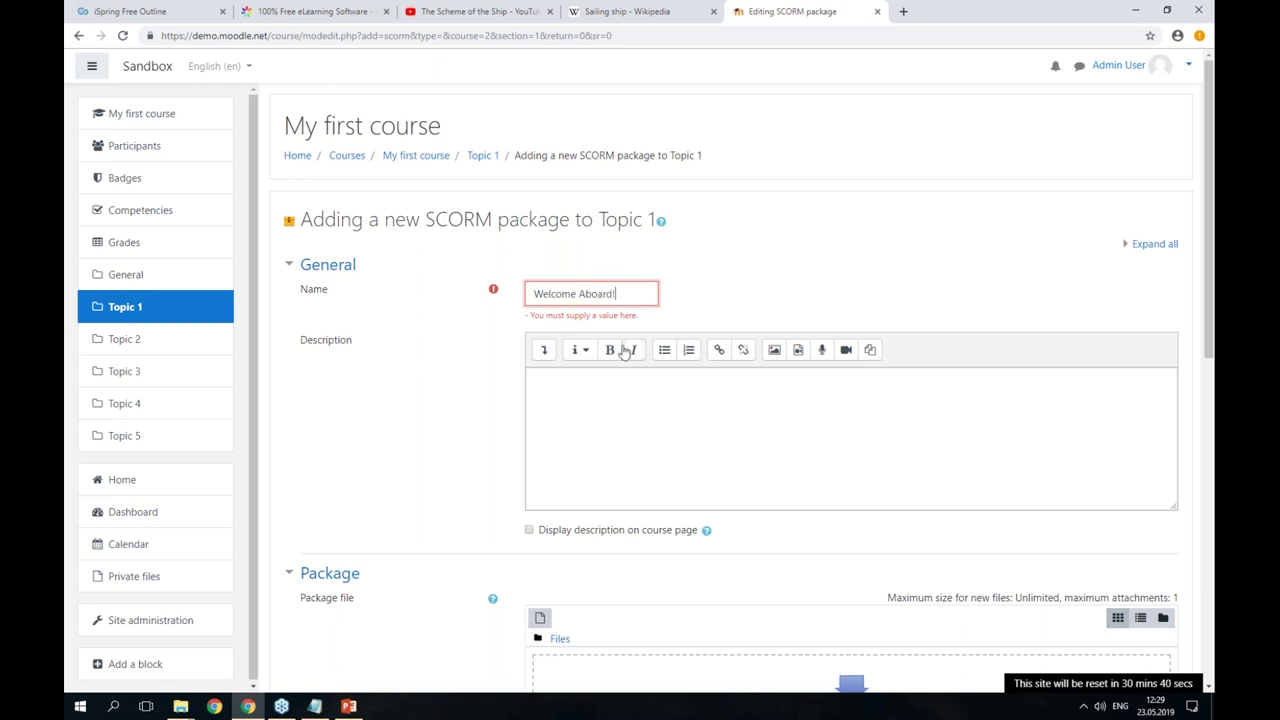
scroll(706, 400, "down", 4)
- Upload Welcome aboard.zip from the Desktop's Welcome aboard May 23rd folder as the package file
left_click(841, 352)
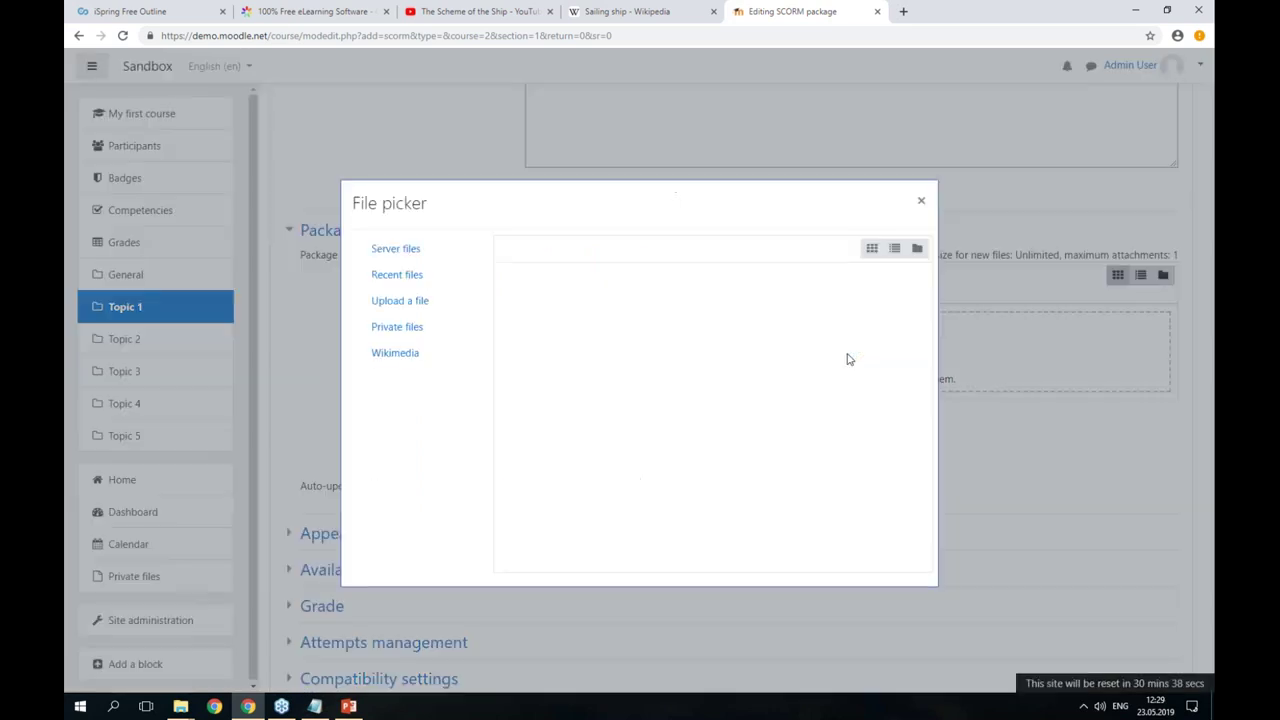
left_click(420, 306)
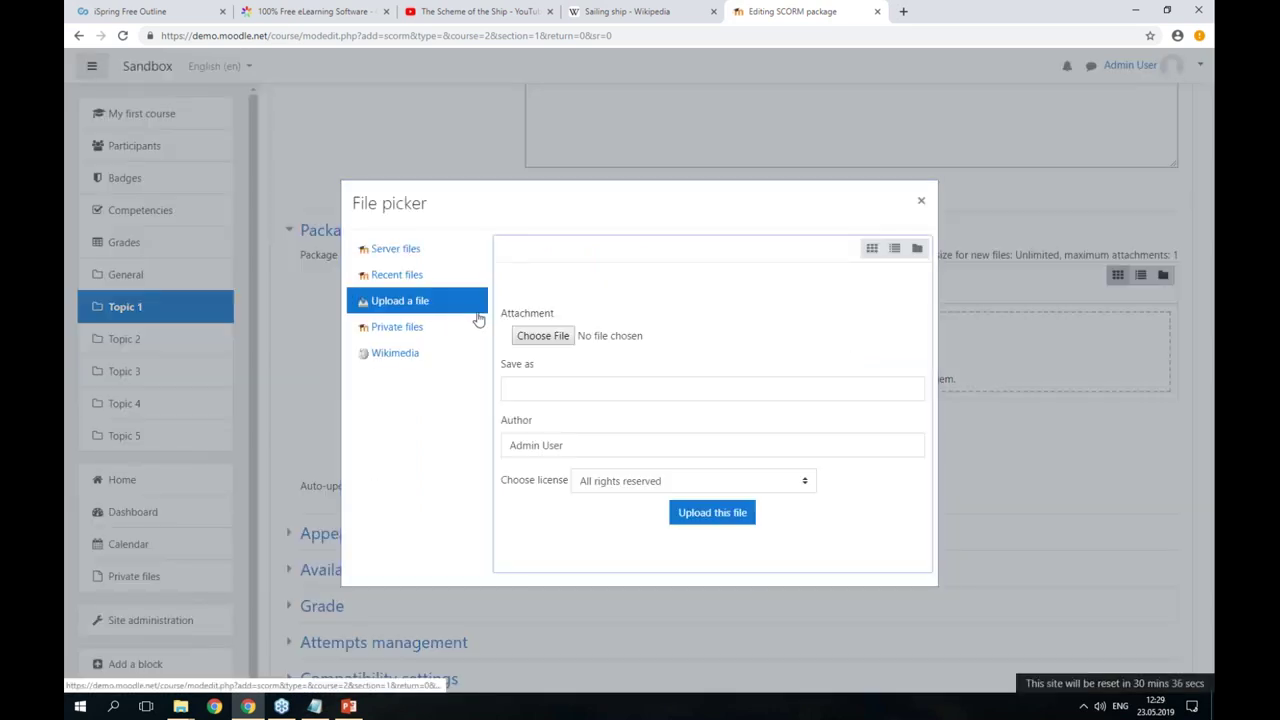
left_click(533, 338)
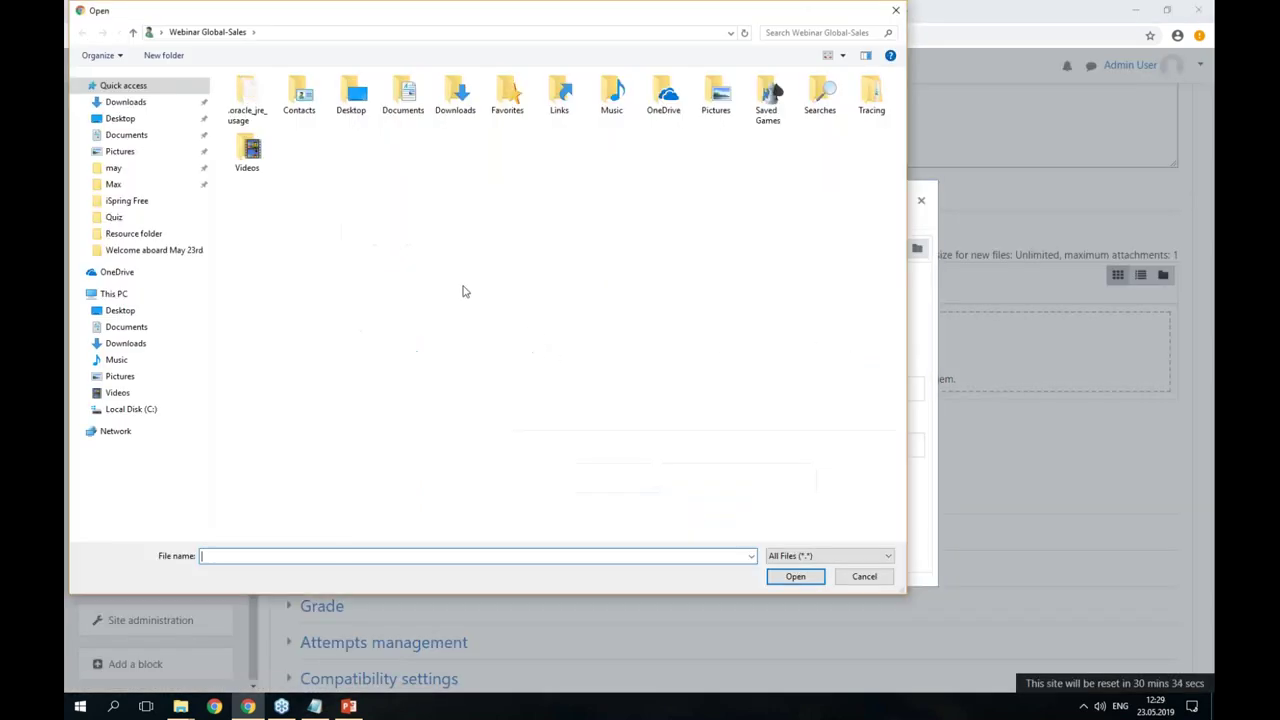
left_click(120, 118)
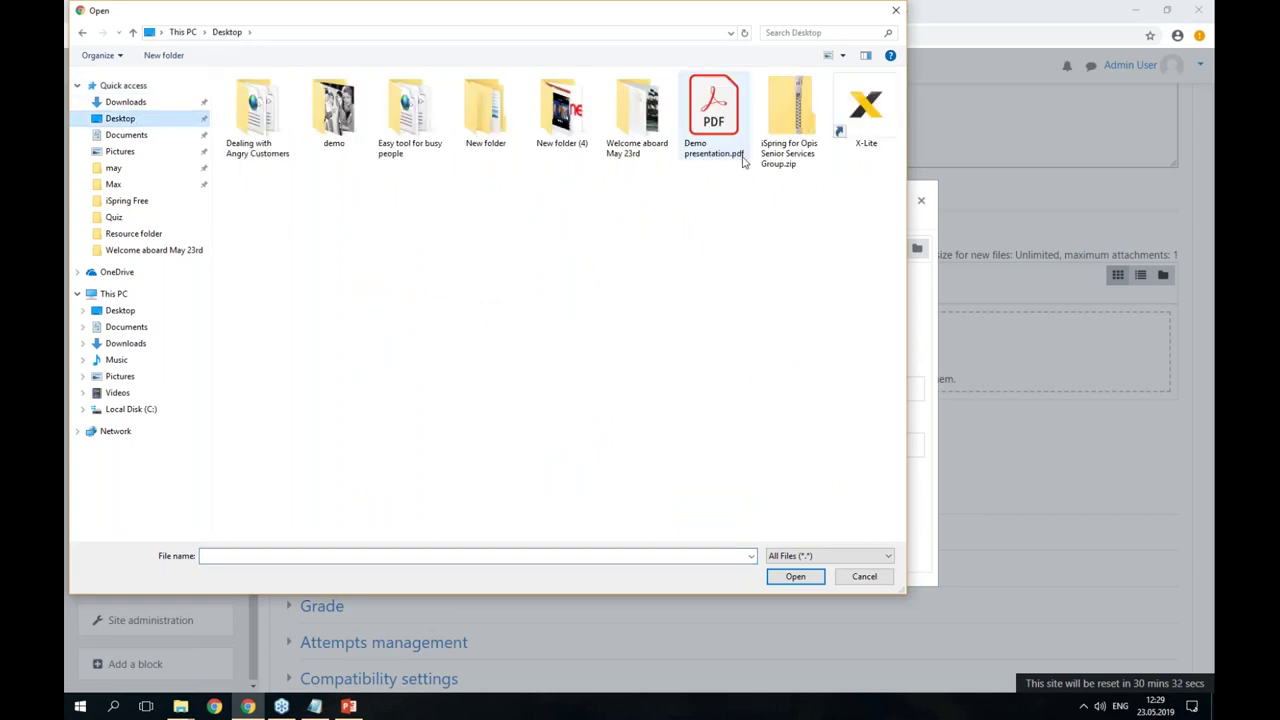
double_click(636, 110)
double_click(305, 170)
left_click(719, 521)
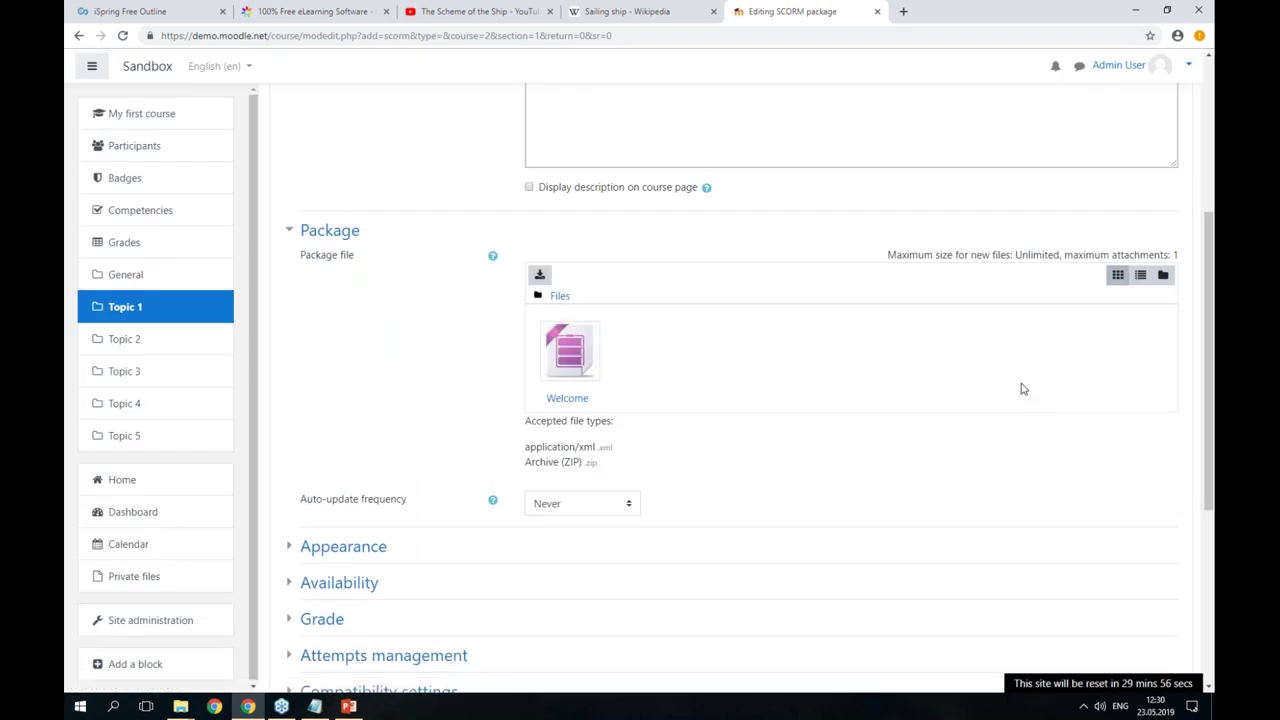
- Save the new Welcome Aboard SCORM activity and display it
scroll(768, 440, "down", 2)
scroll(798, 326, "down", 3)
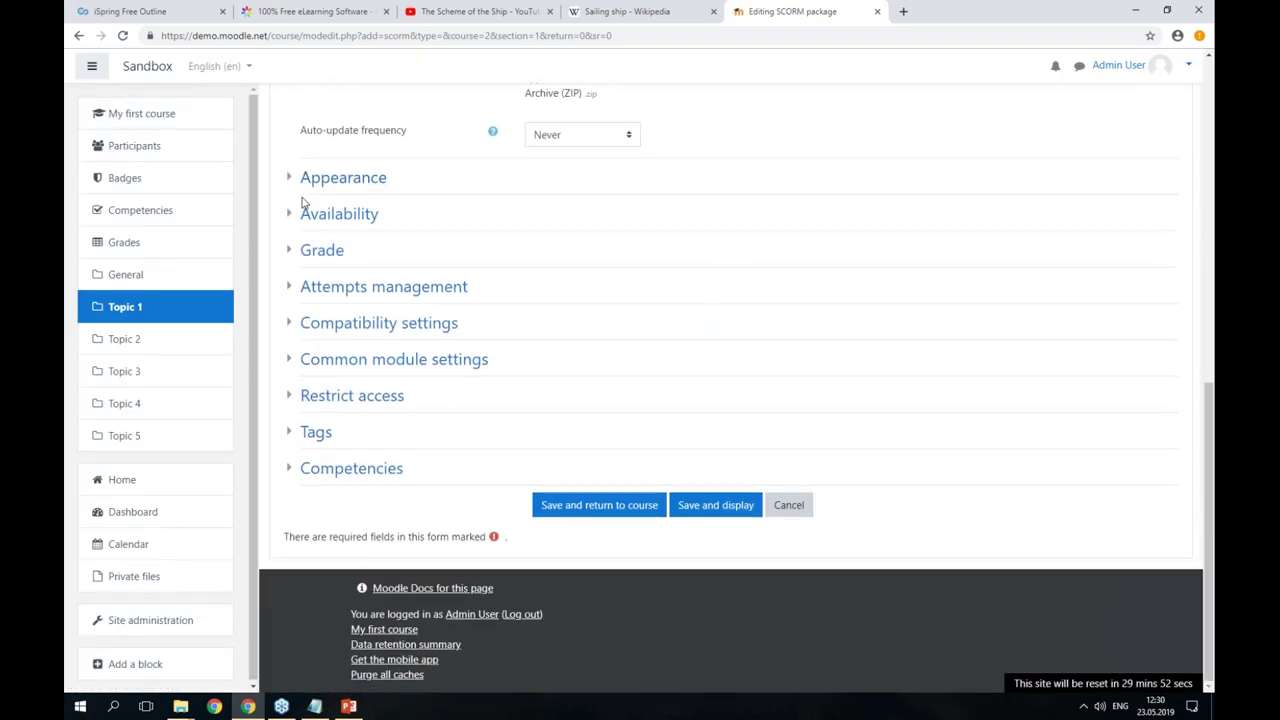
left_click(712, 514)
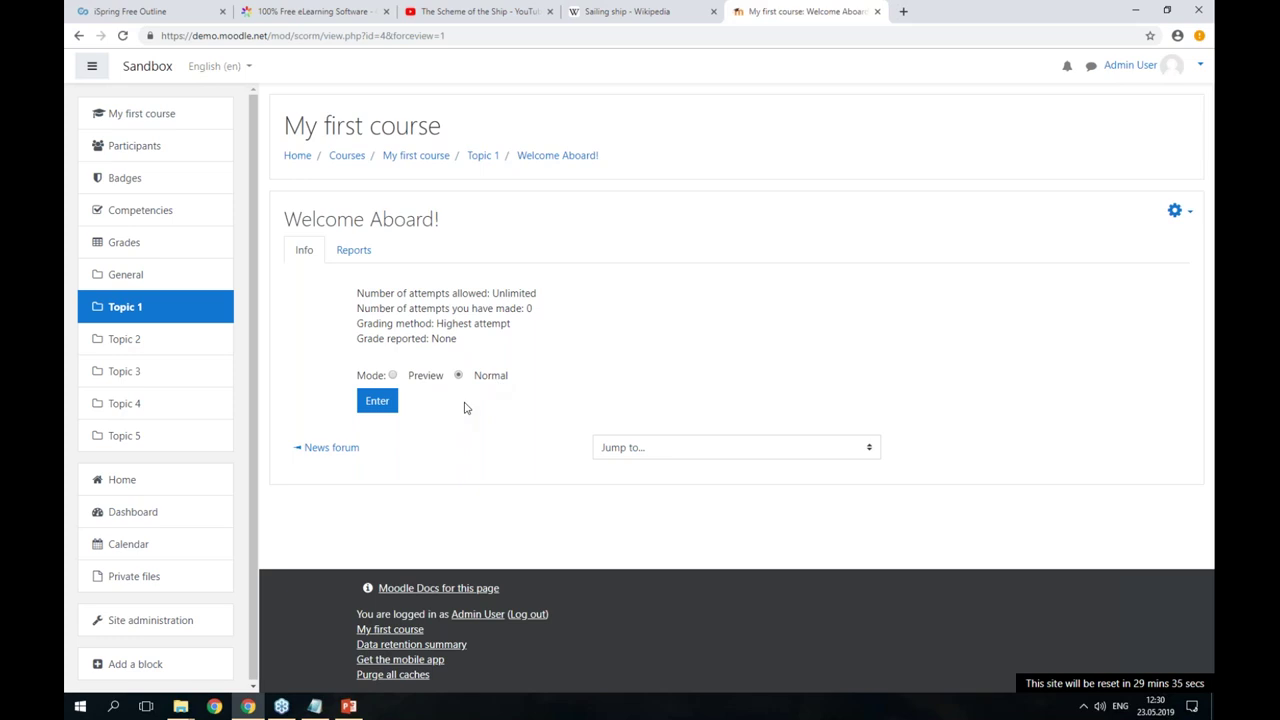
- Enter the Welcome Aboard activity and hide its table of contents to show the opening slide
left_click(385, 402)
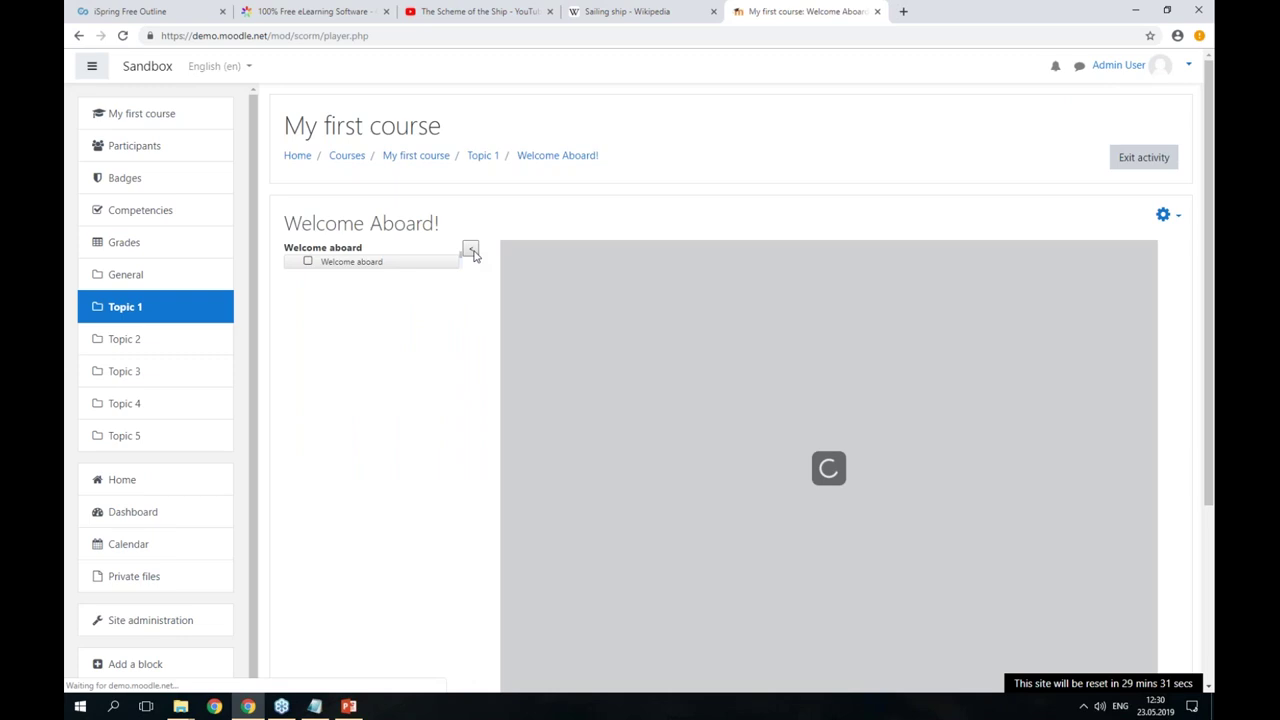
left_click(471, 250)
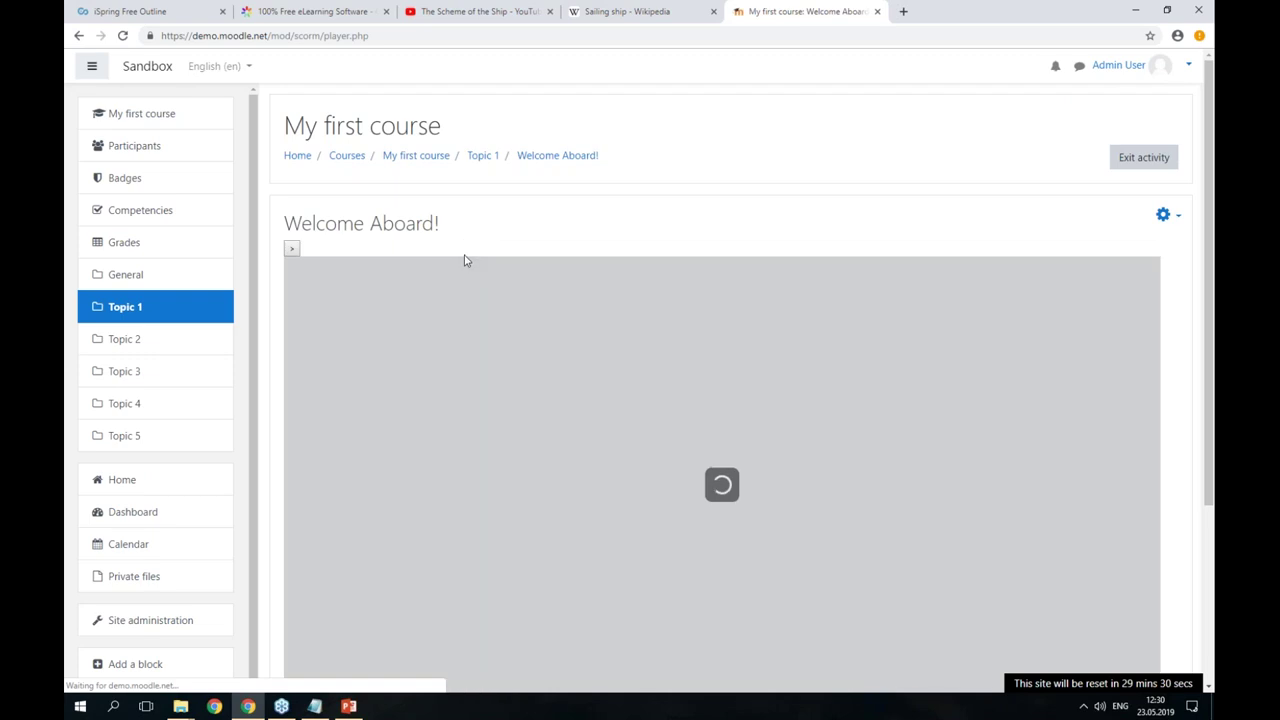
scroll(960, 170, "down", 2)
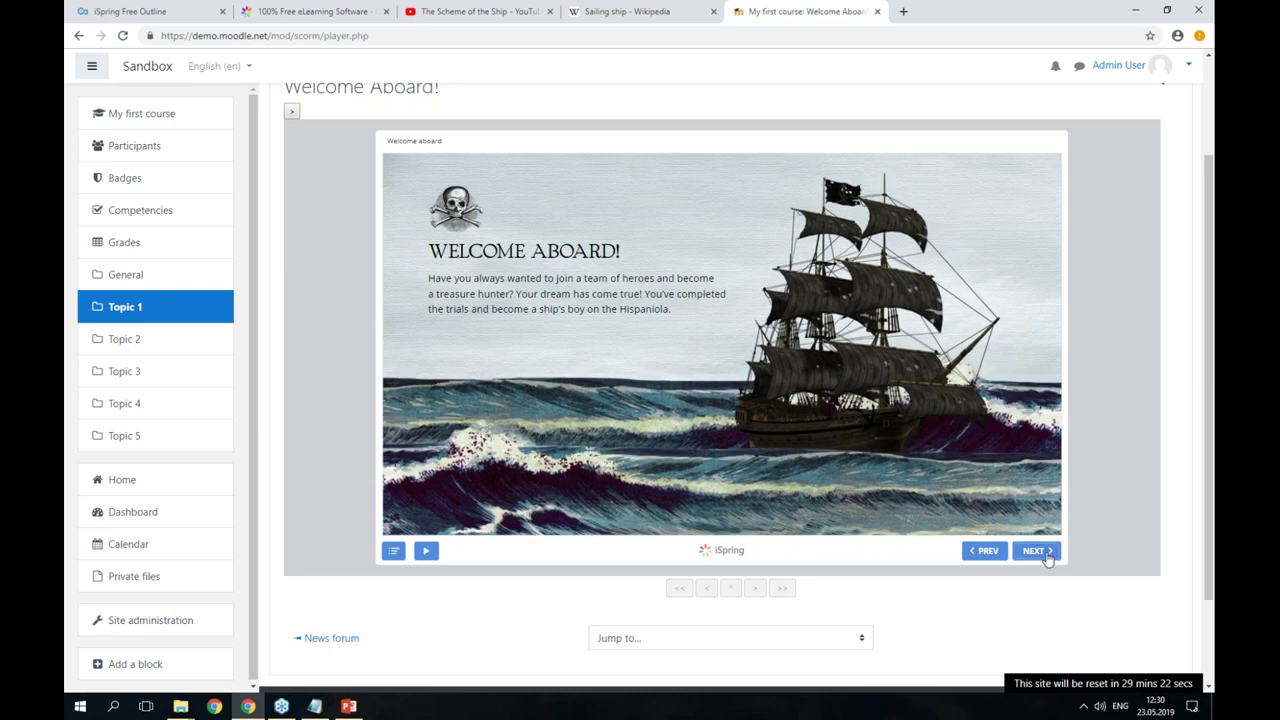
- Advance past the Ahoy there! and captain slides and play The Scheme of the Ship video
left_click(1036, 551)
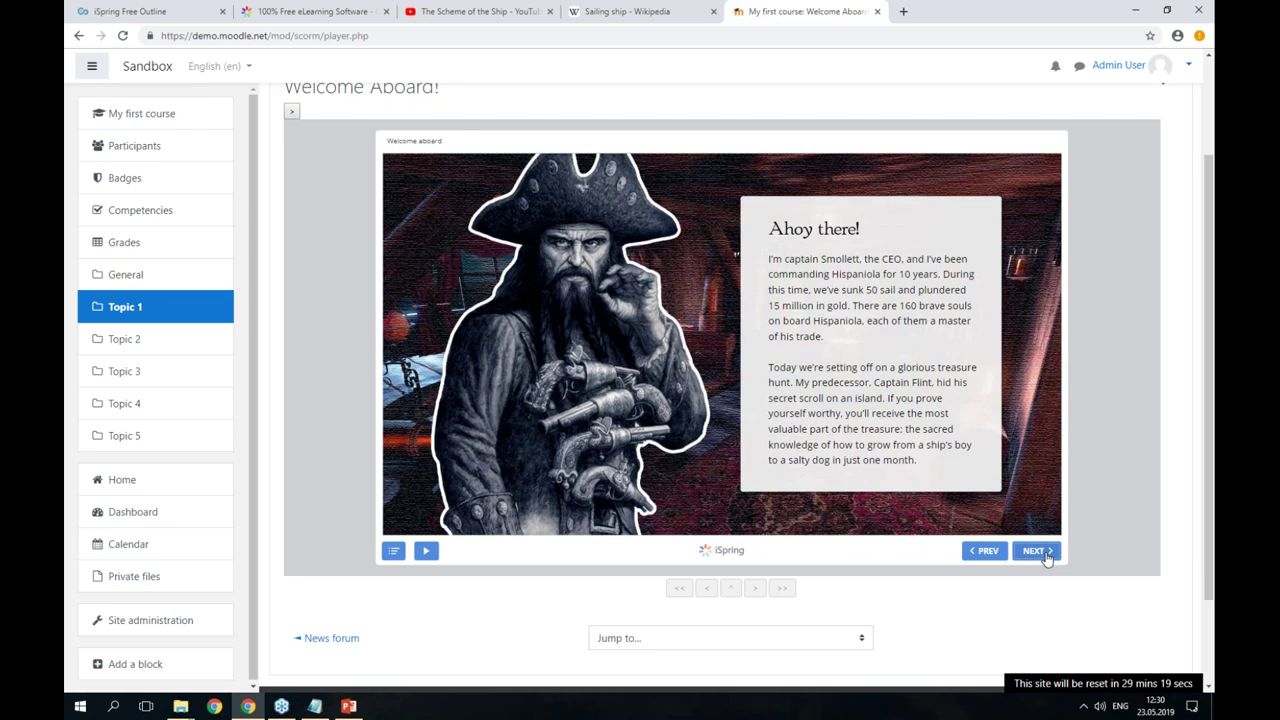
left_click(1036, 551)
left_click(1036, 551)
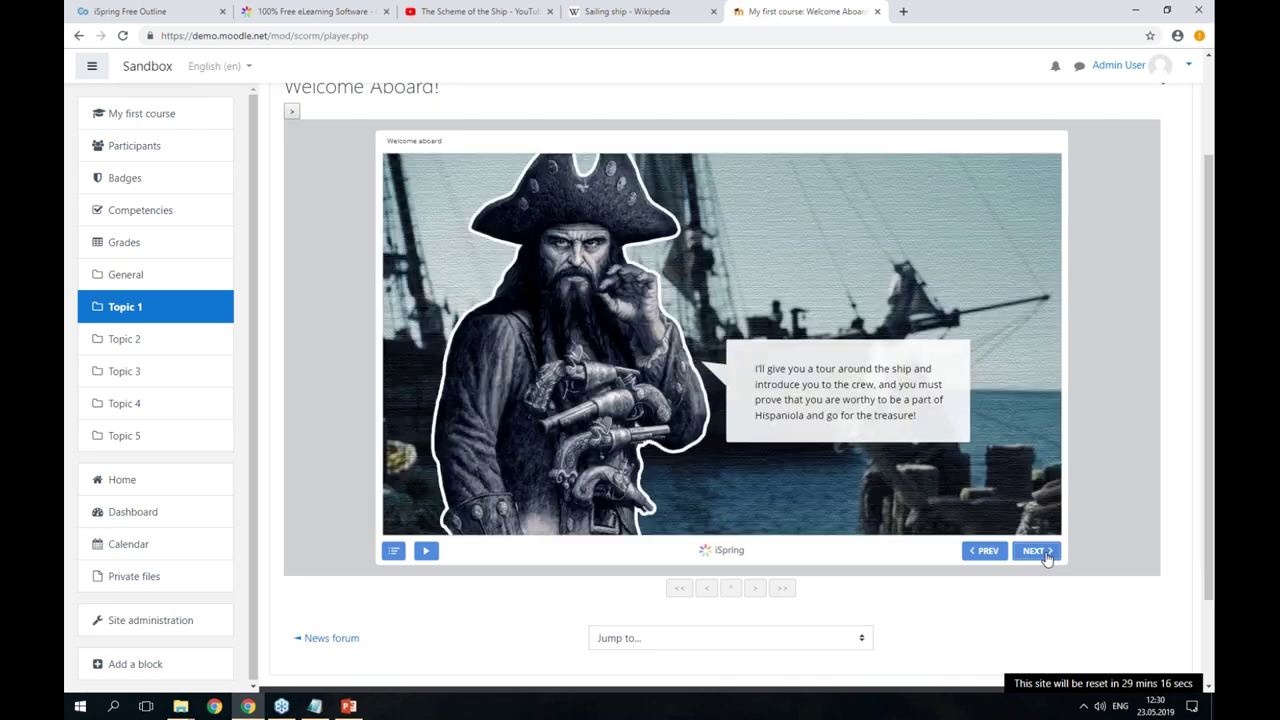
left_click(1045, 556)
left_click(1045, 556)
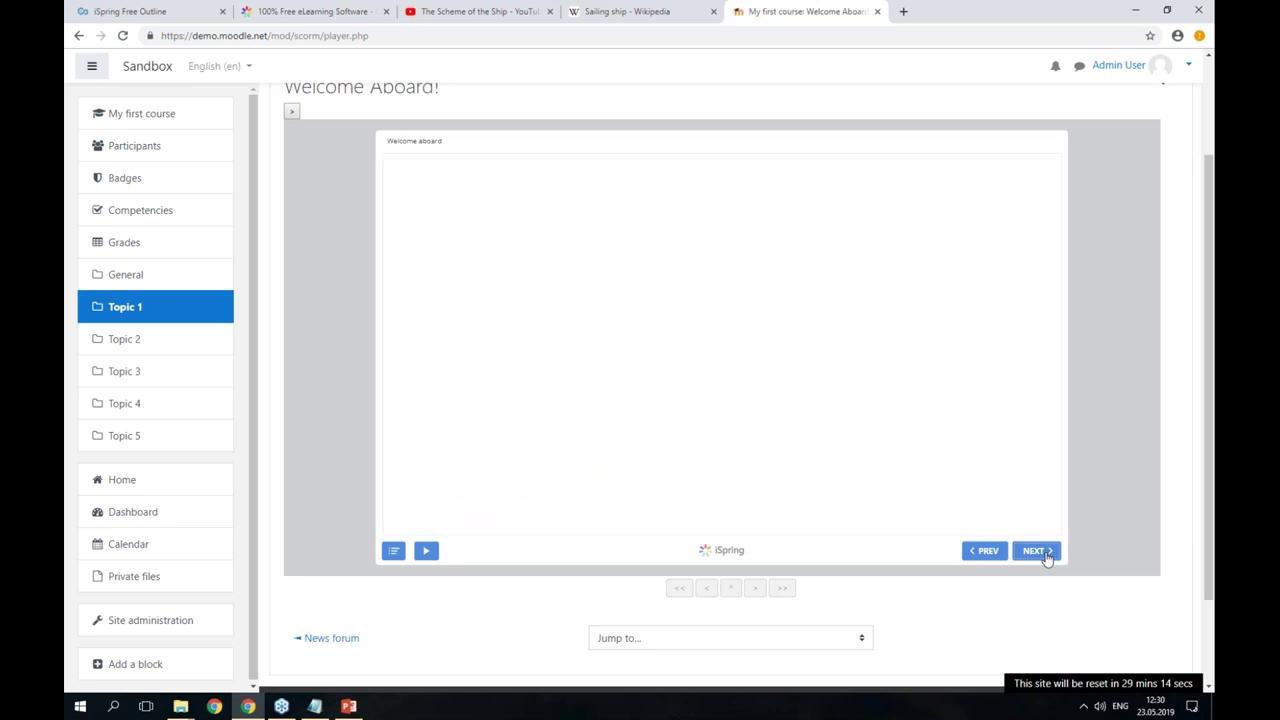
left_click(719, 346)
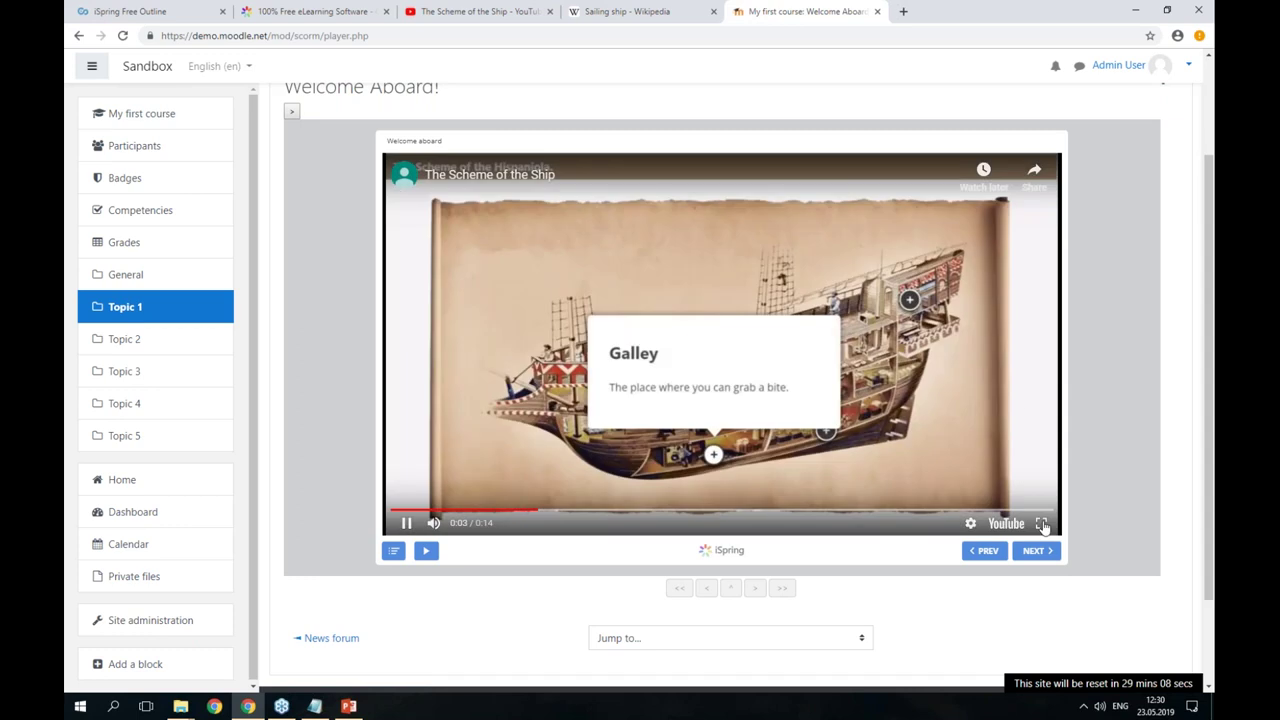
- Page through the sailing master, John Silver and John Trelony crew slides to Remember!
left_click(1040, 556)
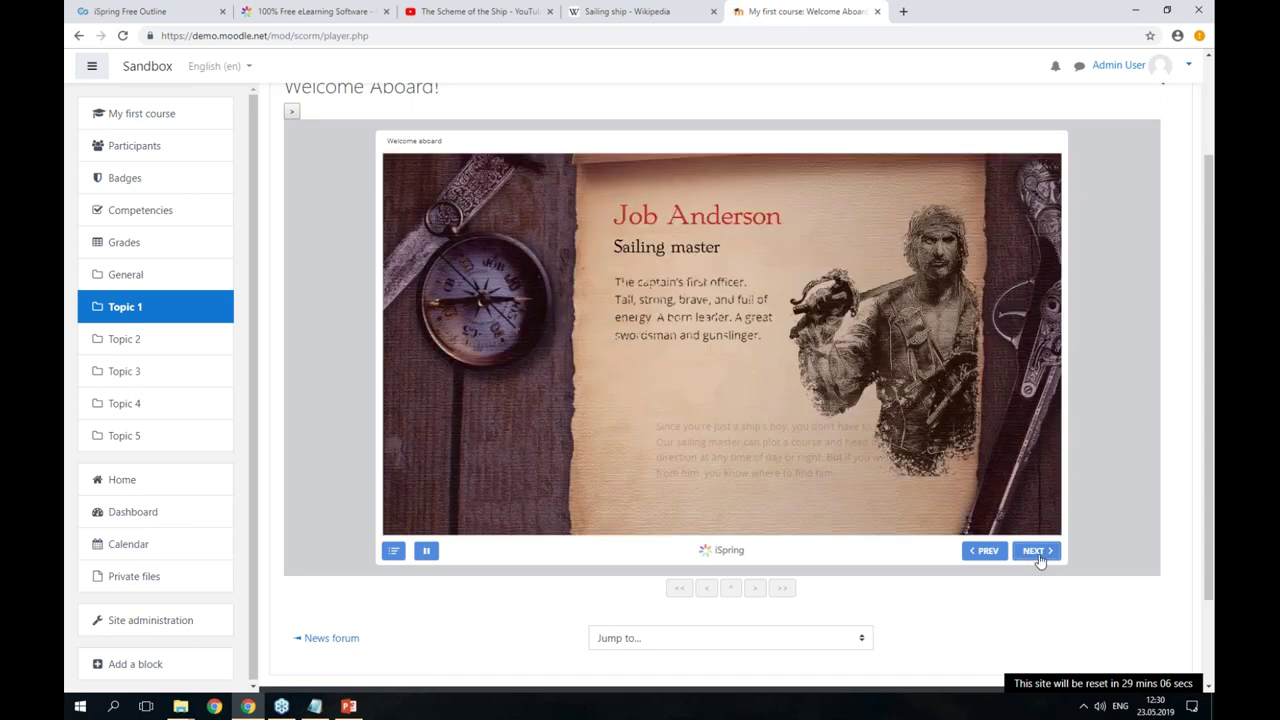
left_click(1036, 551)
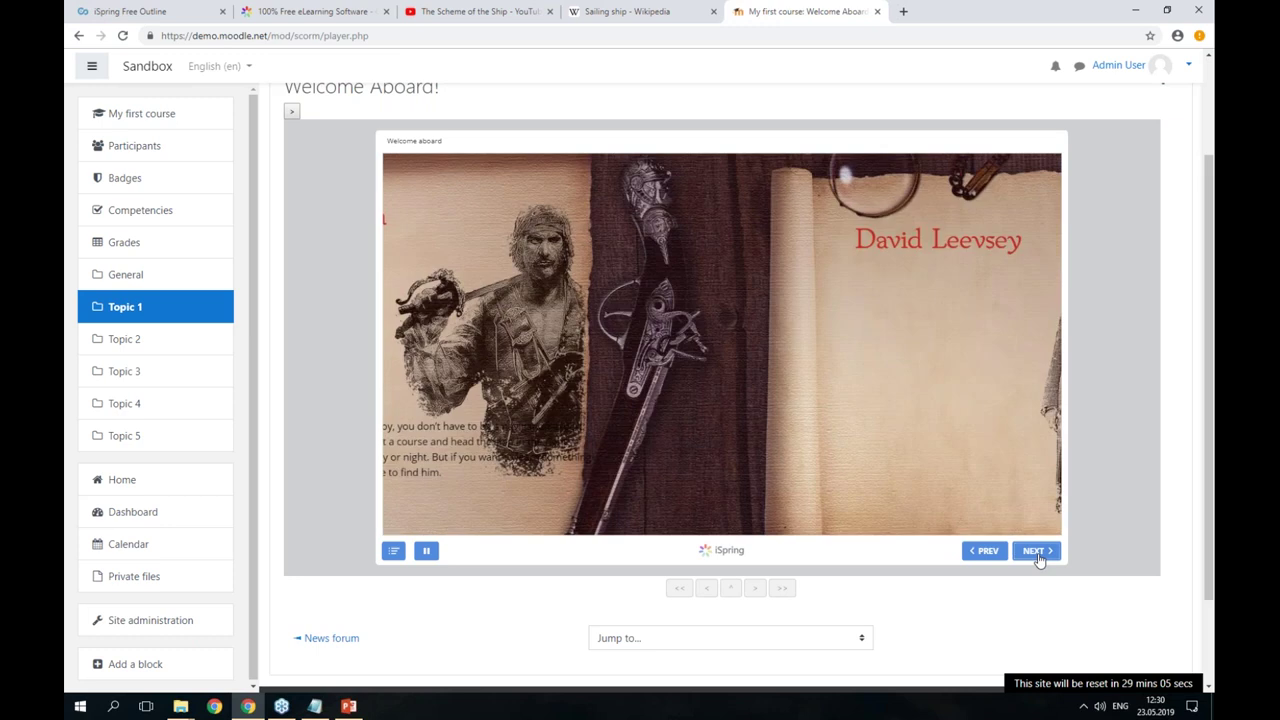
left_click(1036, 551)
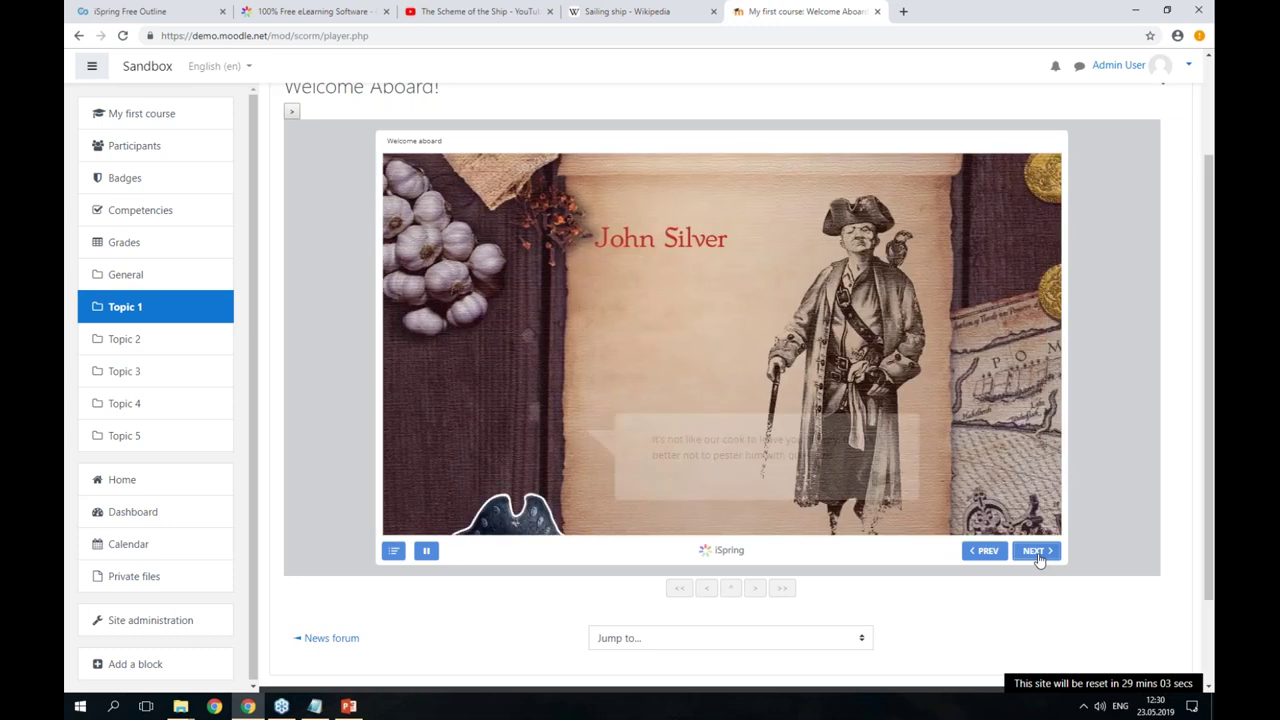
left_click(1037, 556)
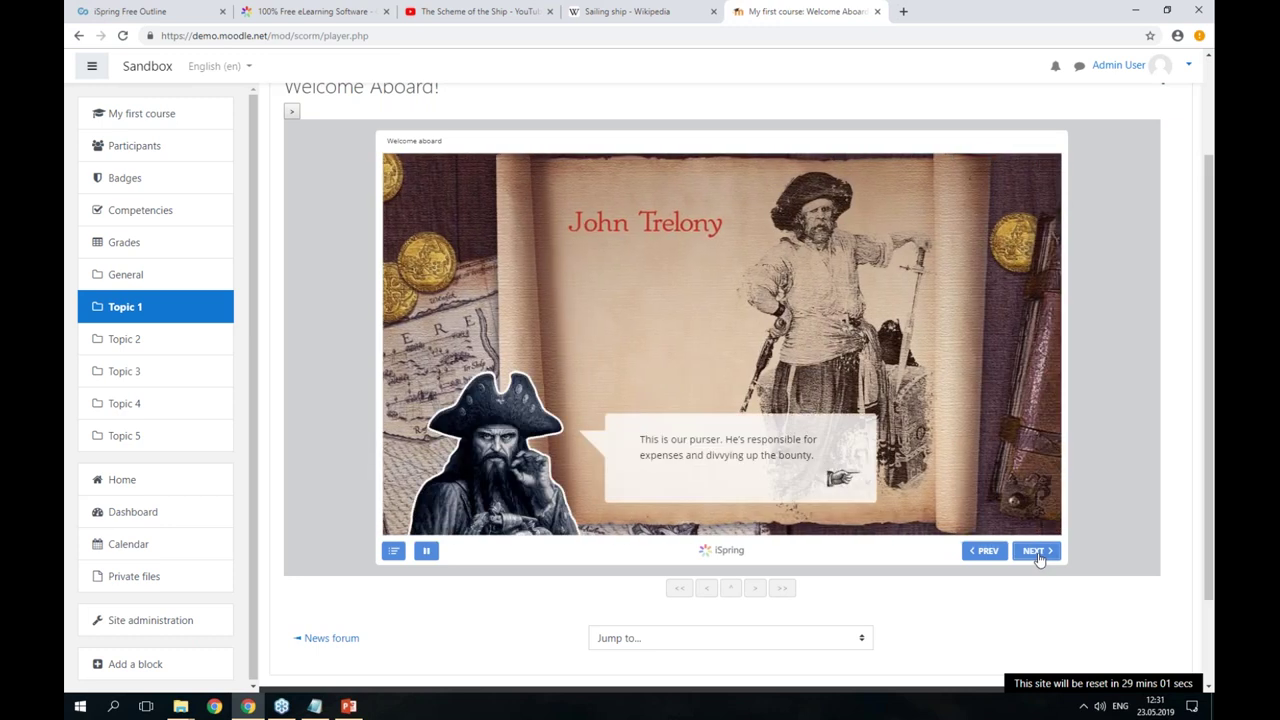
left_click(1037, 556)
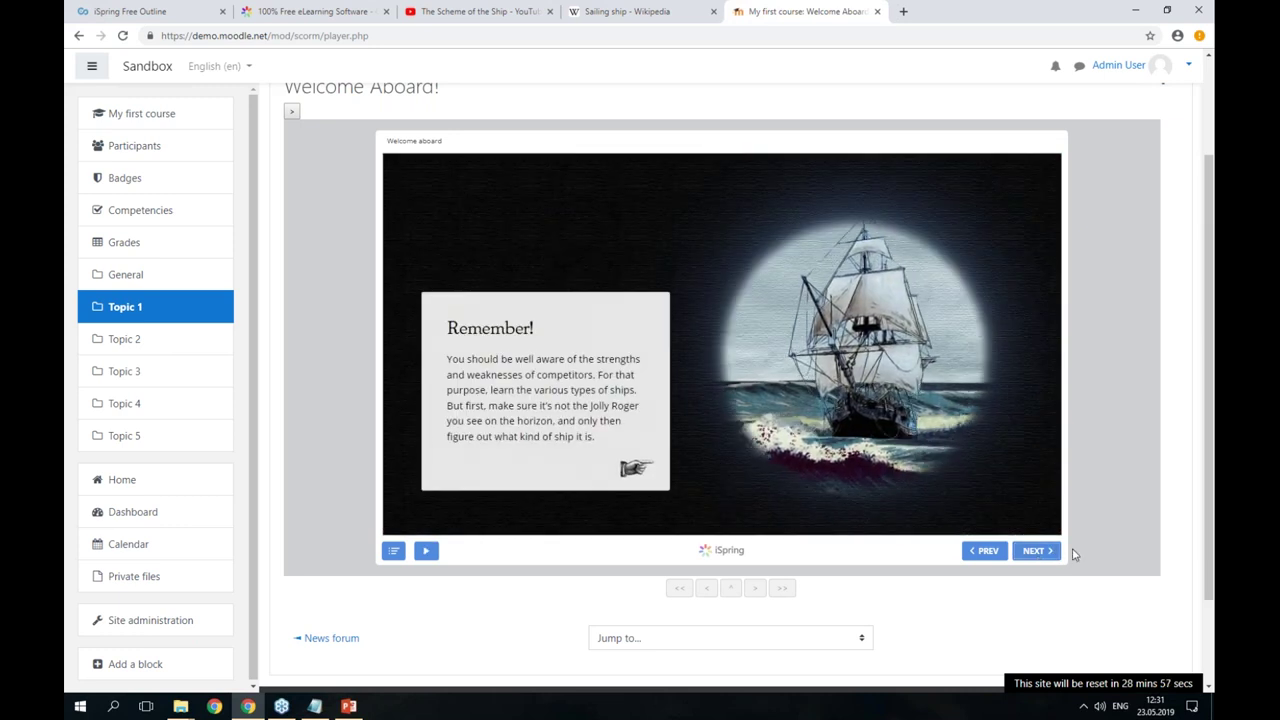
left_click(1032, 556)
- Scroll through the embedded Sailing ship web page, then advance through the Types of sailing ships slides
left_click(1037, 556)
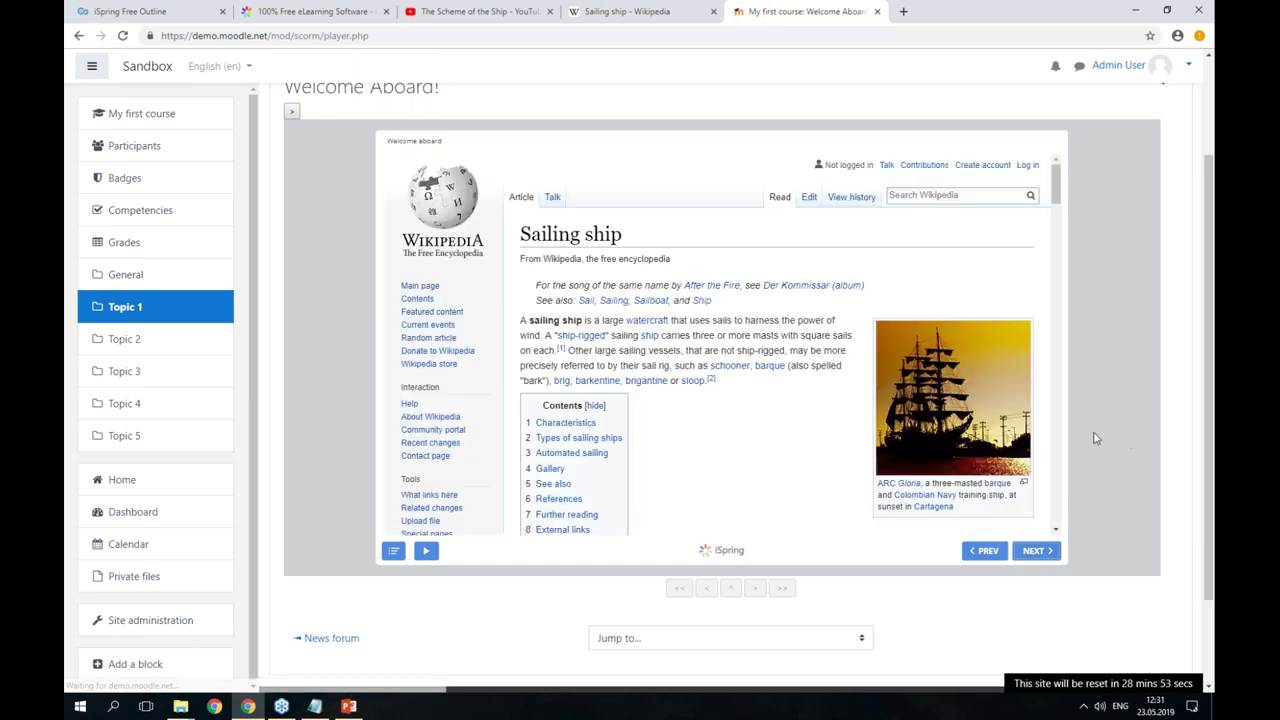
scroll(737, 380, "down", 3)
scroll(749, 366, "up", 3)
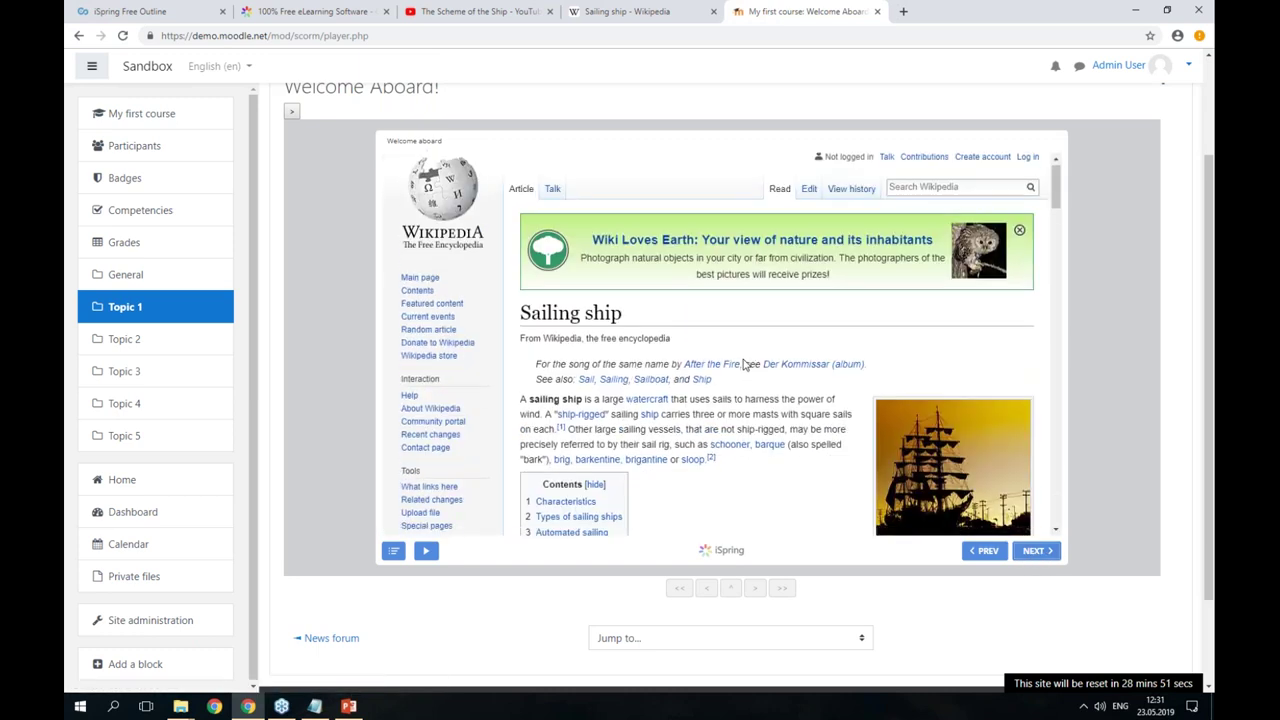
scroll(751, 354, "down", 15)
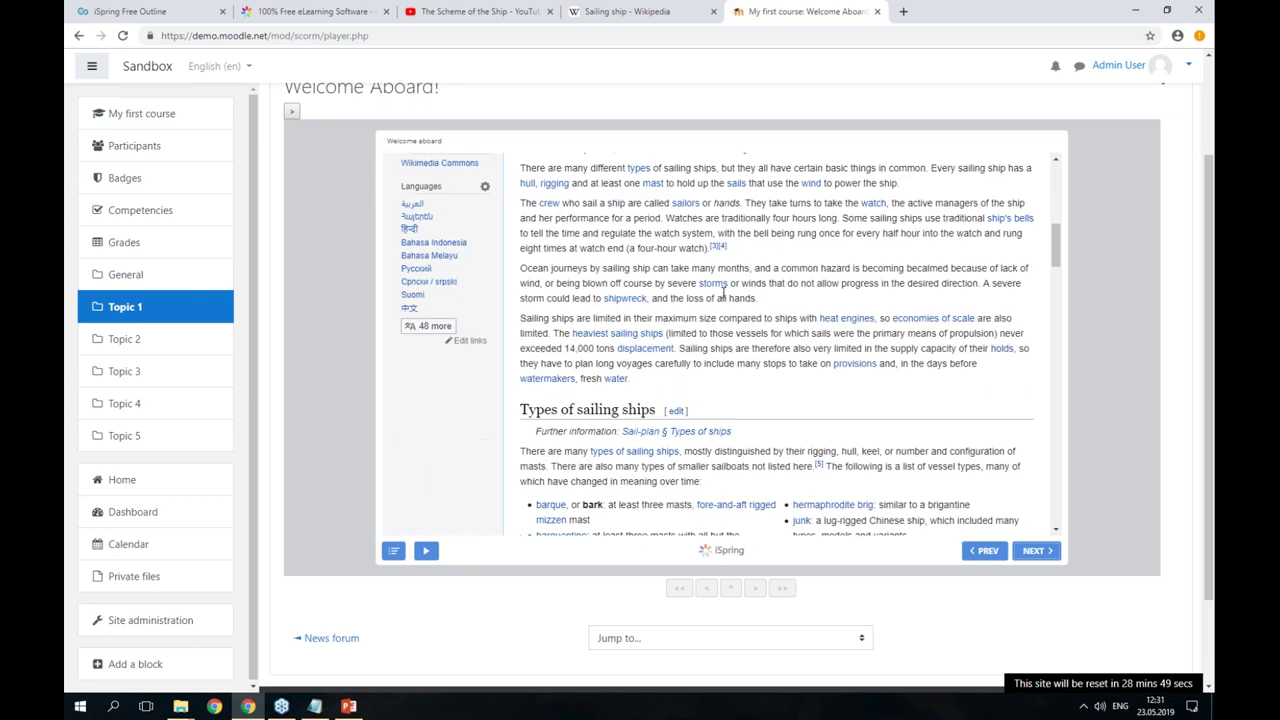
scroll(817, 311, "down", 10)
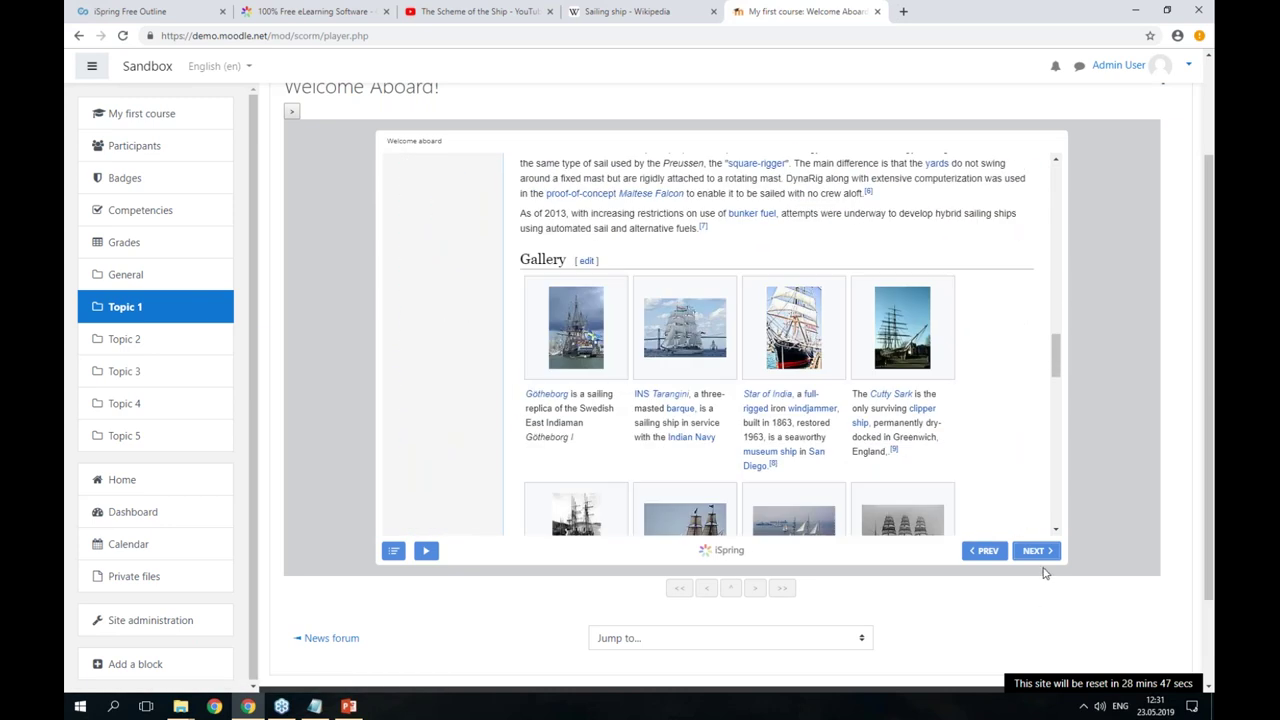
left_click(1033, 551)
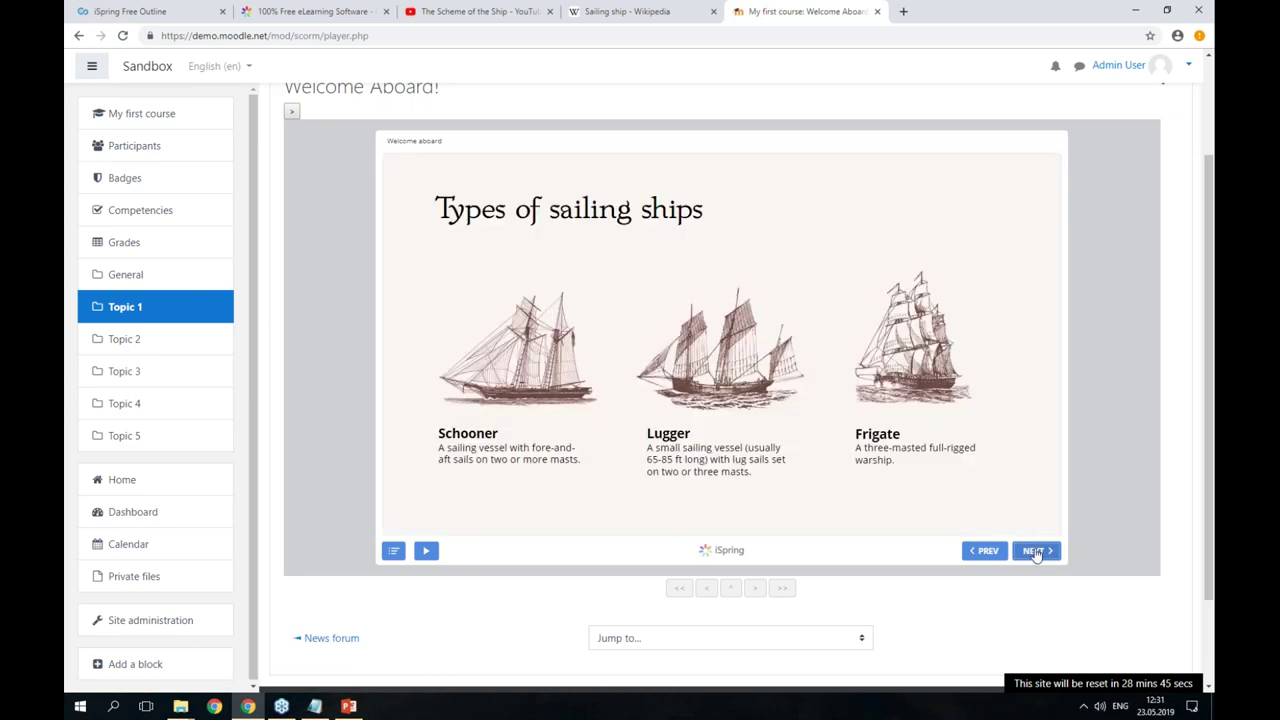
left_click(1033, 551)
- Start the quiz and submit the learner's name and e-mail address
left_click(1034, 551)
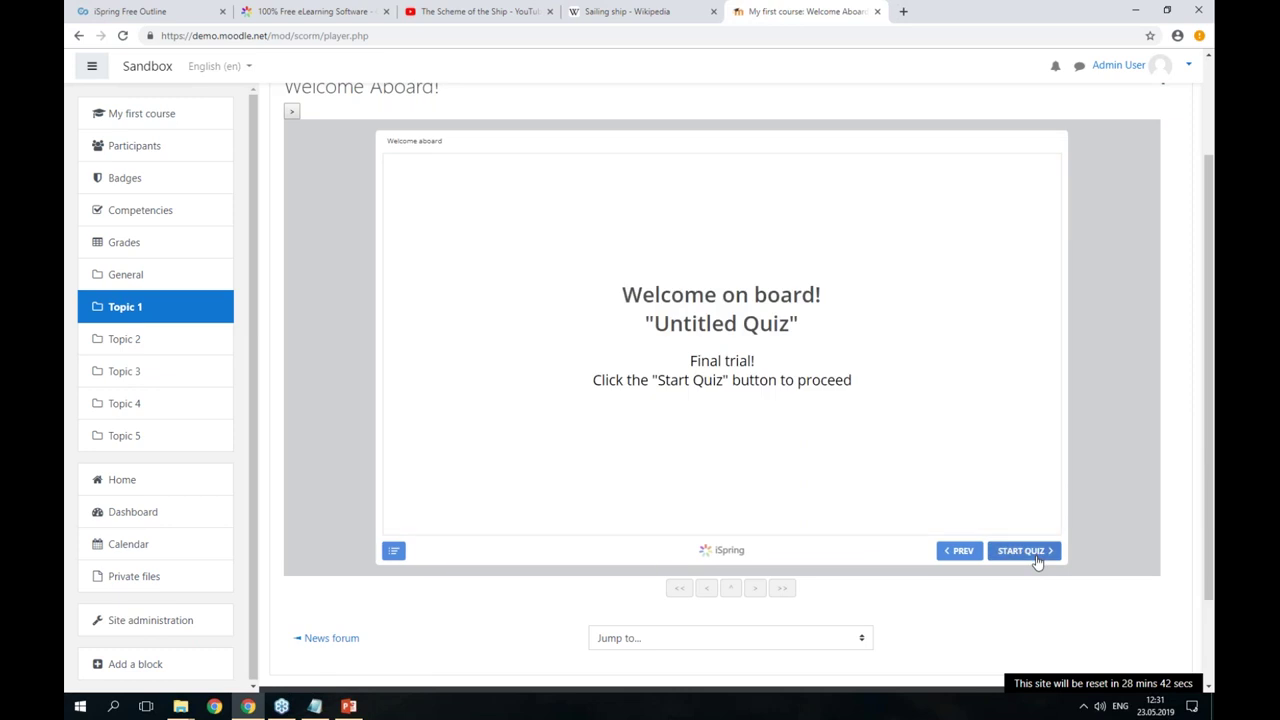
left_click(1037, 560)
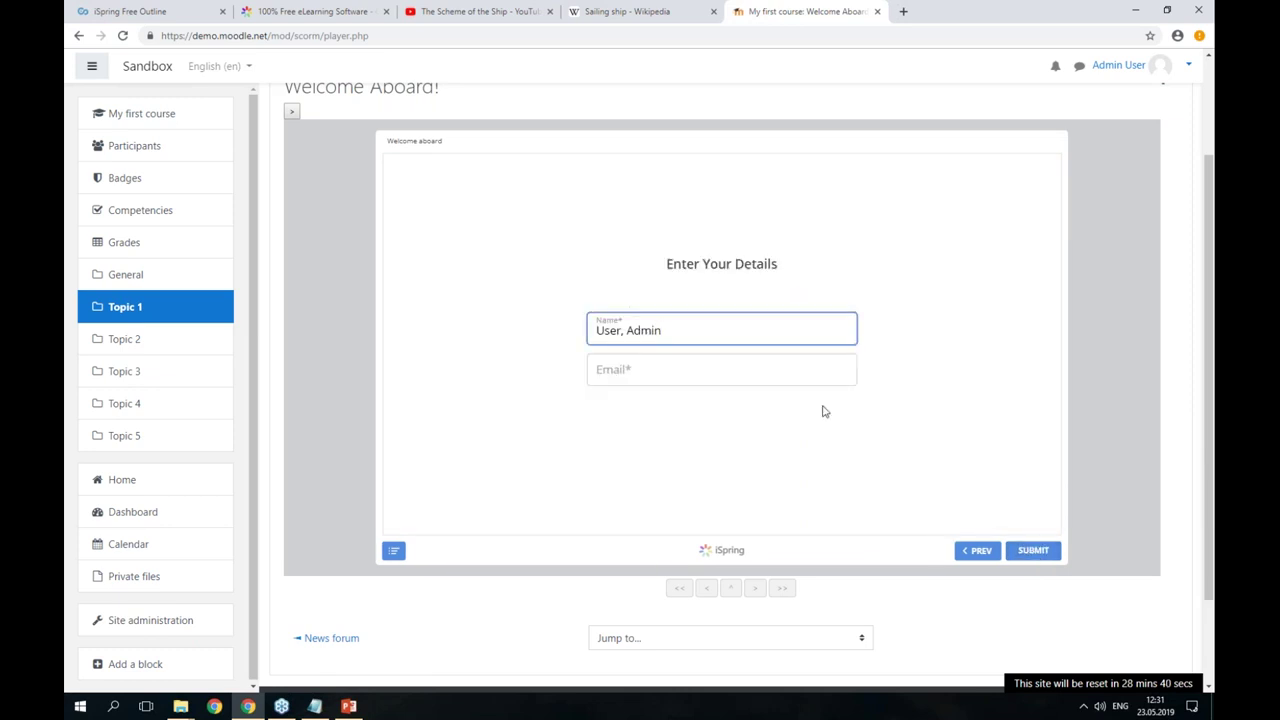
left_click_drag(694, 331, 563, 336)
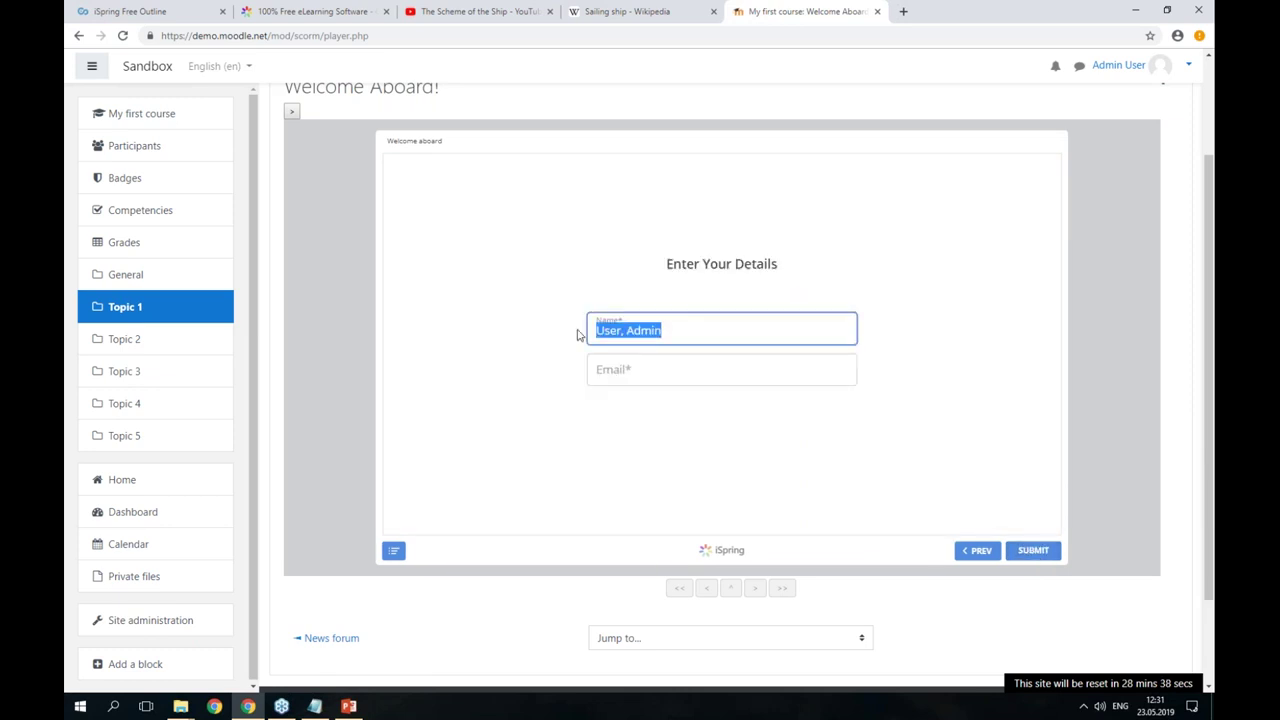
type("Arina")
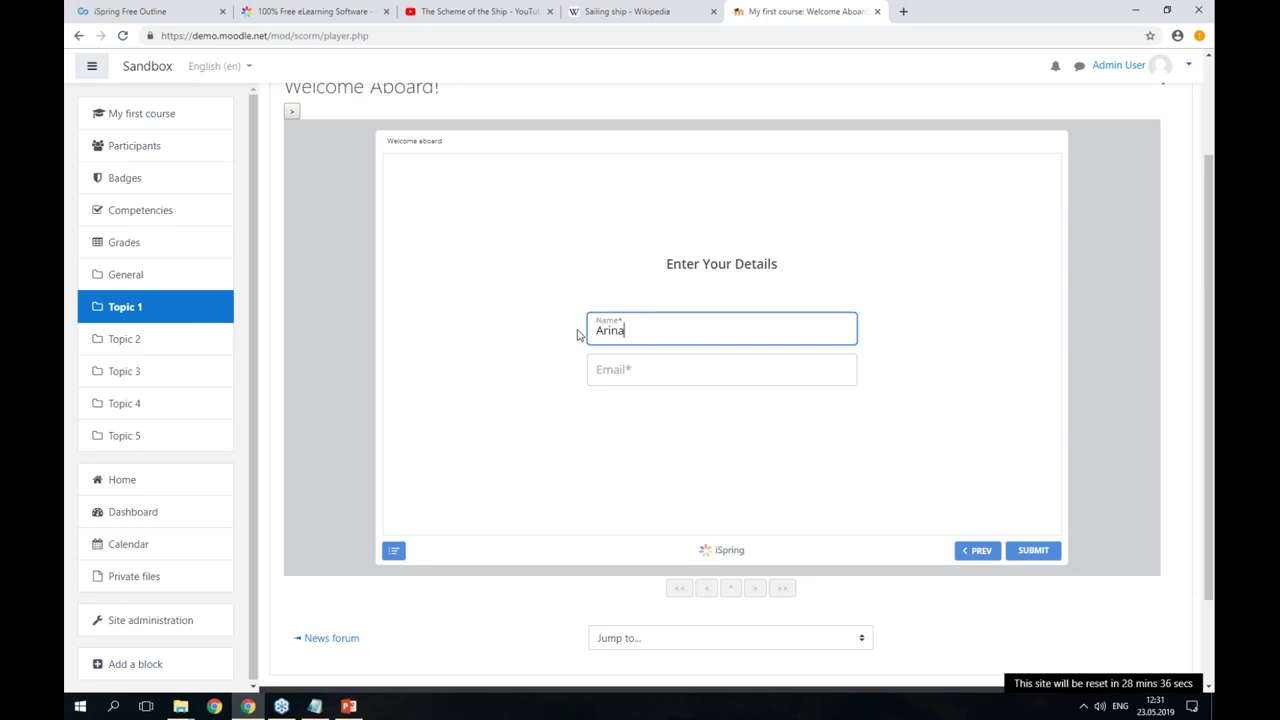
left_click(651, 375)
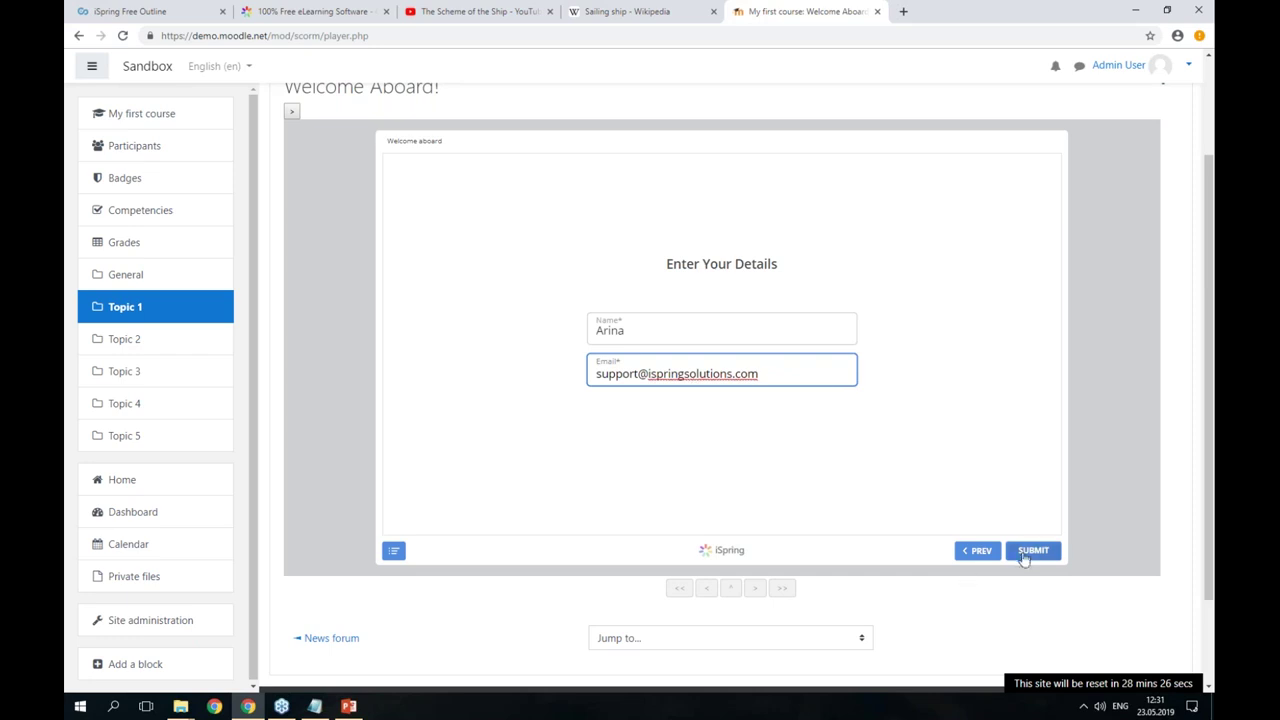
left_click(1028, 553)
- Answer question 1 with Anchor bend and tick the second and third options for question 2
left_click(1028, 553)
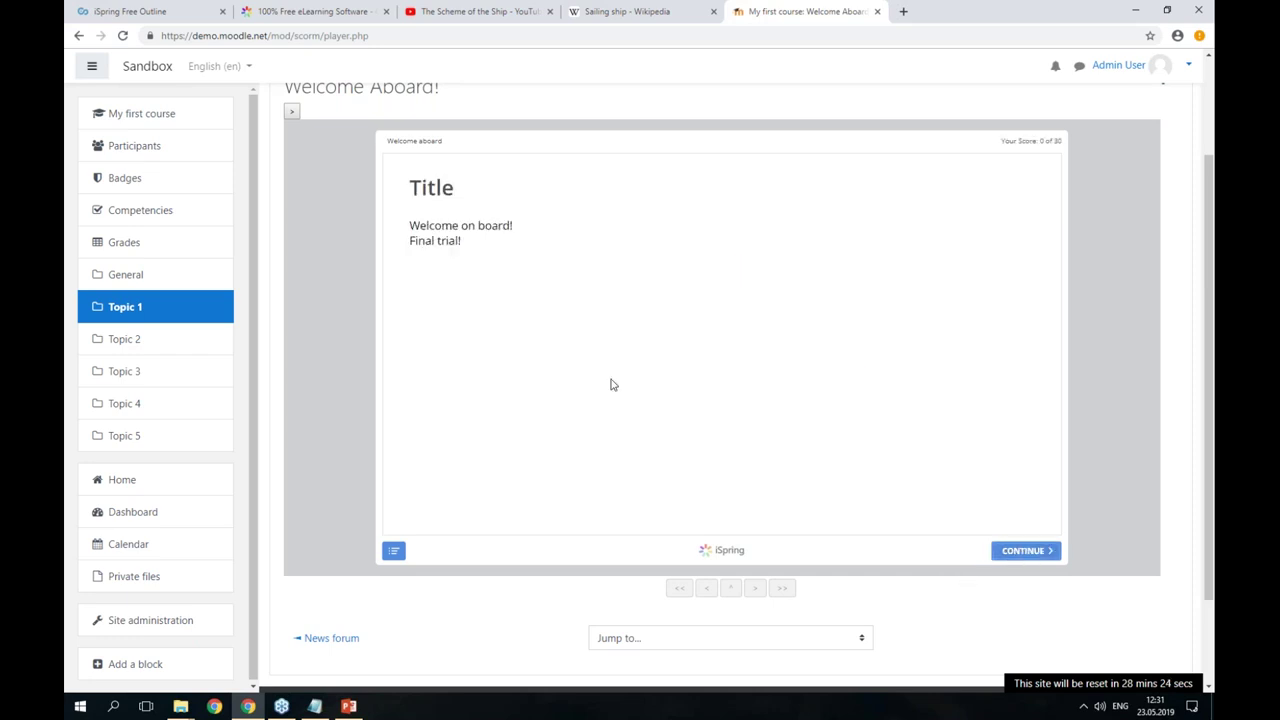
left_click(1024, 552)
left_click(420, 220)
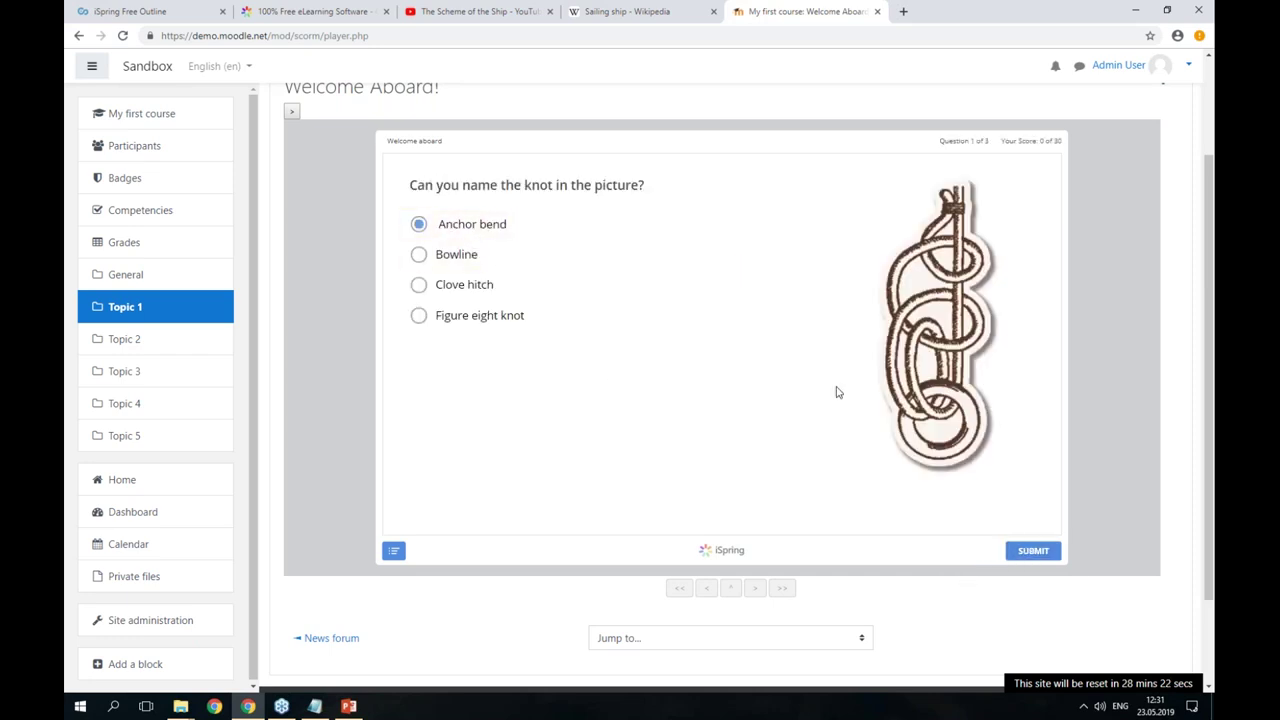
left_click(1029, 551)
left_click(419, 278)
left_click(419, 336)
left_click(1030, 551)
- Answer question 3 with 'Frigat' and view the 30-of-30 quiz results
left_click(1036, 553)
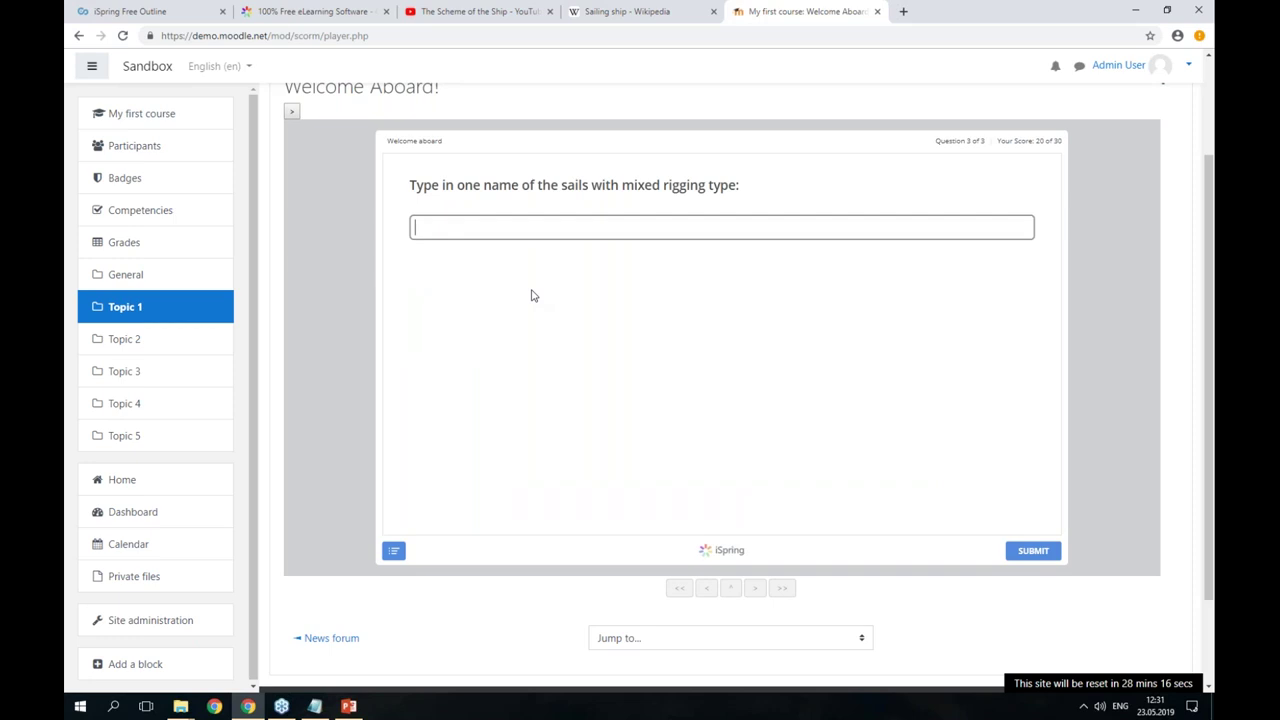
type("Frigat")
left_click(1026, 555)
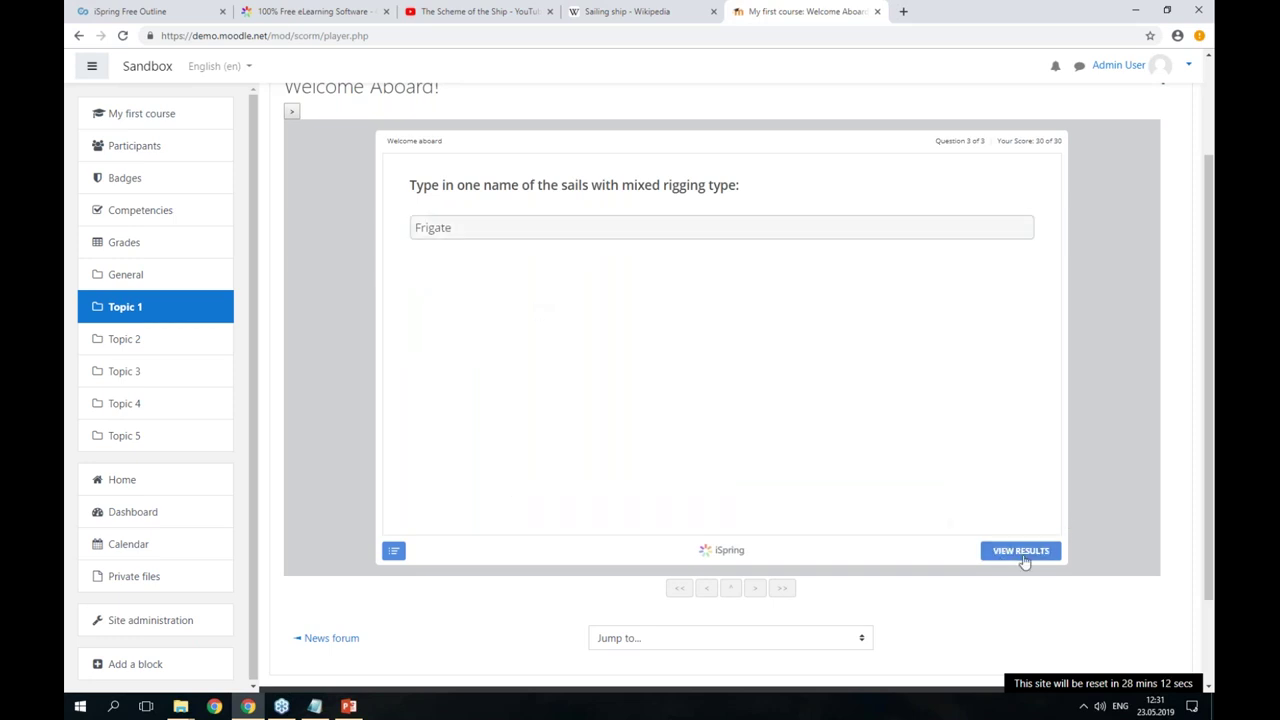
left_click(1021, 551)
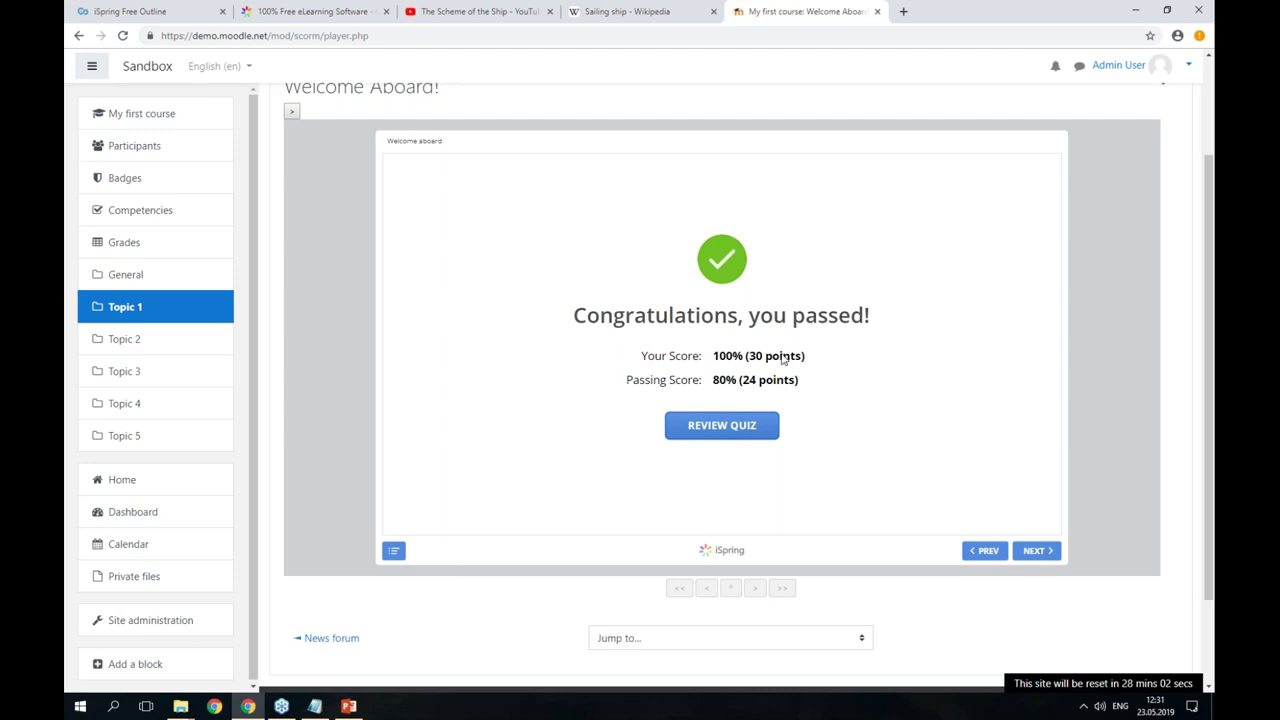
- Reopen Welcome Aboard! from Topic 1, highlight its 100% reported grade, then switch back to PowerPoint
scroll(1080, 480, "down", 1)
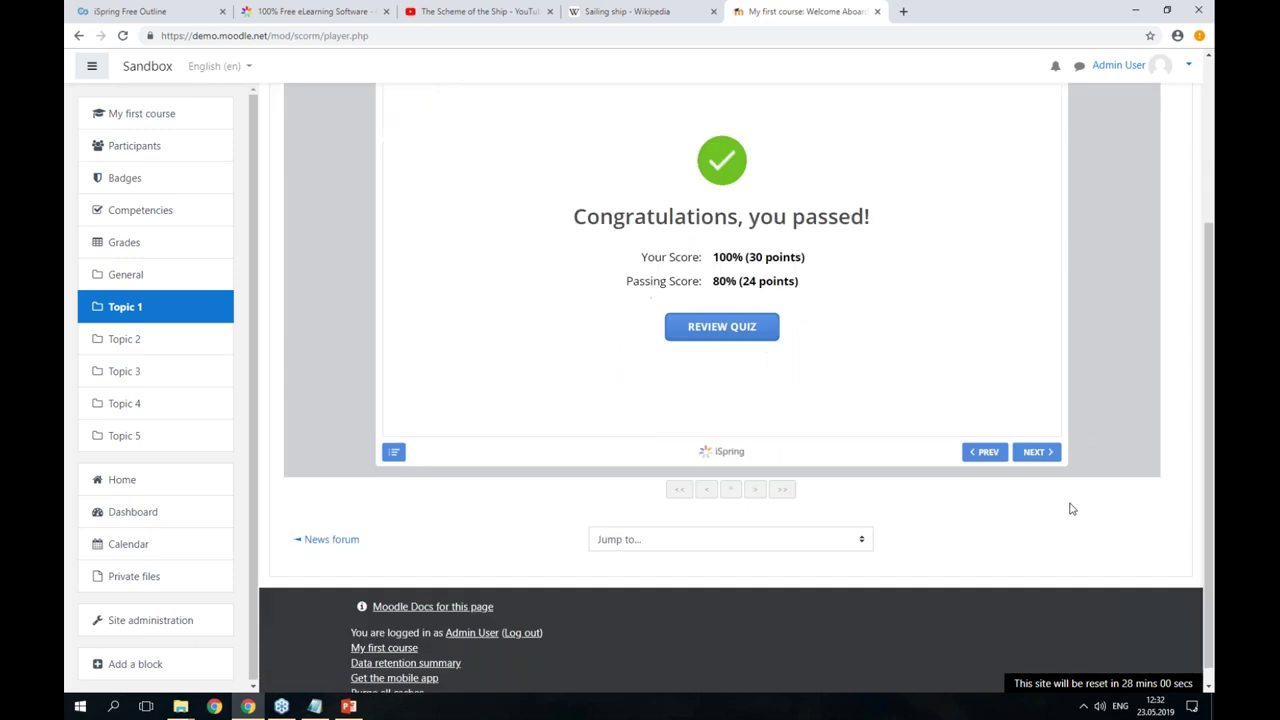
scroll(1110, 350, "up", 1)
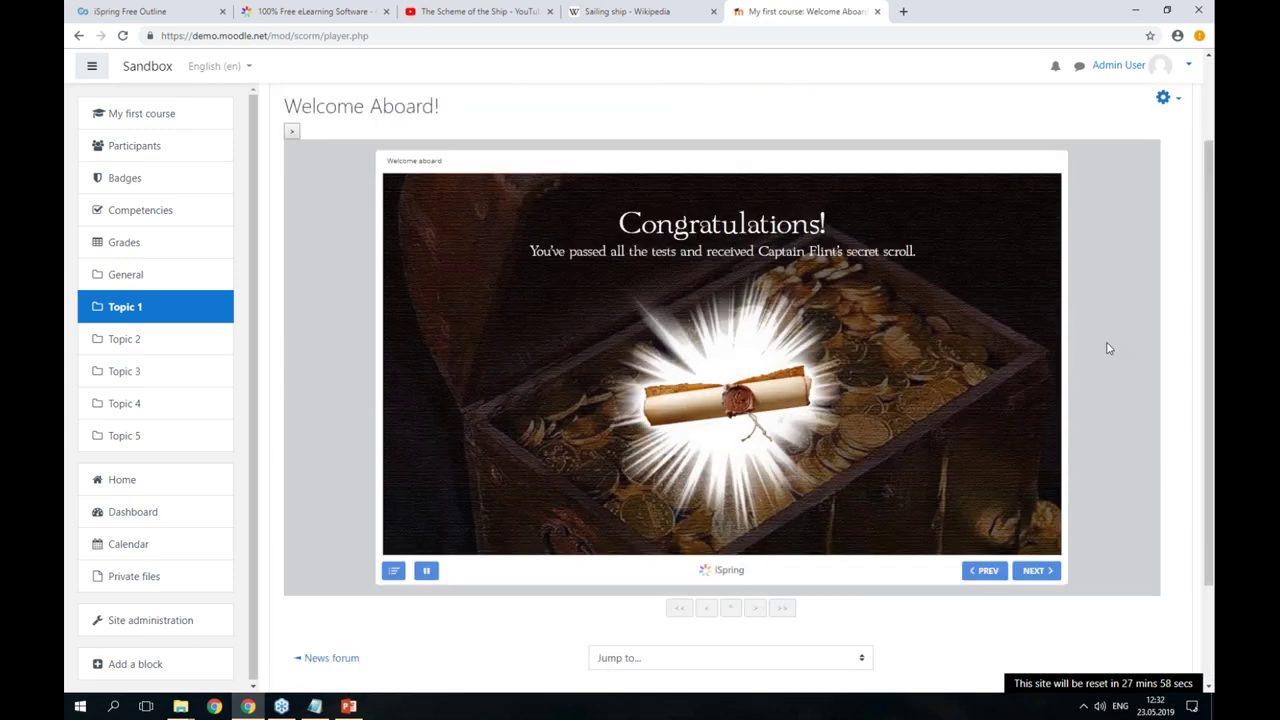
left_click(1034, 571)
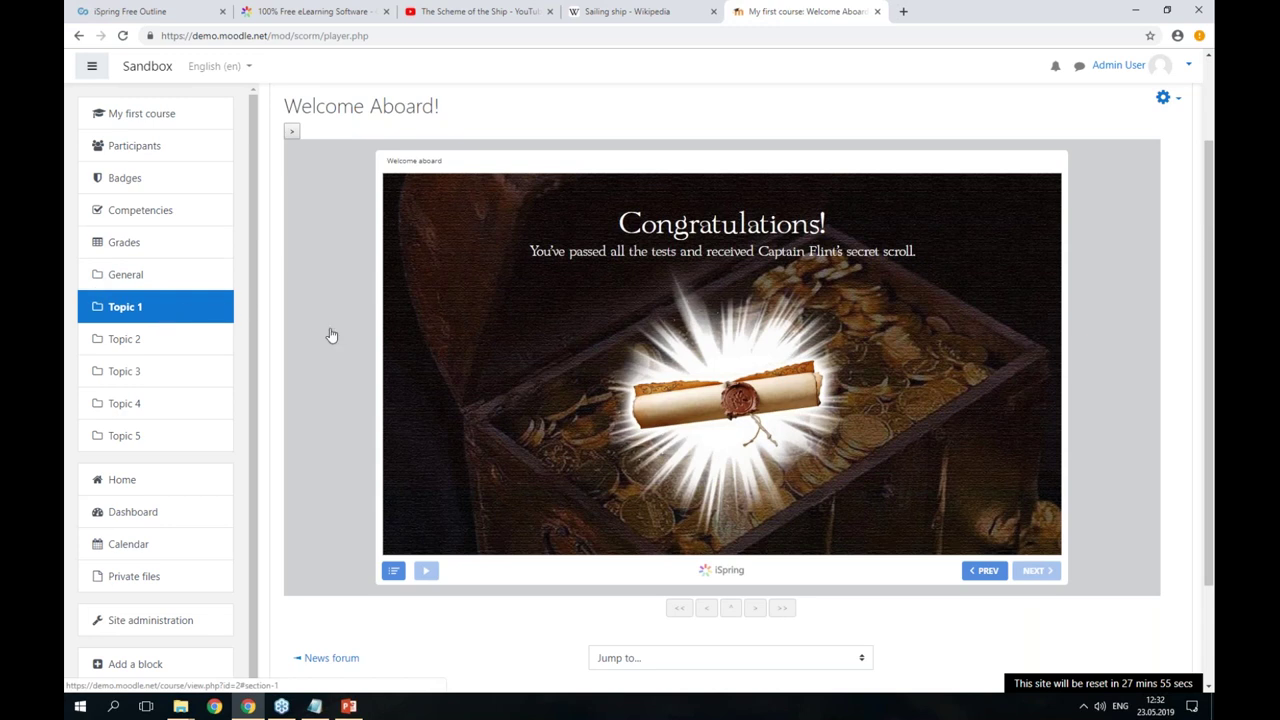
left_click(144, 309)
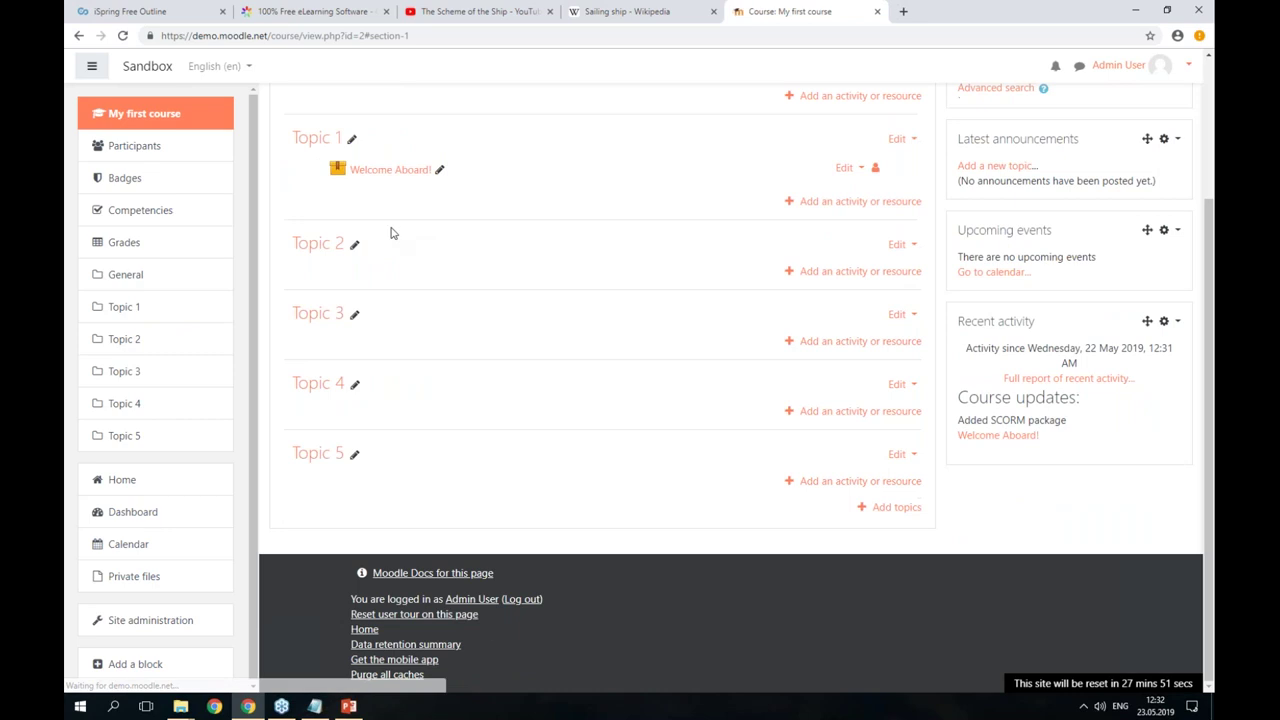
left_click(392, 169)
left_click_drag(471, 358, 349, 357)
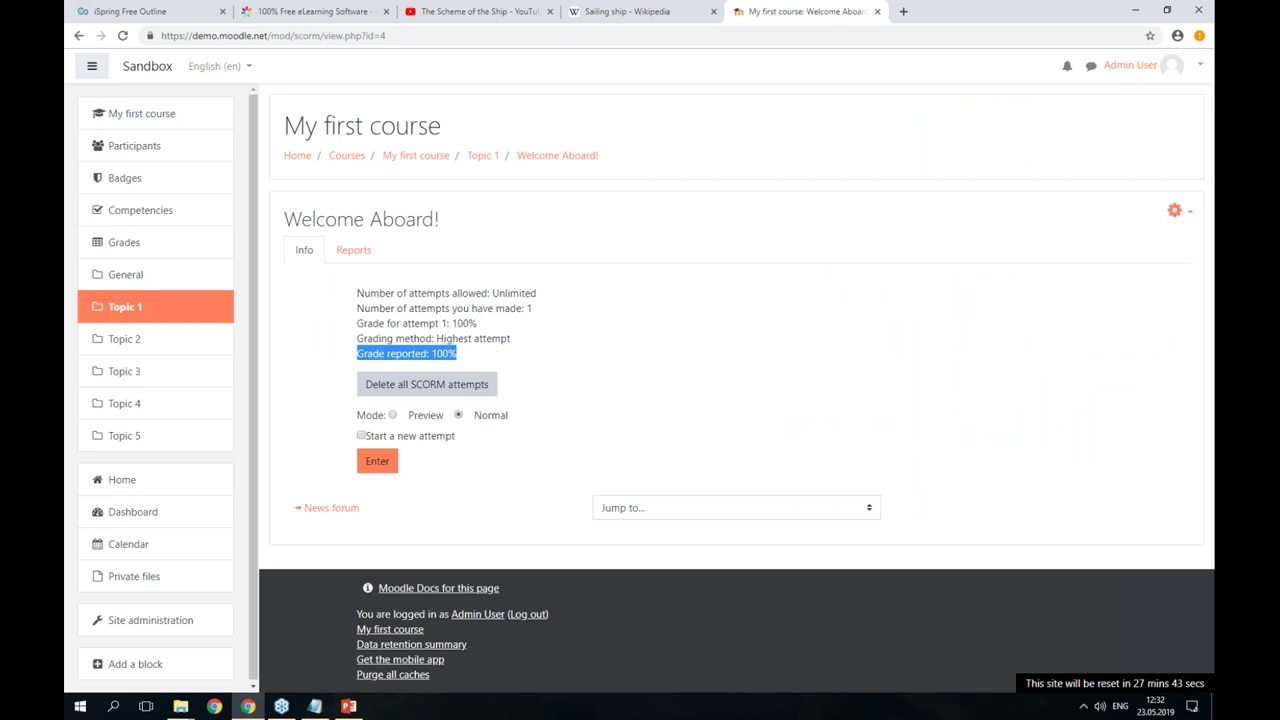
left_click(318, 706)
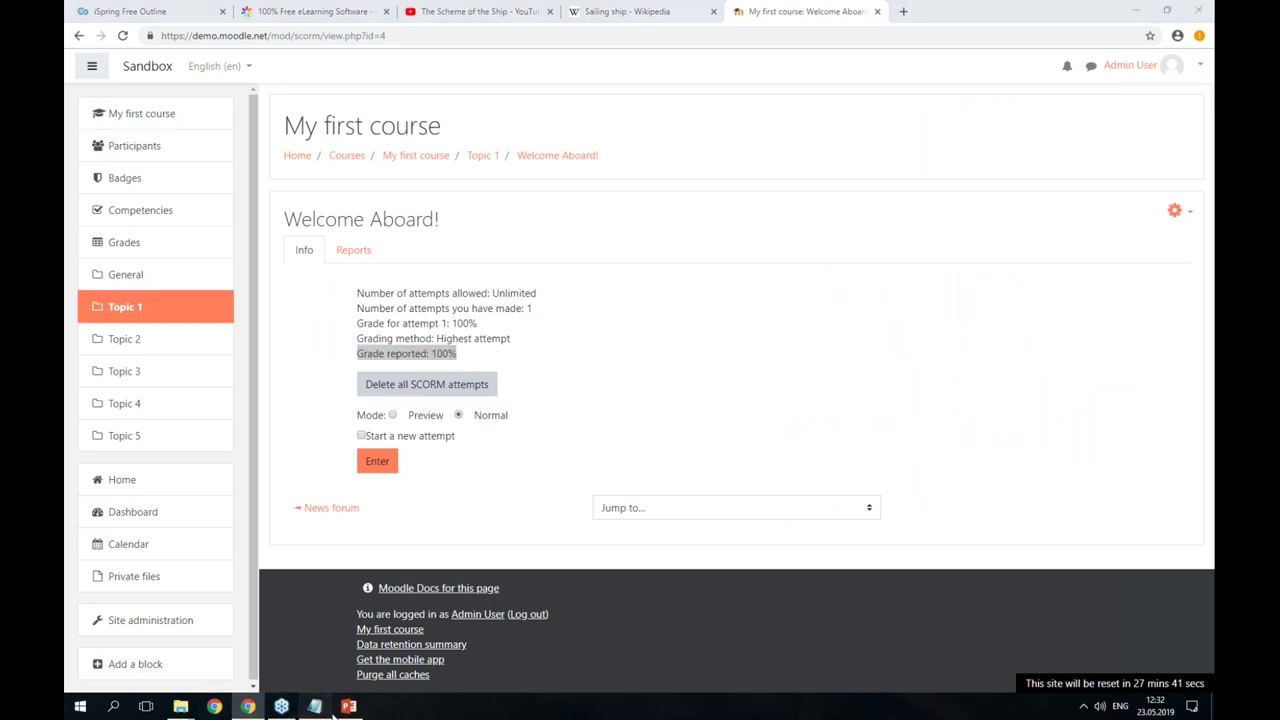
left_click(348, 706)
- Close the publishing-complete notice and select slide 1 in the thumbnail pane
left_click(801, 192)
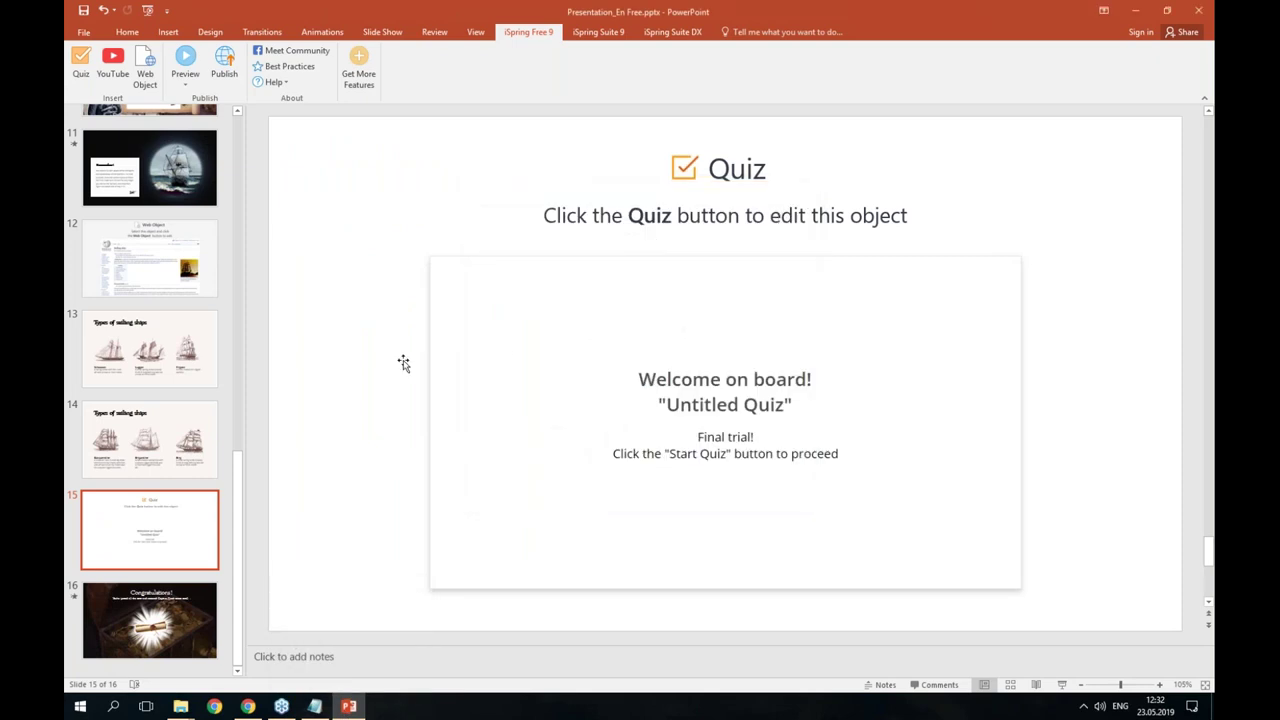
scroll(156, 188, "up", 10)
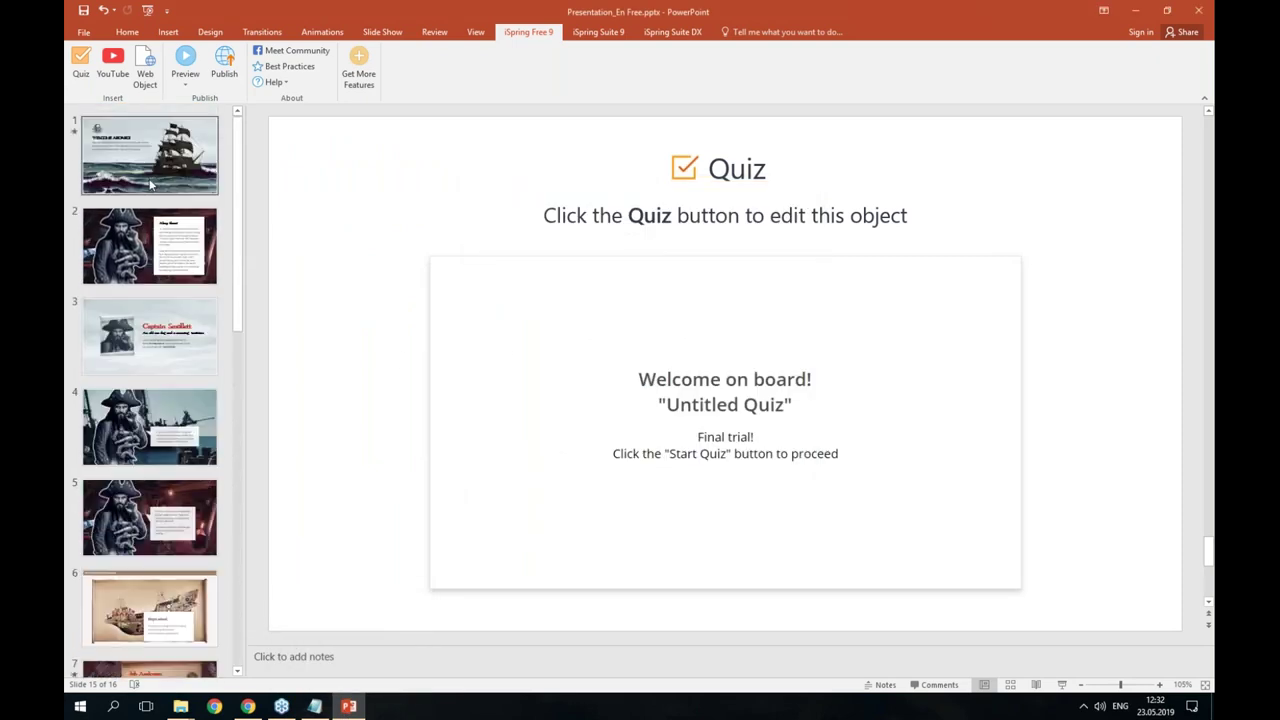
left_click(150, 183)
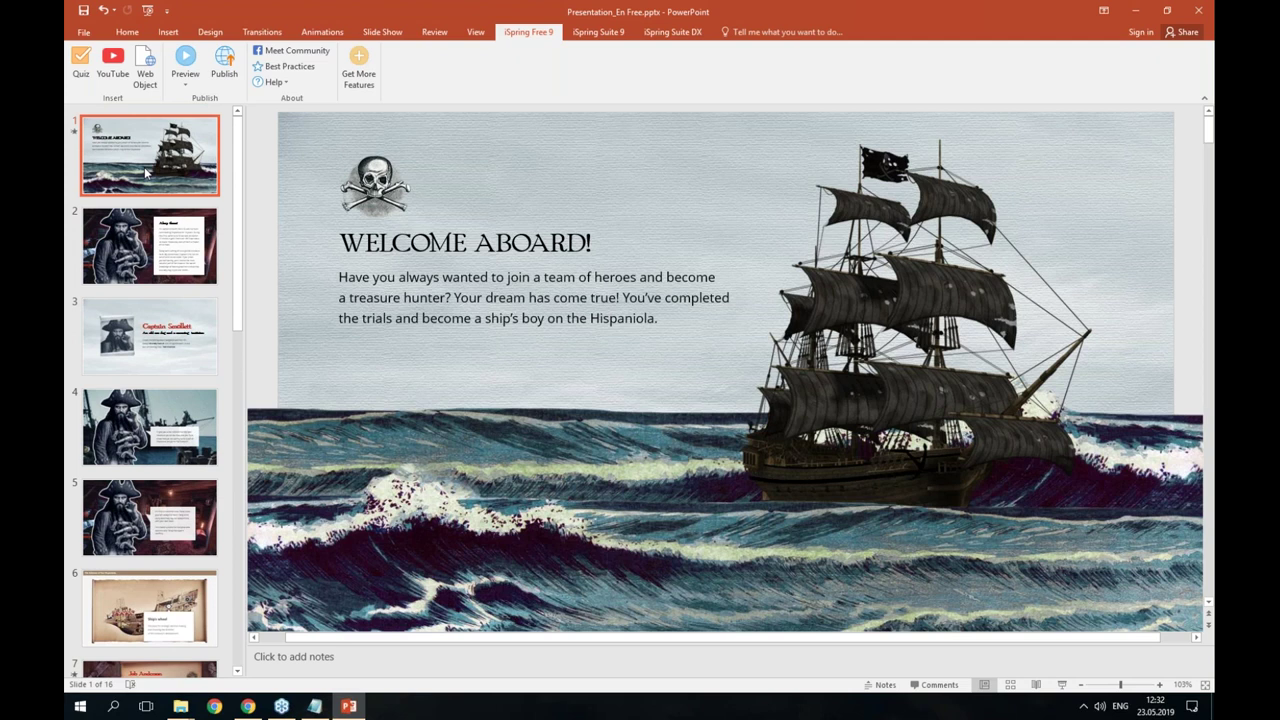
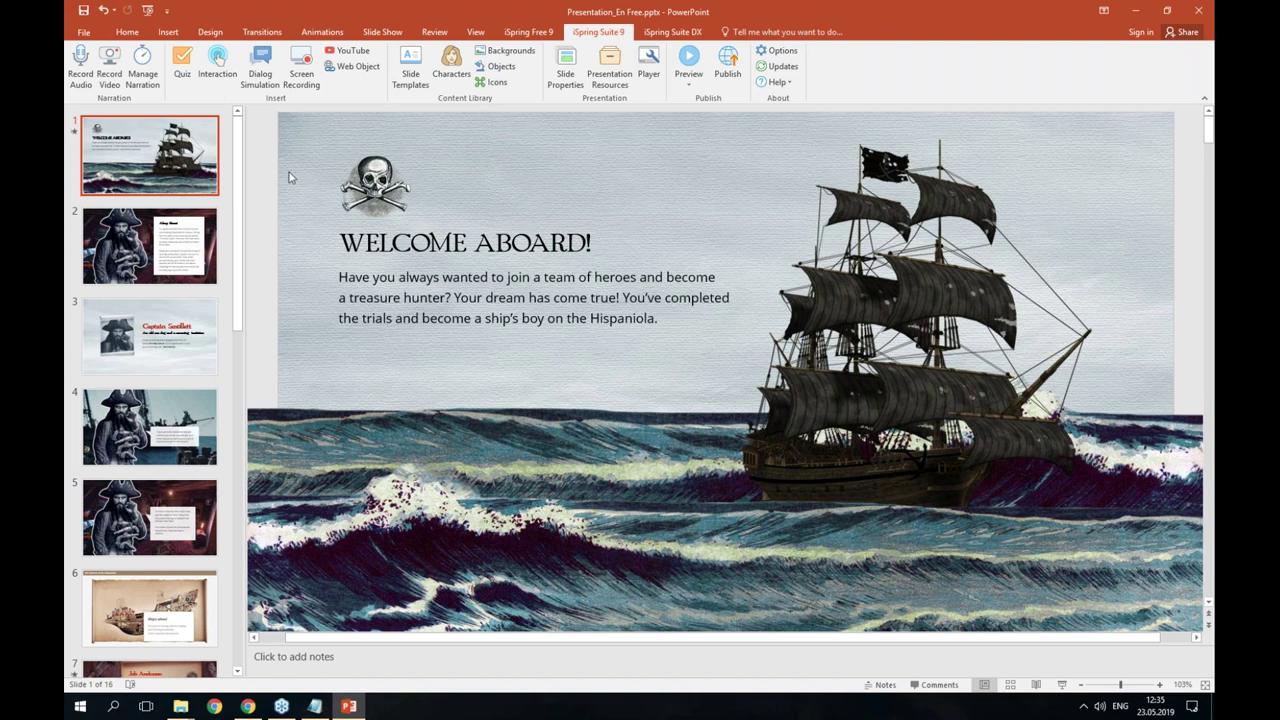
- Open the slide 15 quiz in iSpring QuizMaker for editing
left_click_drag(240, 145, 211, 528)
left_click(169, 565)
left_click(181, 68)
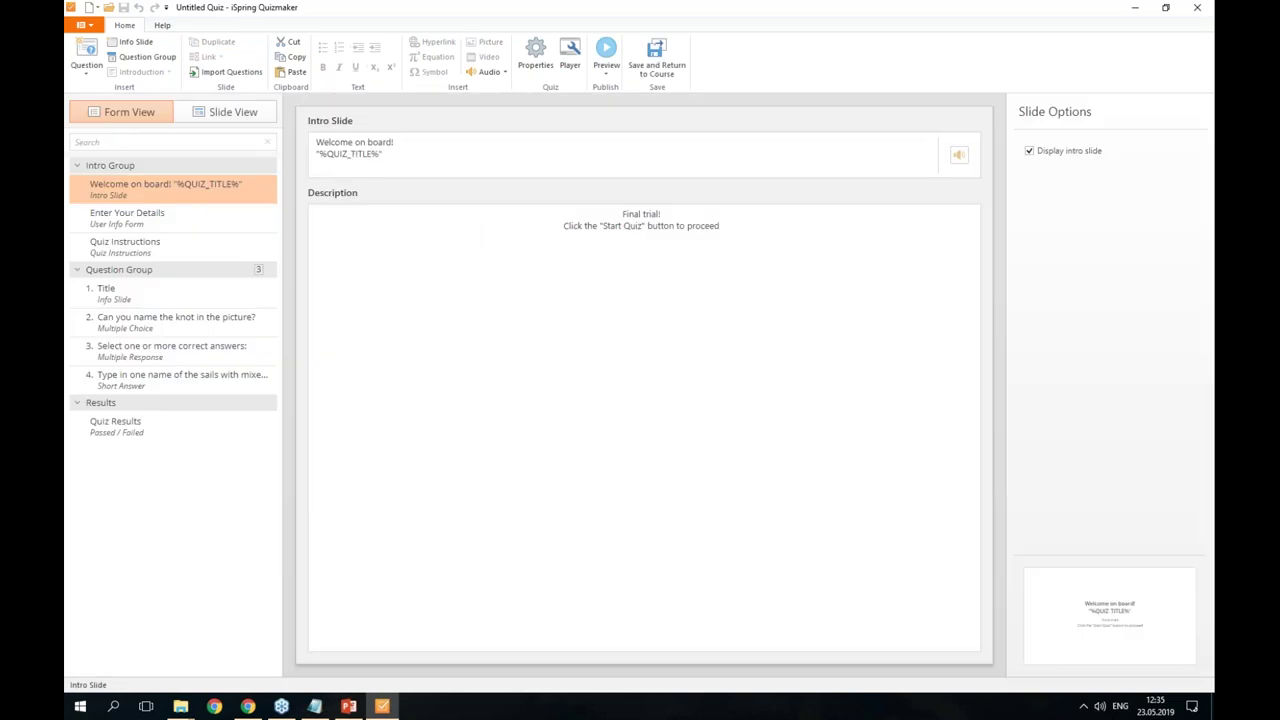
- Paste 'Brigantine' as the first choice label in the multiple-response knot question
left_click(180, 371)
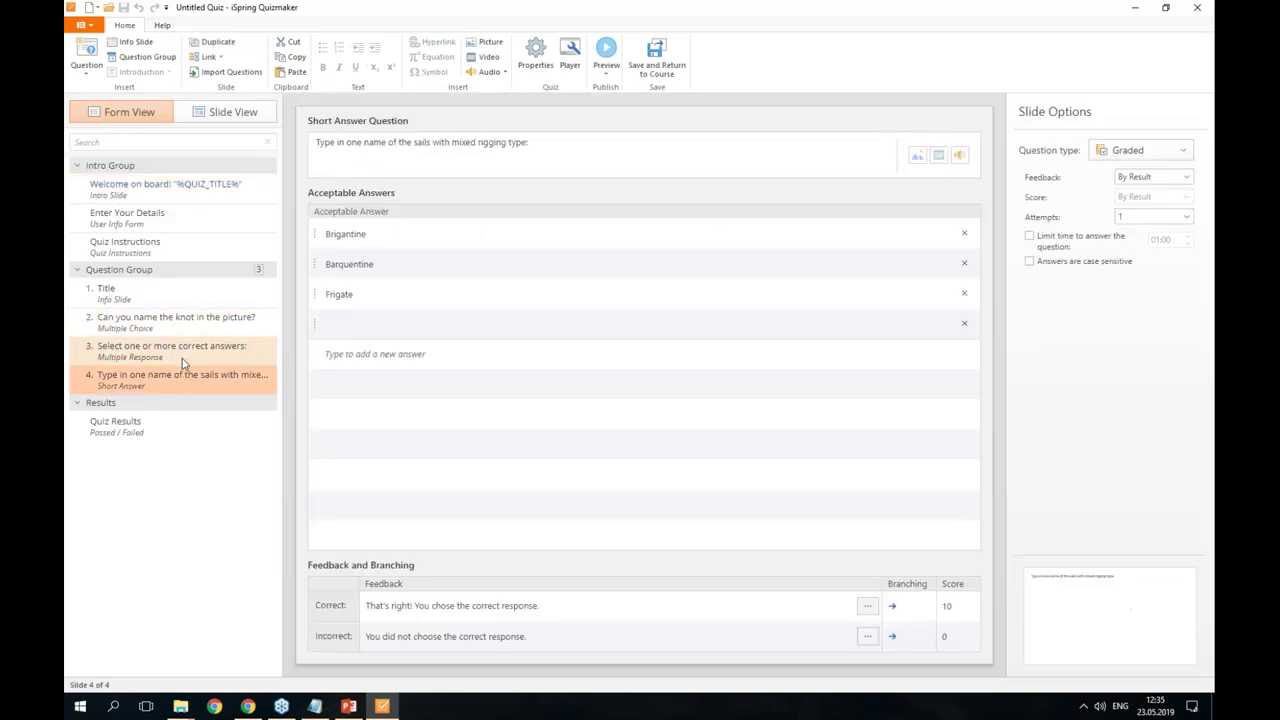
left_click(182, 357)
left_click(410, 238)
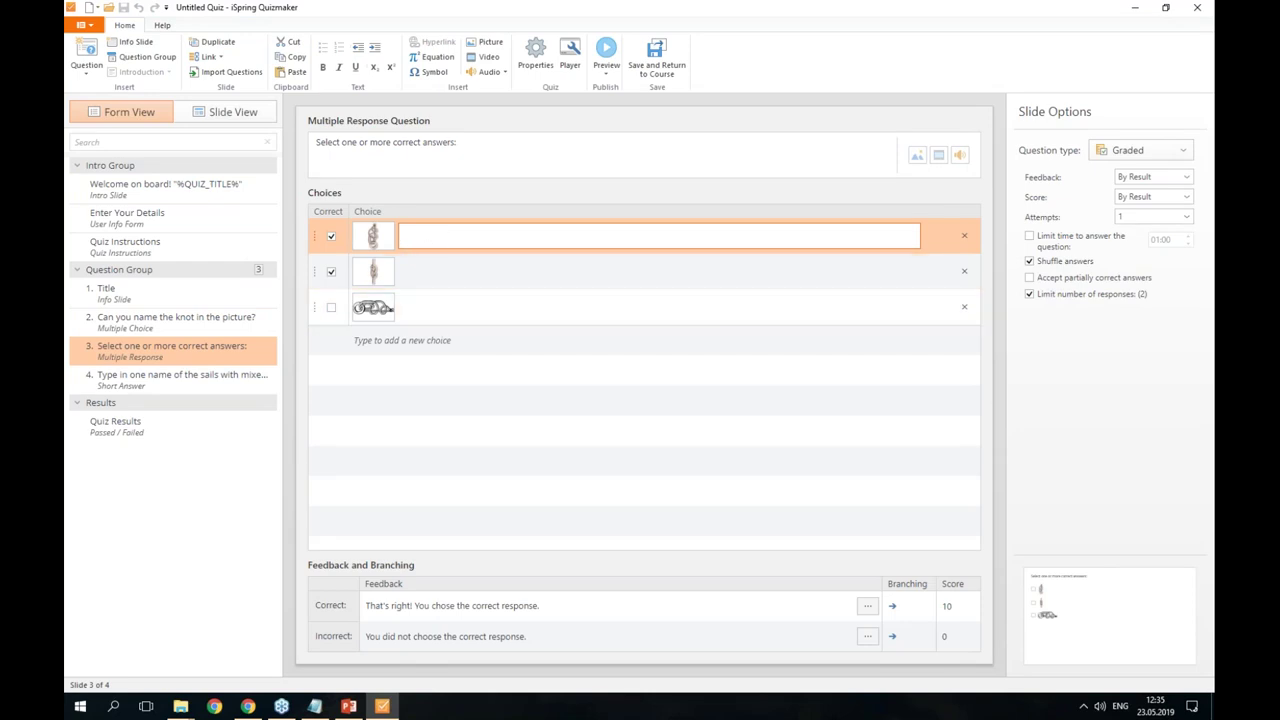
key("alt+Tab")
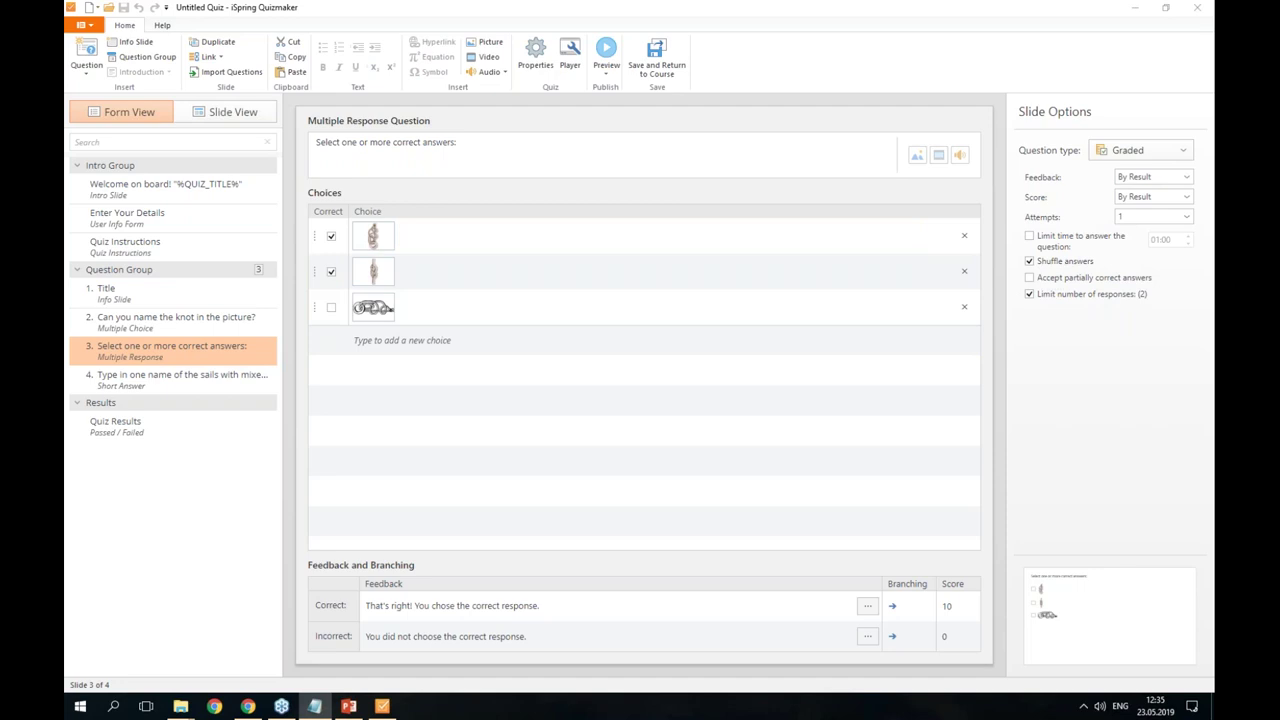
left_click(477, 233)
type("Brigantine")
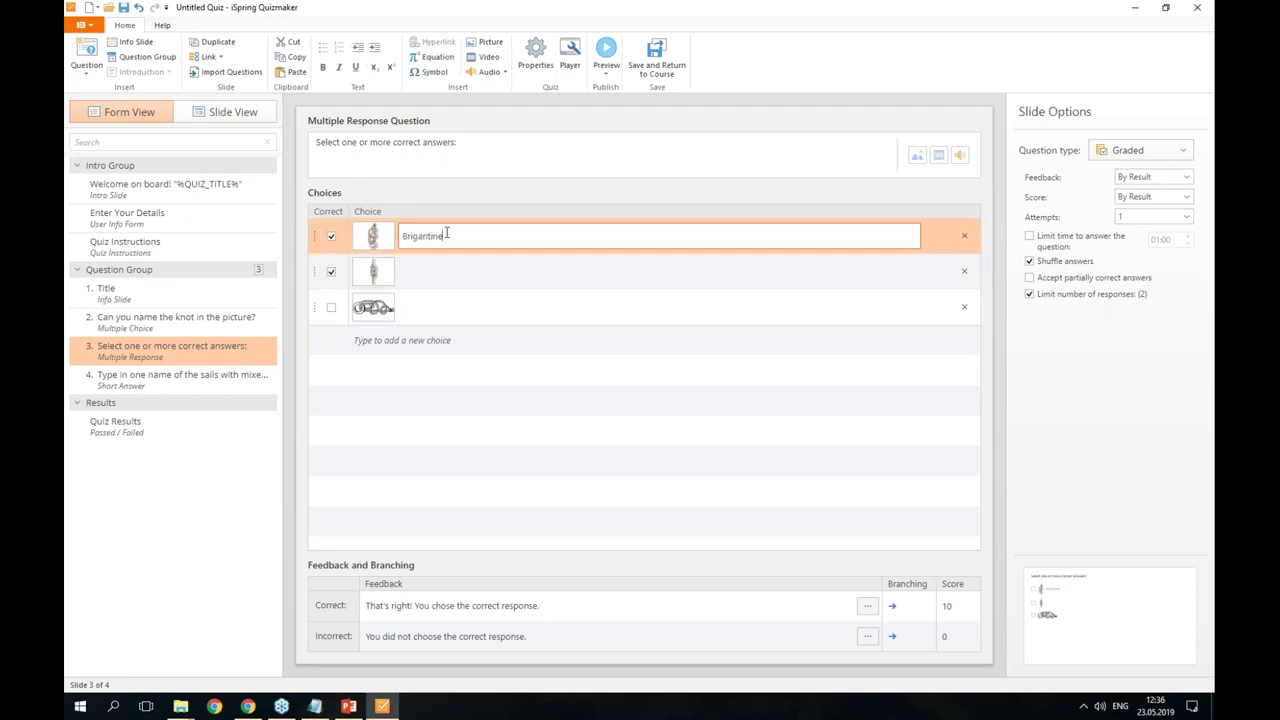
left_click(606, 68)
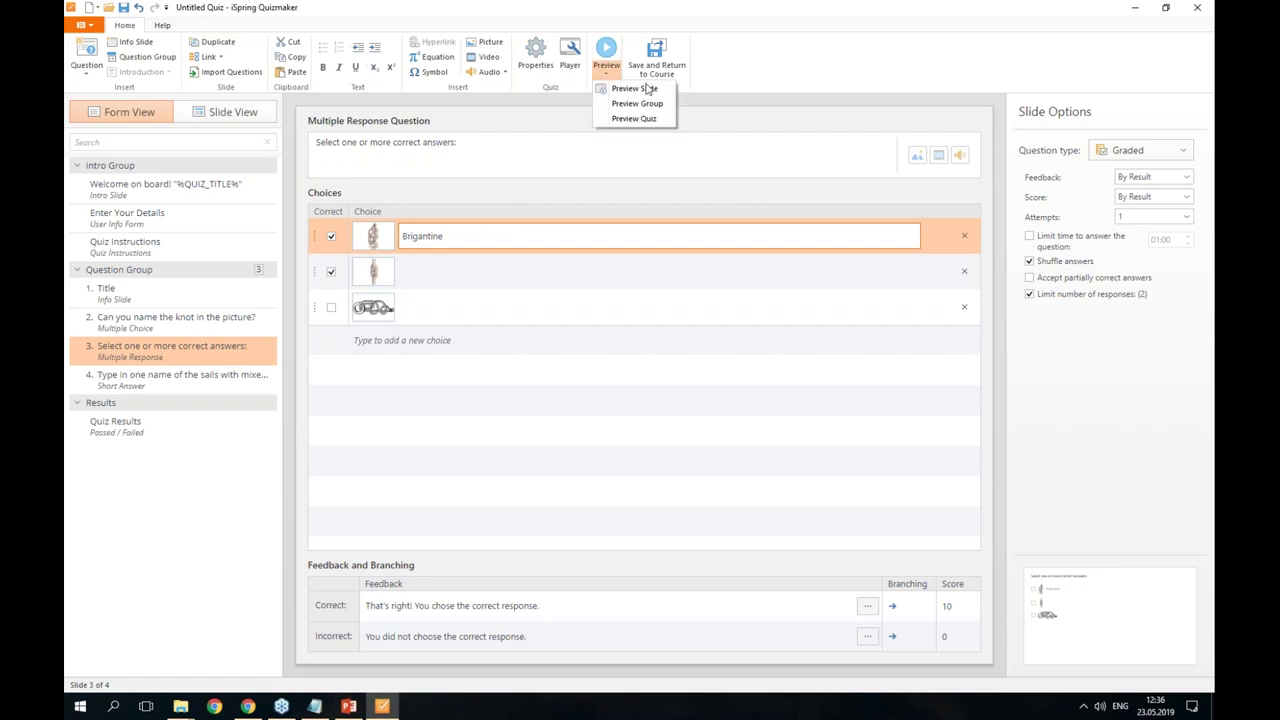
left_click(640, 88)
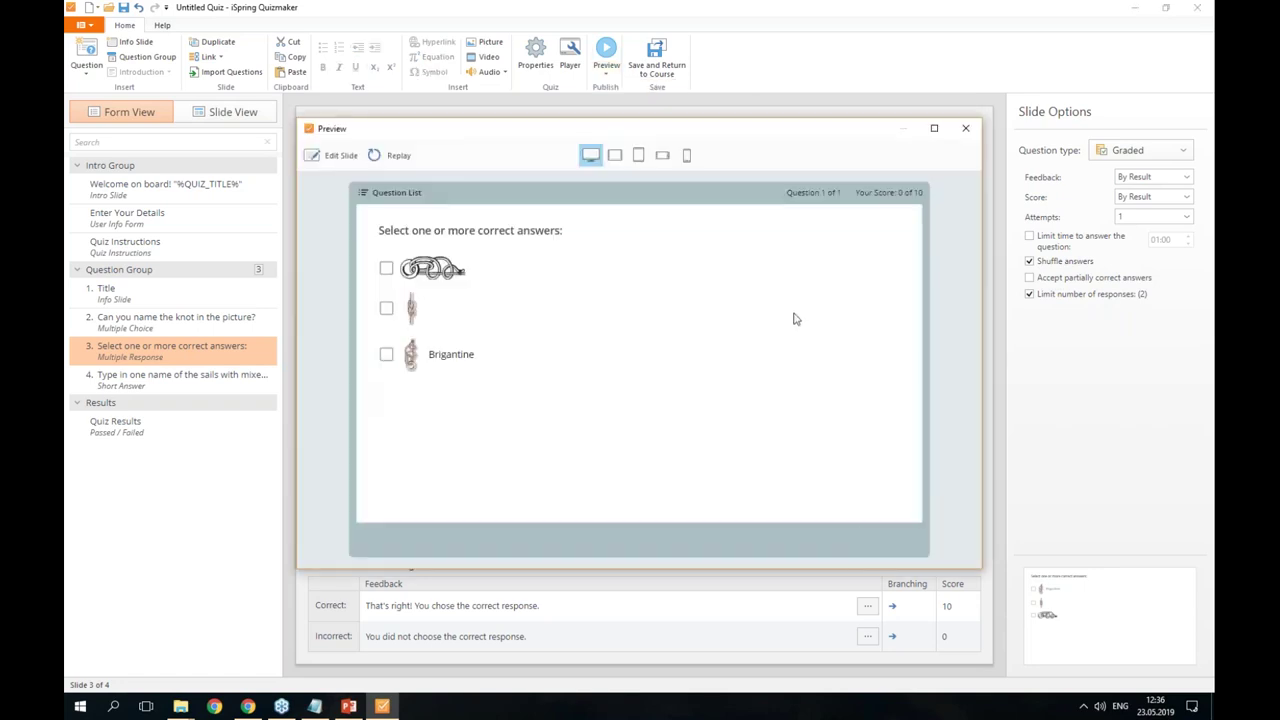
left_click(411, 358)
left_click(698, 340)
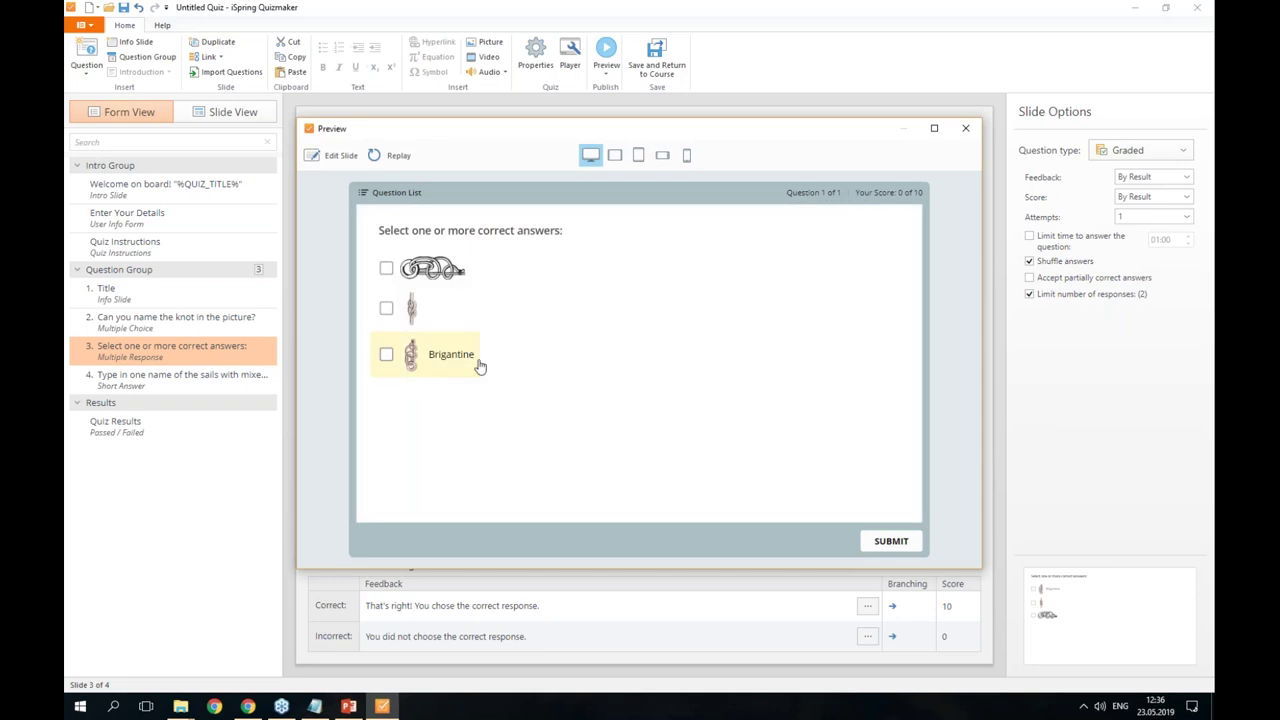
left_click(411, 360)
left_click(893, 235)
left_click(966, 128)
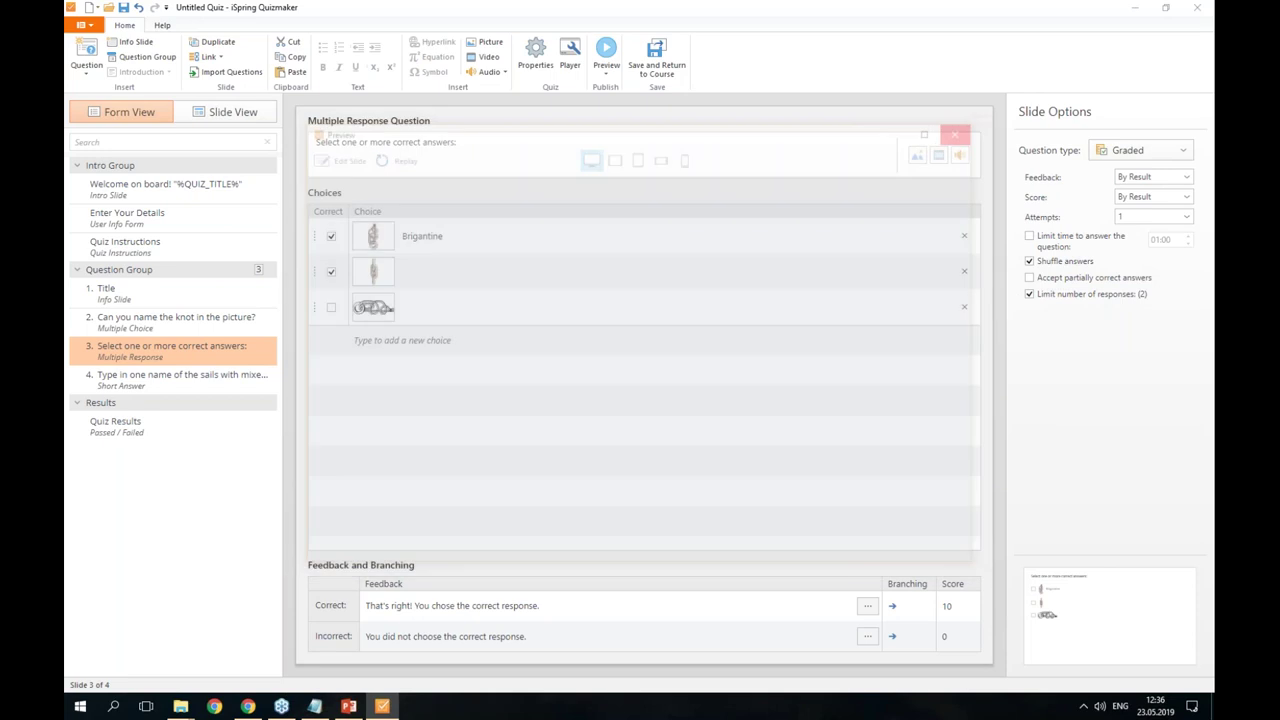
left_click(373, 236)
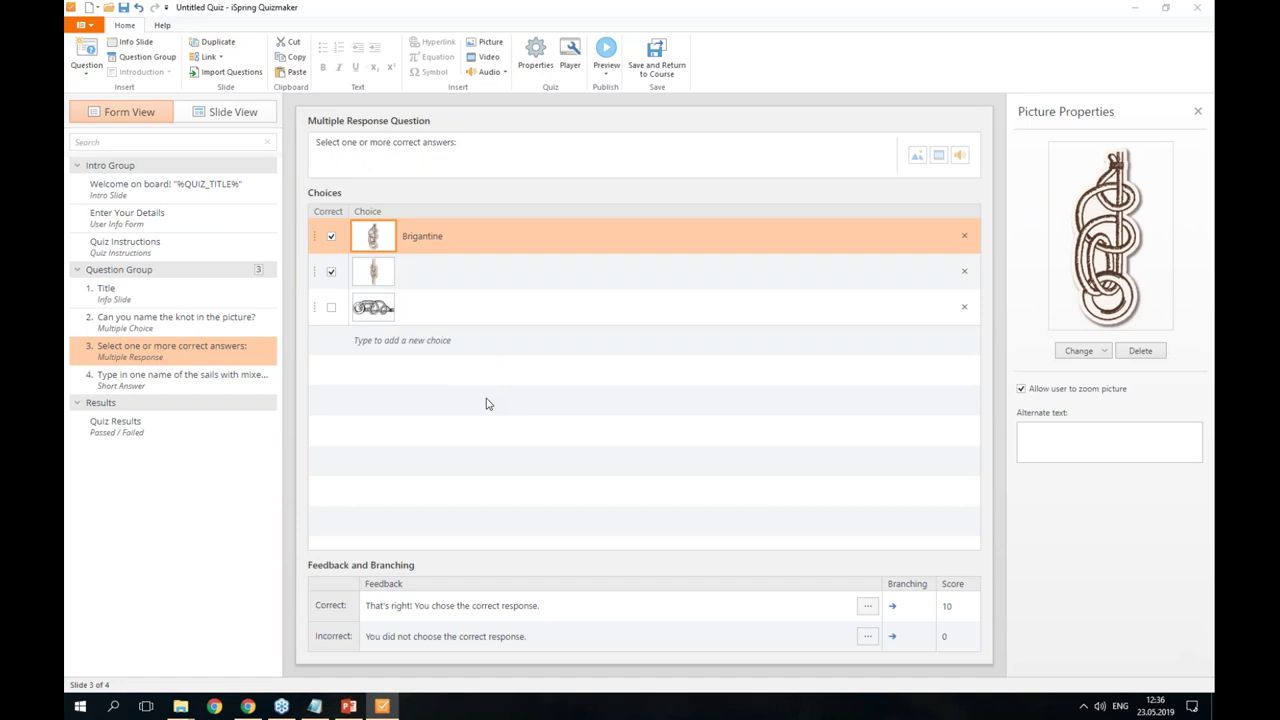
- Delete the Brigantine text from the first knot choice and bring up the Welcome aboard May 23rd folder
double_click(436, 235)
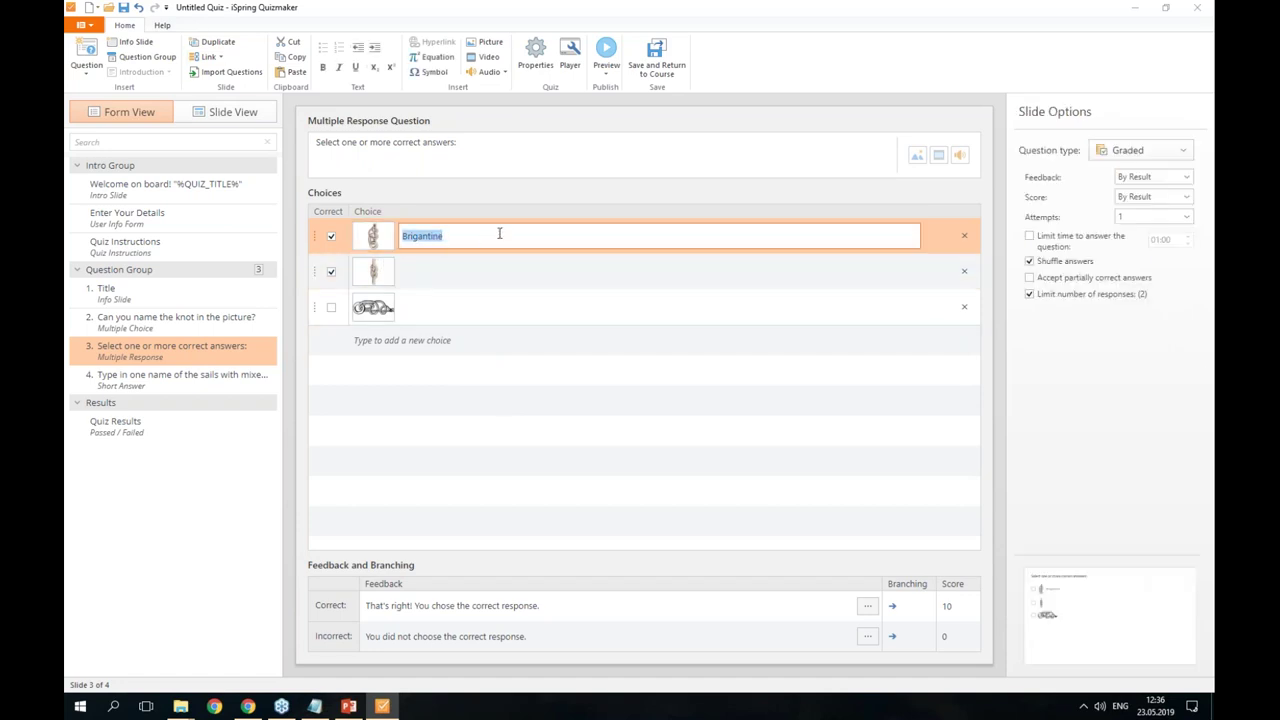
key("Delete")
left_click(535, 418)
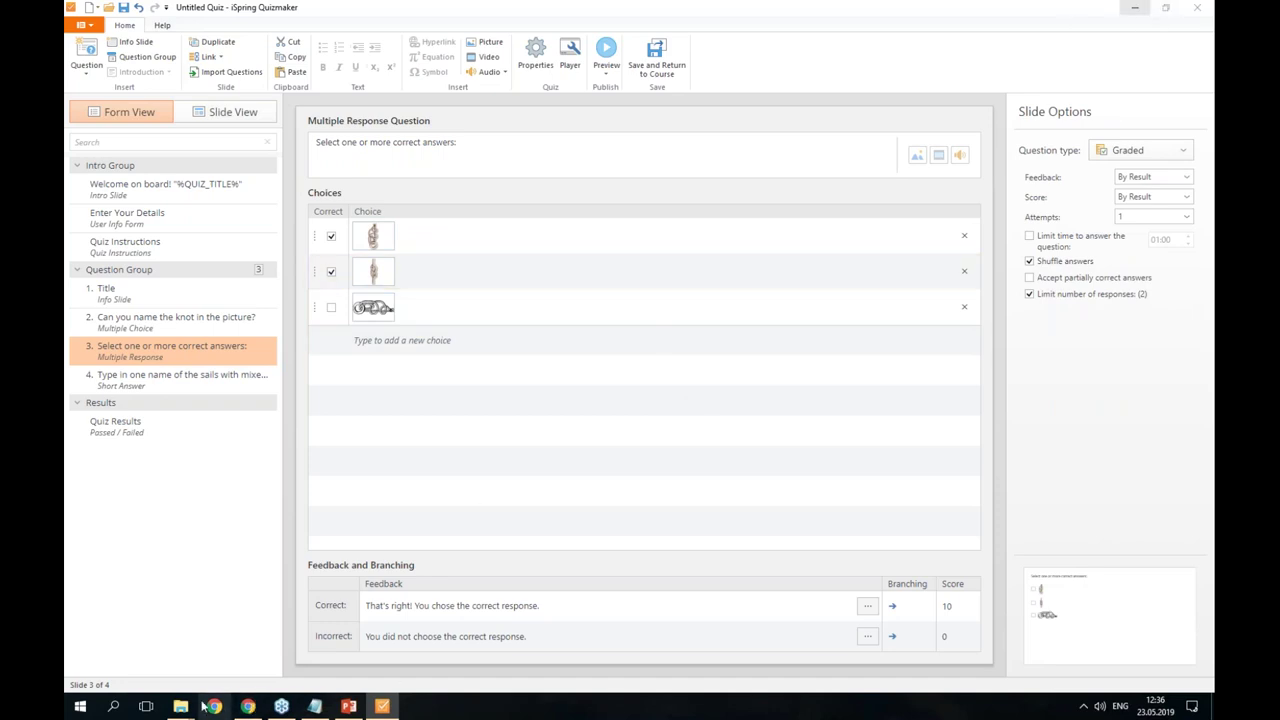
mouse_move(182, 707)
left_click(283, 640)
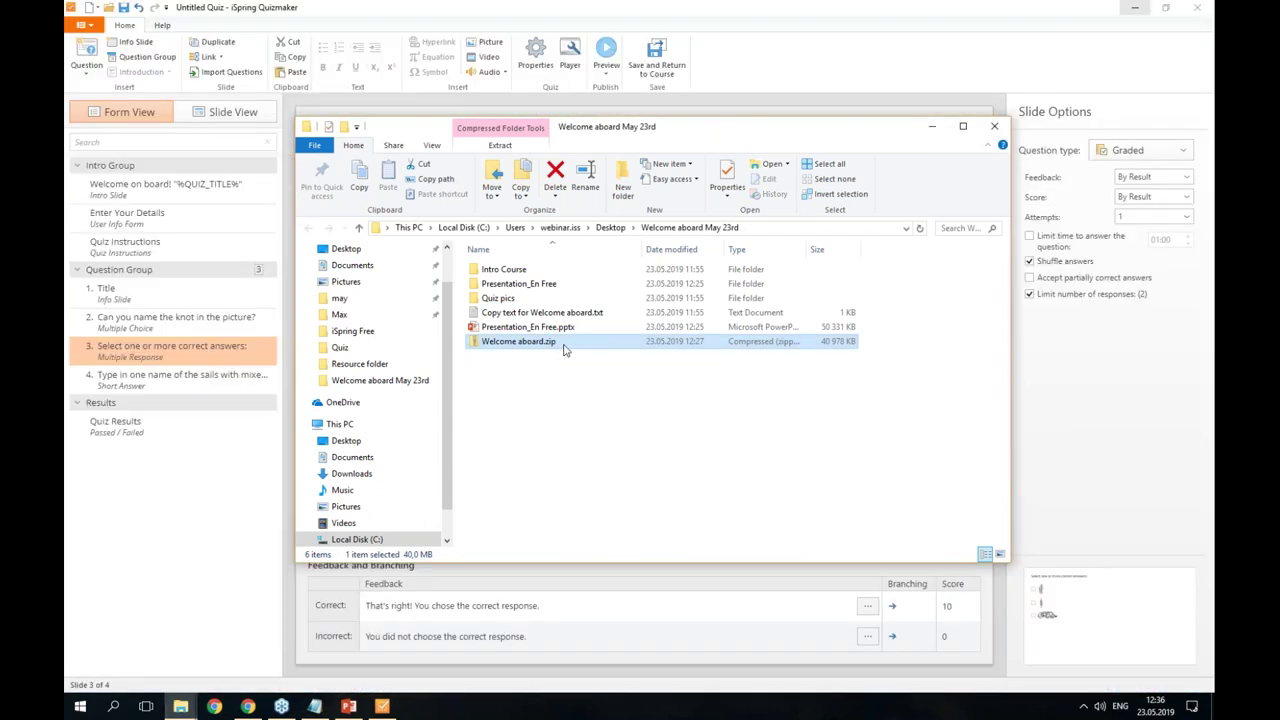
- Inspect the SCORM files inside Welcome aboard.zip, then close Explorer and the quiz editor
double_click(564, 346)
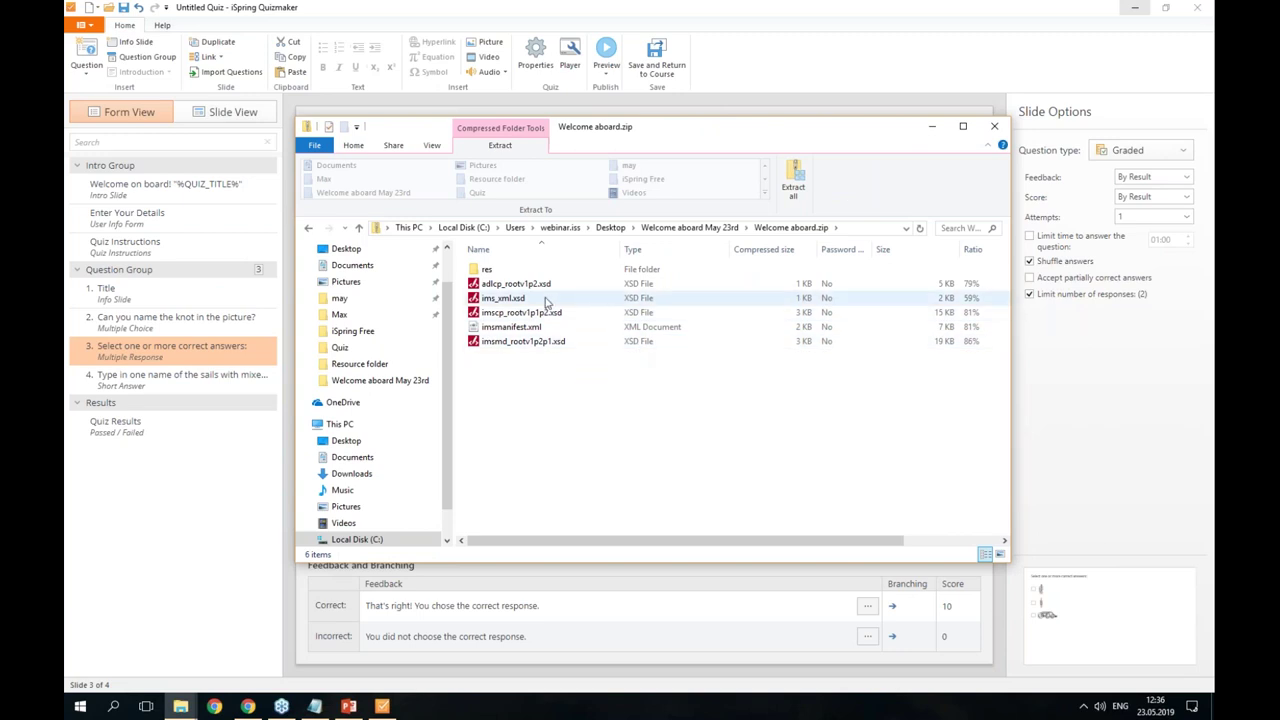
left_click_drag(522, 396, 490, 272)
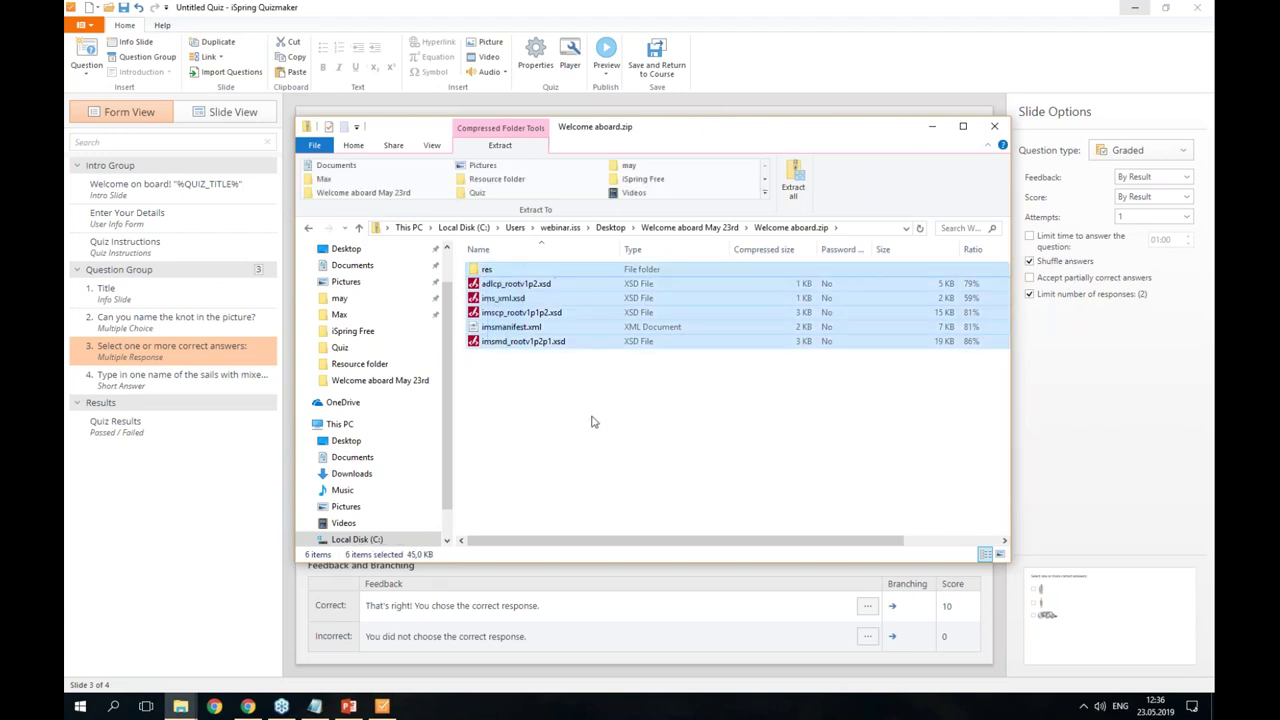
left_click(690, 230)
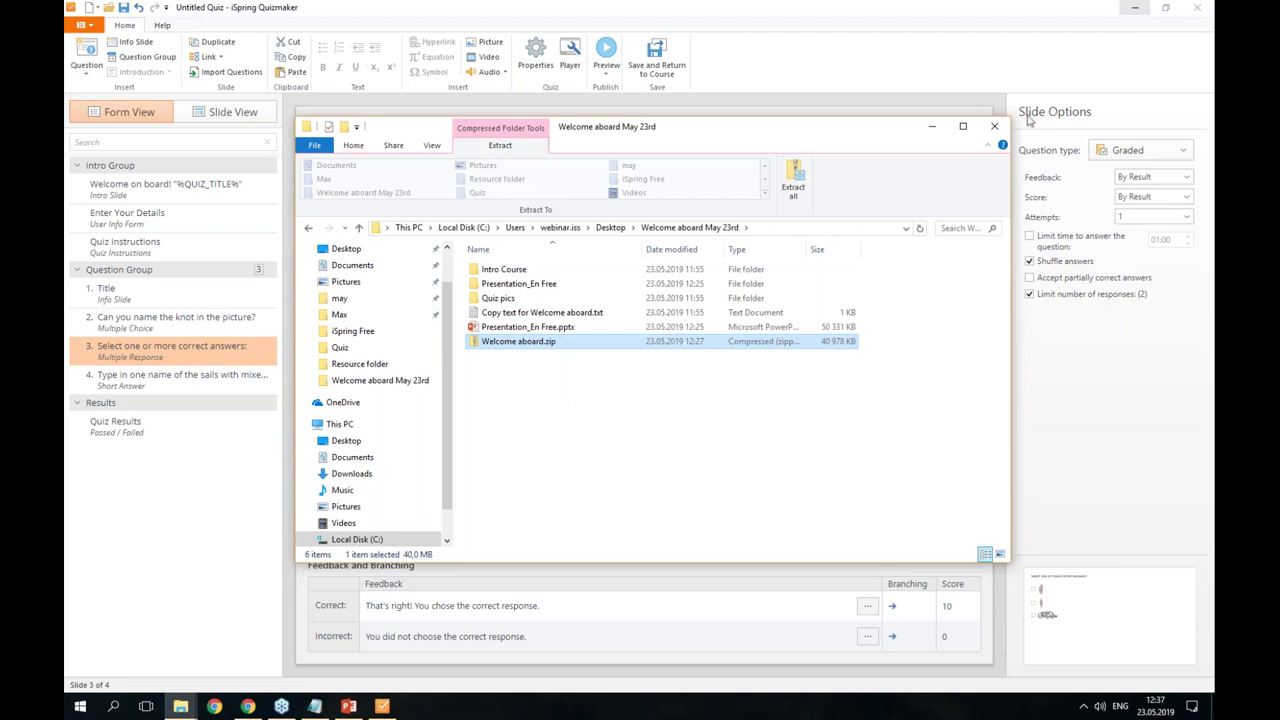
left_click(994, 126)
left_click(1197, 7)
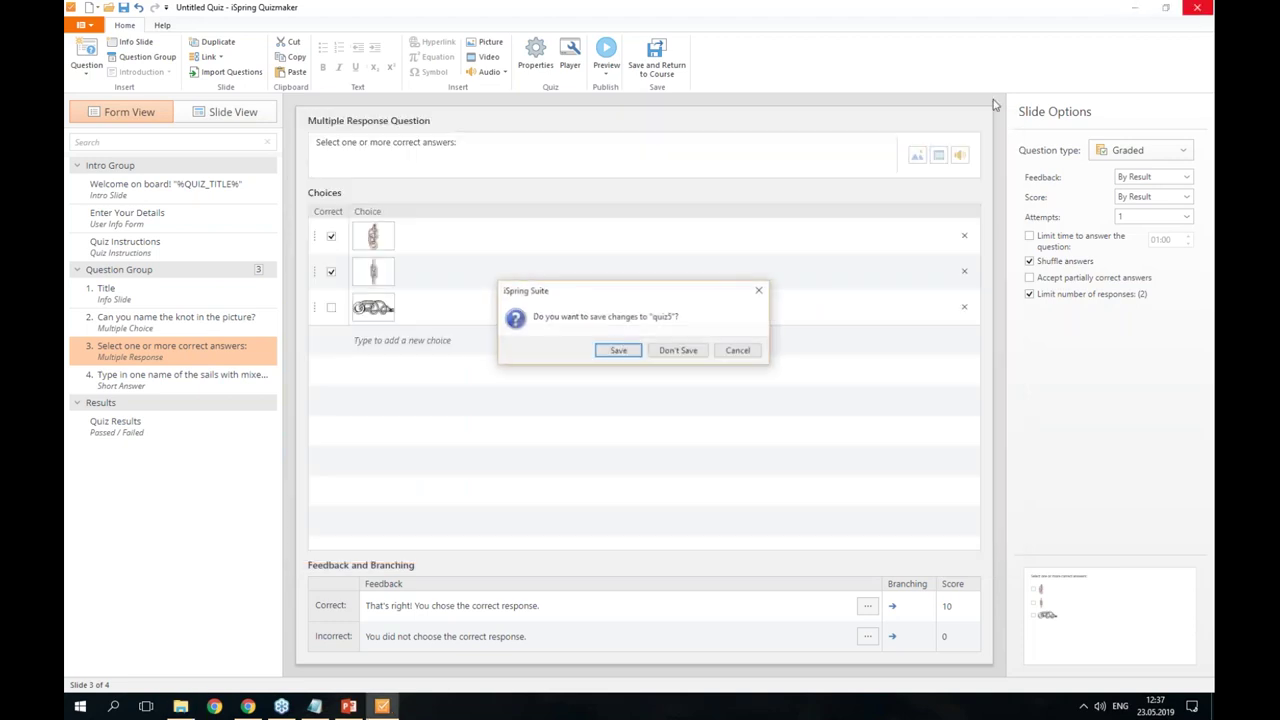
- Discard the quiz5 changes, check iSpring Free 9 Help, and open the slide 15 quiz in iSpring Free QuizMaker
left_click(677, 350)
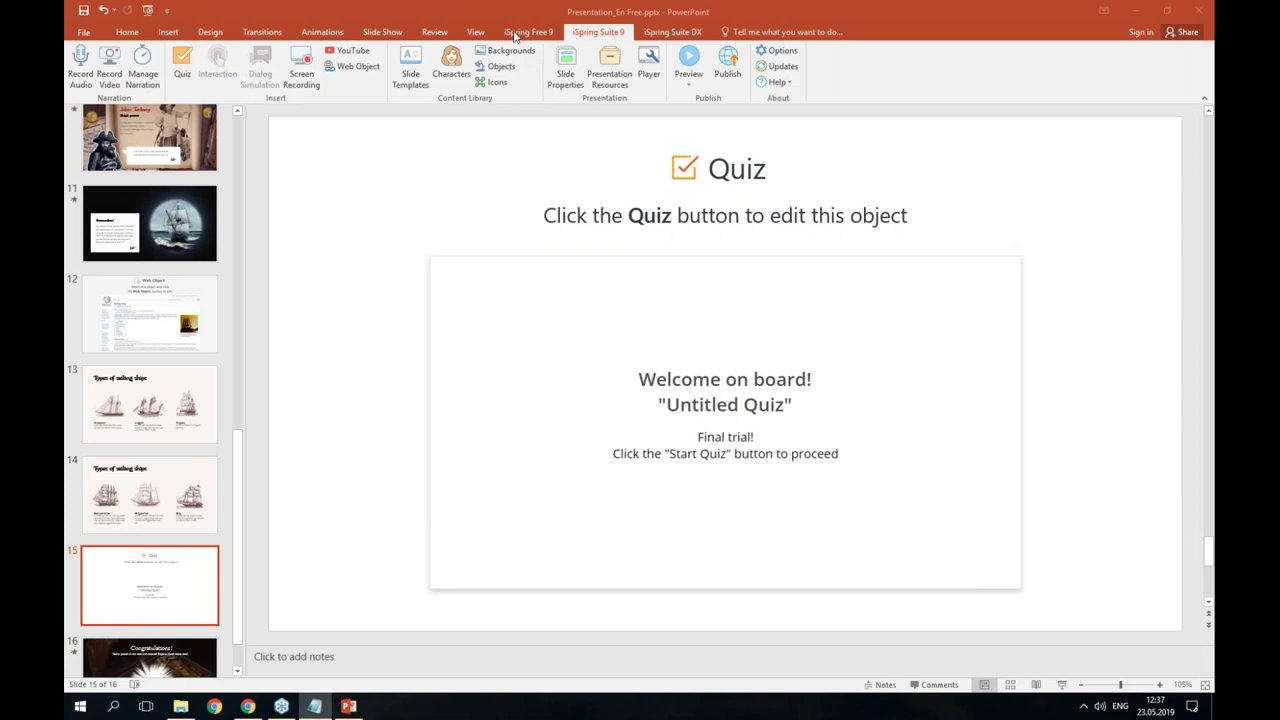
left_click(519, 33)
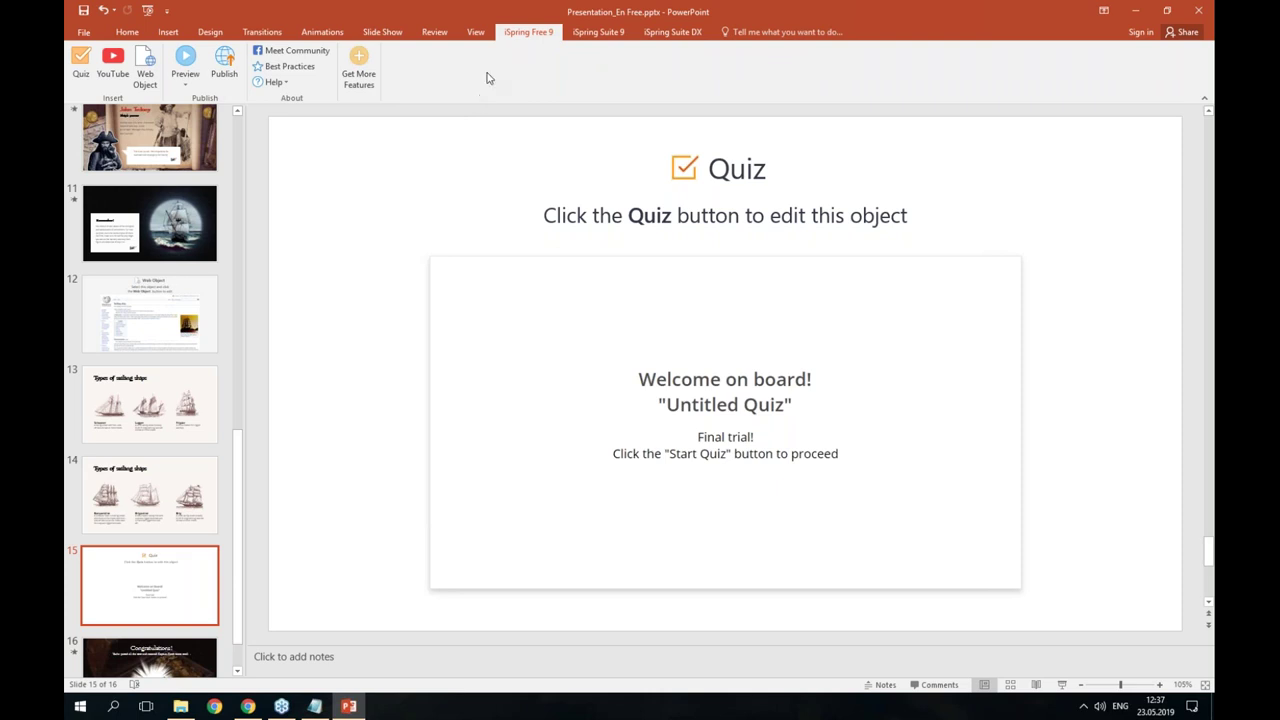
left_click(272, 84)
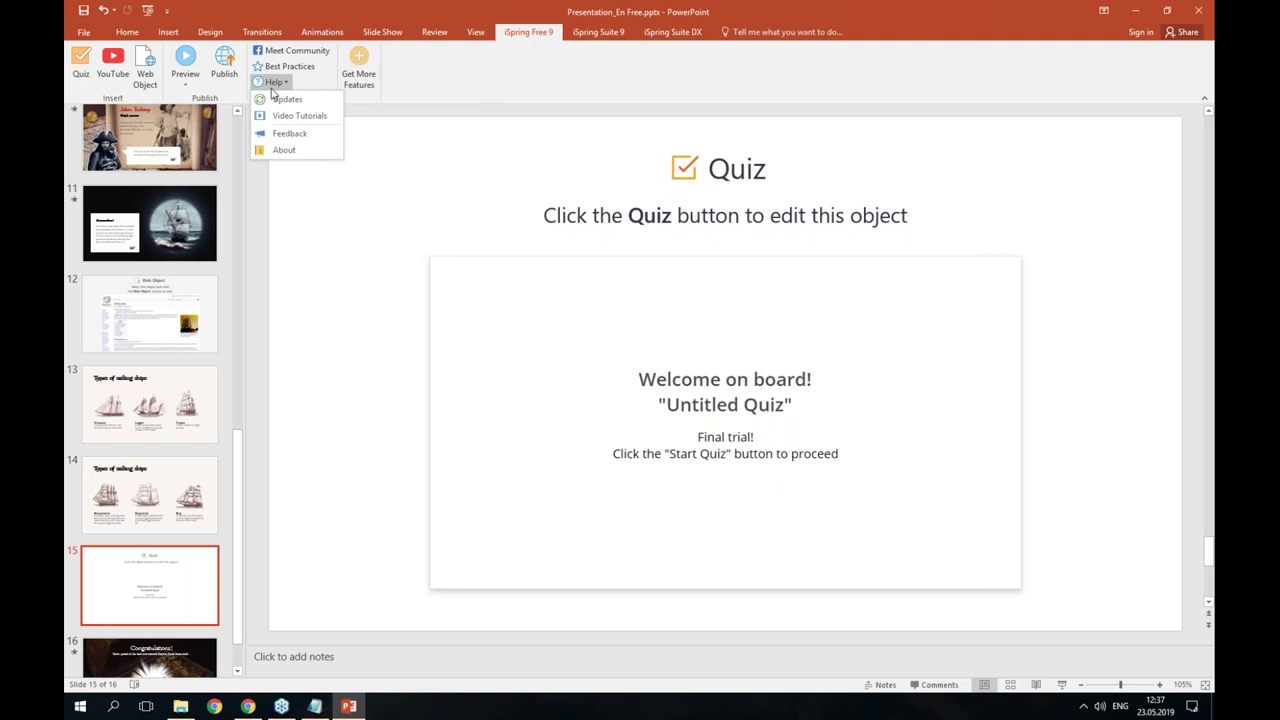
left_click(273, 84)
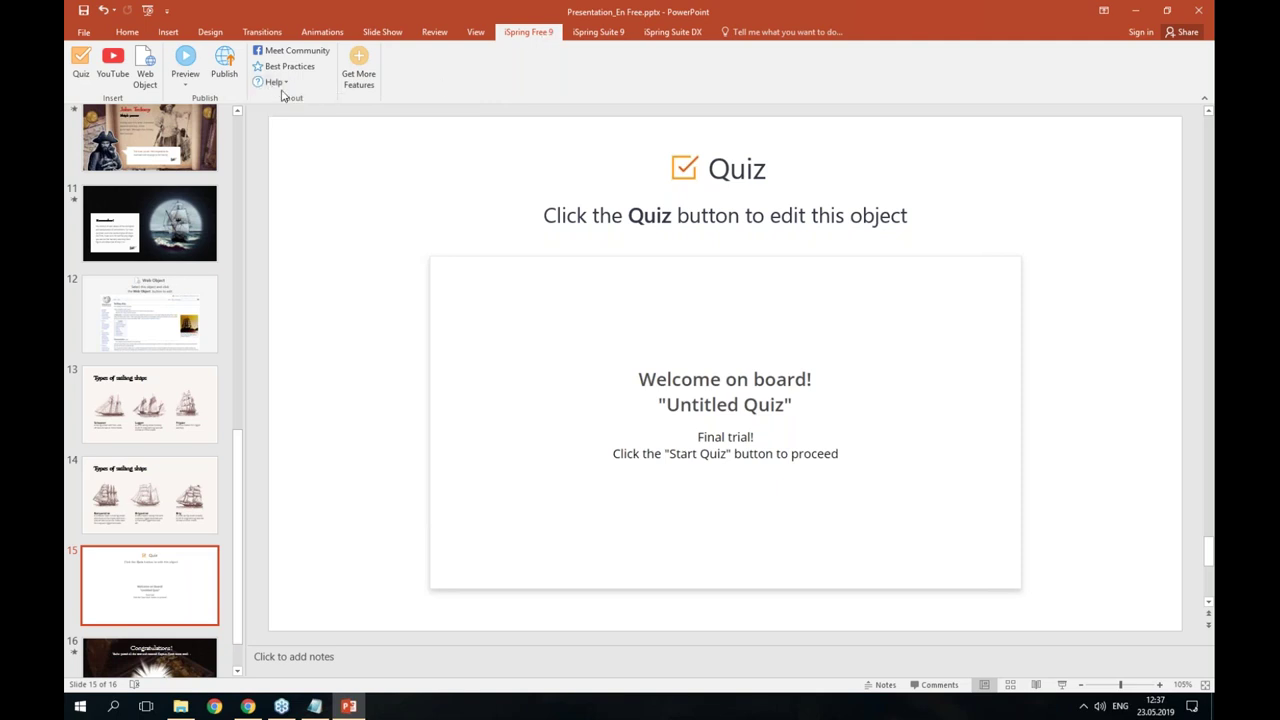
left_click(274, 83)
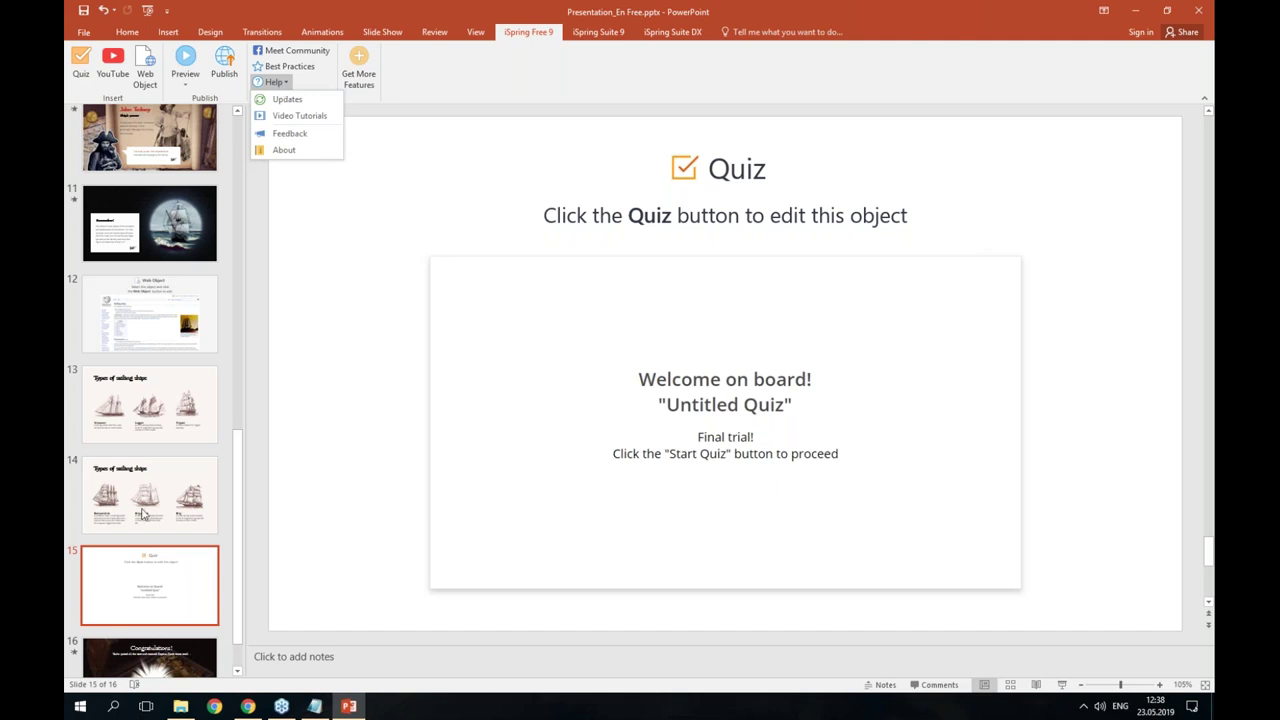
left_click(143, 578)
left_click(80, 62)
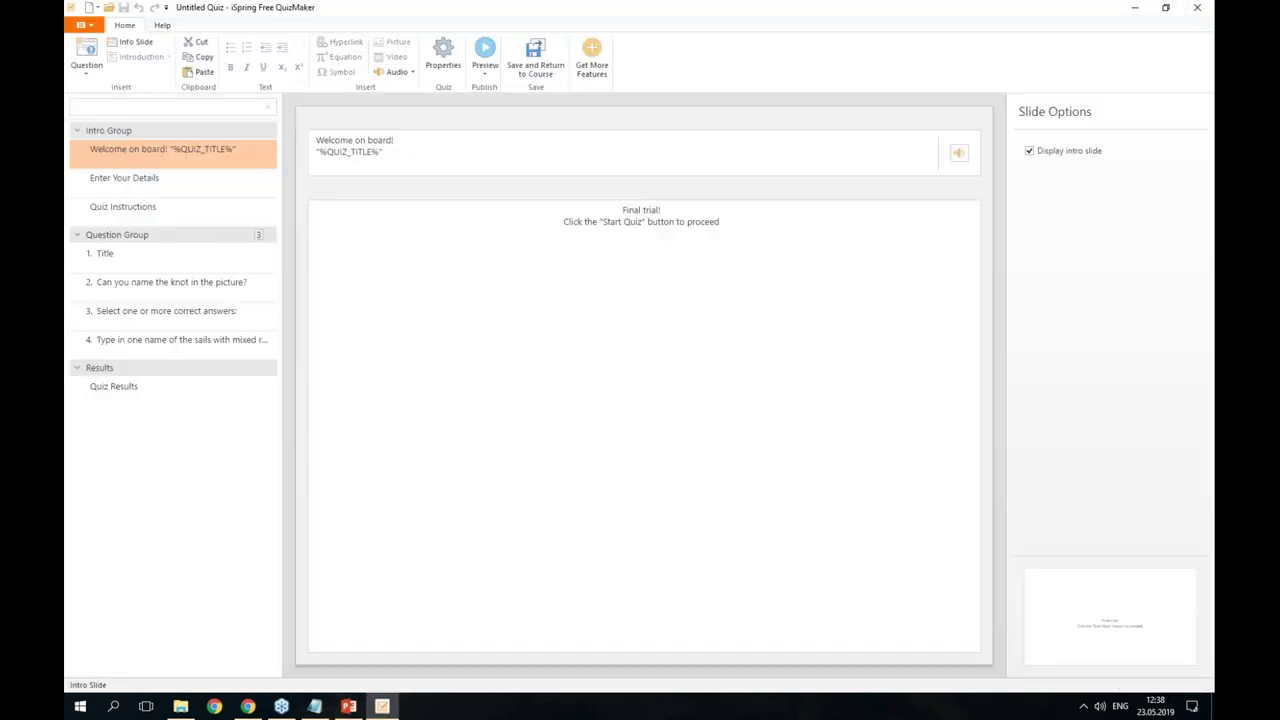
left_click_drag(745, 229, 505, 224)
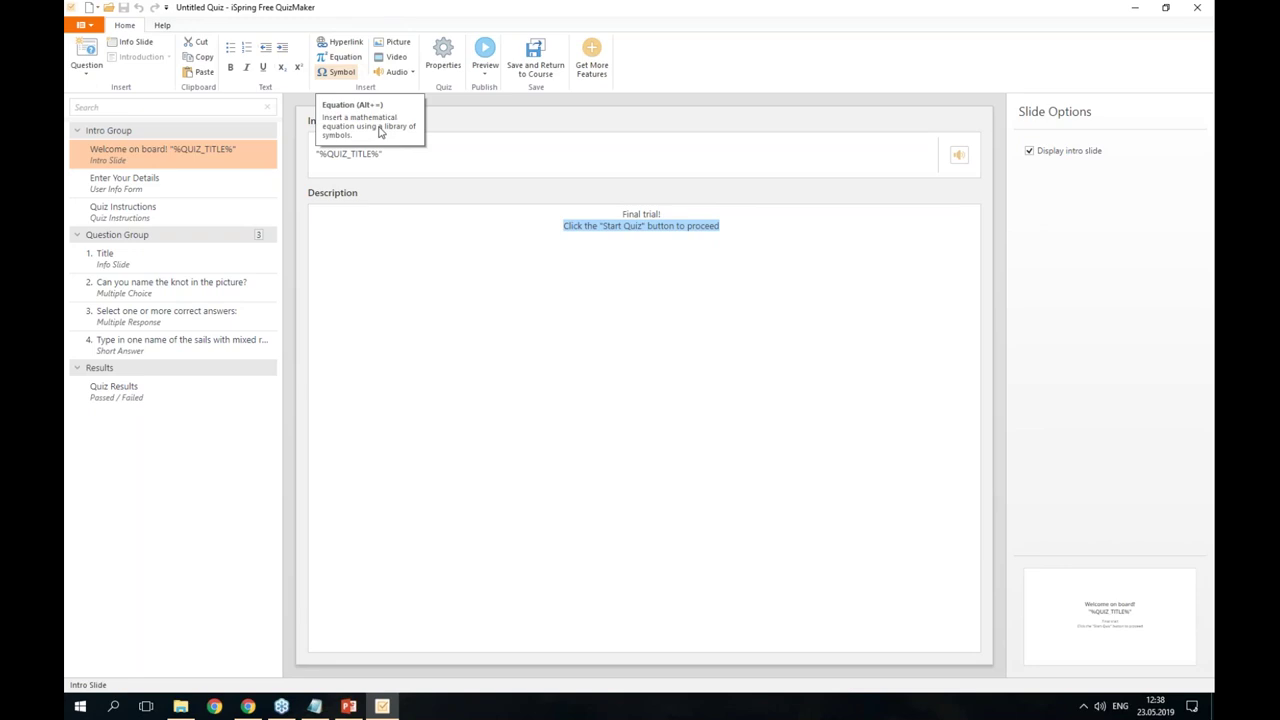
left_click(699, 265)
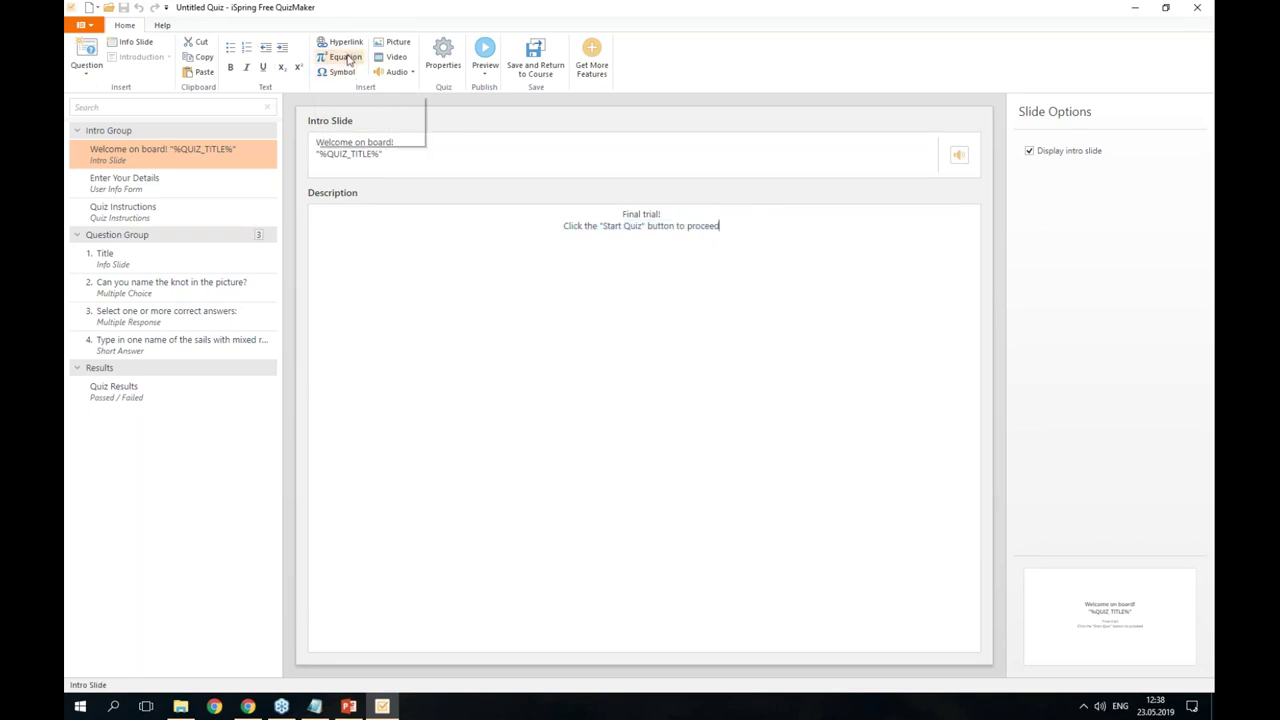
double_click(708, 225)
left_click(730, 232)
key("Return")
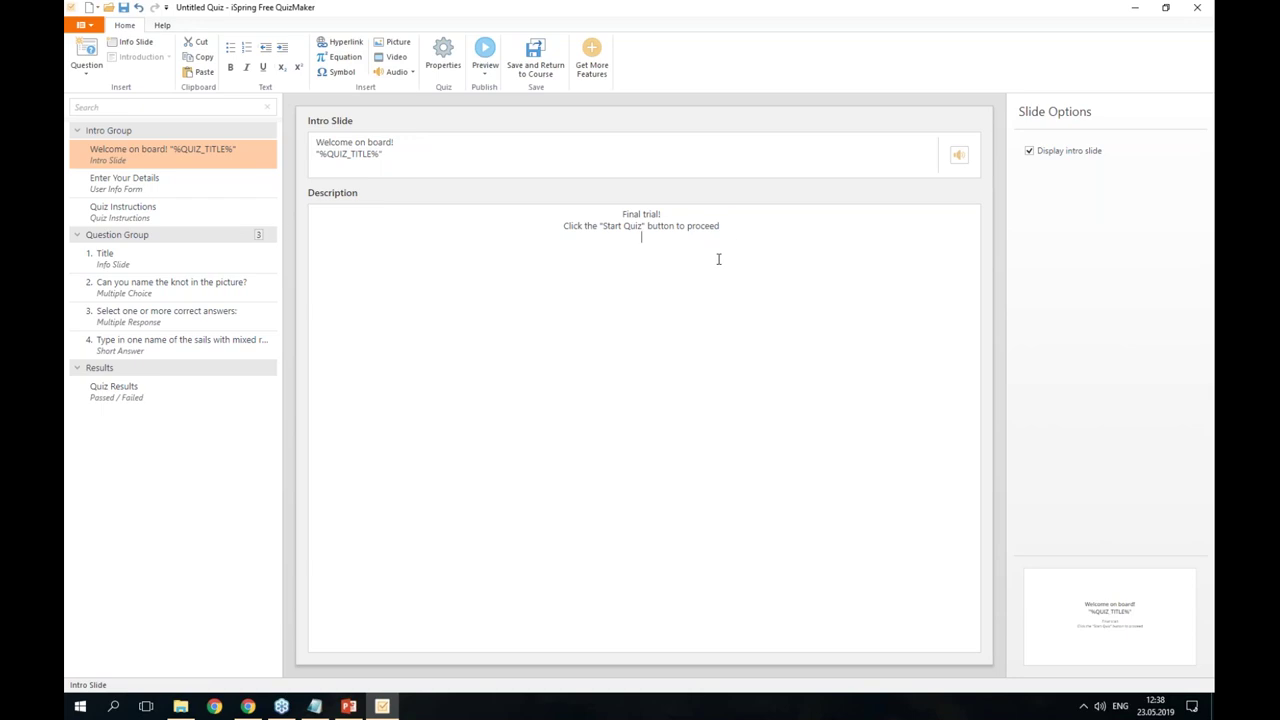
left_click(343, 56)
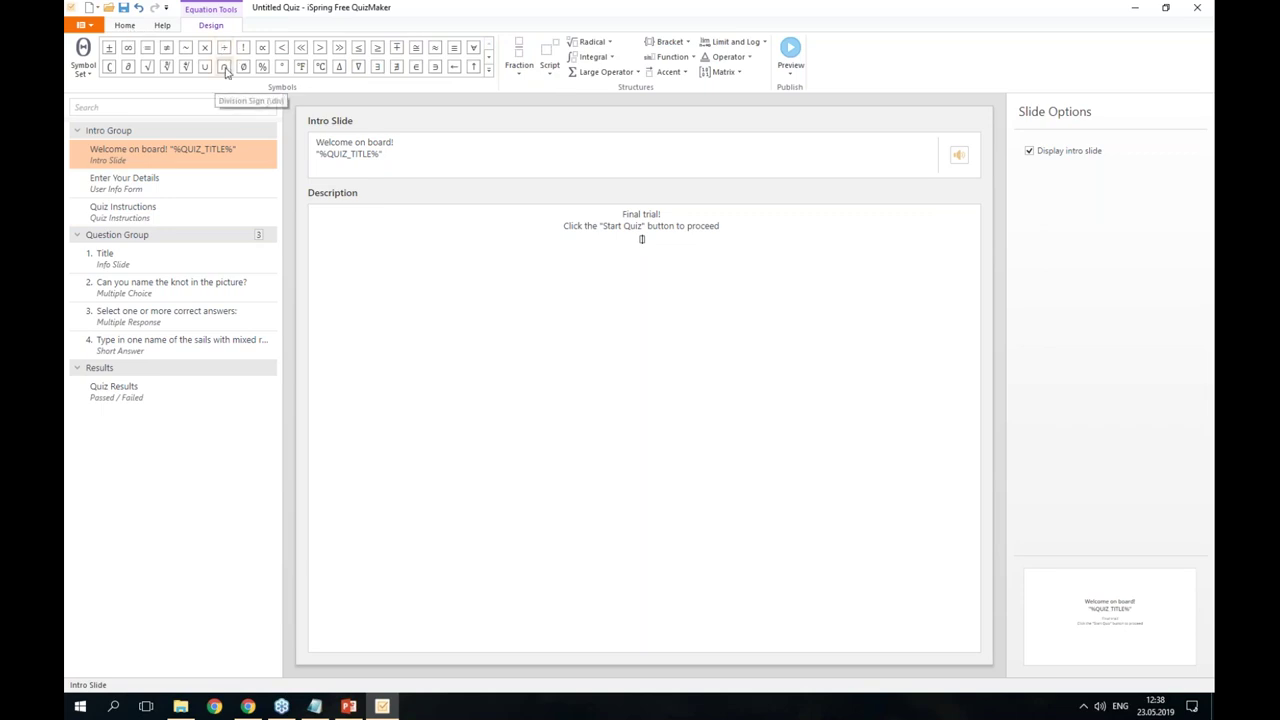
left_click(319, 47)
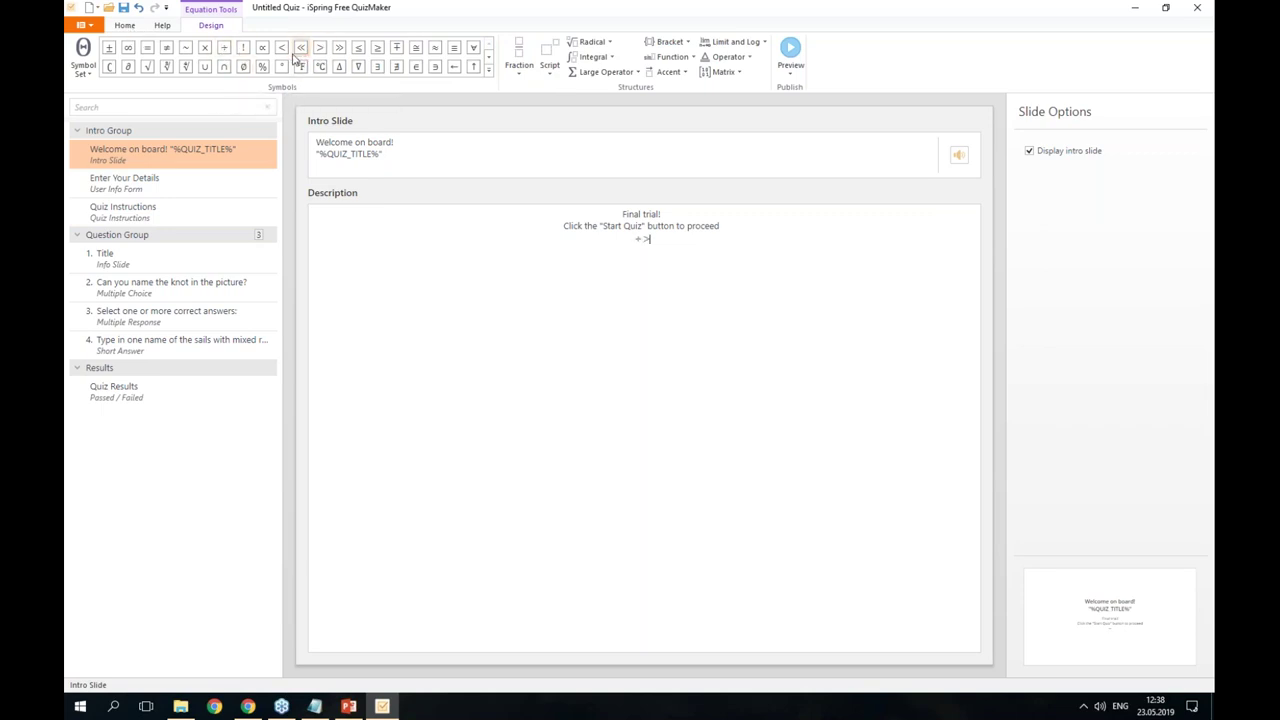
left_click(281, 47)
key("Escape")
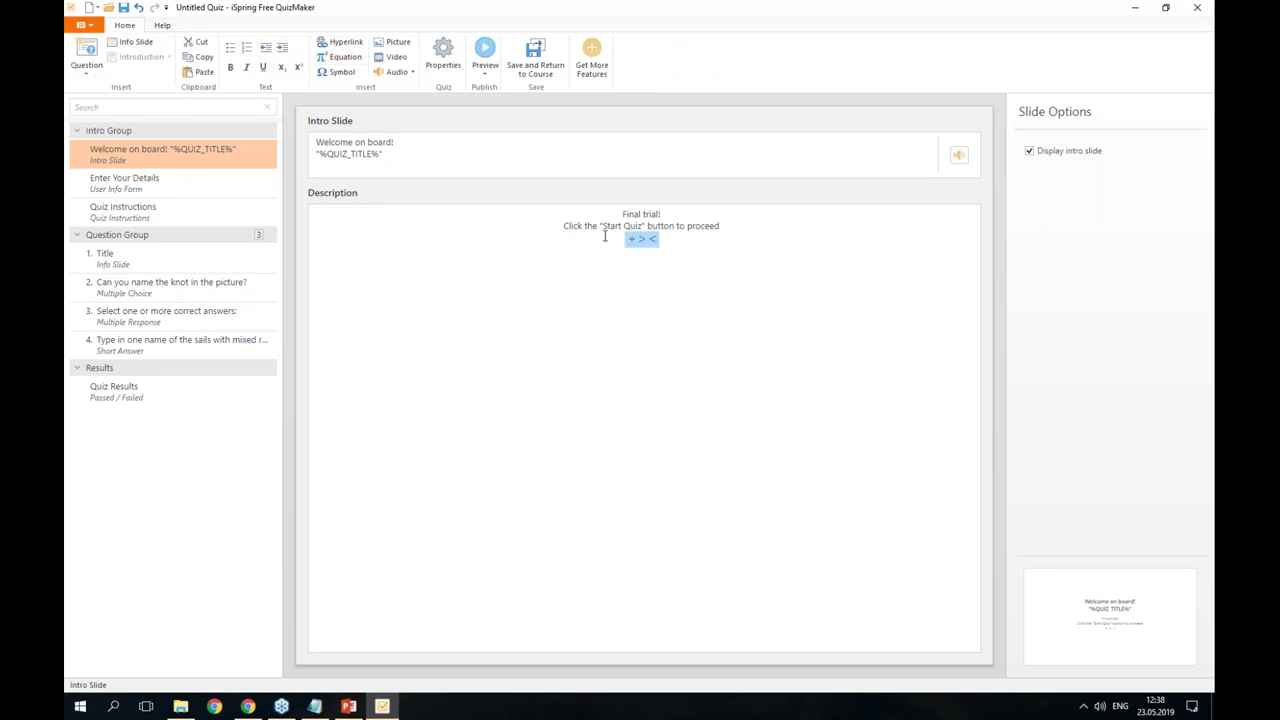
key("Delete")
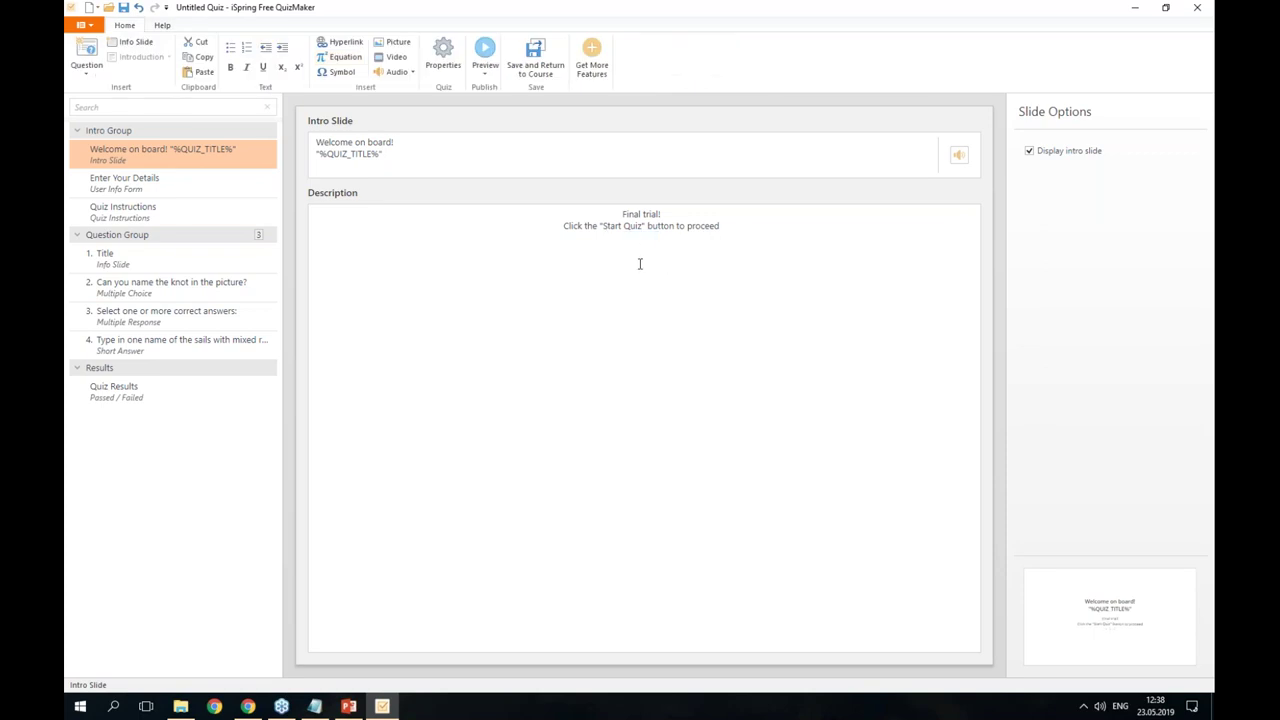